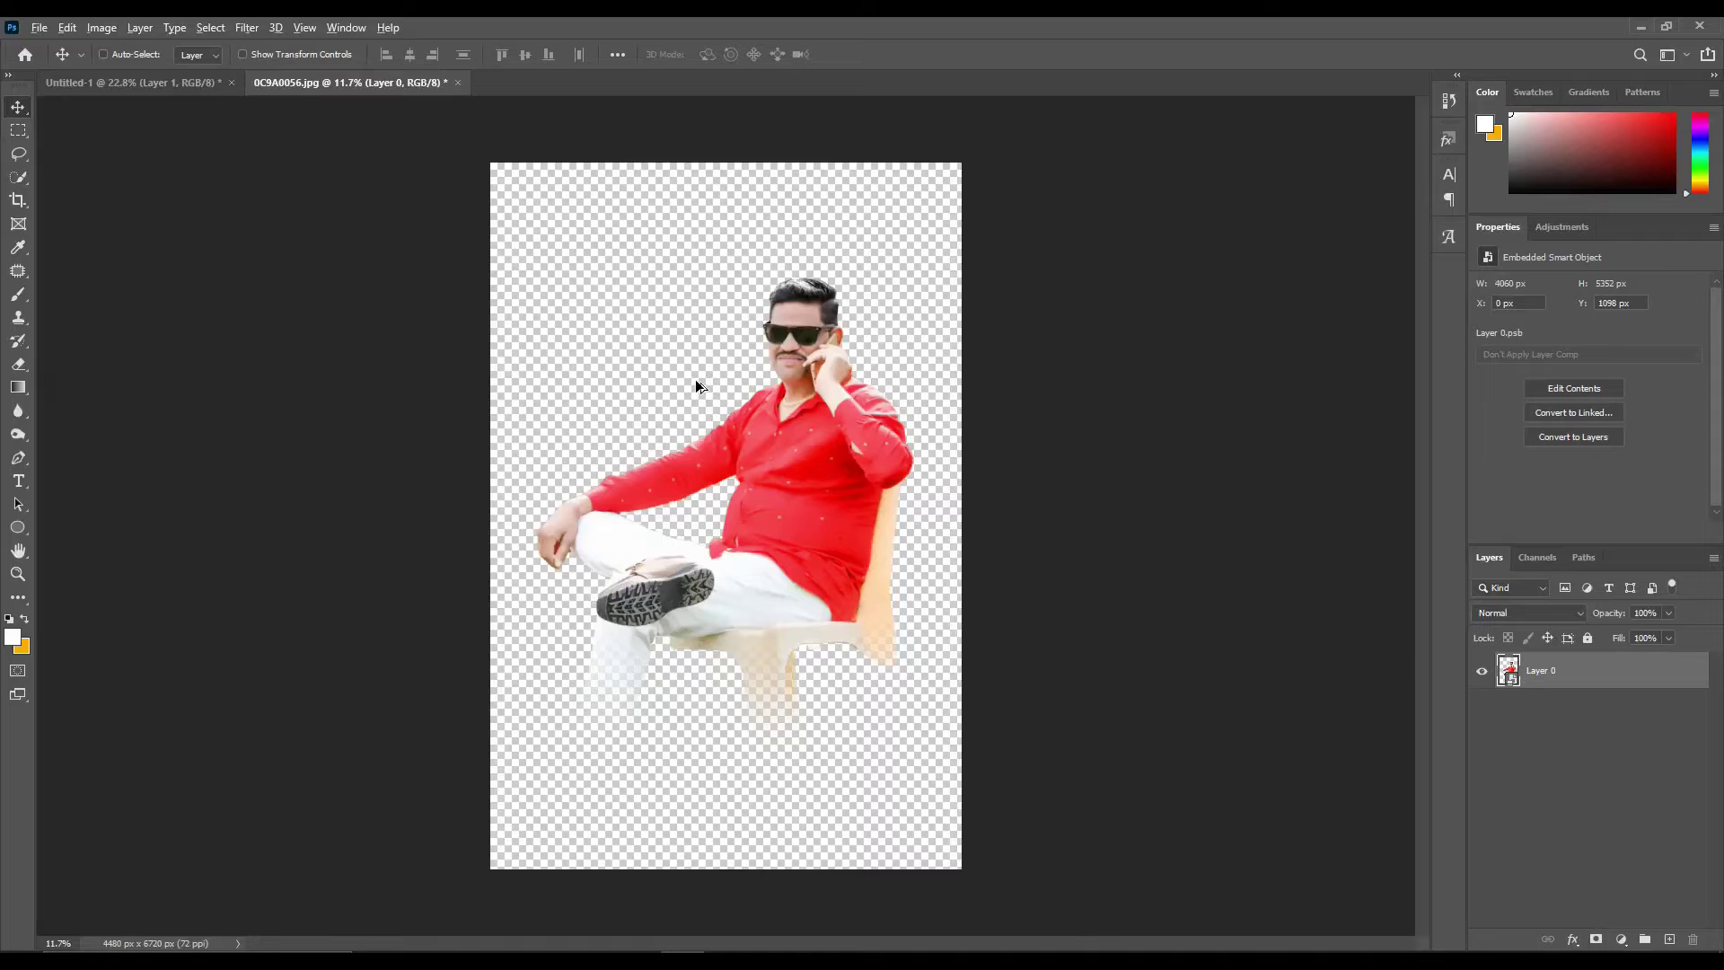
Bring the cut-out man into the poster and scale him down over the papers
left_click_drag(894, 534, 639, 648)
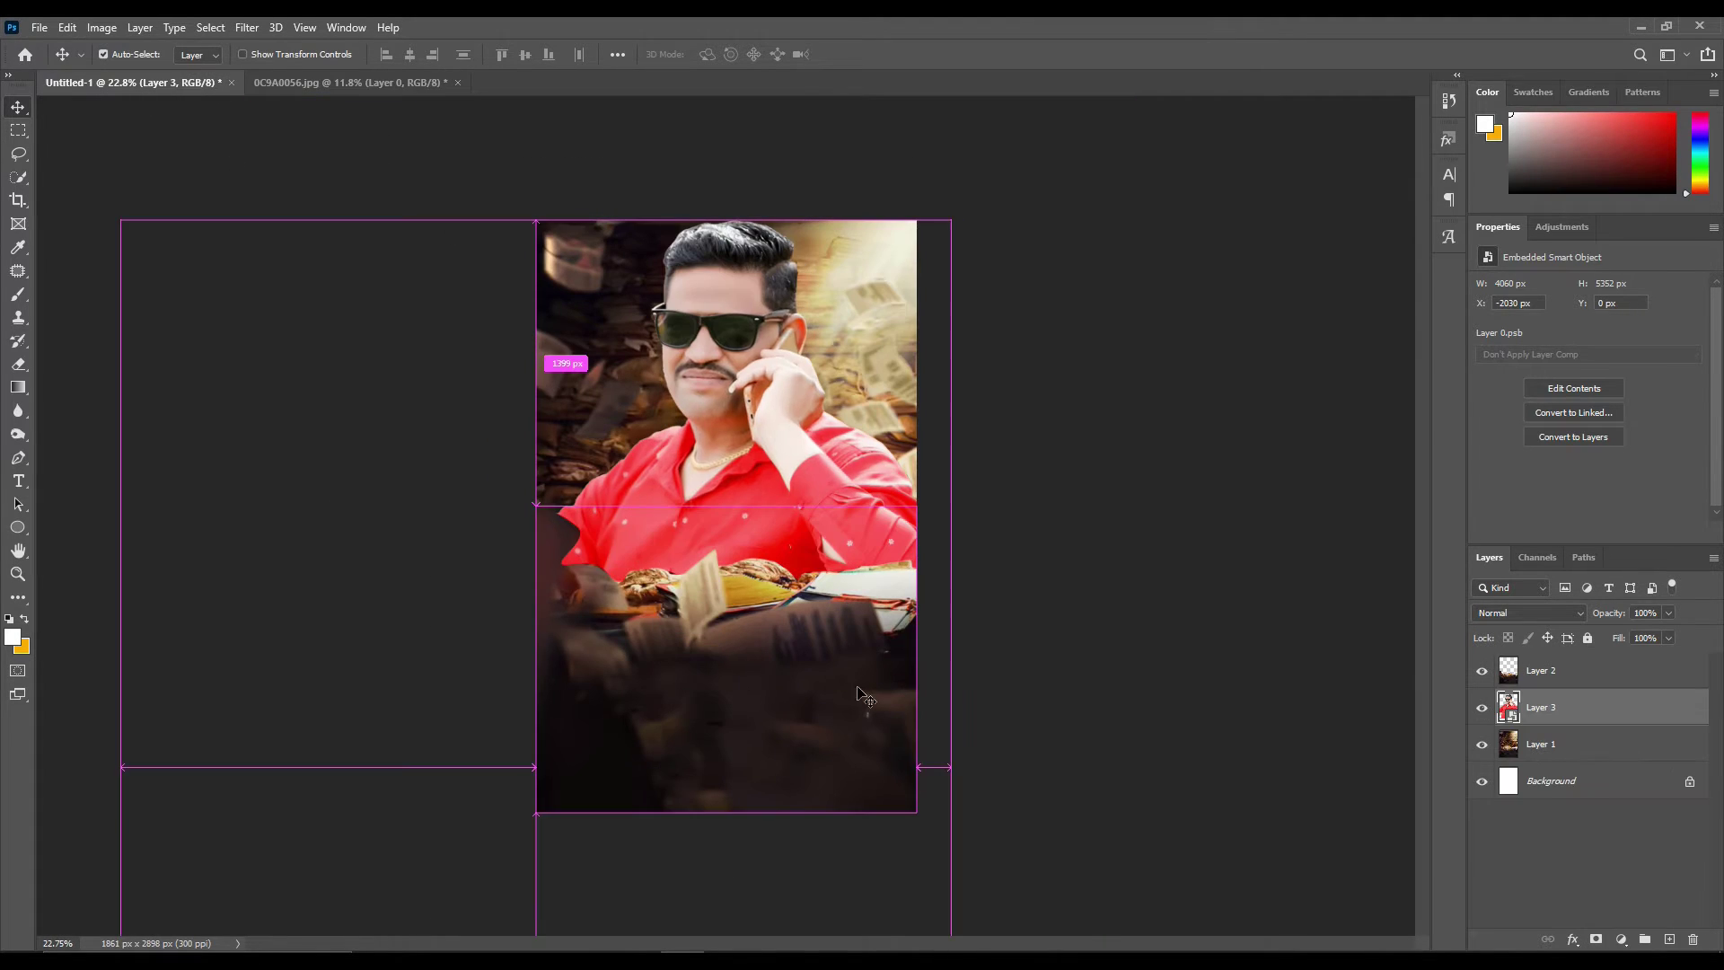
key("ctrl+t")
left_click_drag(460, 345, 712, 356)
left_click_drag(370, 230, 554, 353)
left_click_drag(729, 700, 778, 521)
left_click_drag(728, 332, 723, 390)
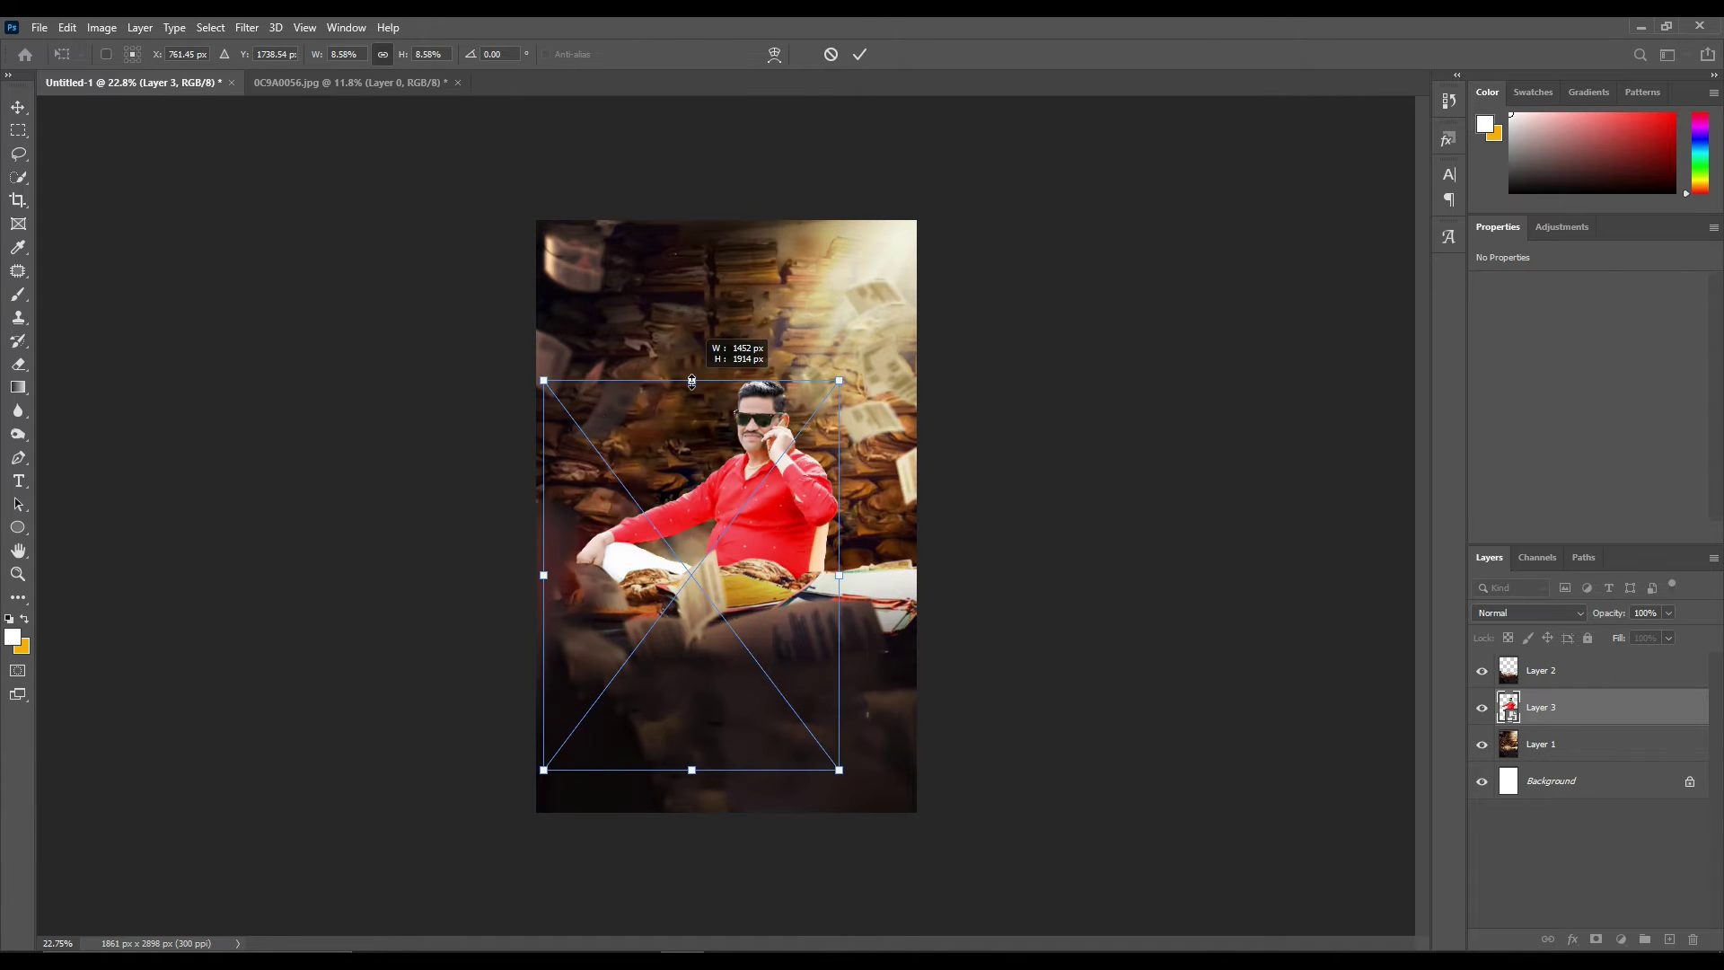
key("Return")
Enlarge the man slightly and nudge him right and down among the papers
scroll(1007, 624, "up", 1)
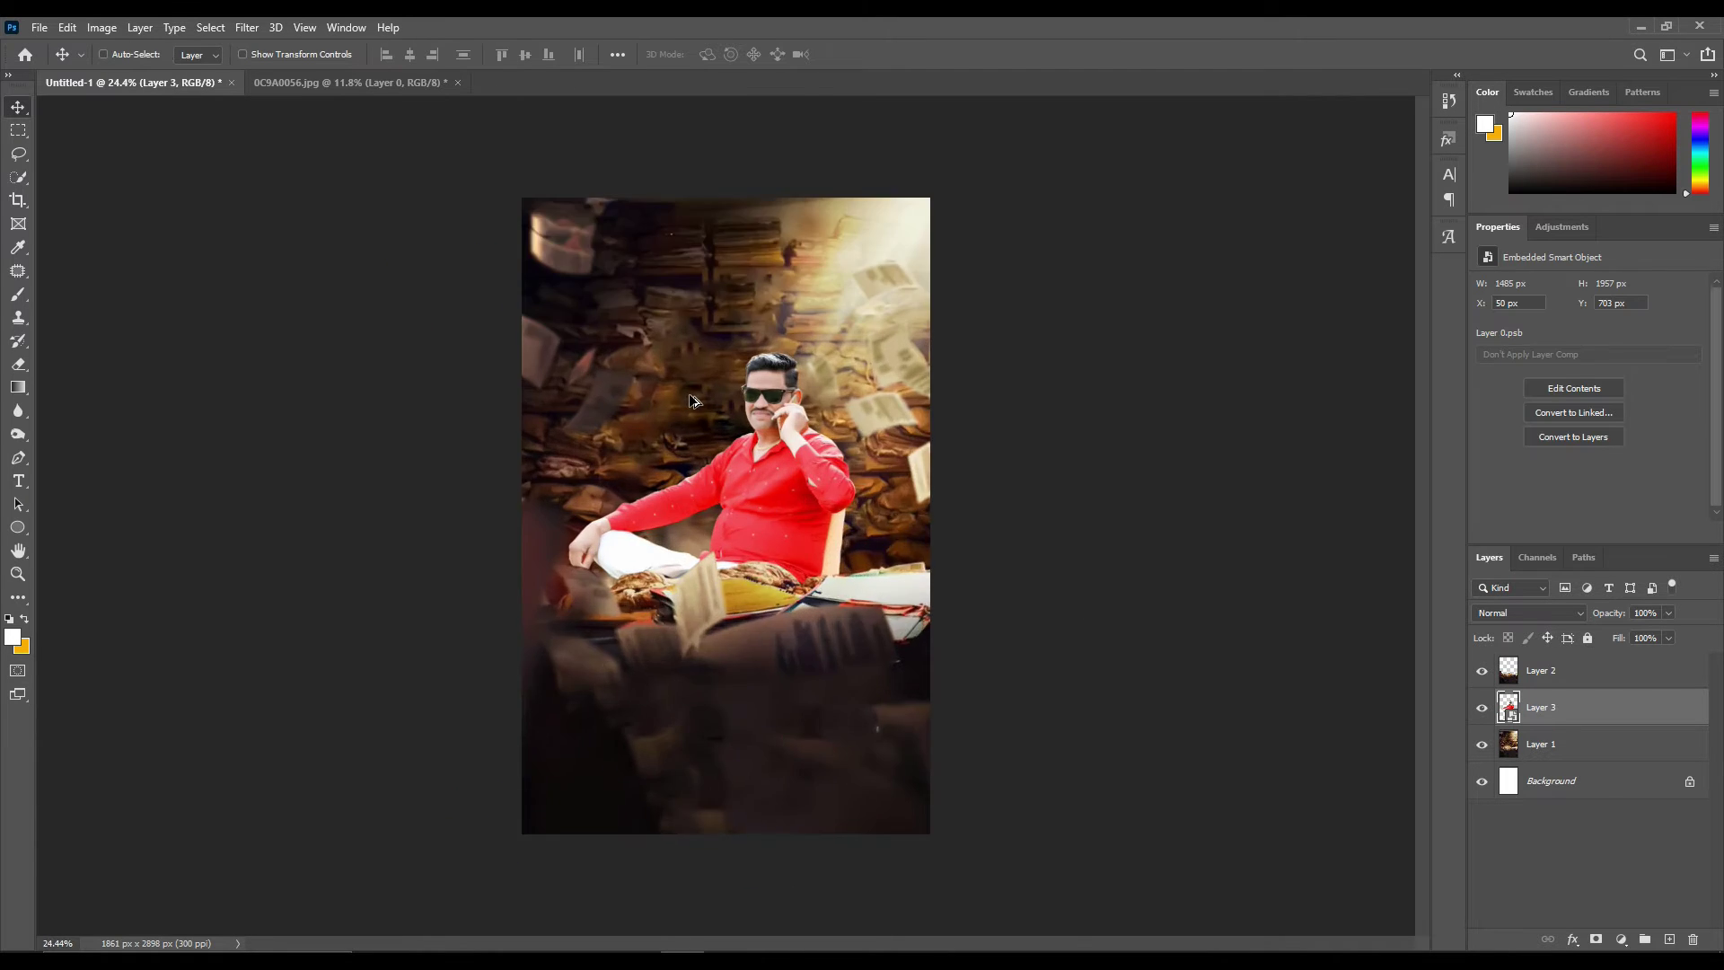
scroll(943, 575, "up", 3)
scroll(879, 538, "down", 4)
scroll(823, 493, "up", 4)
key("ctrl+t")
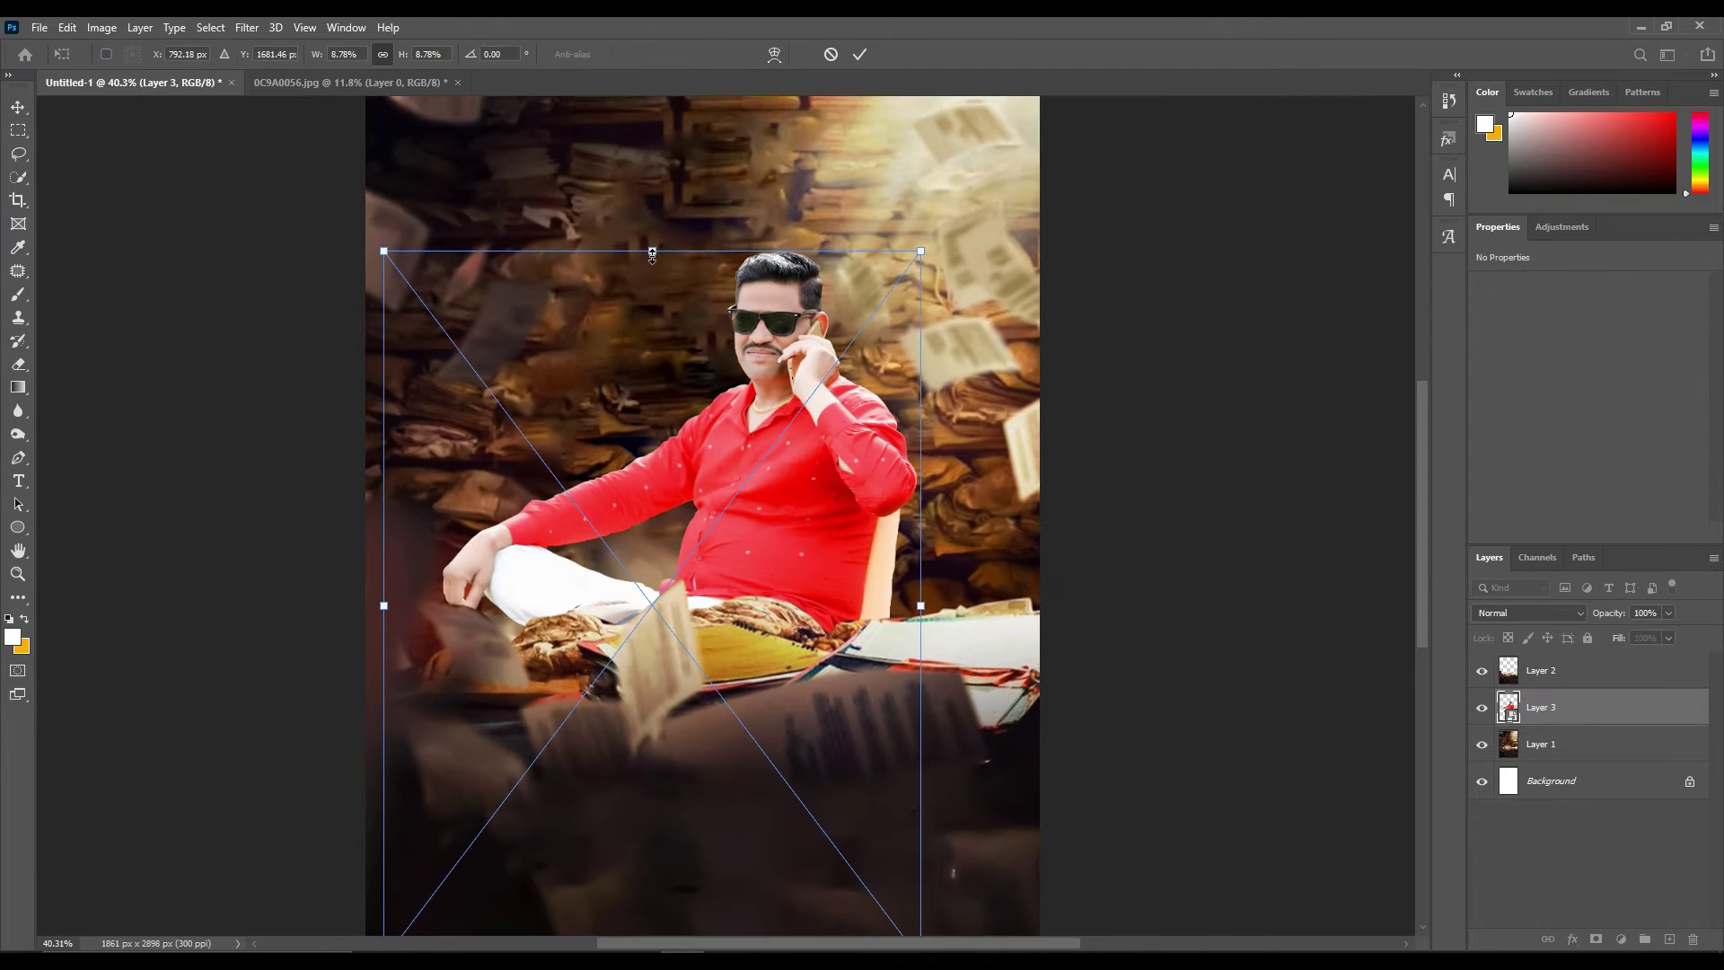
left_click_drag(651, 251, 652, 220)
key("Return")
left_click_drag(833, 539, 840, 548)
scroll(809, 521, "down", 2)
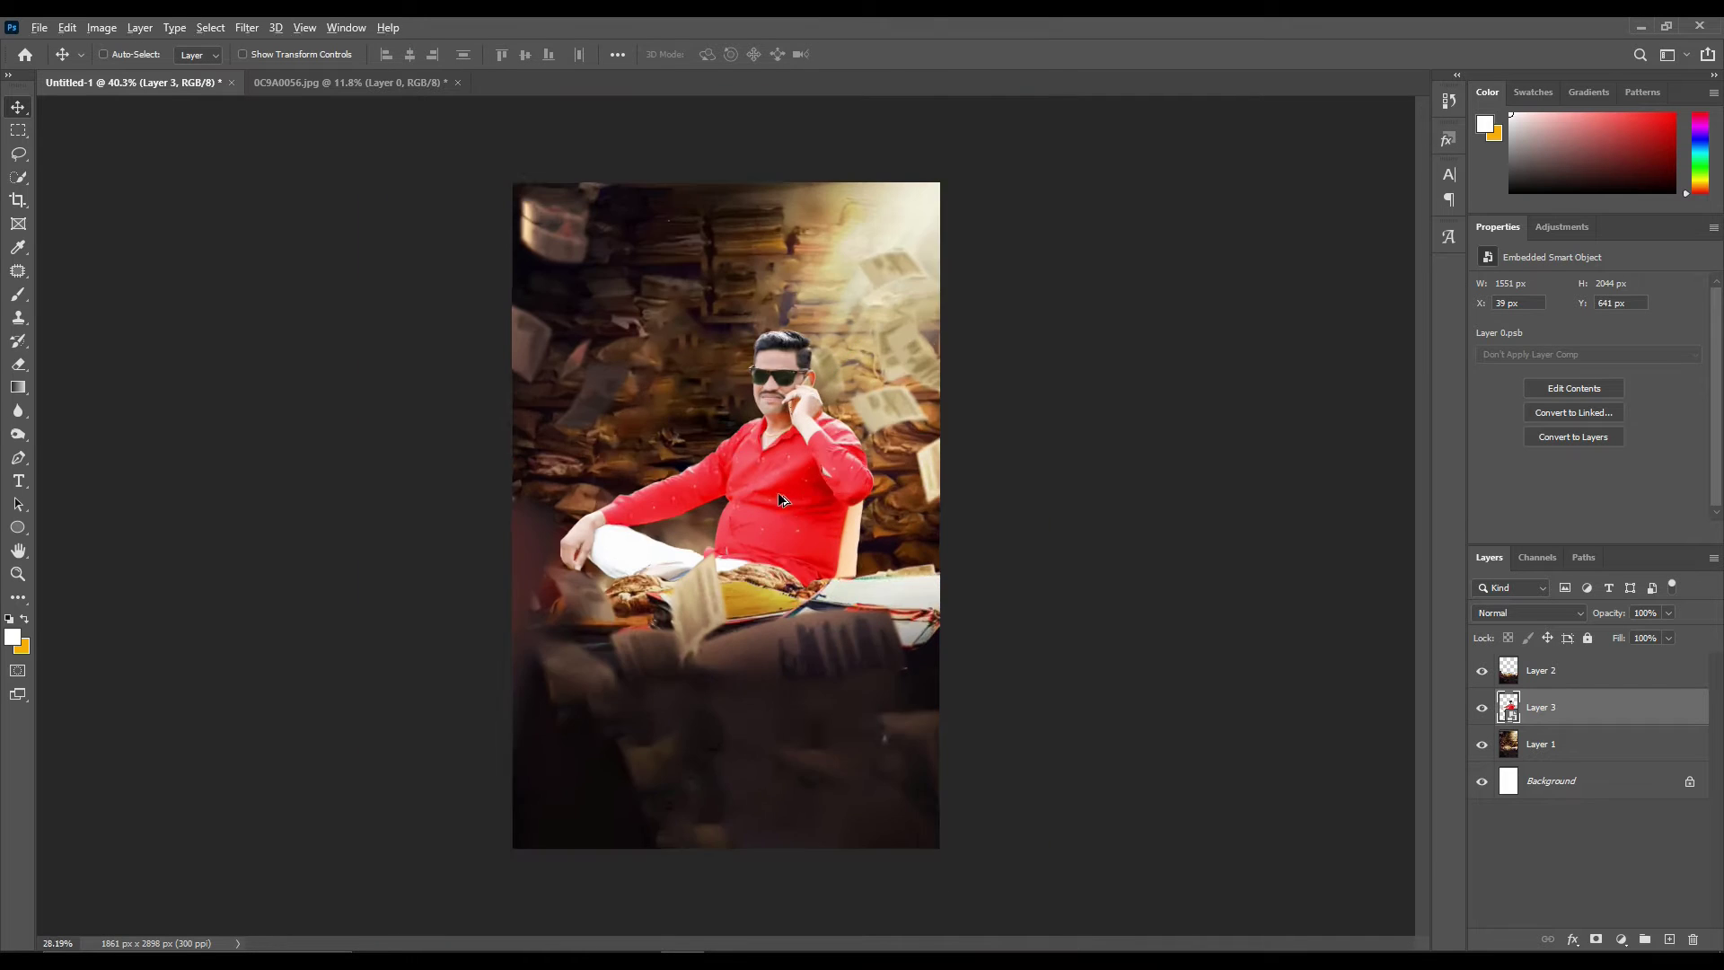
left_click(1599, 755)
scroll(596, 510, "up", 1)
scroll(963, 543, "down", 3)
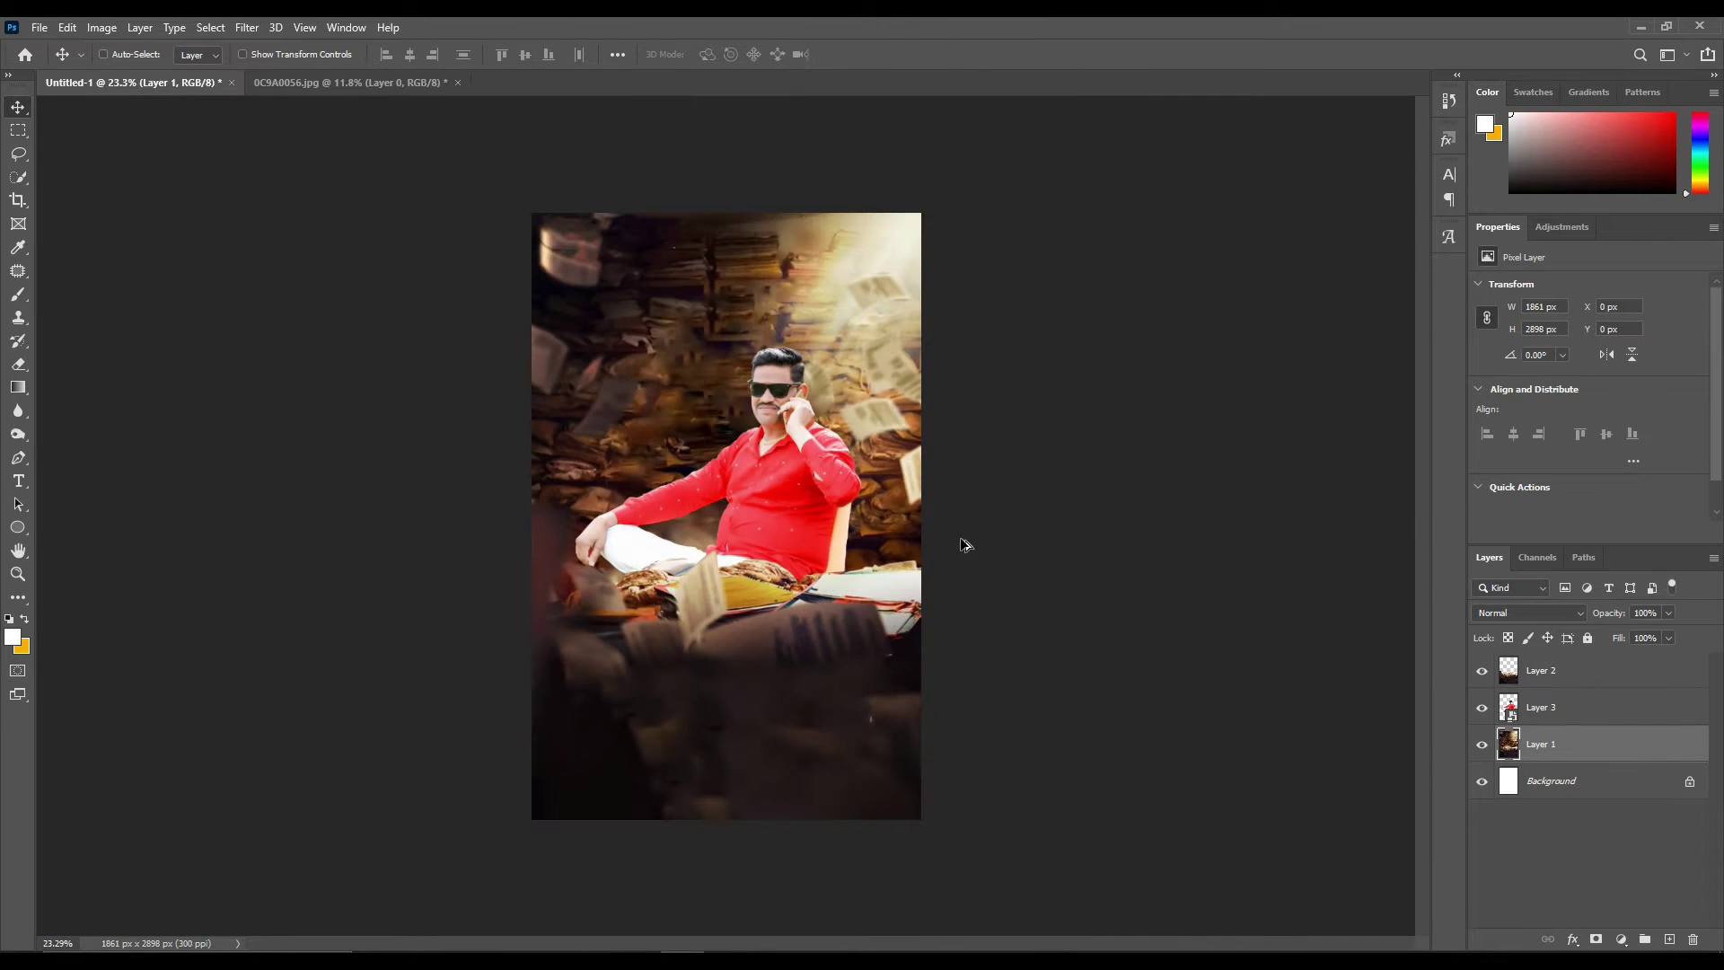
Apply a 7.2-pixel Gaussian Blur to the paper-pile background layer
left_click(247, 26)
mouse_move(283, 310)
left_click(512, 311)
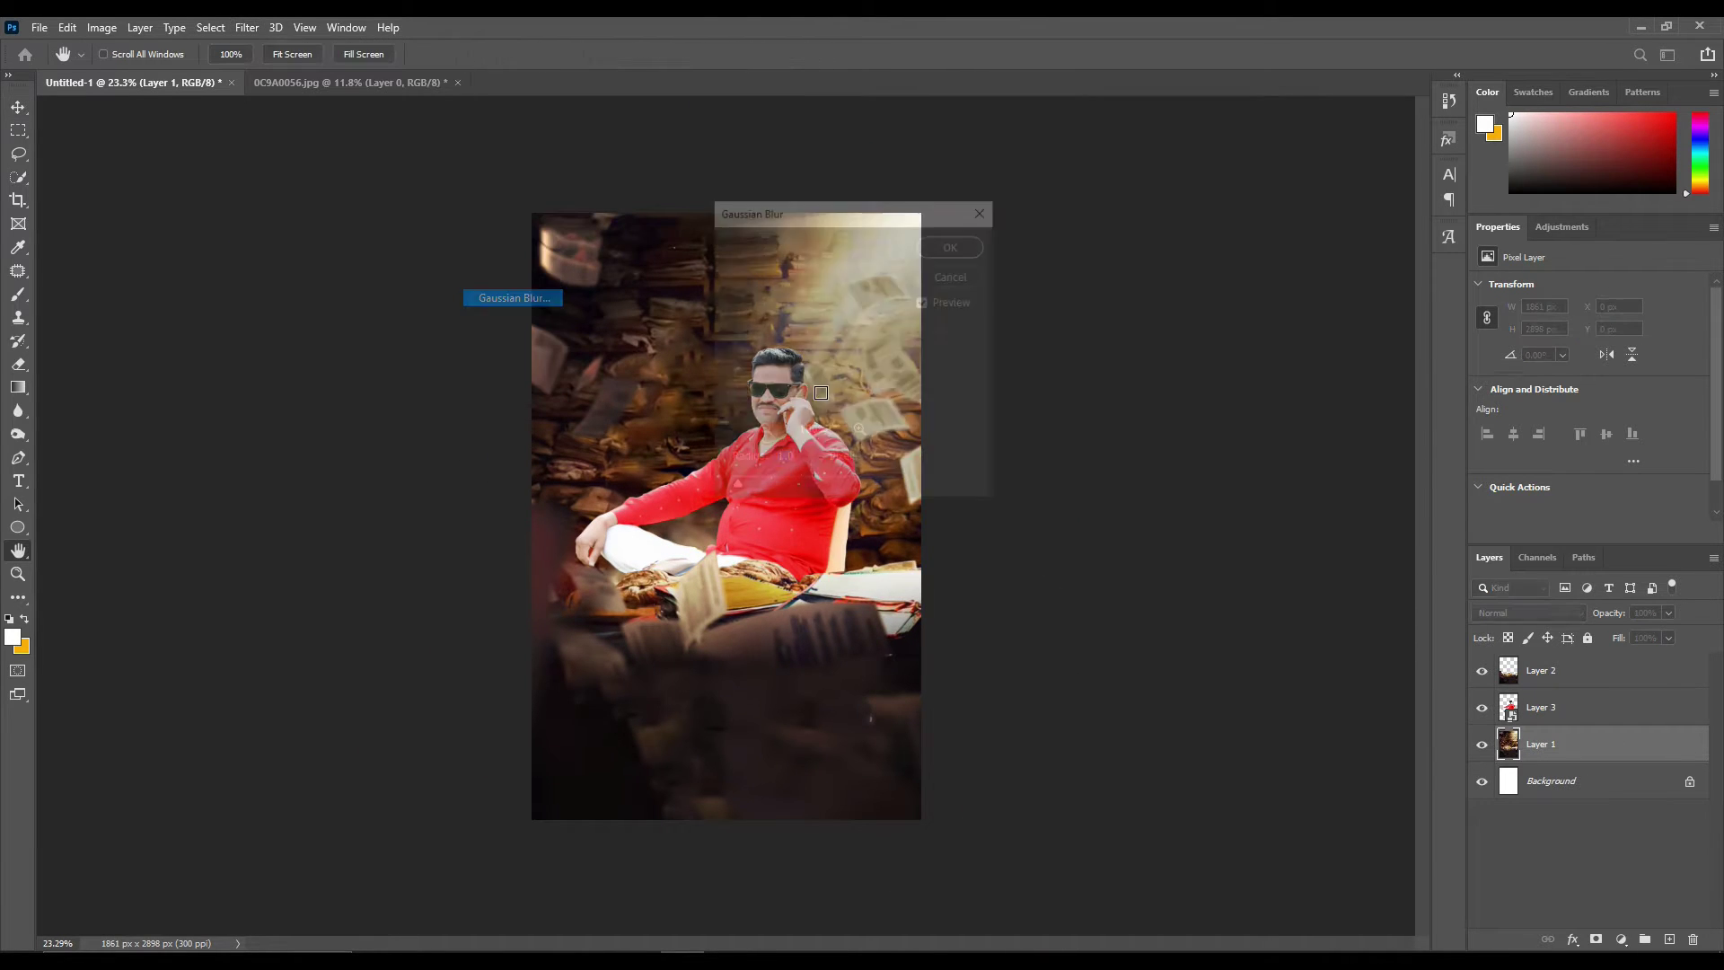
left_click_drag(857, 203, 1233, 163)
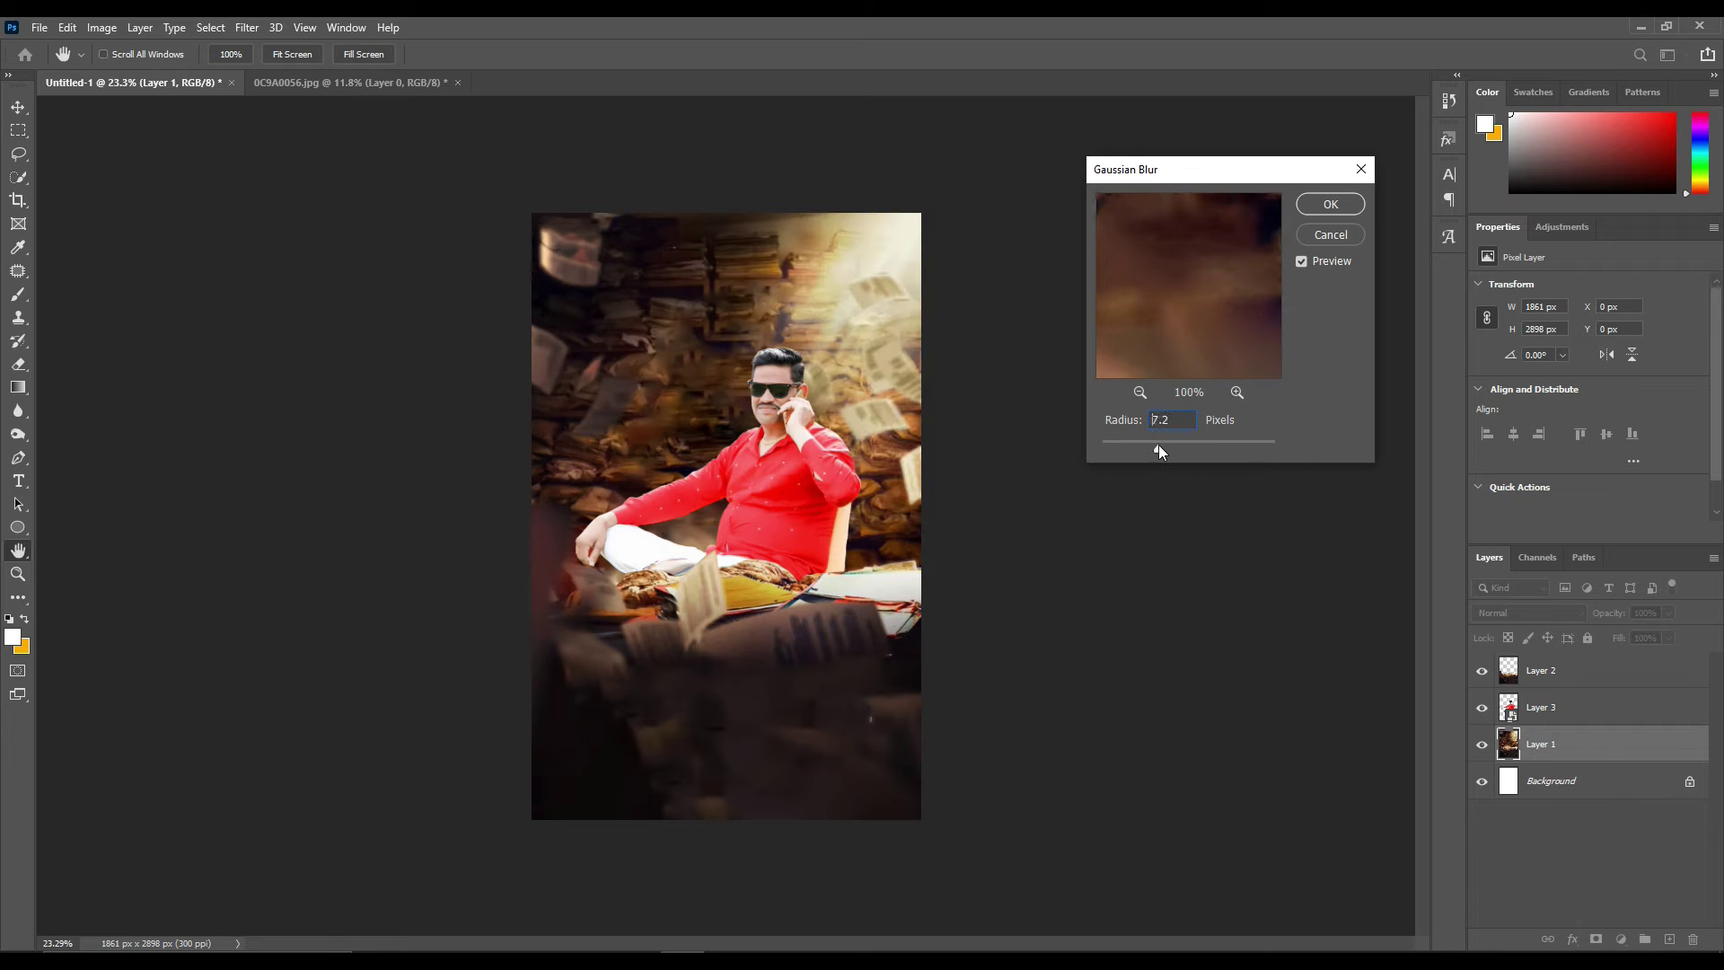
left_click(1330, 203)
key("v")
scroll(761, 470, "up", 3)
scroll(808, 325, "down", 3)
left_click(787, 443, "ctrl")
scroll(880, 346, "up", 2)
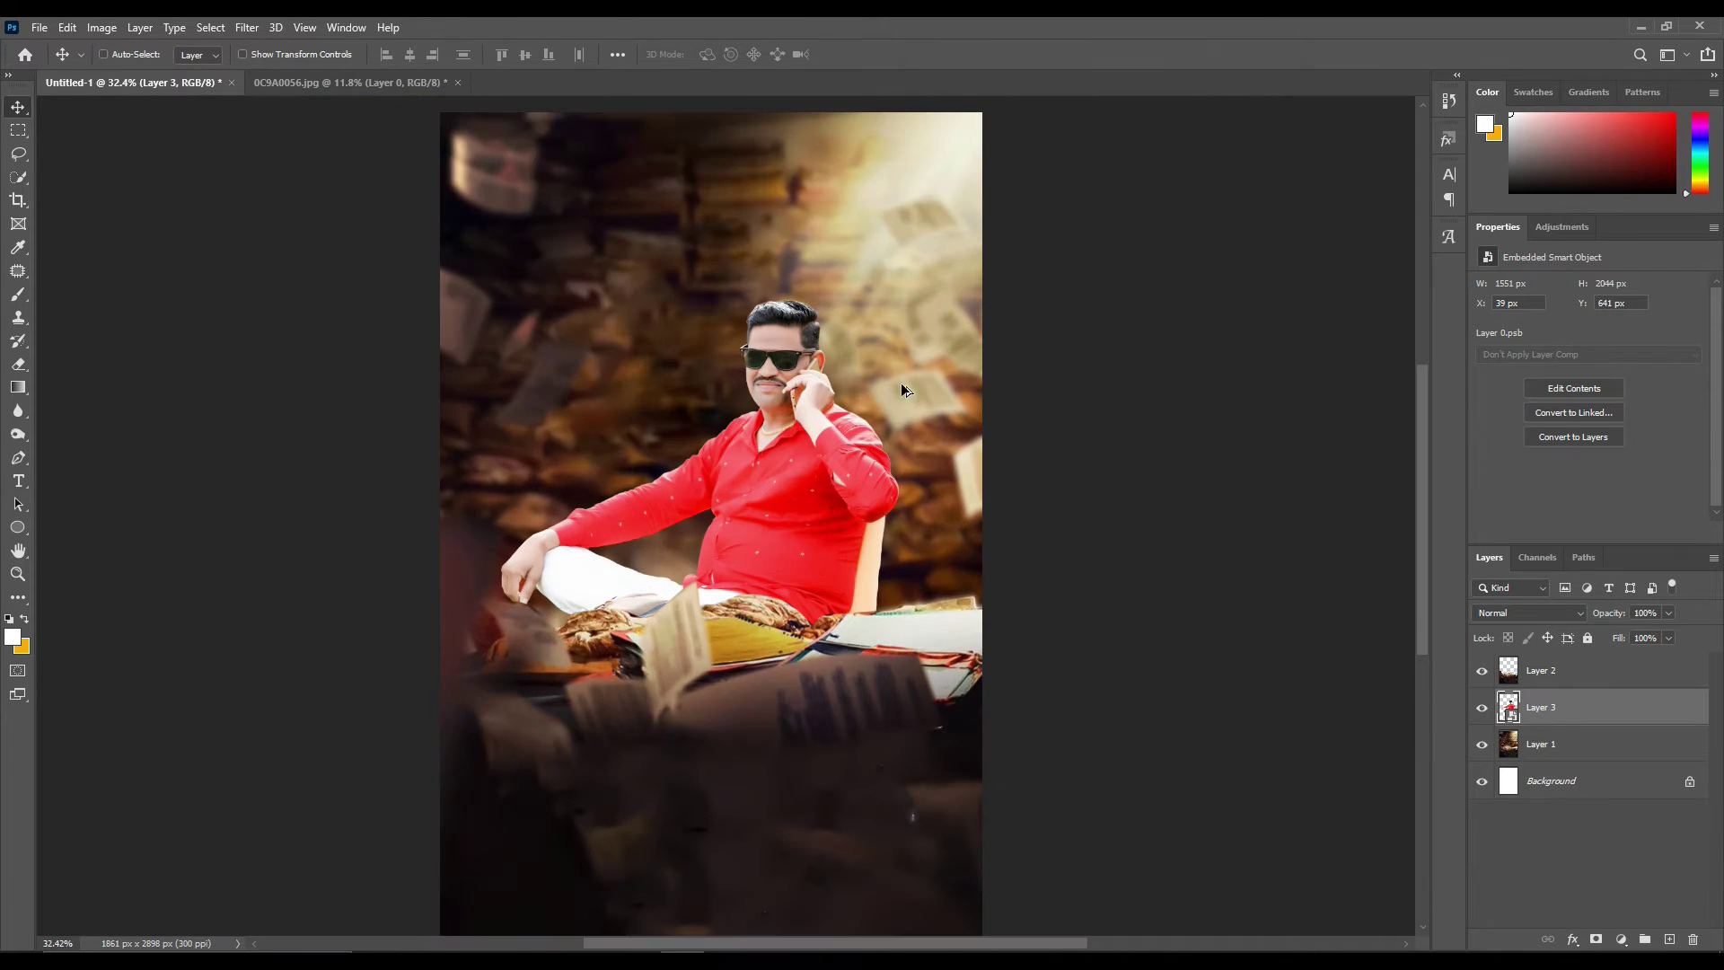
scroll(902, 382, "down", 1)
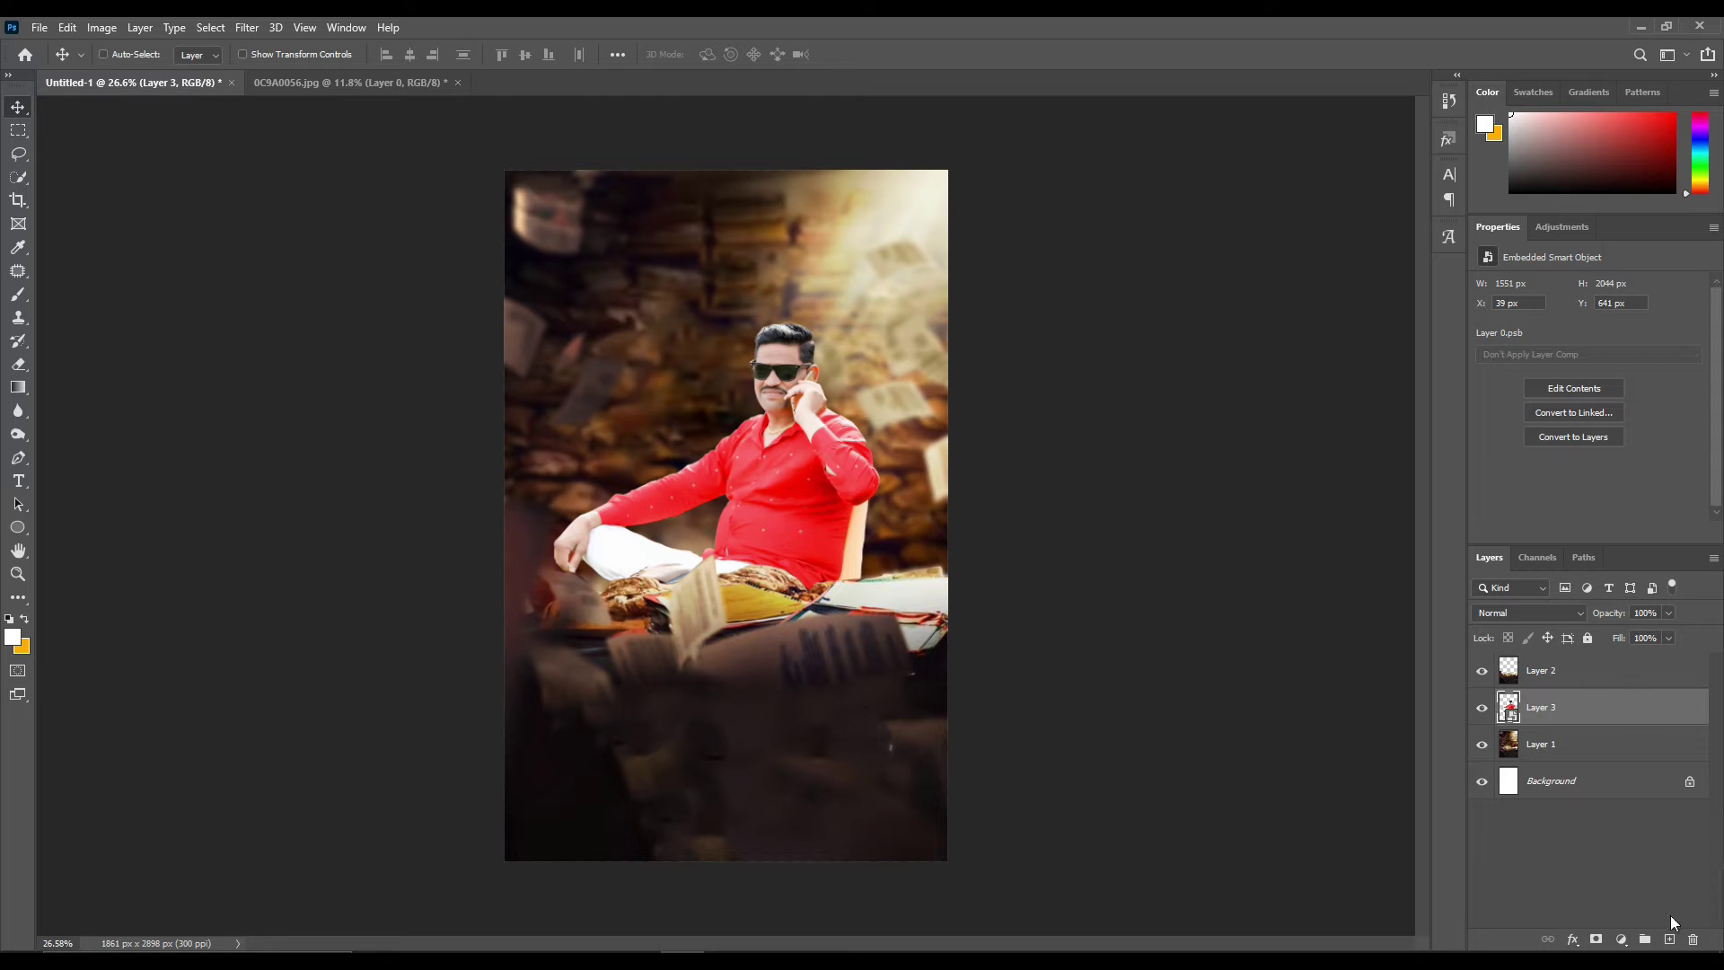
Add a Color Balance layer over the man, pushing midtones toward yellow and red, and tweak the highlights
left_click(1621, 940)
left_click(1607, 778)
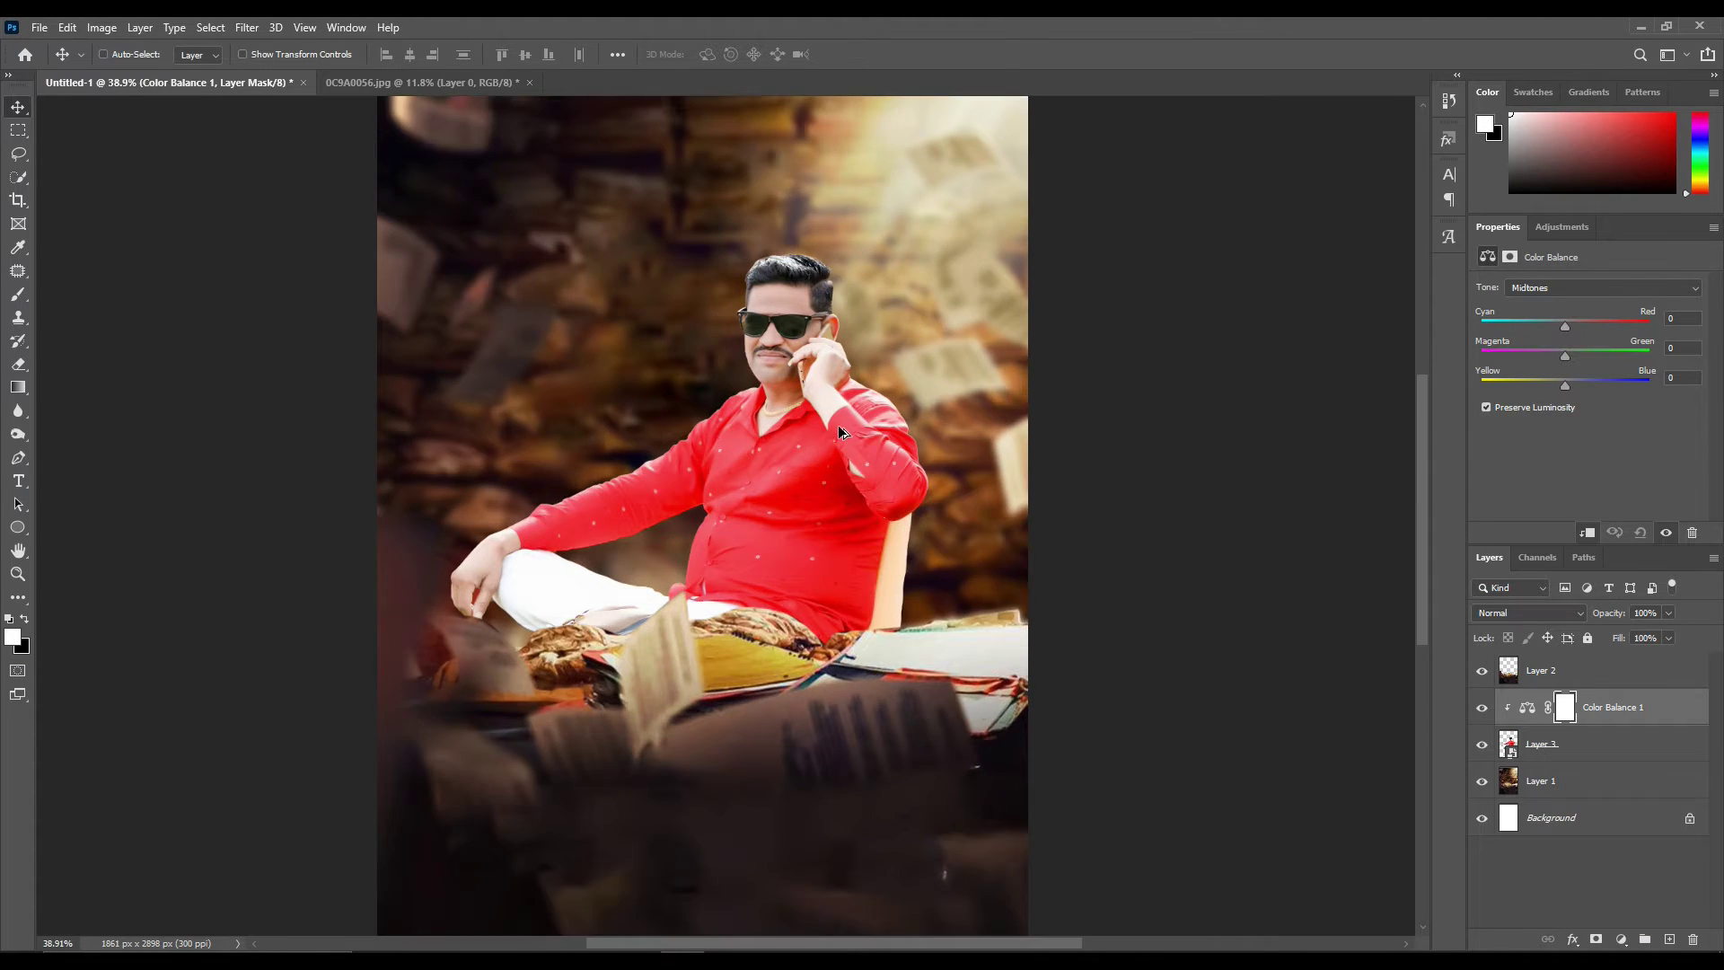
left_click_drag(1560, 386, 1548, 385)
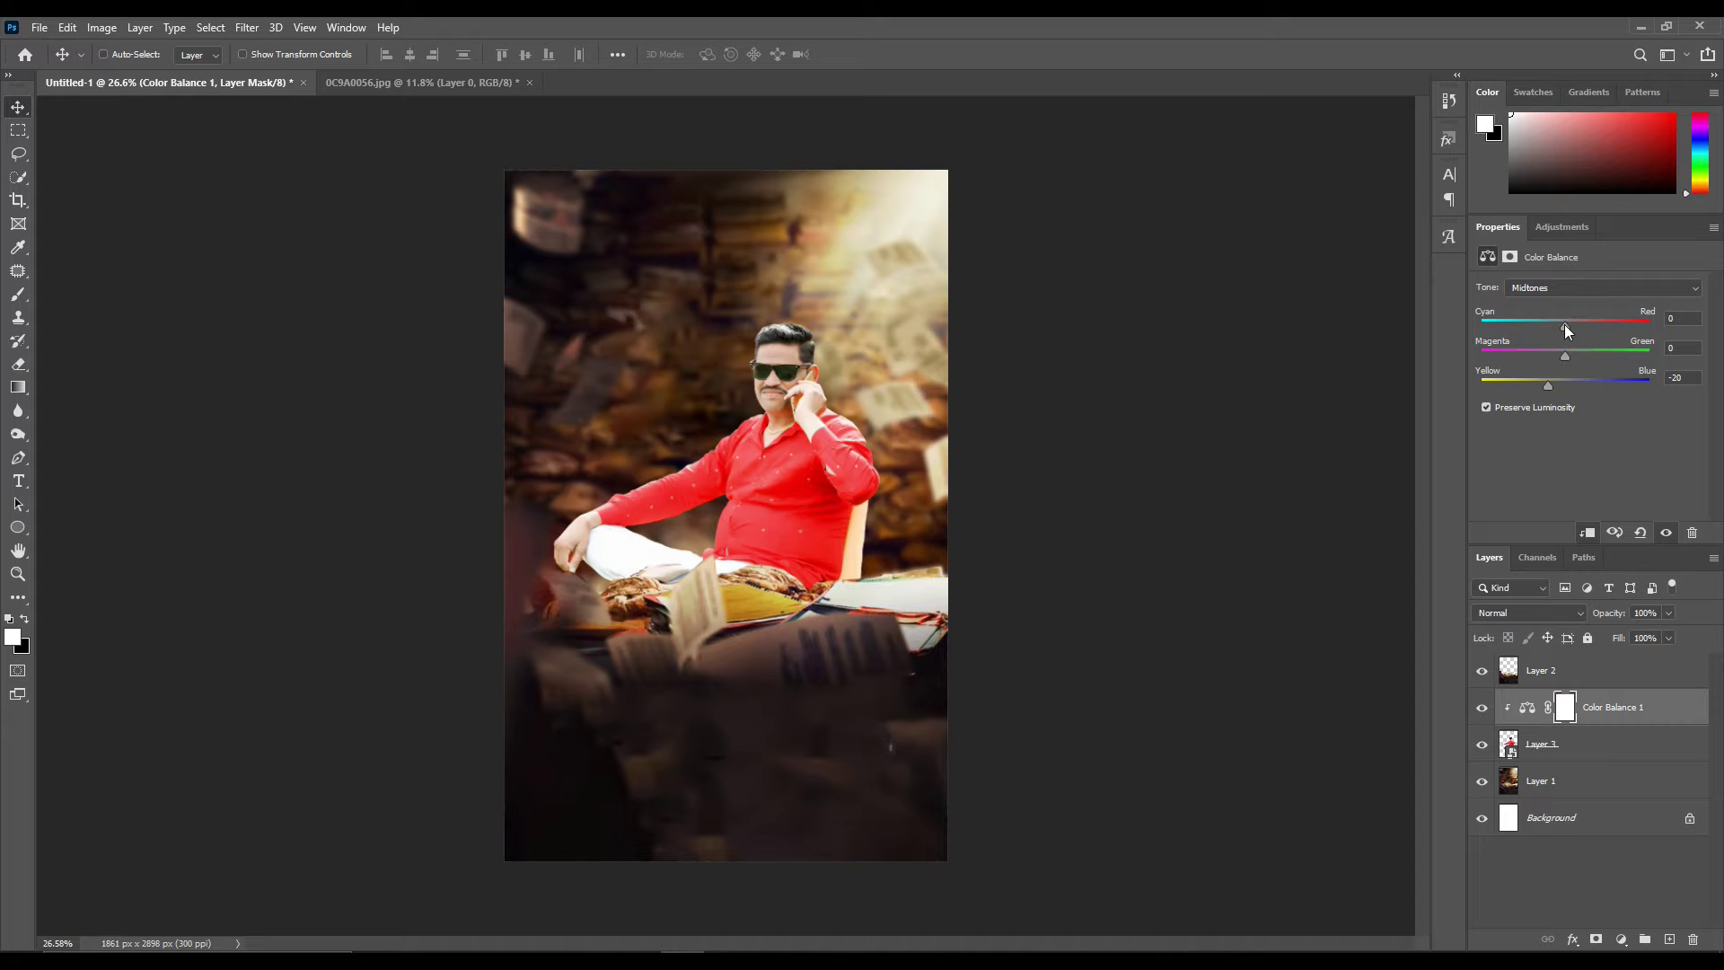
left_click_drag(1576, 324, 1579, 325)
scroll(988, 460, "up", 5)
scroll(988, 459, "down", 5)
left_click(1580, 287)
left_click(1536, 334)
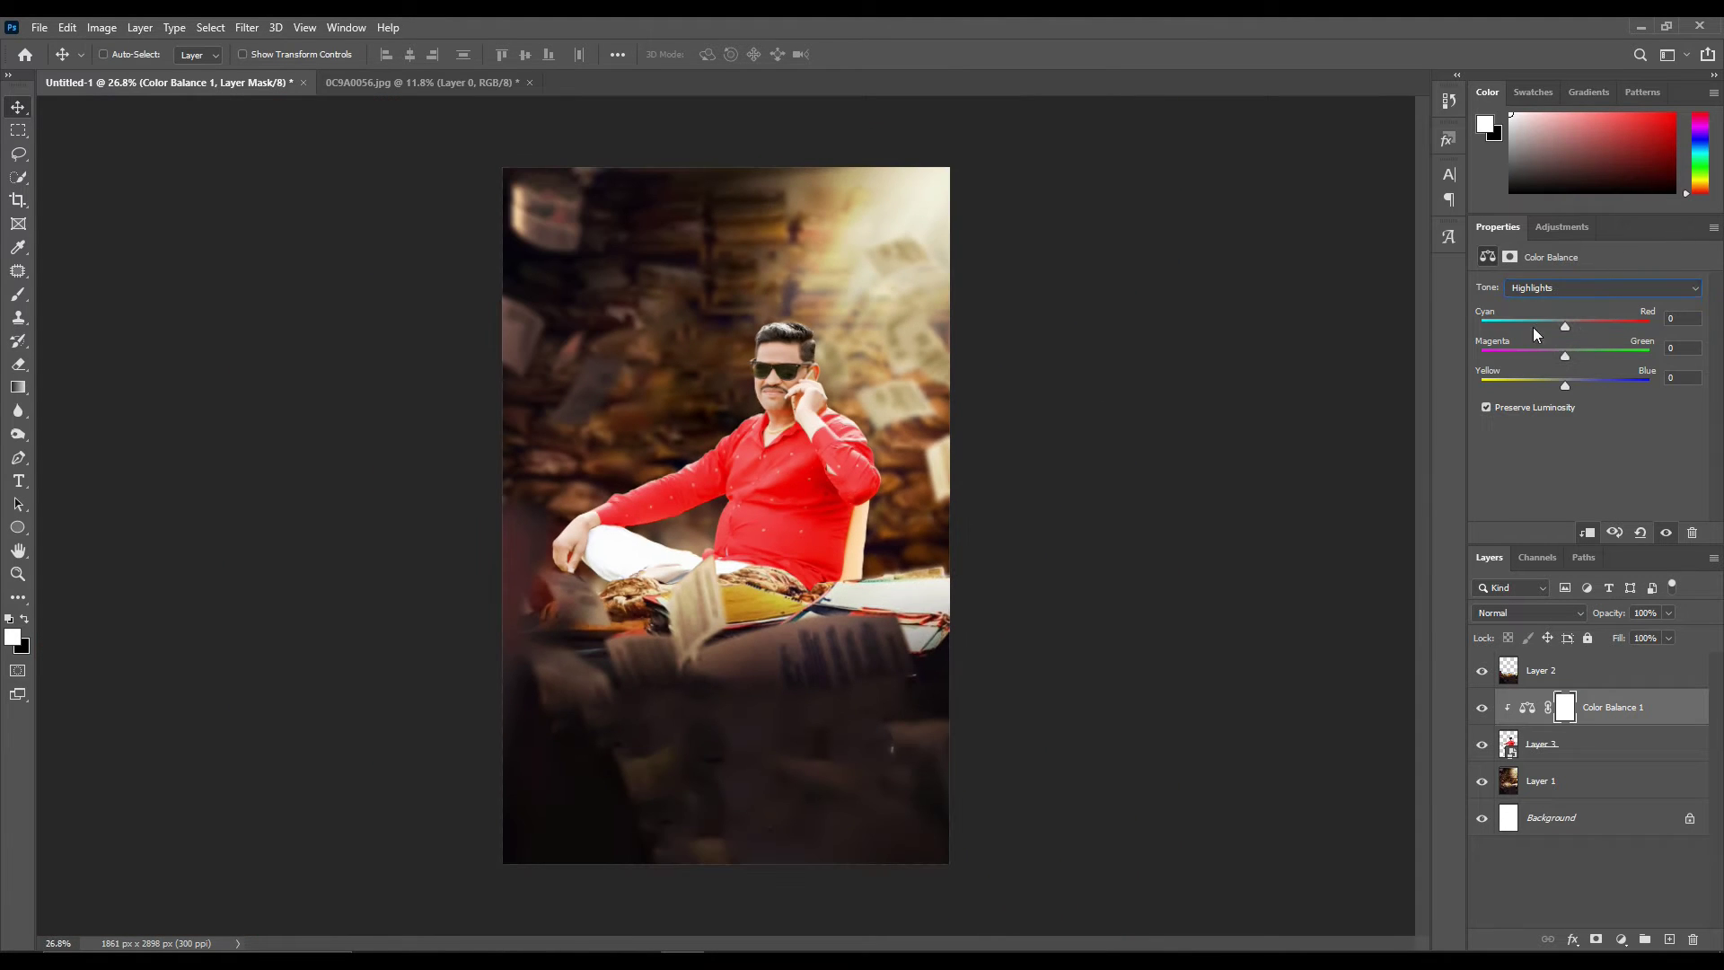
left_click_drag(1565, 326, 1572, 325)
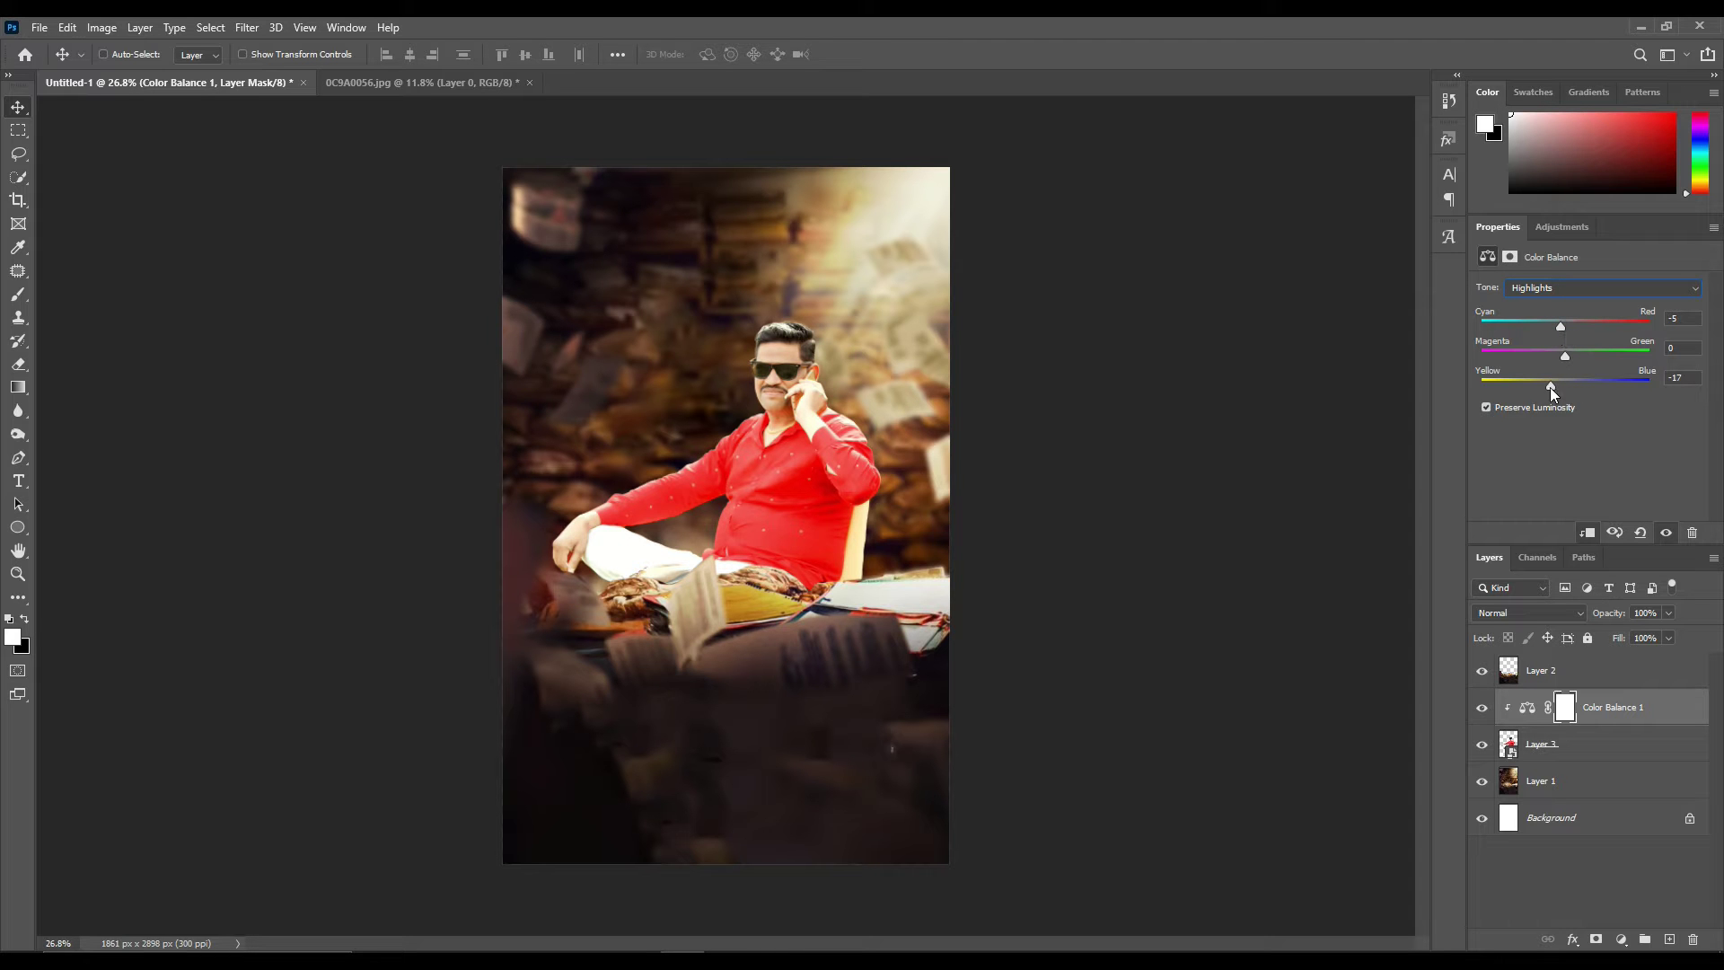
scroll(817, 391, "up", 7)
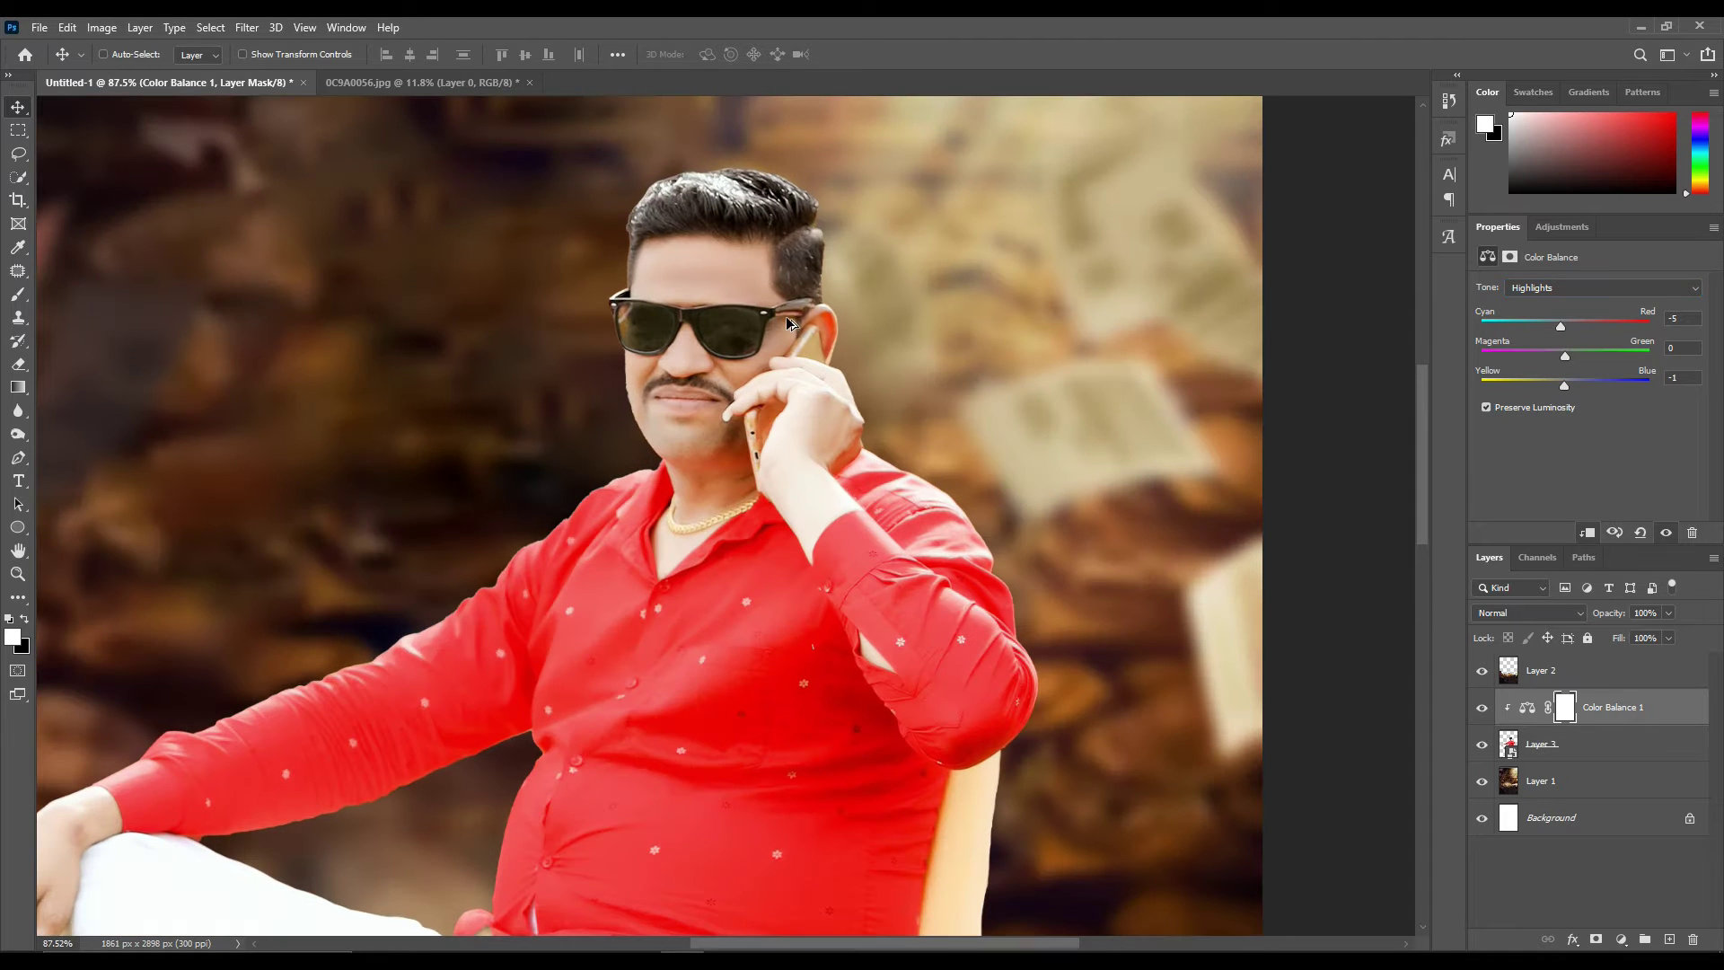
Shift the Color Balance shadows +14 toward red and adjust their yellow–blue balance
left_click(1607, 288)
left_click(1535, 305)
scroll(1088, 464, "down", 6)
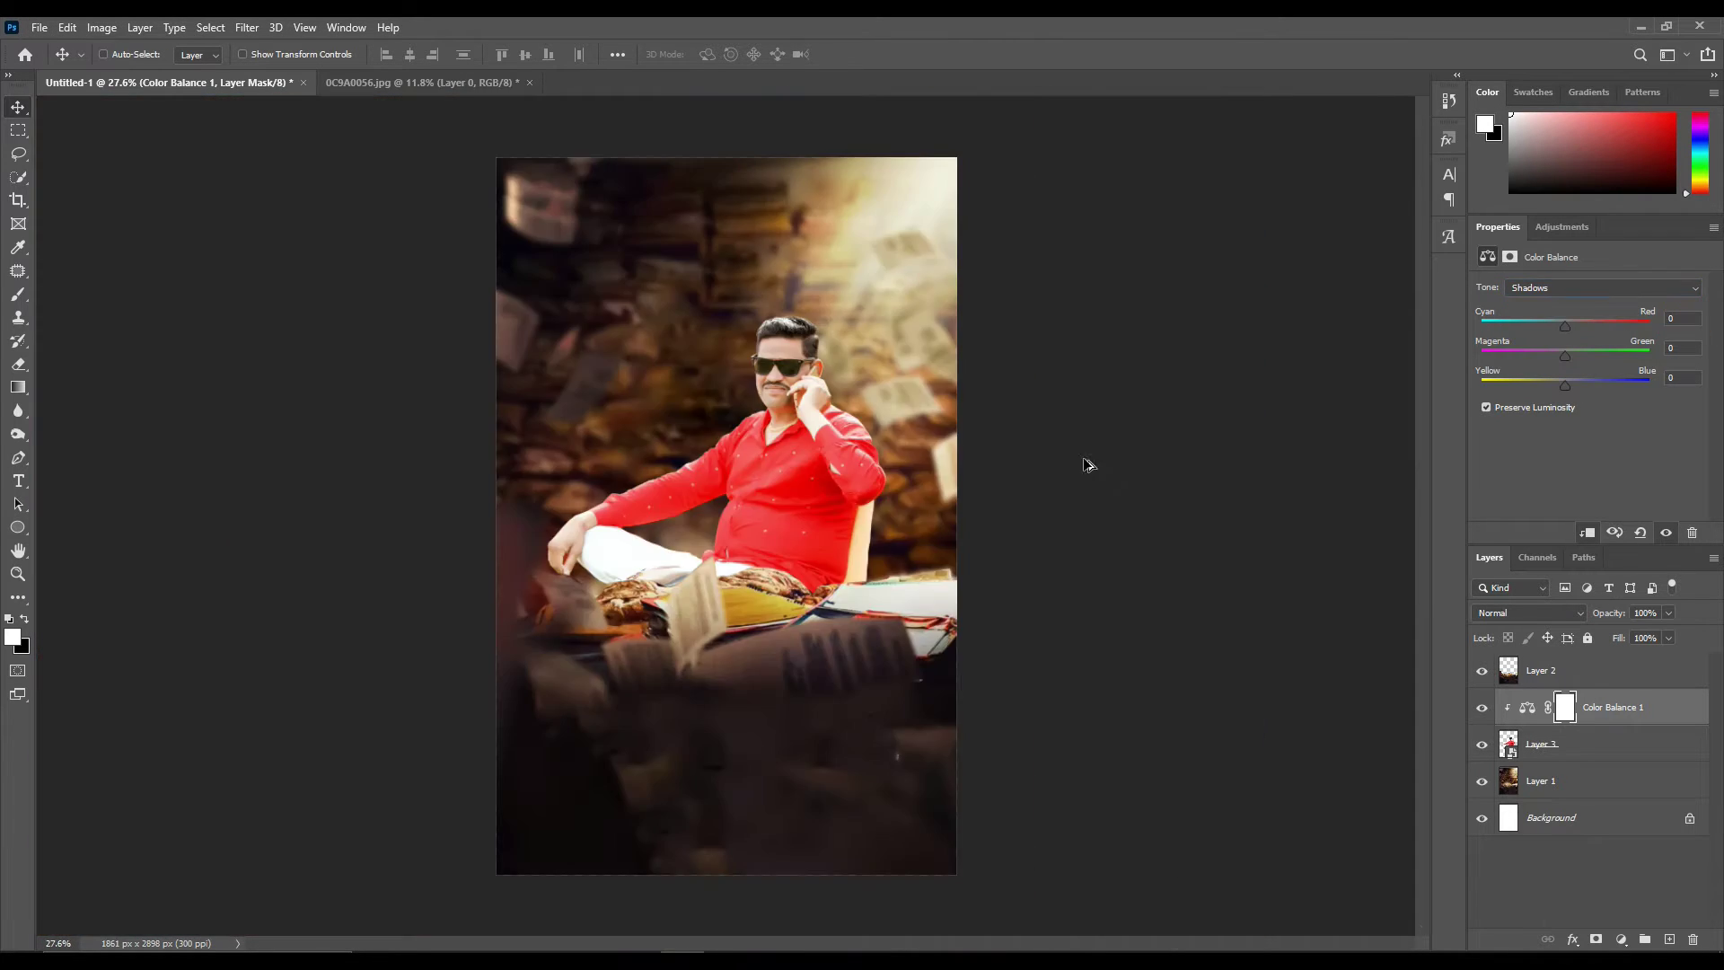
left_click_drag(1578, 325, 1576, 325)
left_click_drag(1565, 384, 1574, 384)
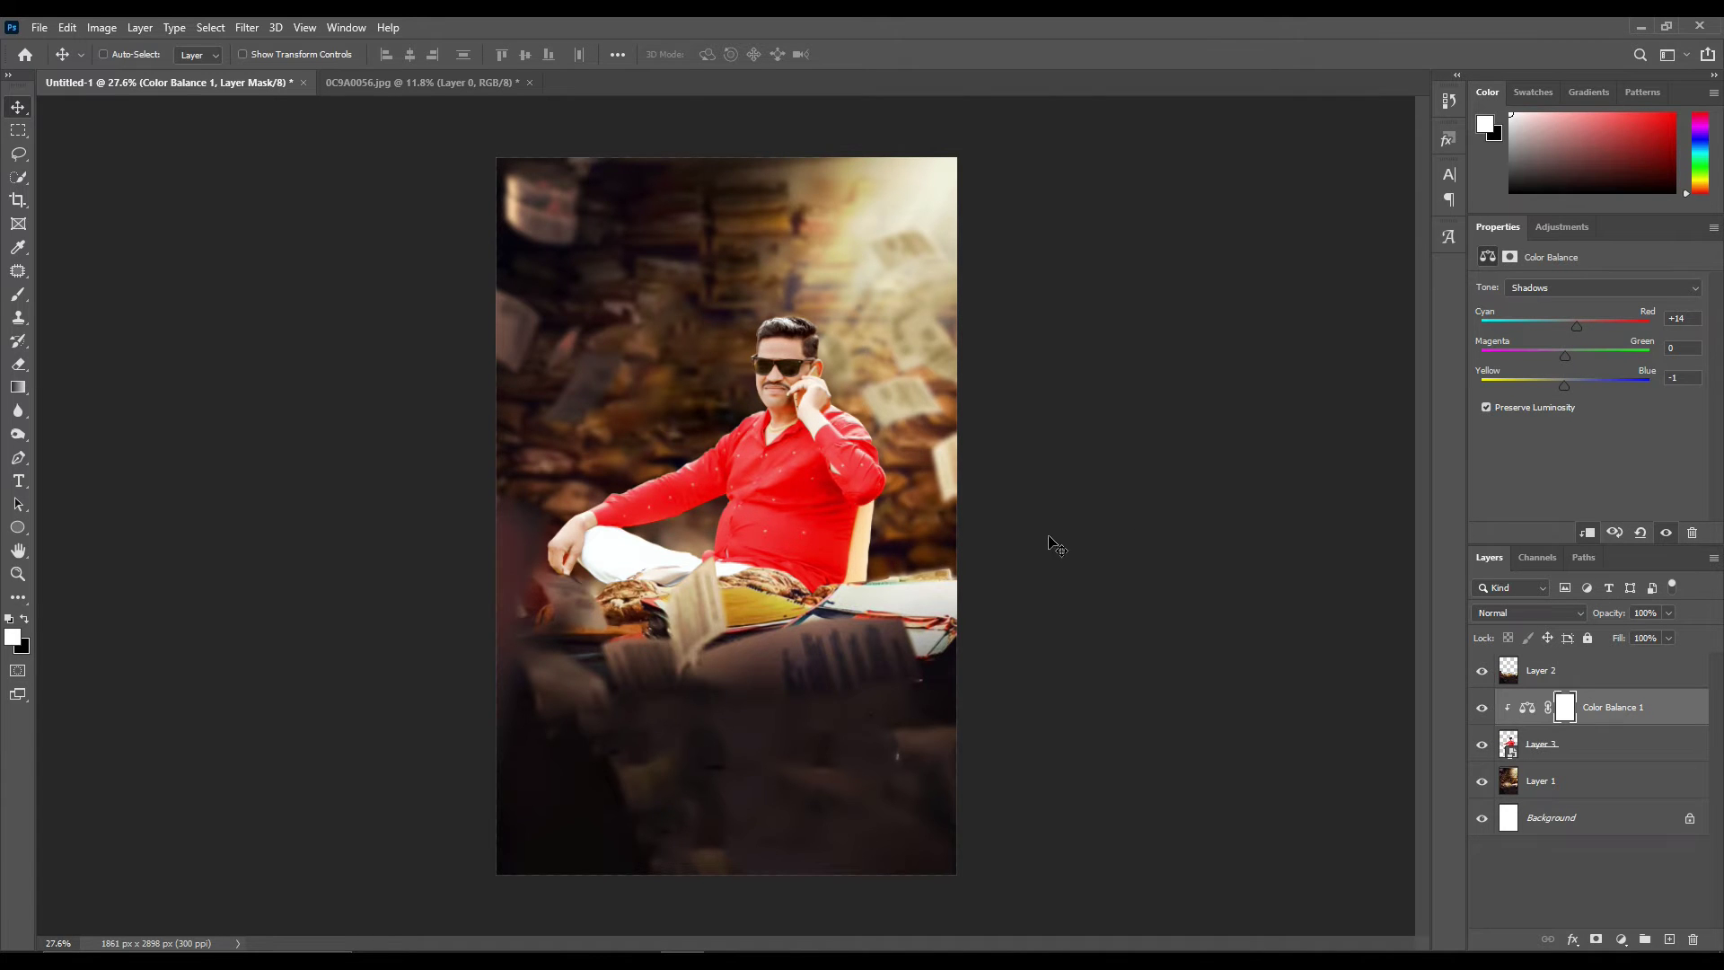
scroll(1056, 545, "up", 1)
scroll(1019, 446, "down", 1)
scroll(790, 685, "up", 2)
scroll(900, 575, "up", 3)
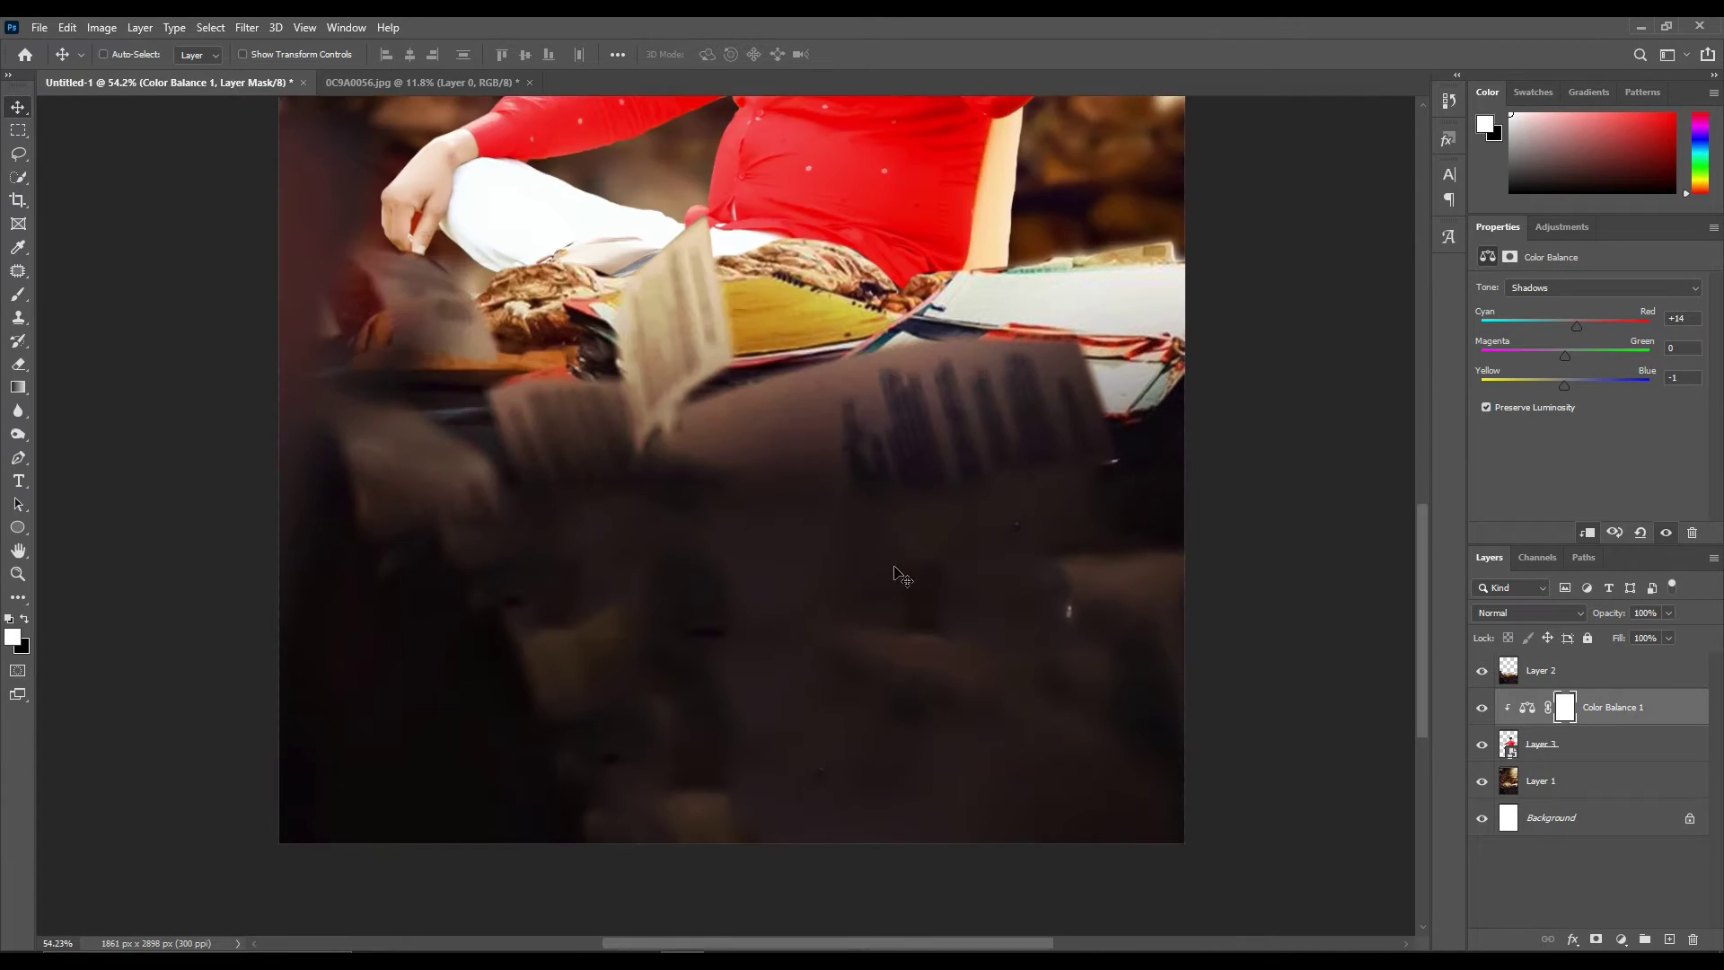
scroll(900, 575, "up", 2)
scroll(839, 565, "up", 1)
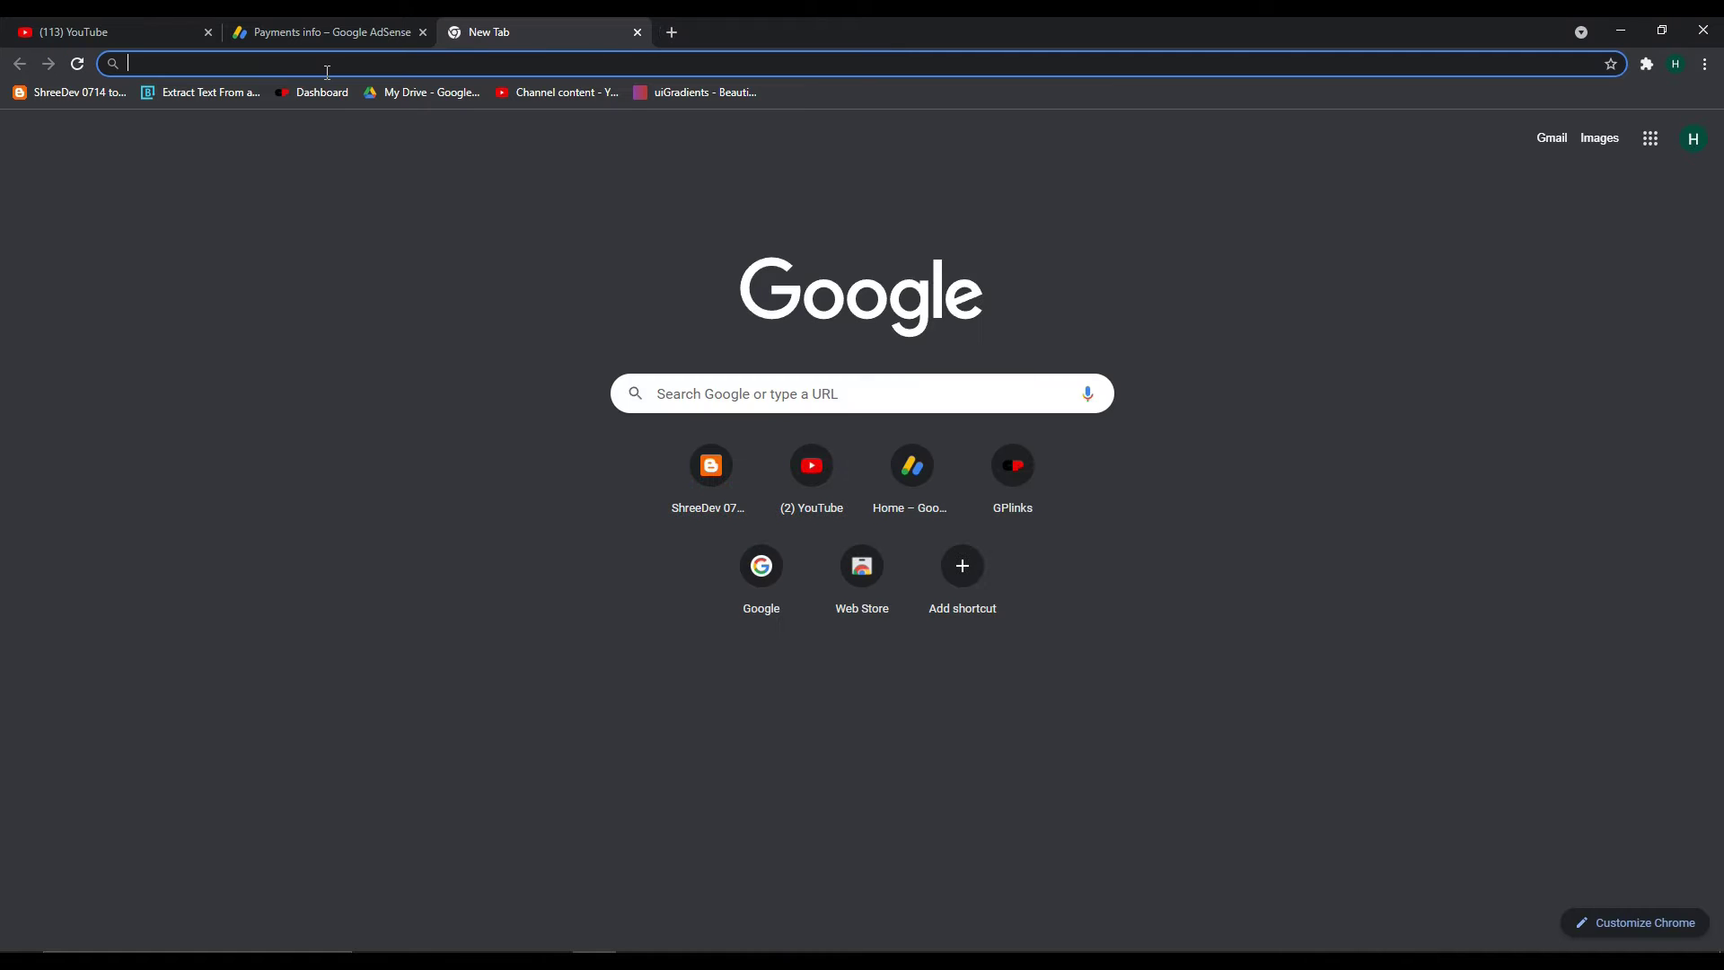
Search Google Images for 'paper flying png' and preview the first falling-paper results
type("paper fly")
left_click(265, 266)
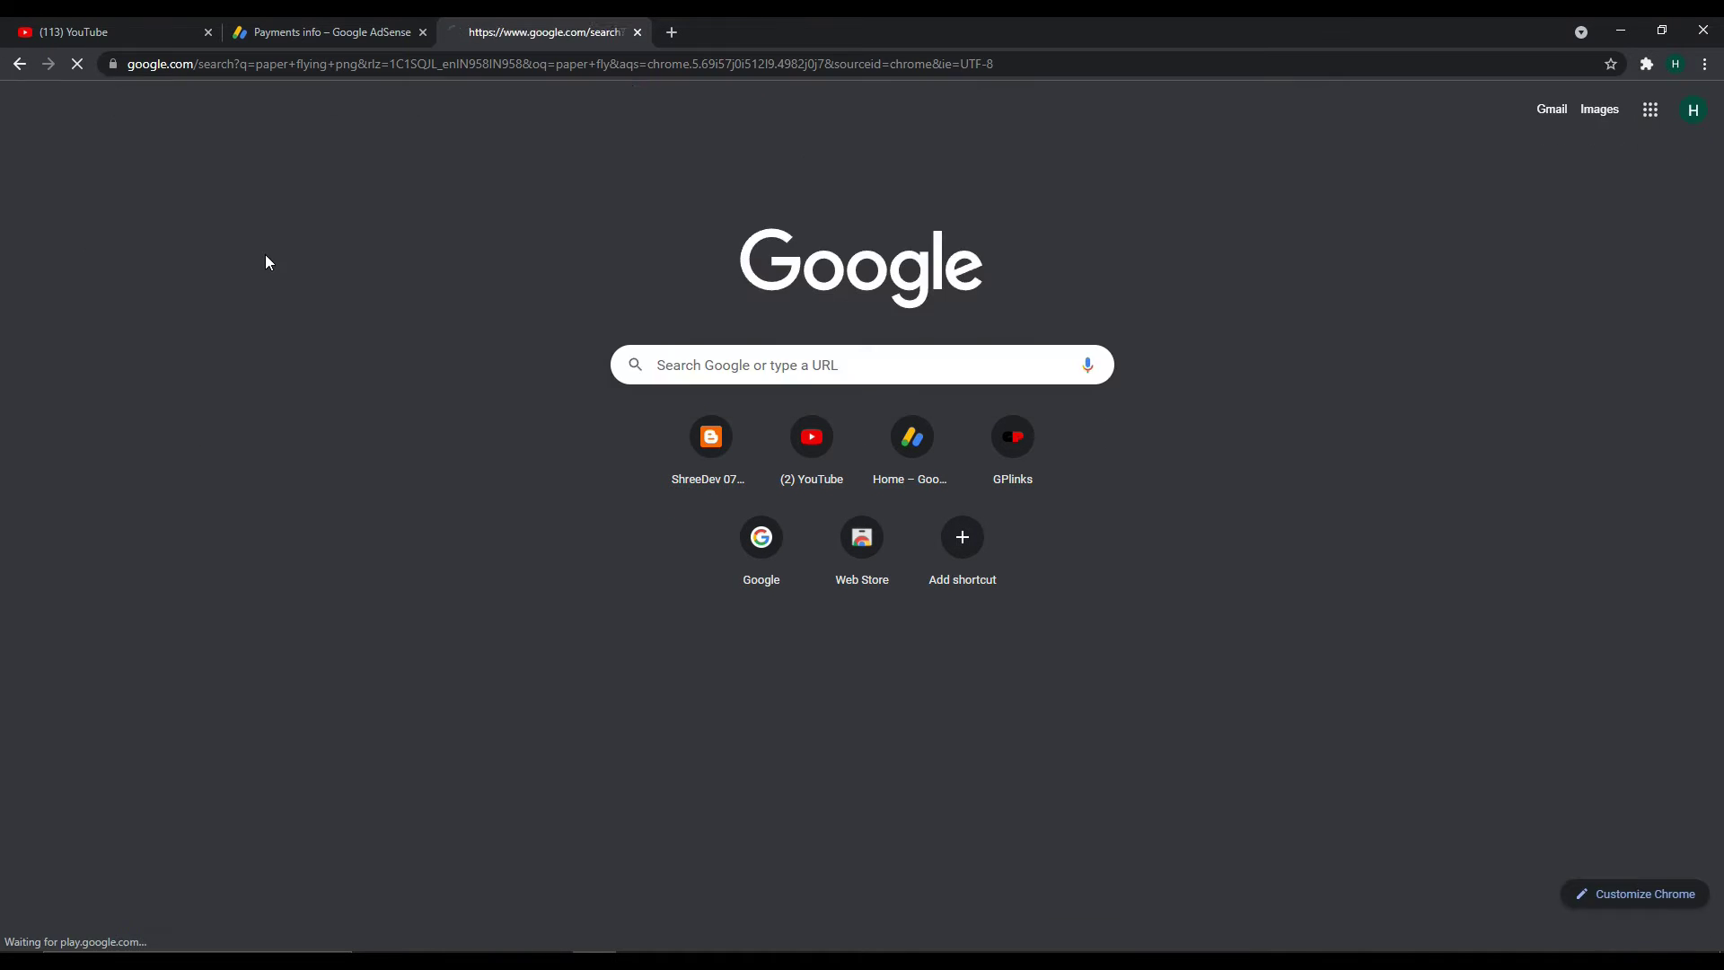
left_click(240, 184)
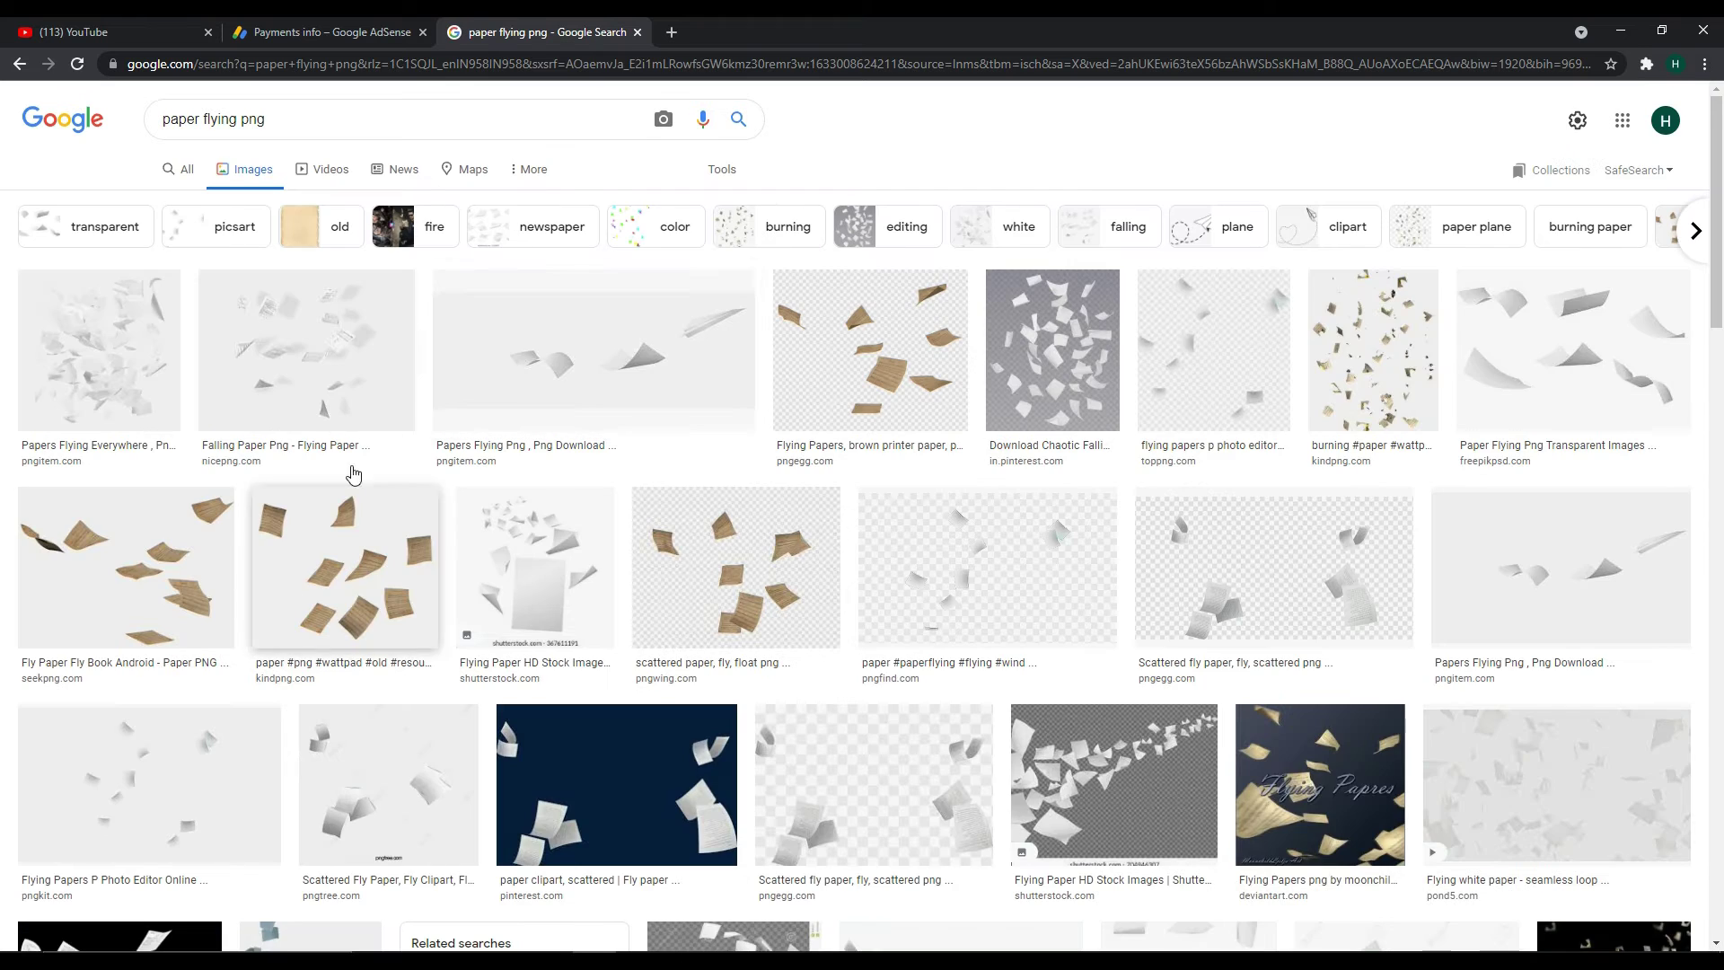
left_click(296, 350)
scroll(1221, 335, "down", 3)
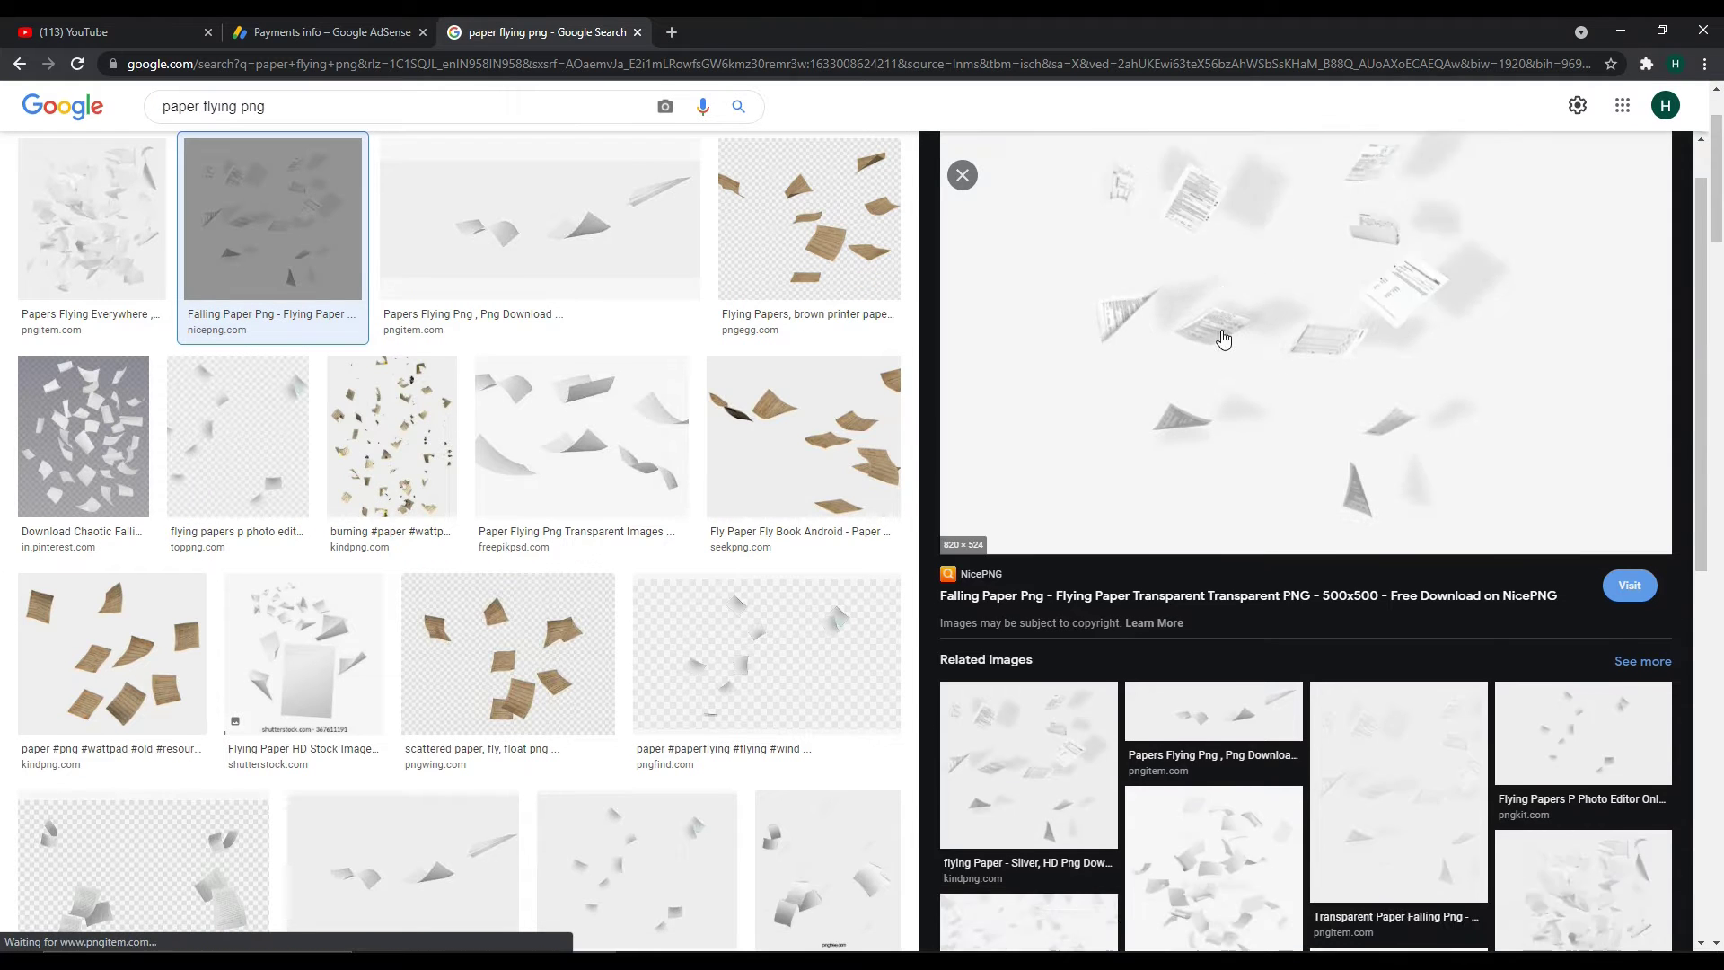
left_click(1422, 606)
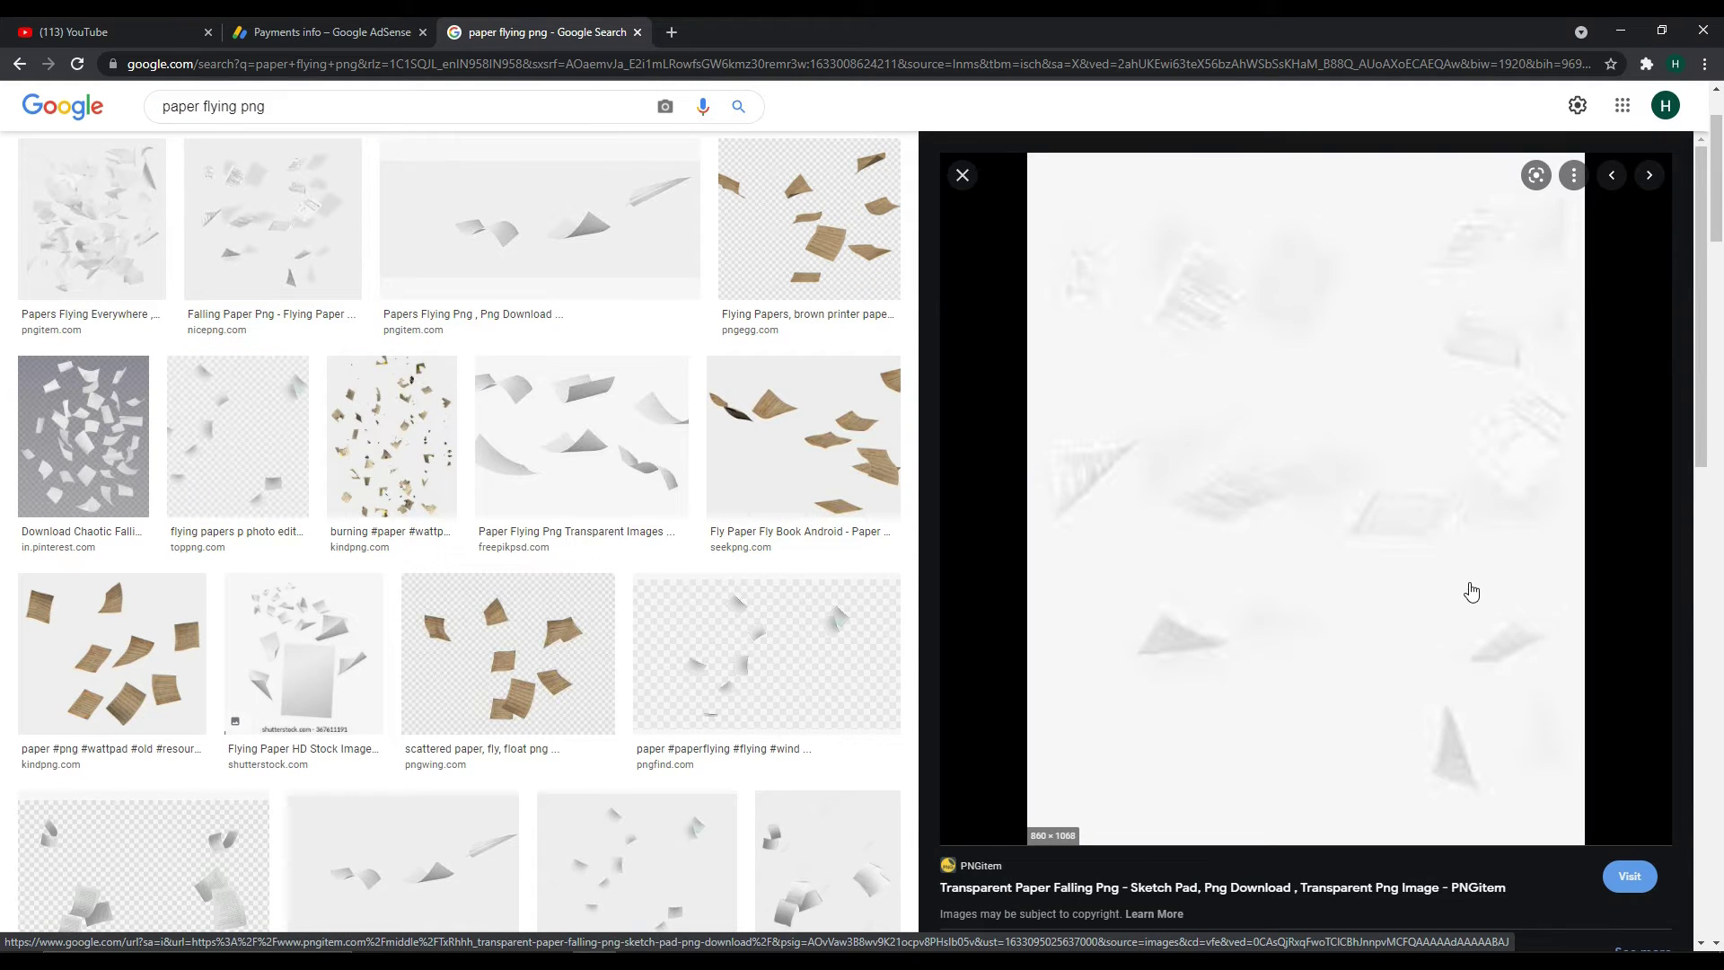
scroll(1500, 521, "down", 2)
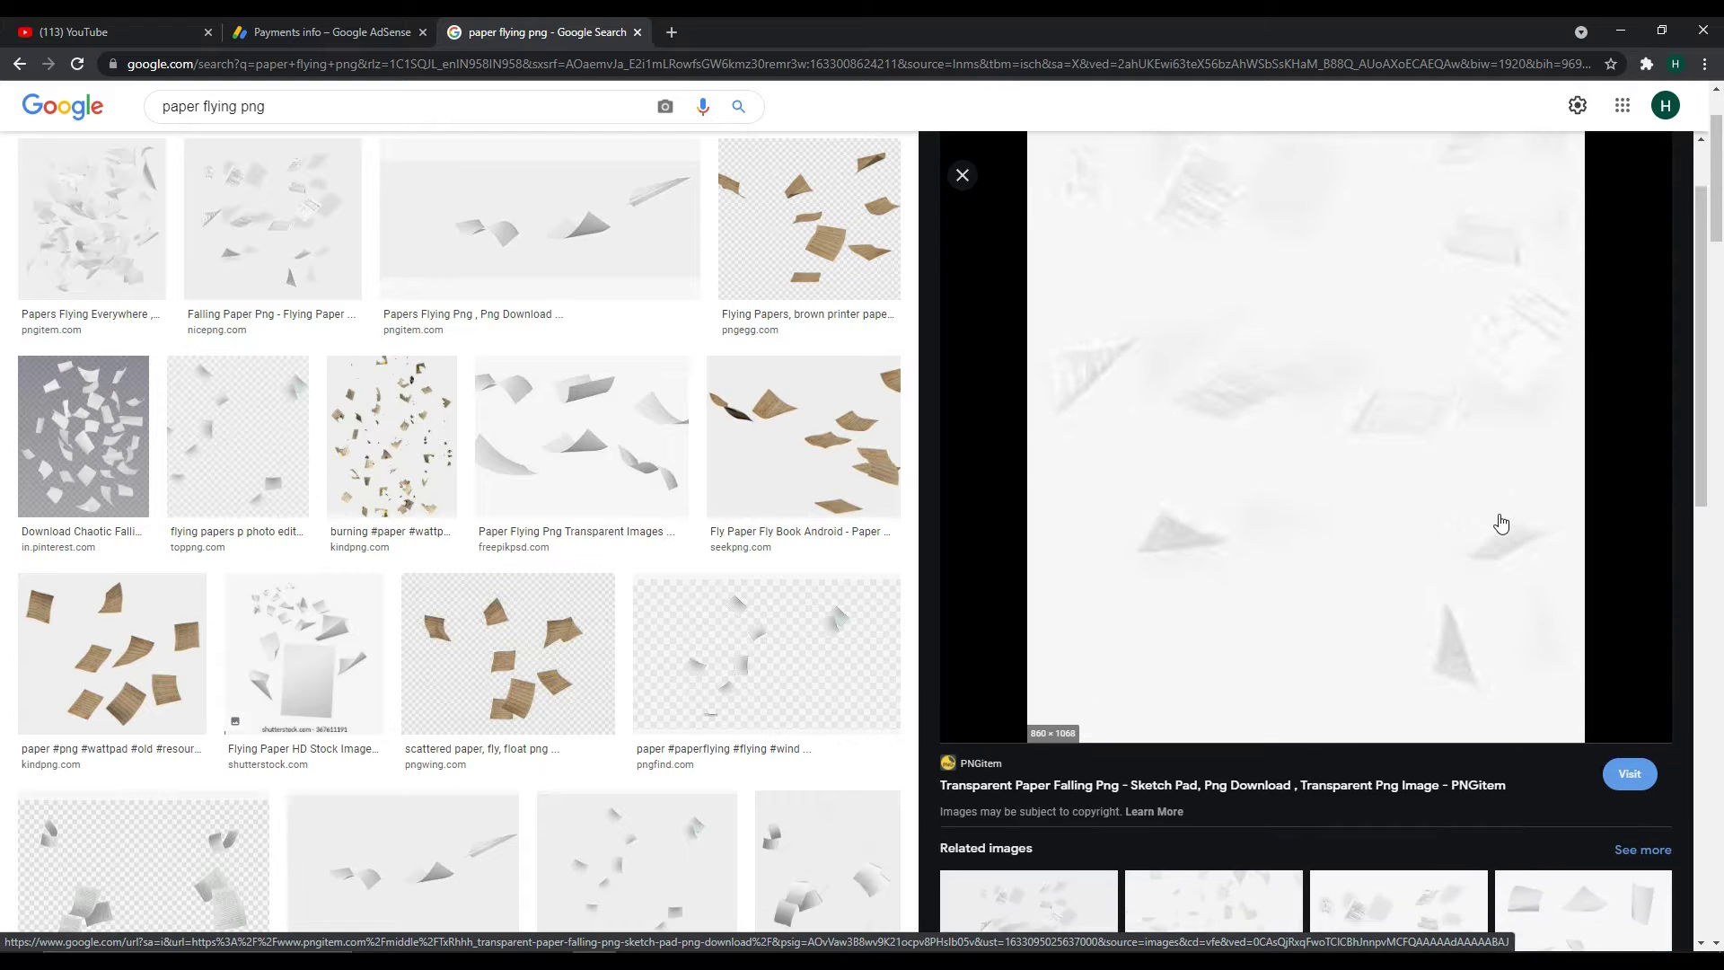
scroll(1503, 520, "down", 5)
scroll(1502, 521, "up", 5)
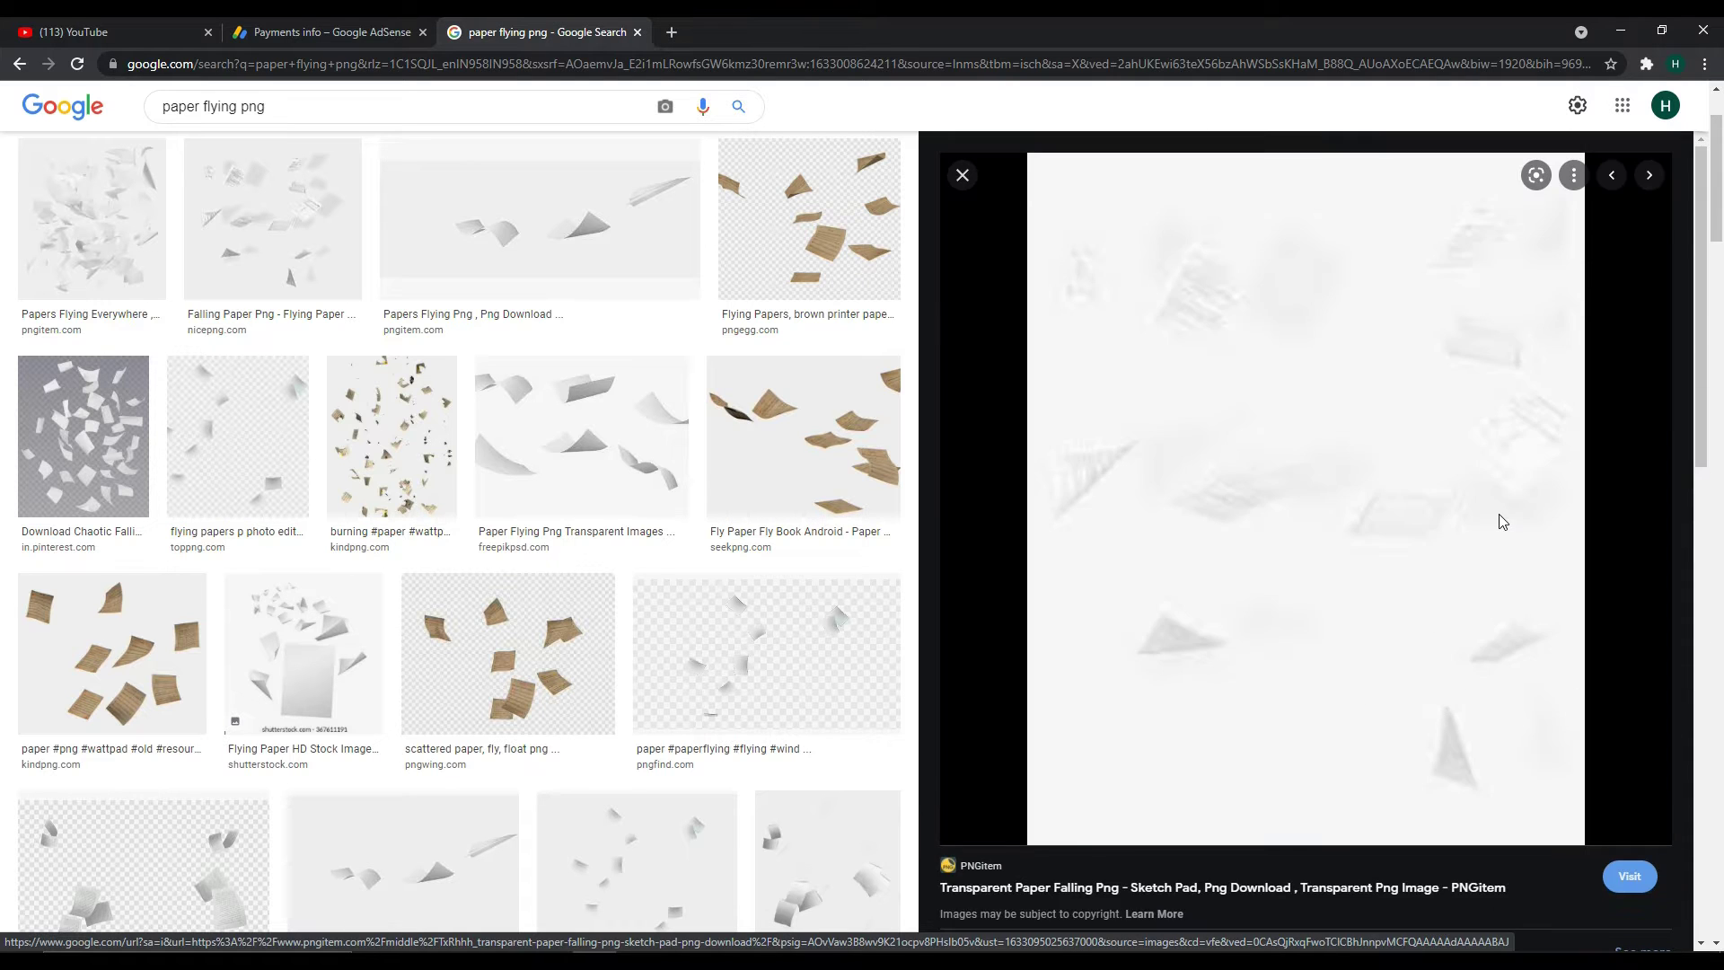
scroll(1480, 508, "down", 7)
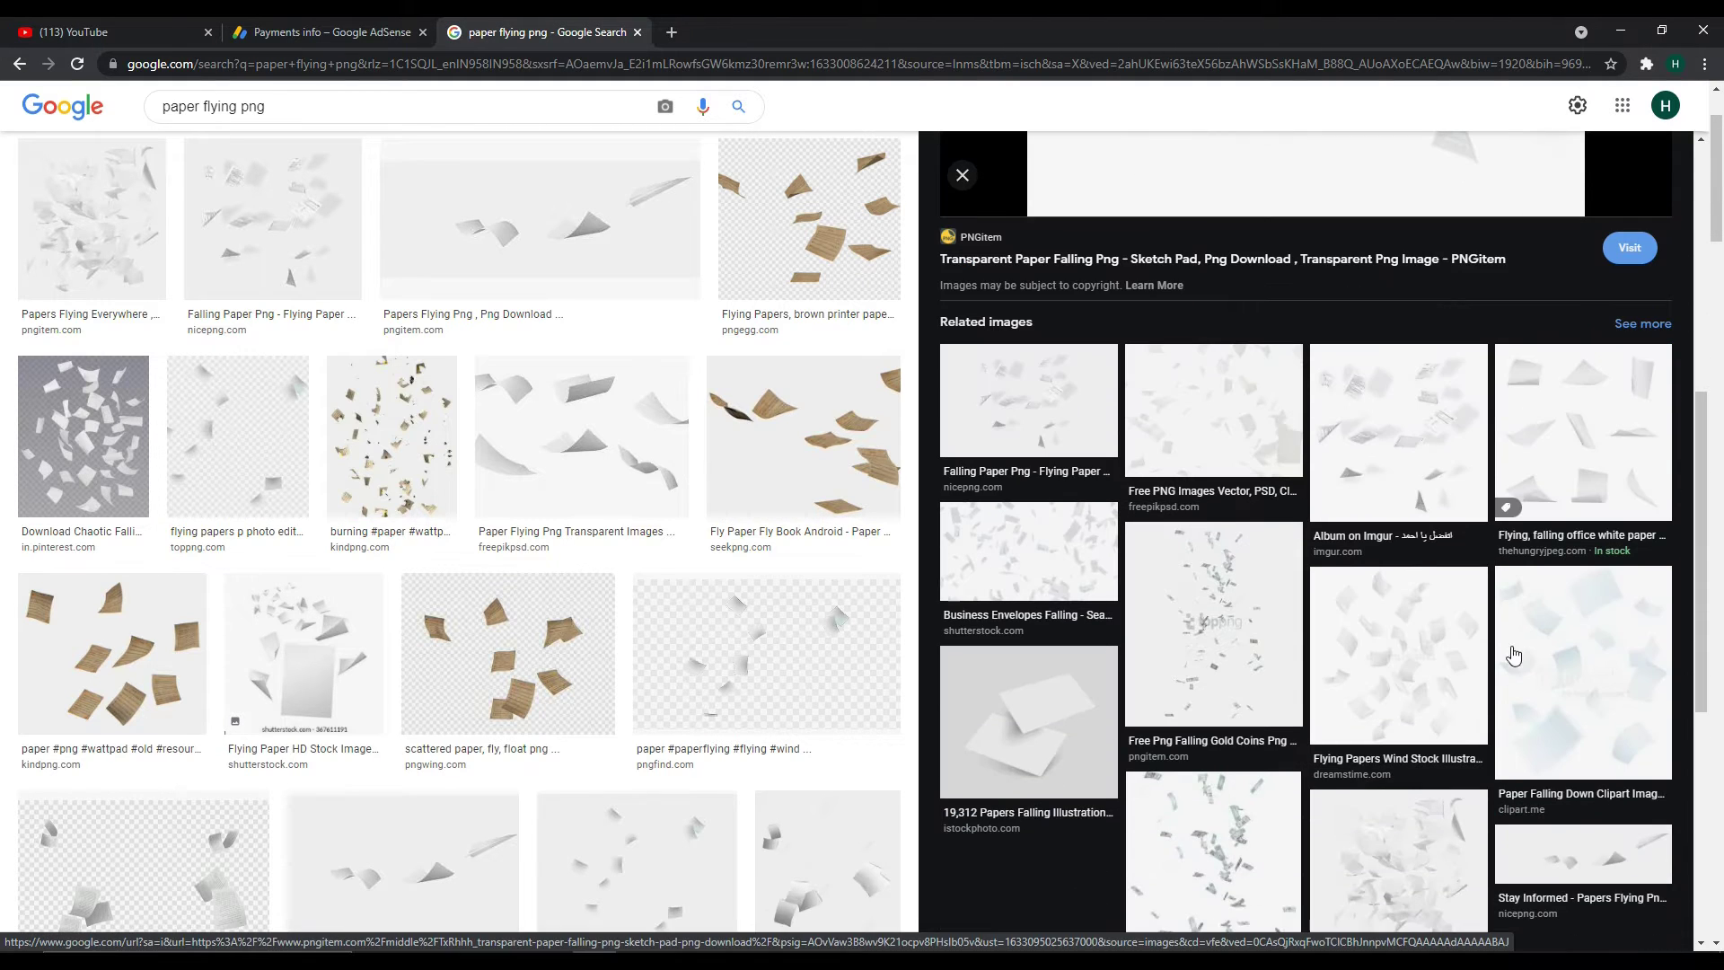
left_click(1398, 677)
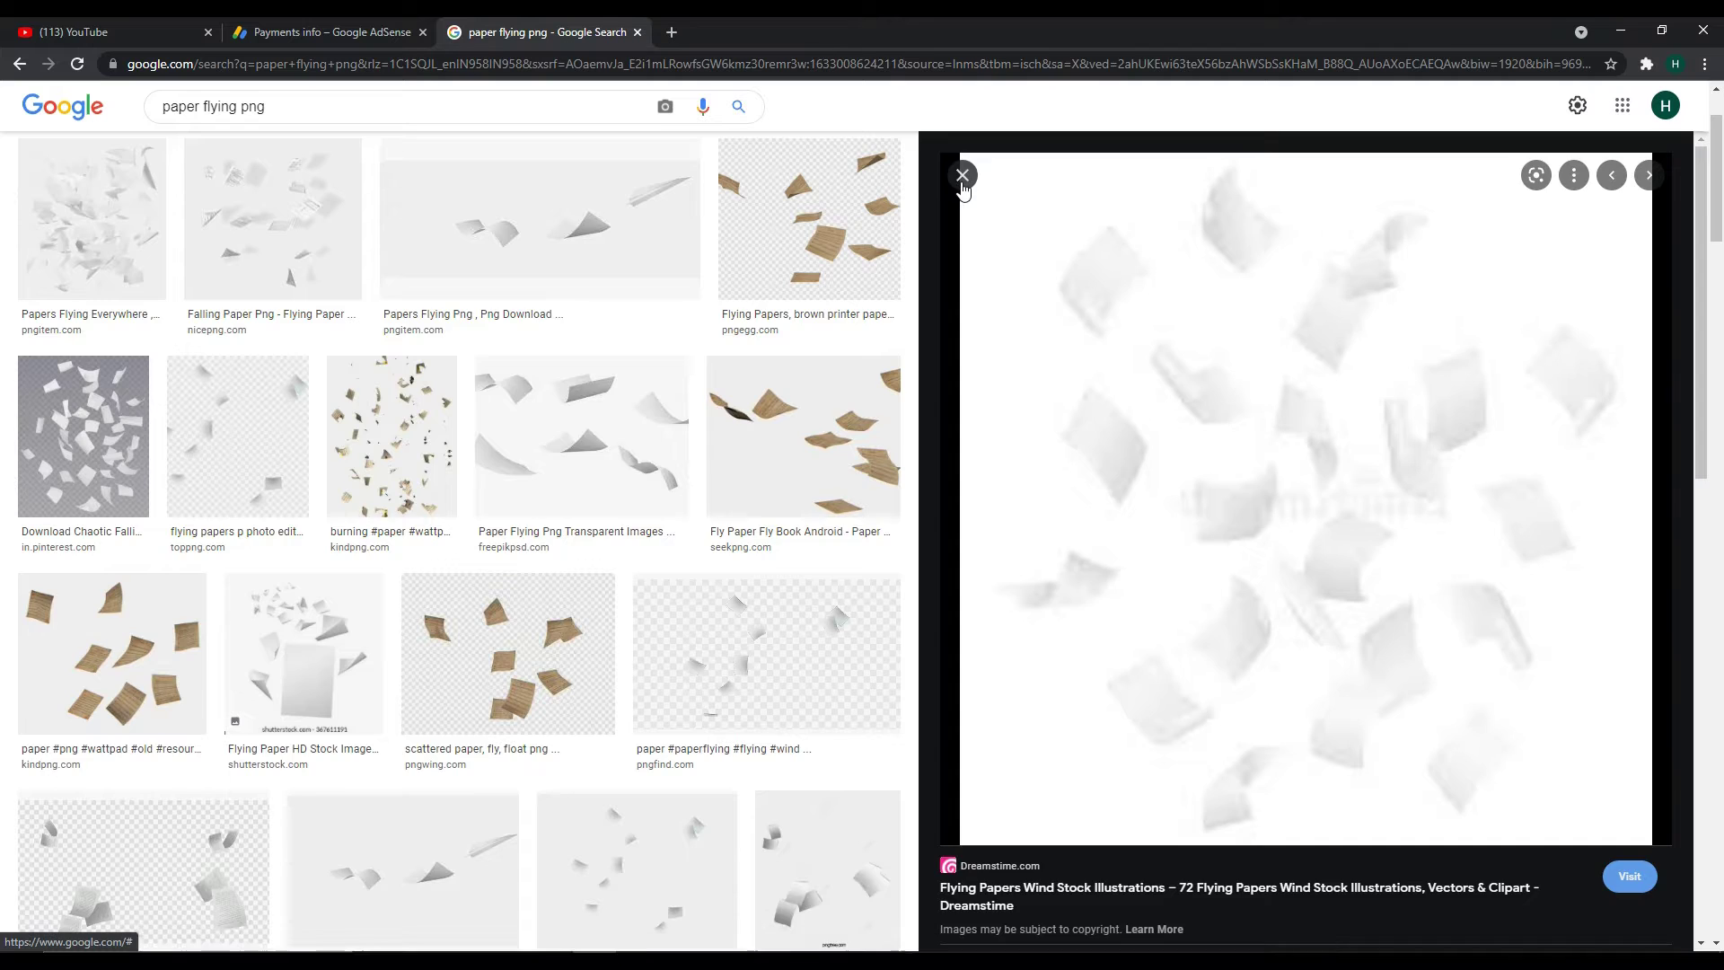
left_click(963, 175)
Preview more flying-paper results, including freepikpsd, stock and video images
scroll(1077, 359, "up", 2)
left_click(1554, 377)
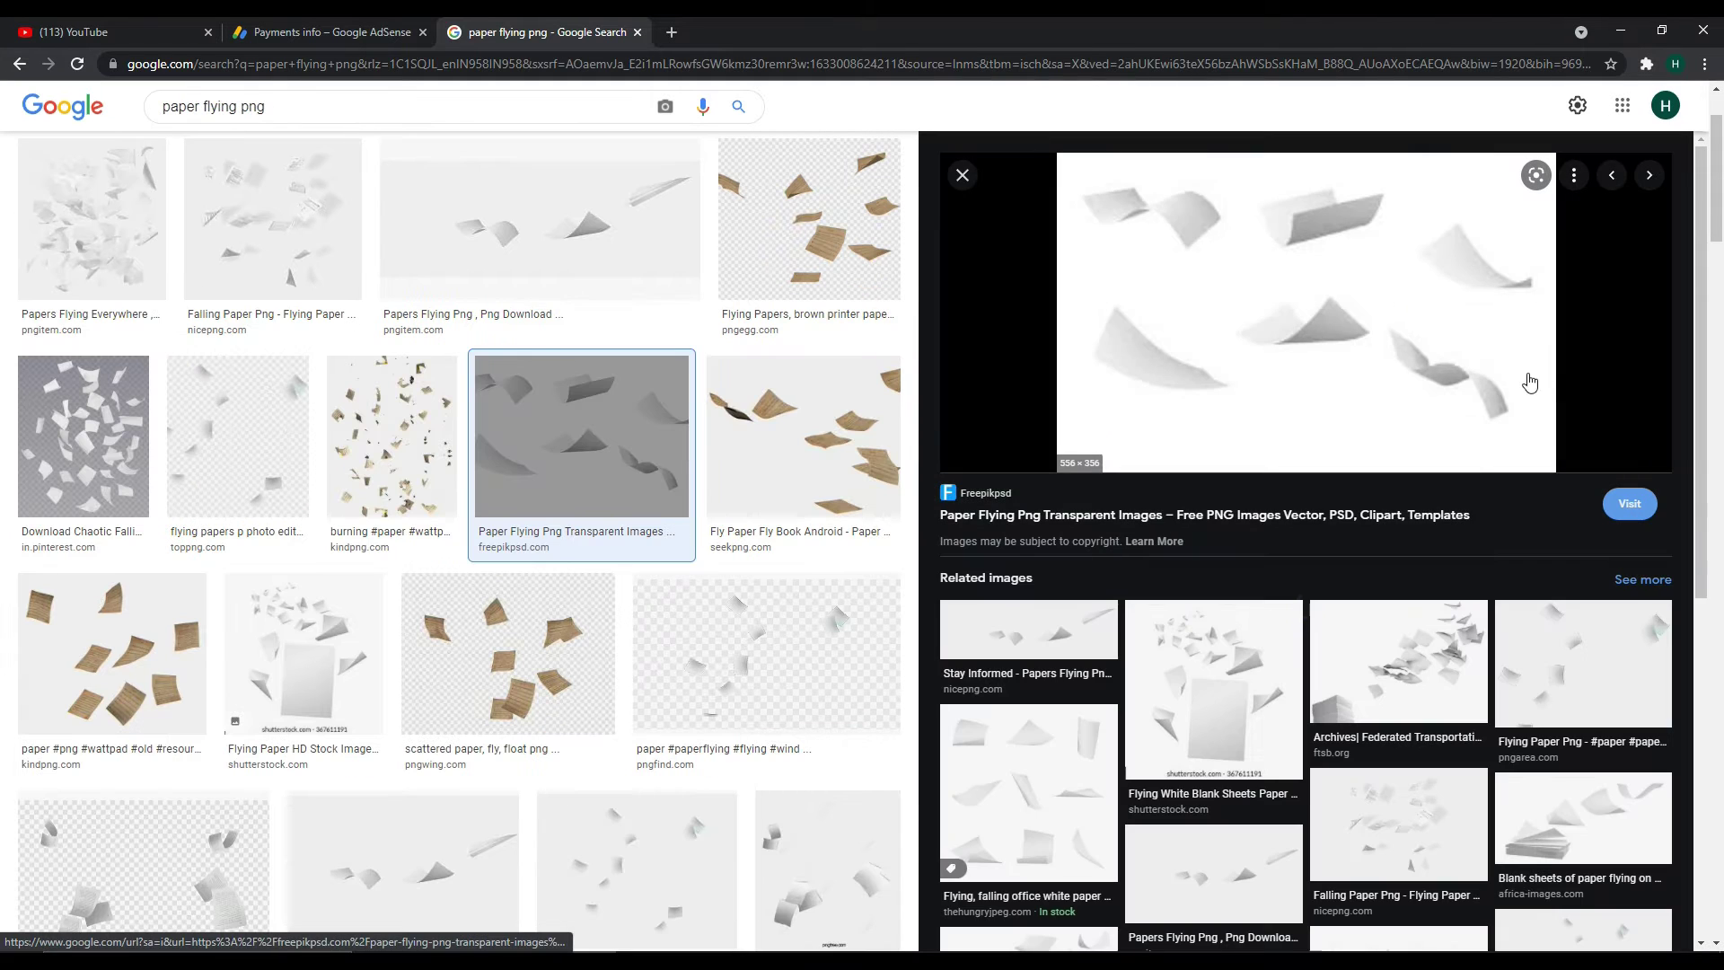
left_click(963, 175)
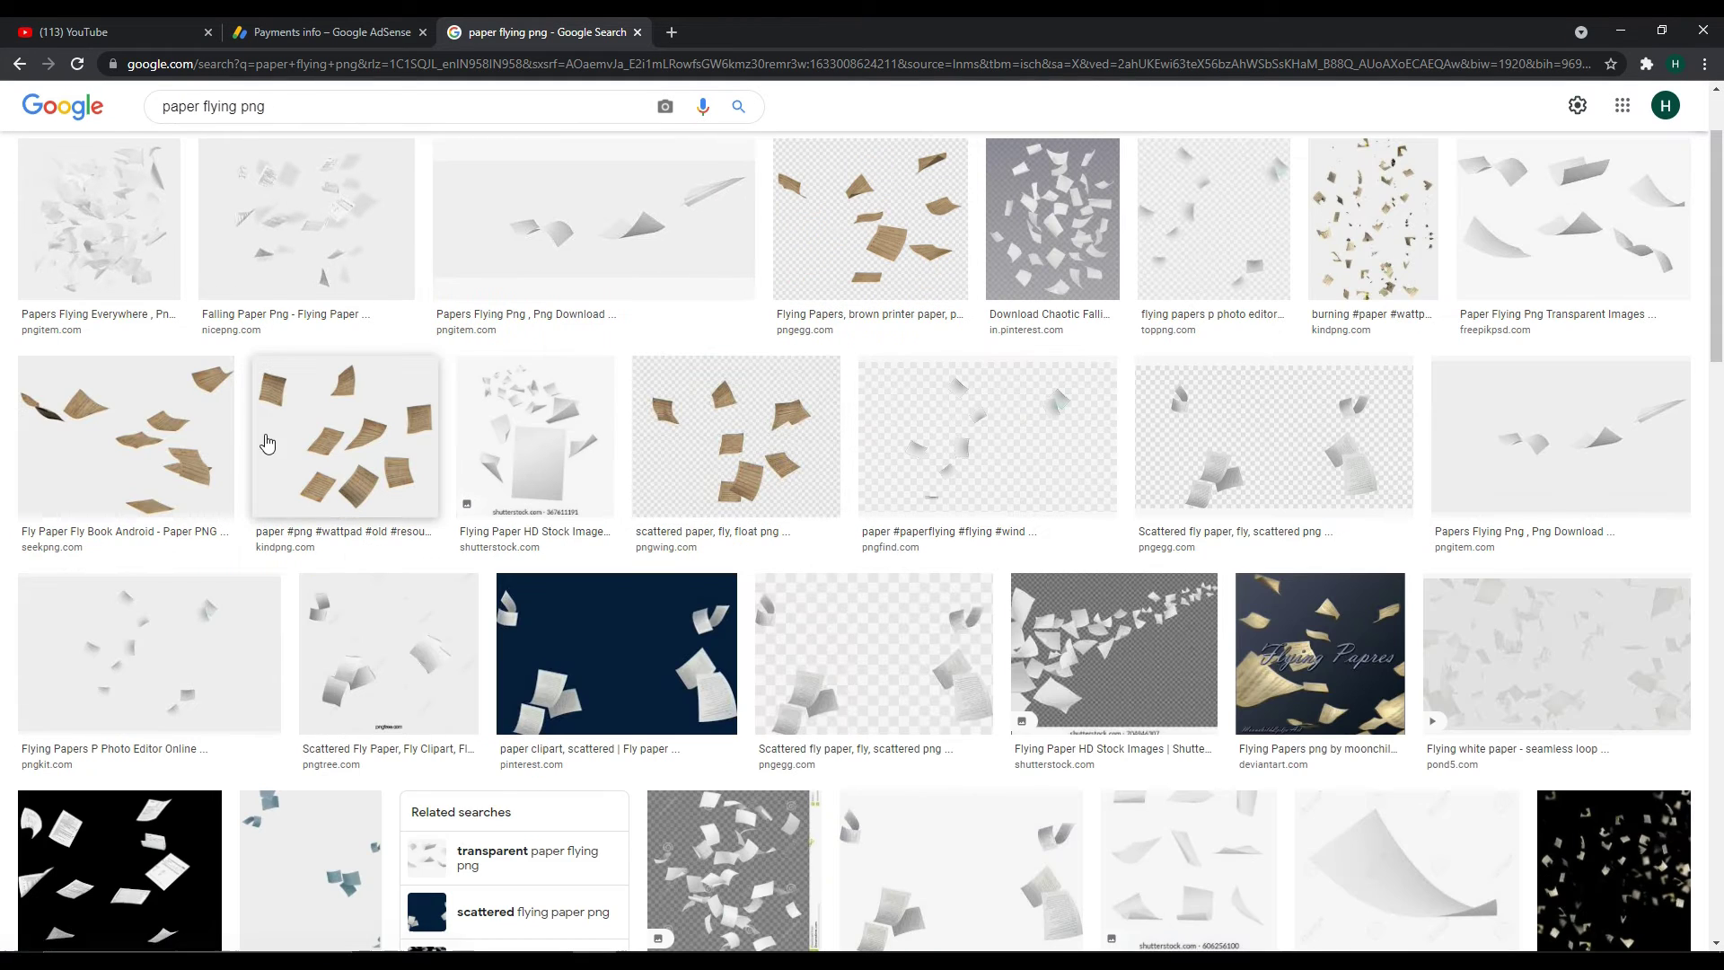
scroll(267, 441, "up", 2)
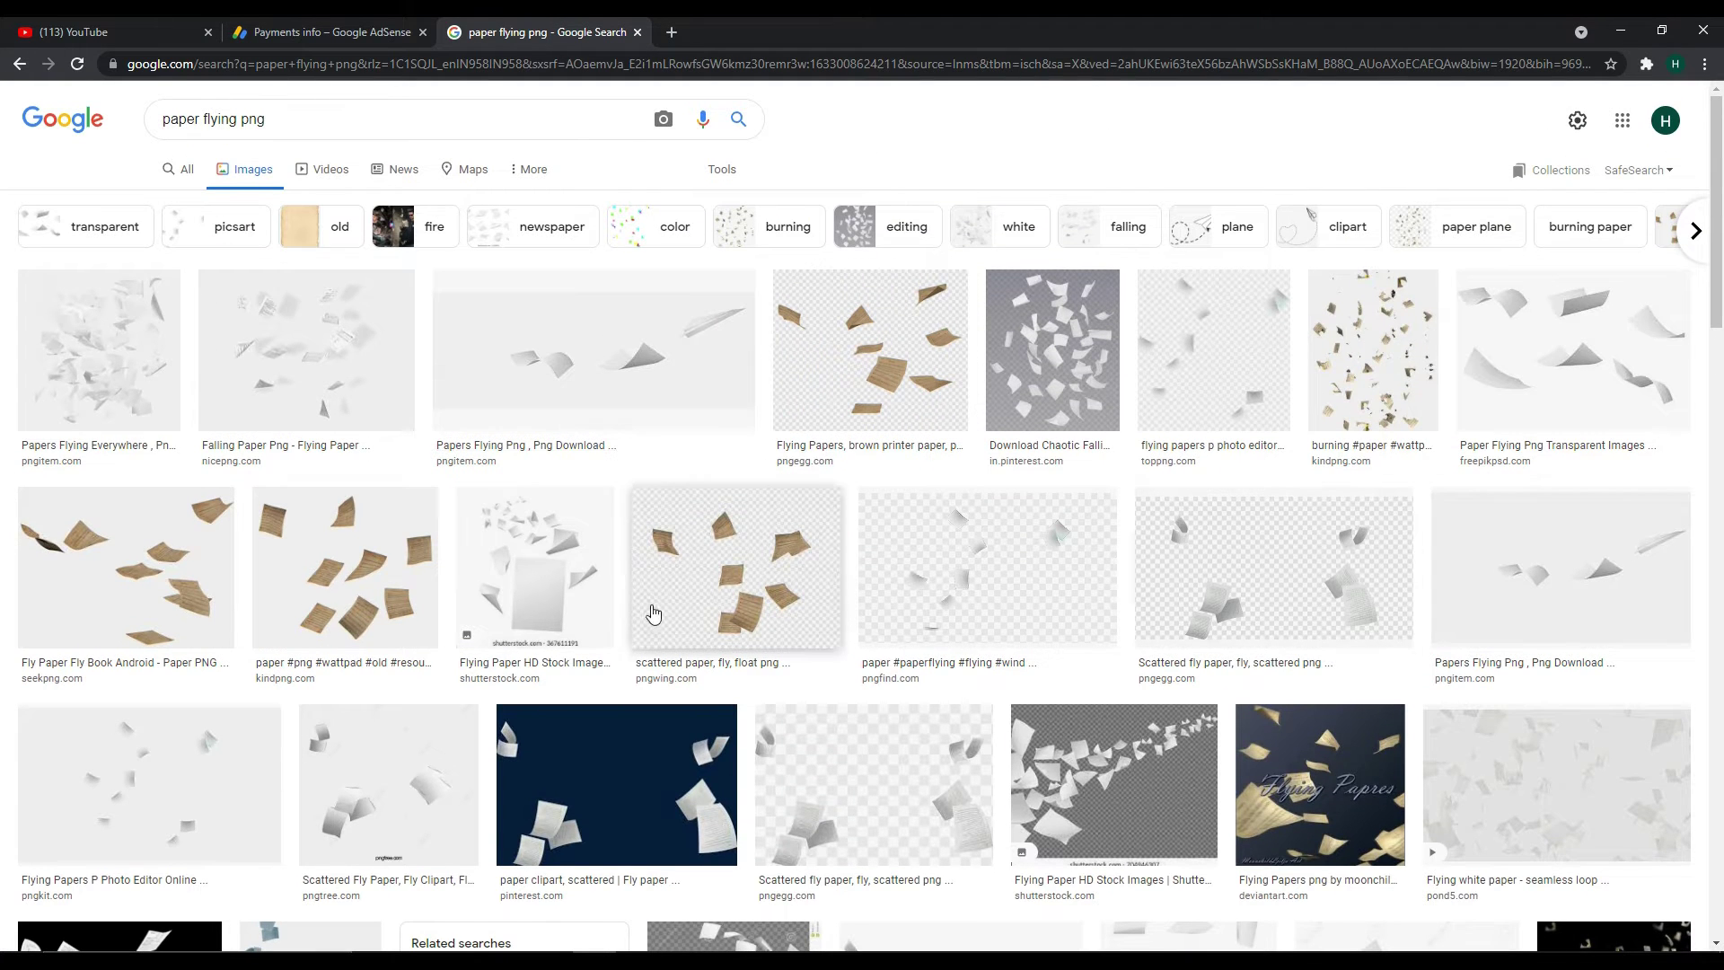
scroll(1247, 662, "down", 4)
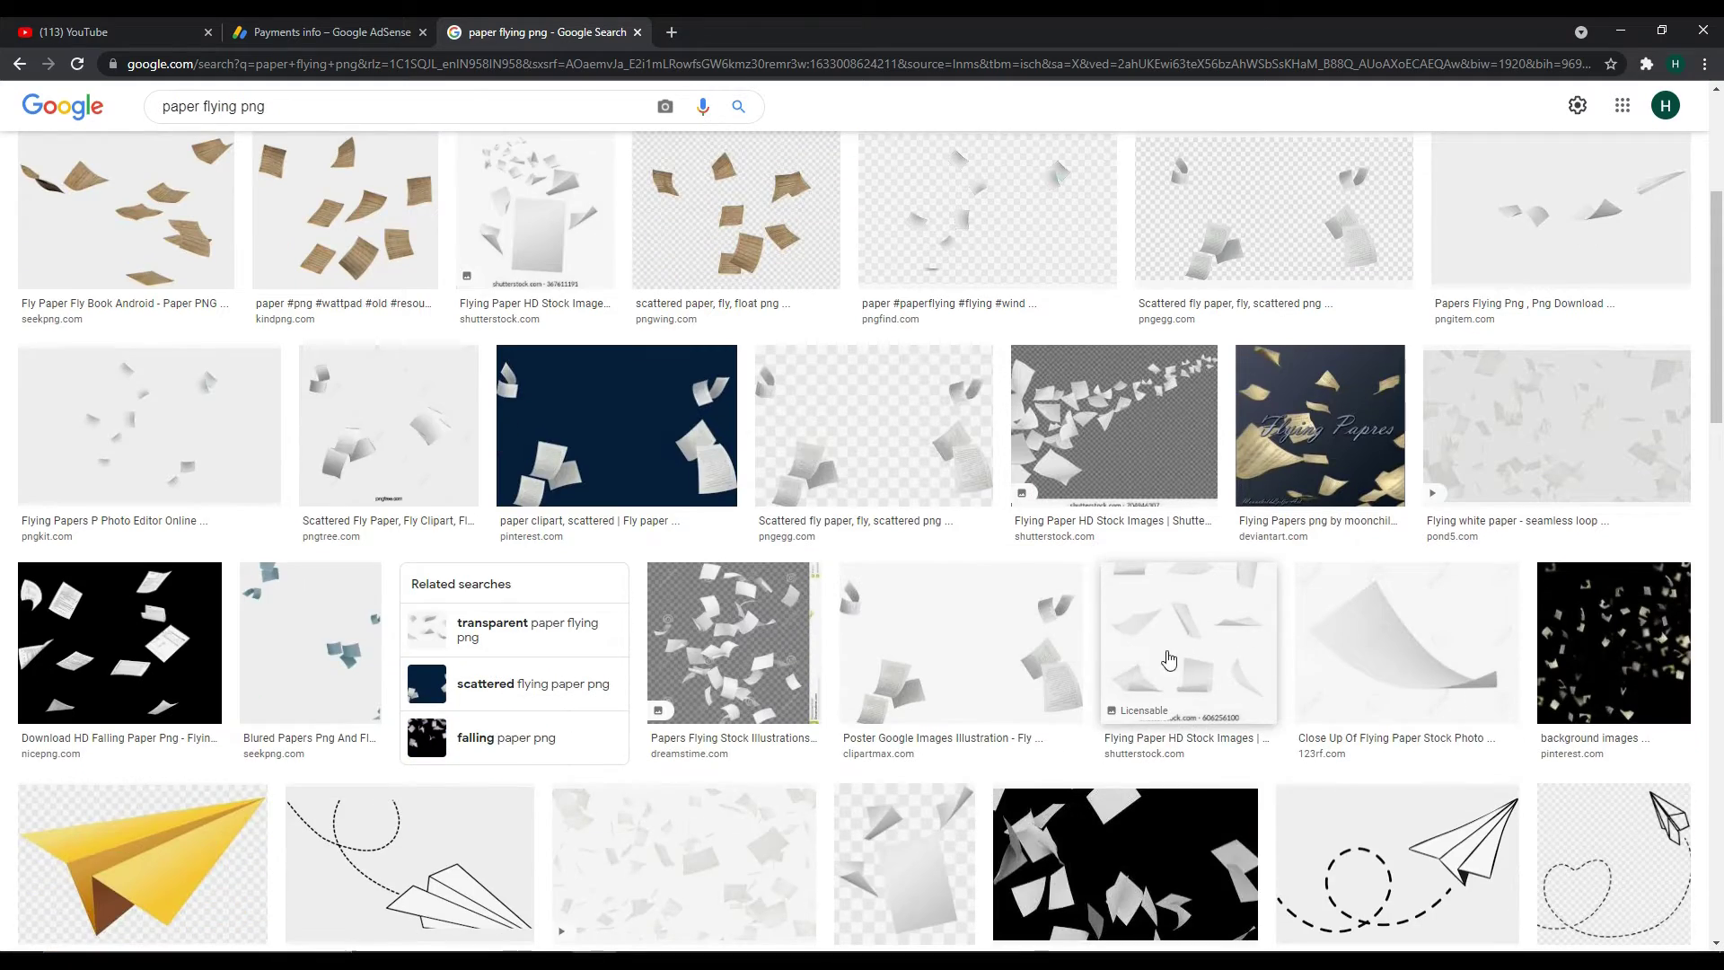
left_click(1204, 640)
left_click(961, 197)
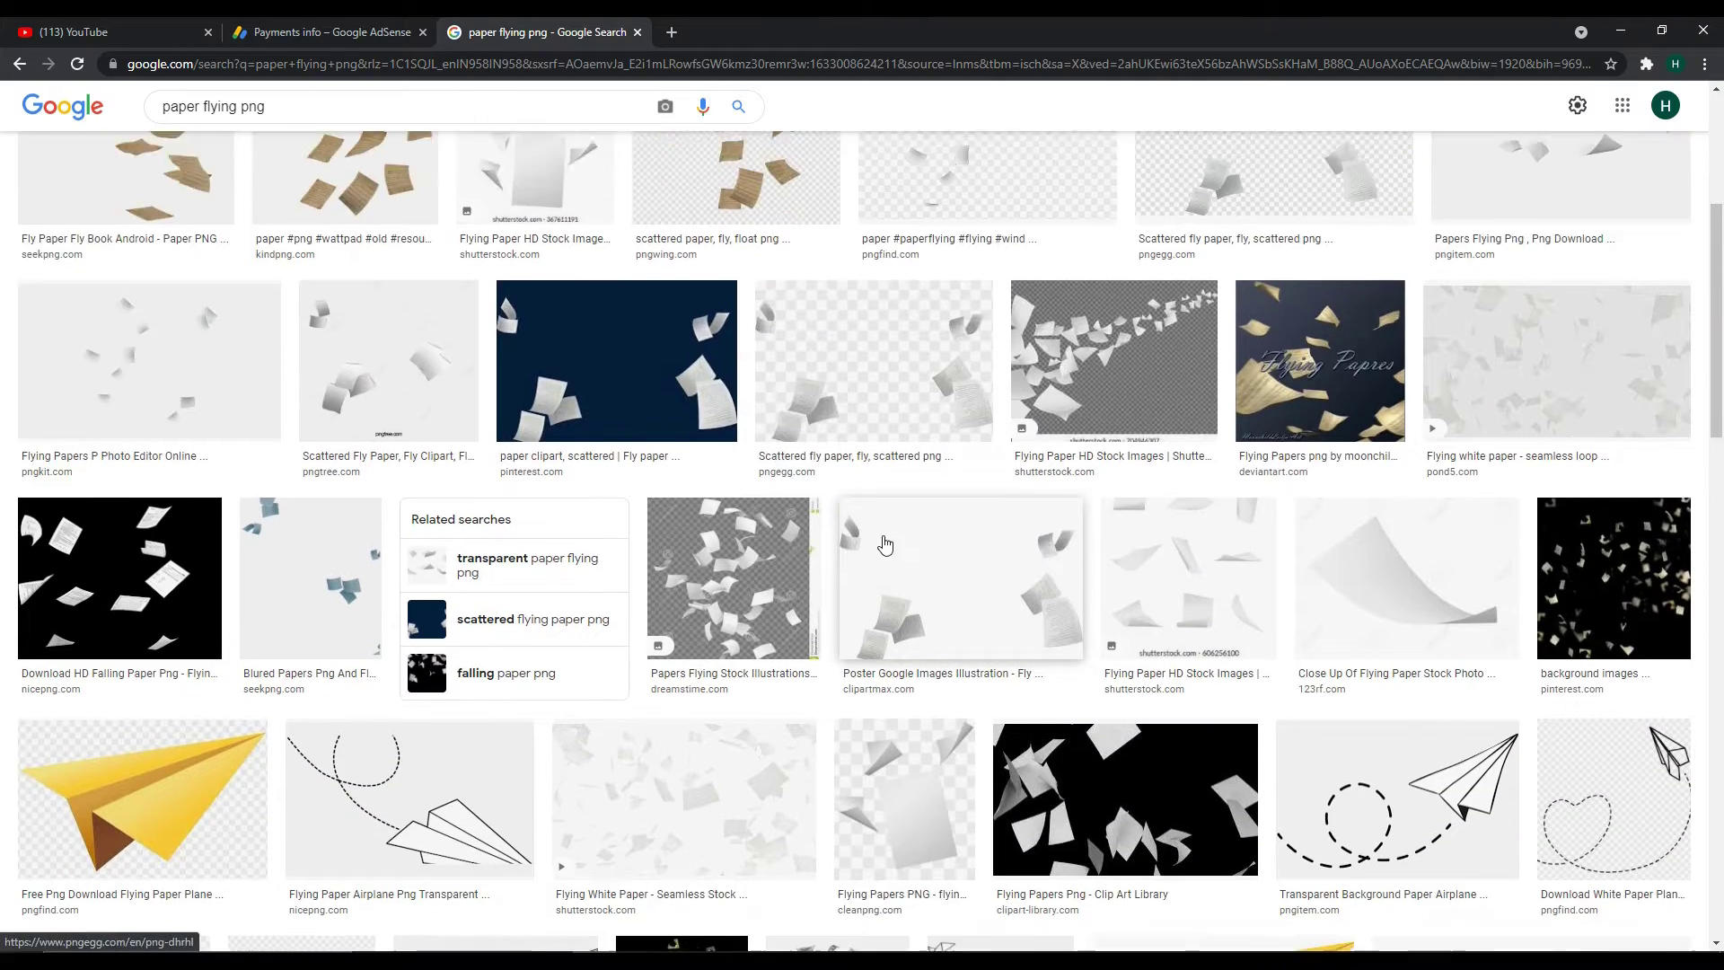
scroll(634, 469, "down", 4)
left_click(641, 462)
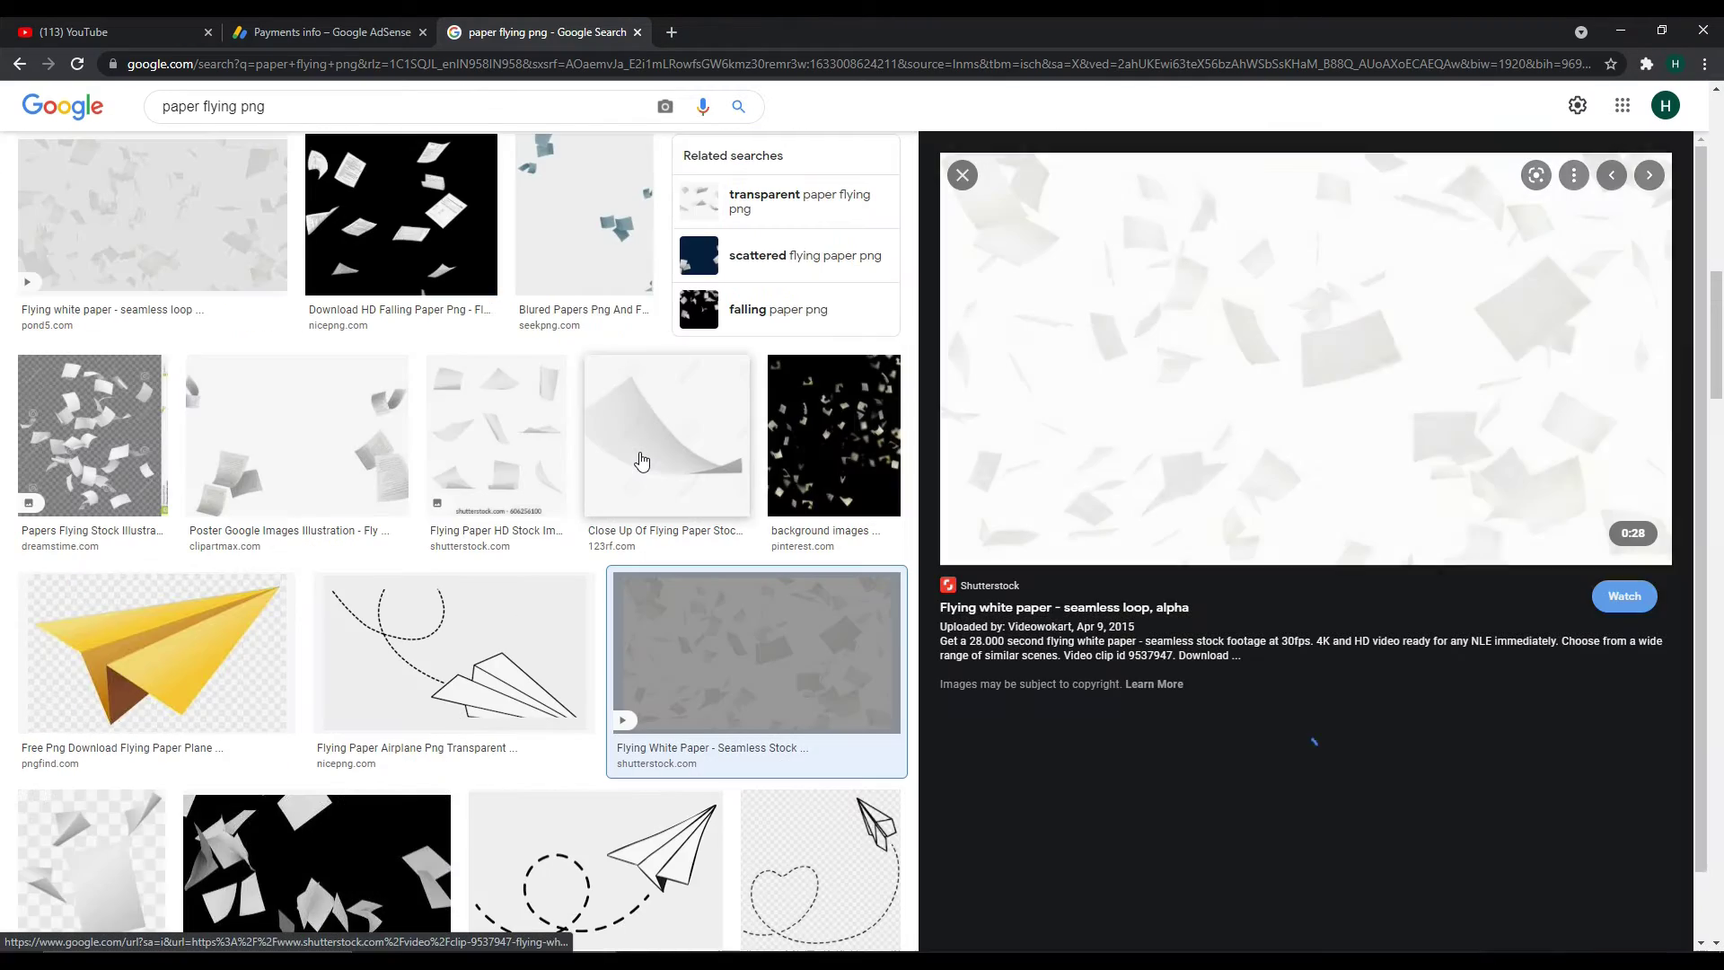
scroll(1168, 538, "down", 2)
left_click(1080, 671)
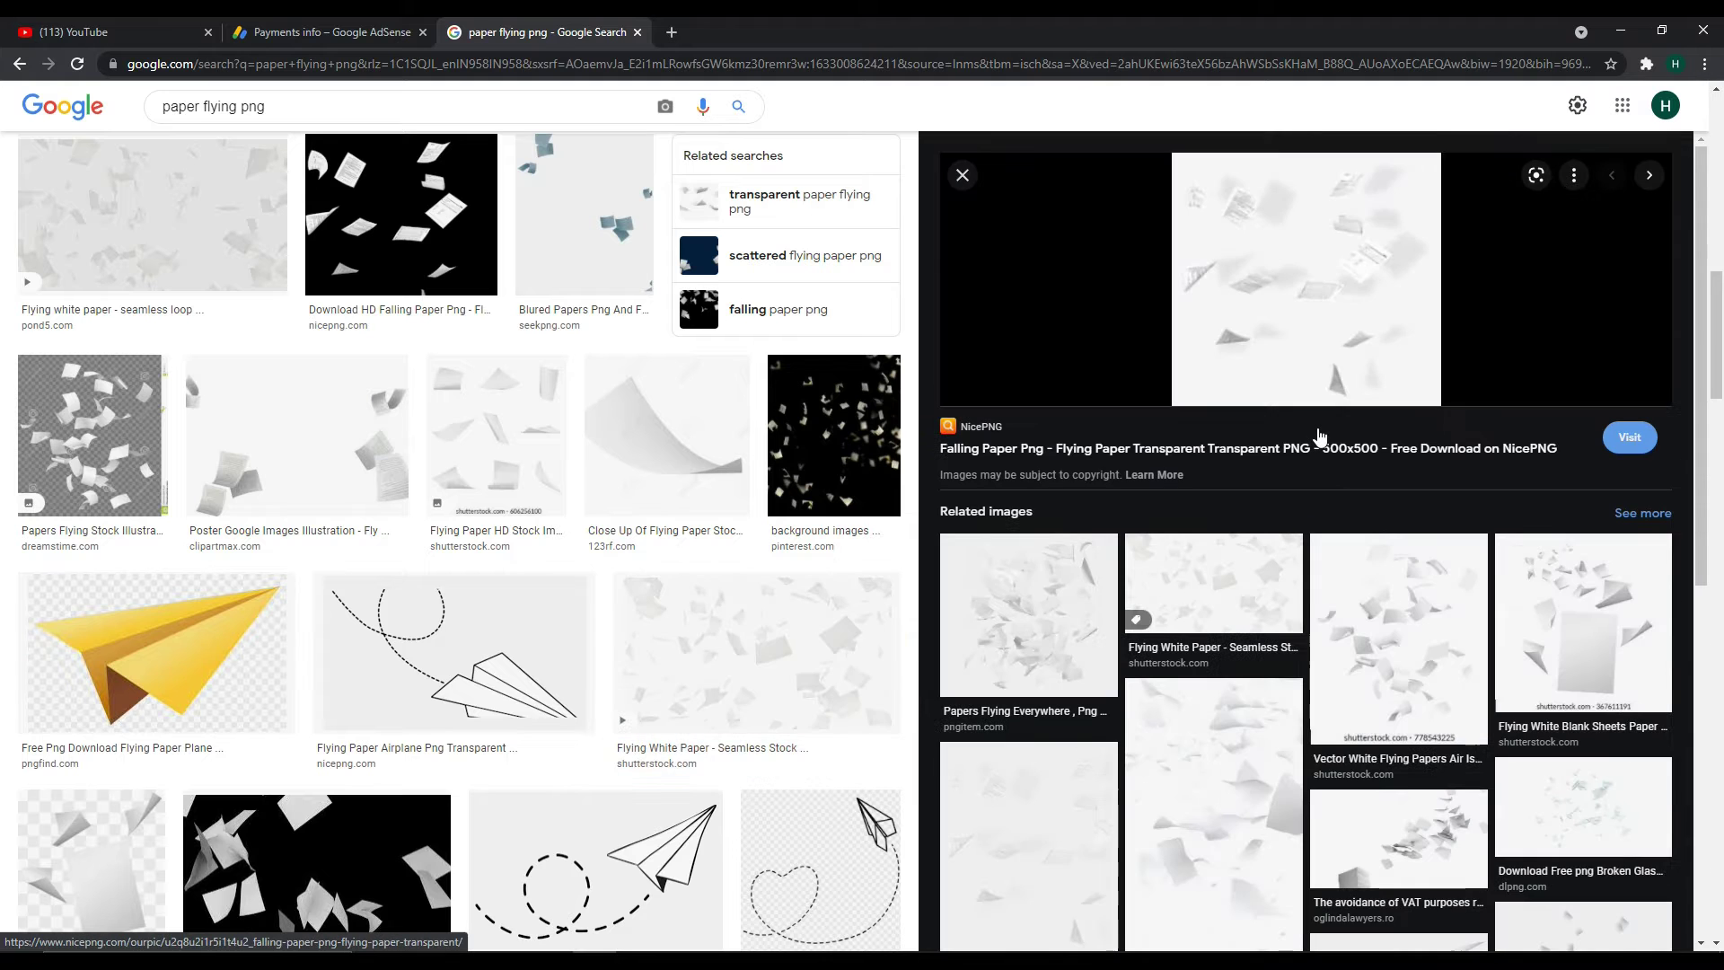
left_click(962, 175)
scroll(805, 485, "up", 5)
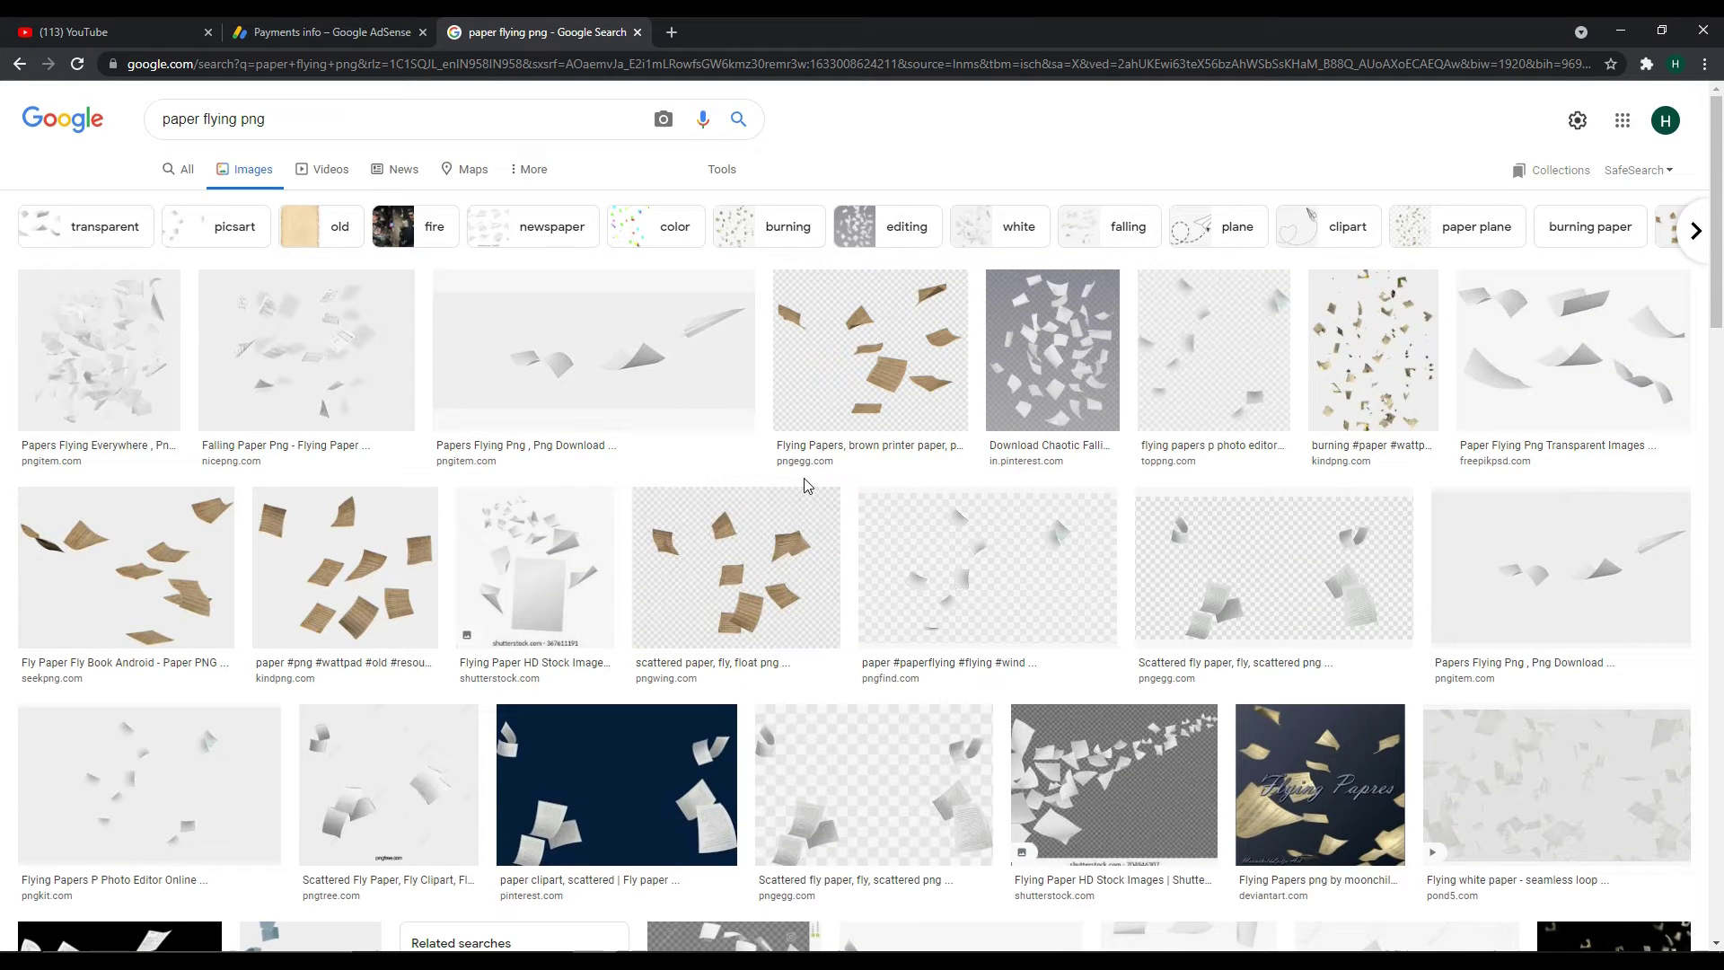
Browse related falling-paper images and copy the kindpng brown flying papers image
left_click(225, 350)
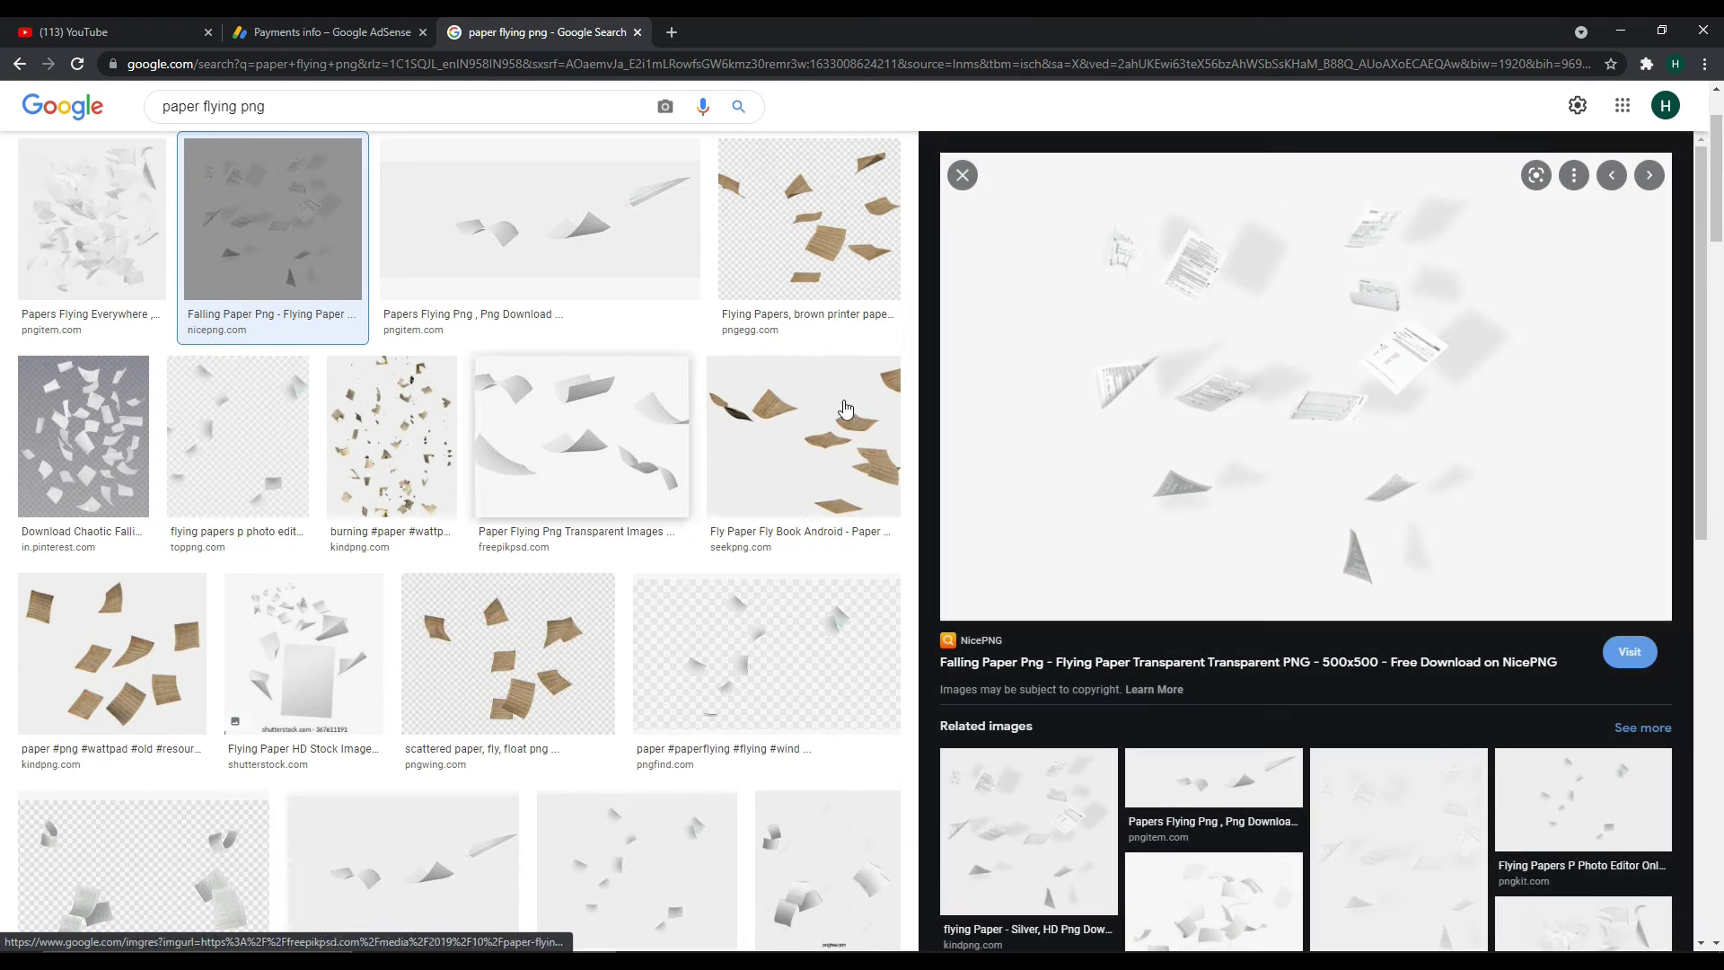
left_click(1398, 849)
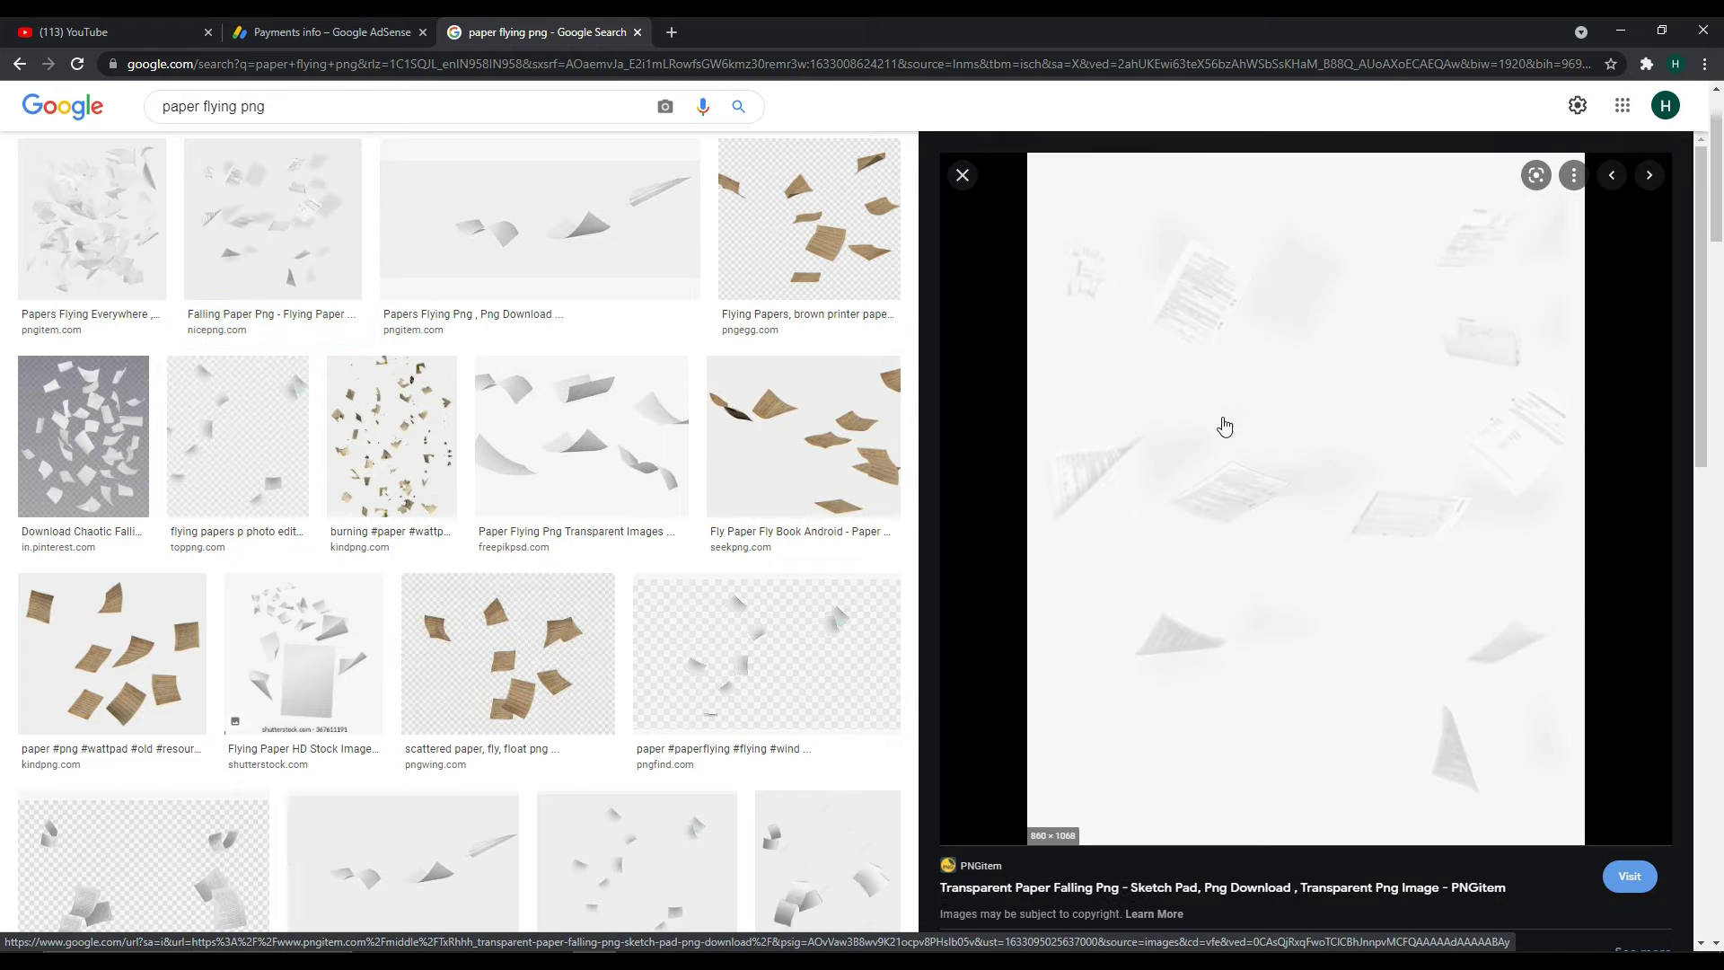
scroll(1365, 539, "down", 5)
left_click(1405, 698)
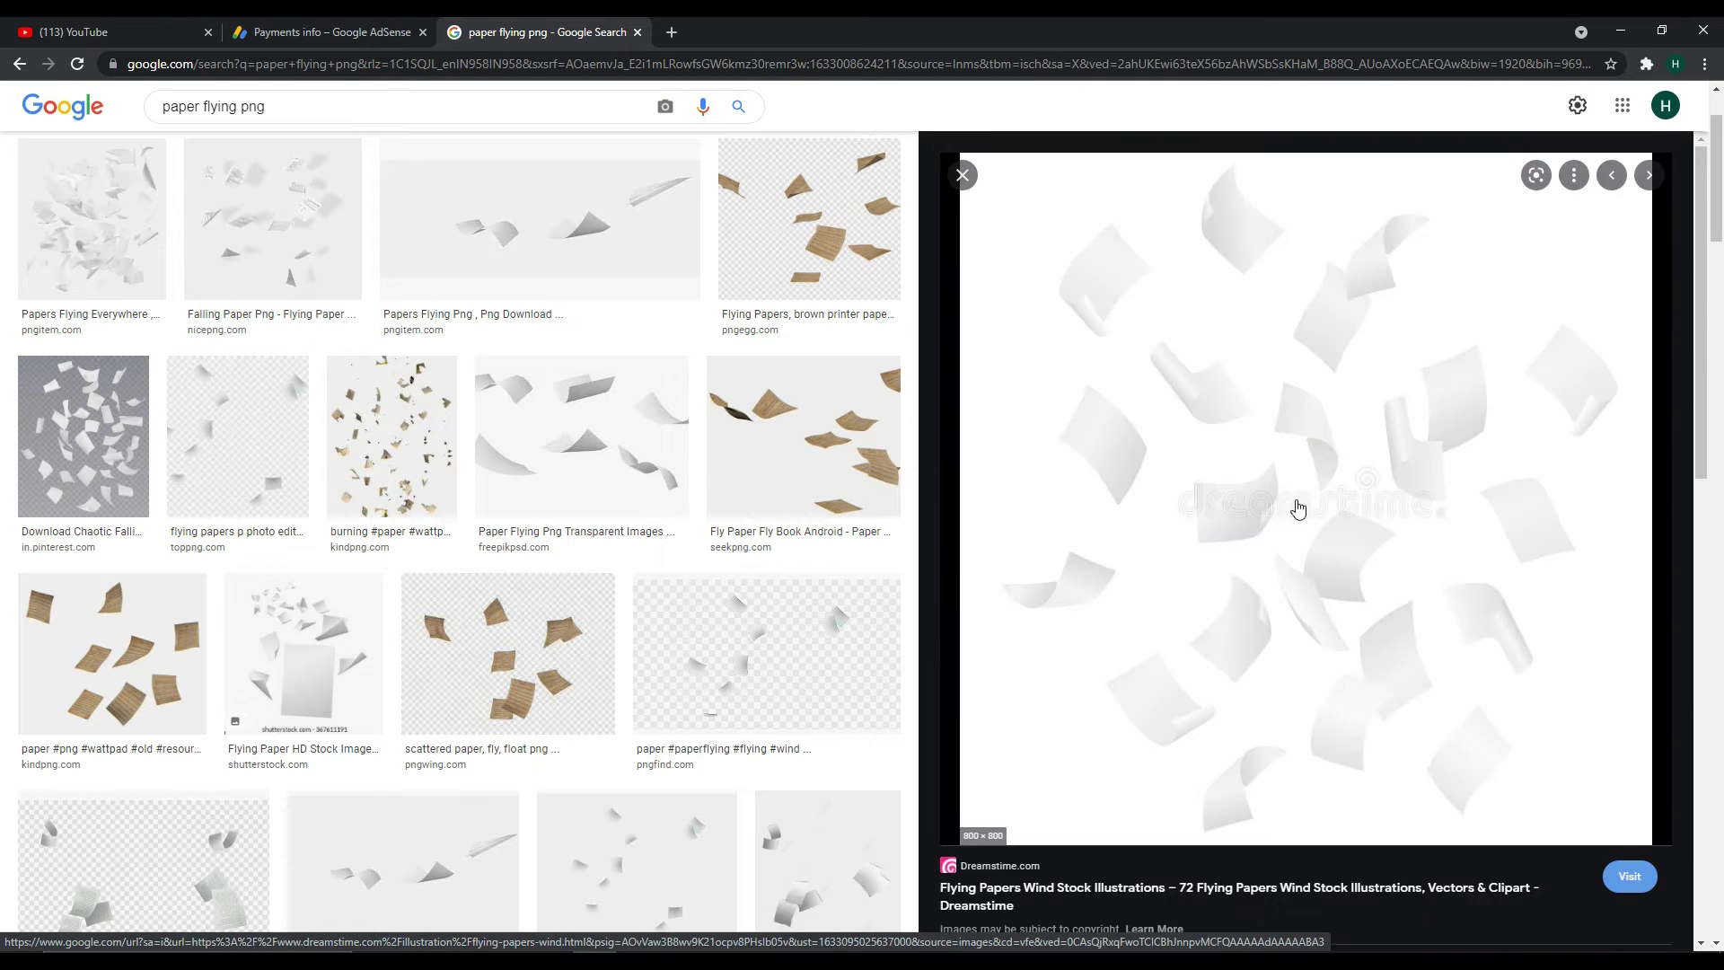
scroll(1293, 500, "down", 5)
scroll(1440, 665, "down", 4)
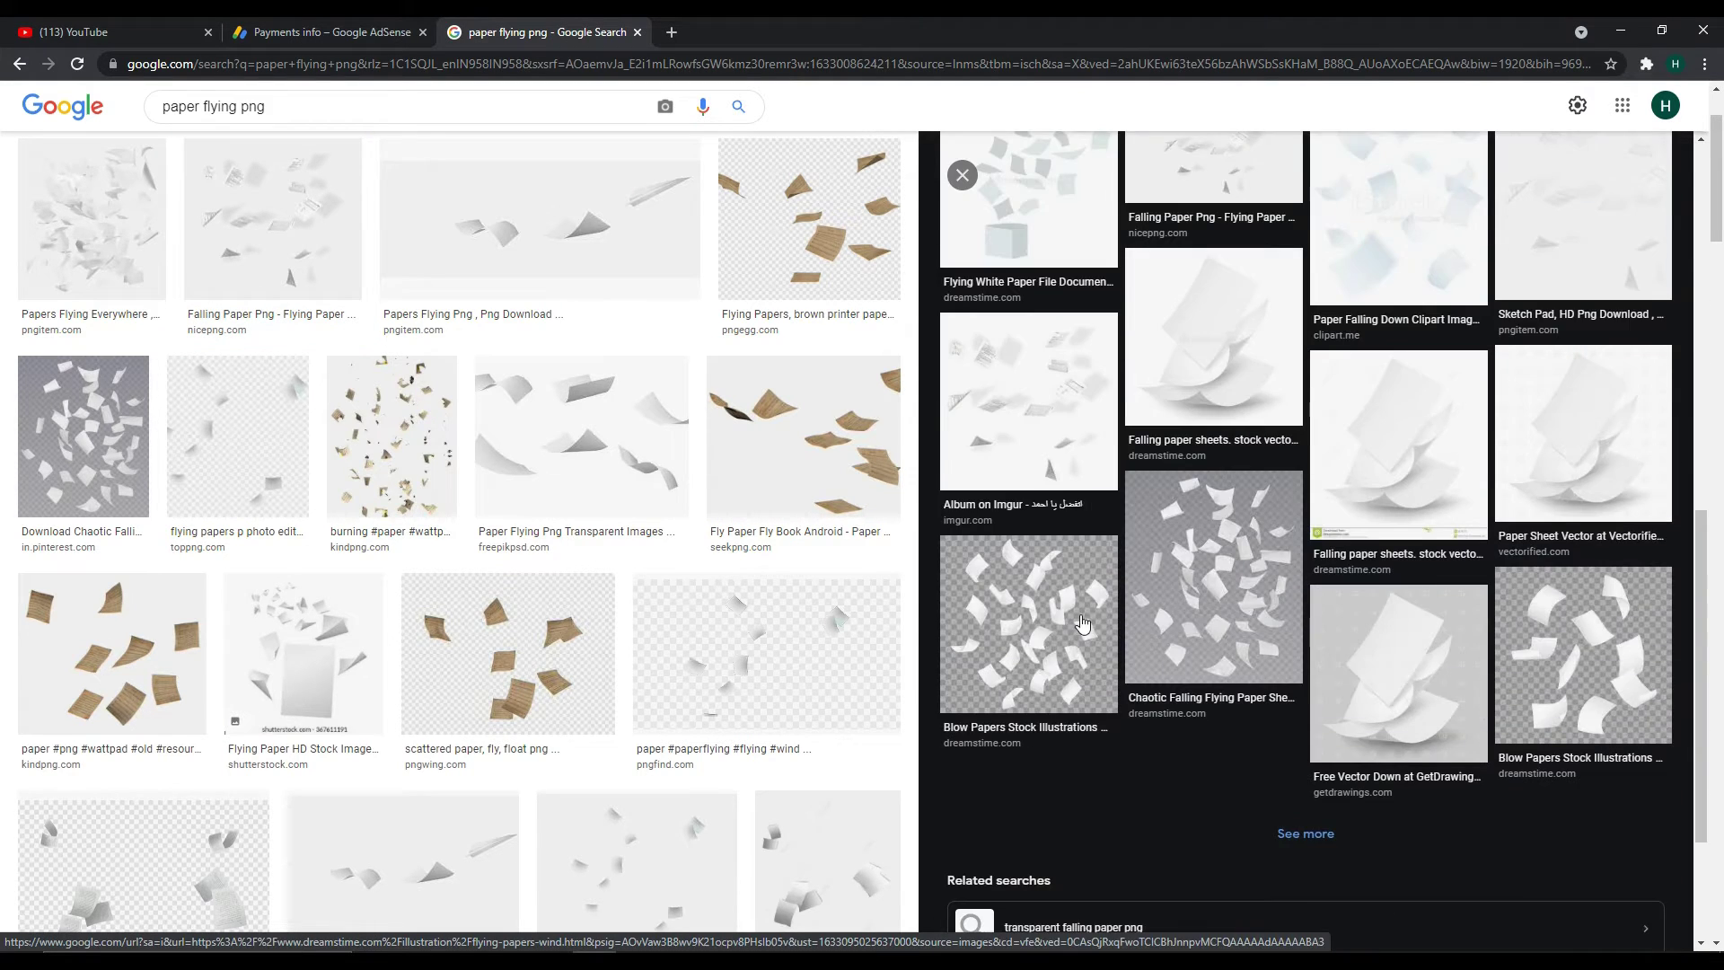
left_click(1083, 624)
key("alt+Left")
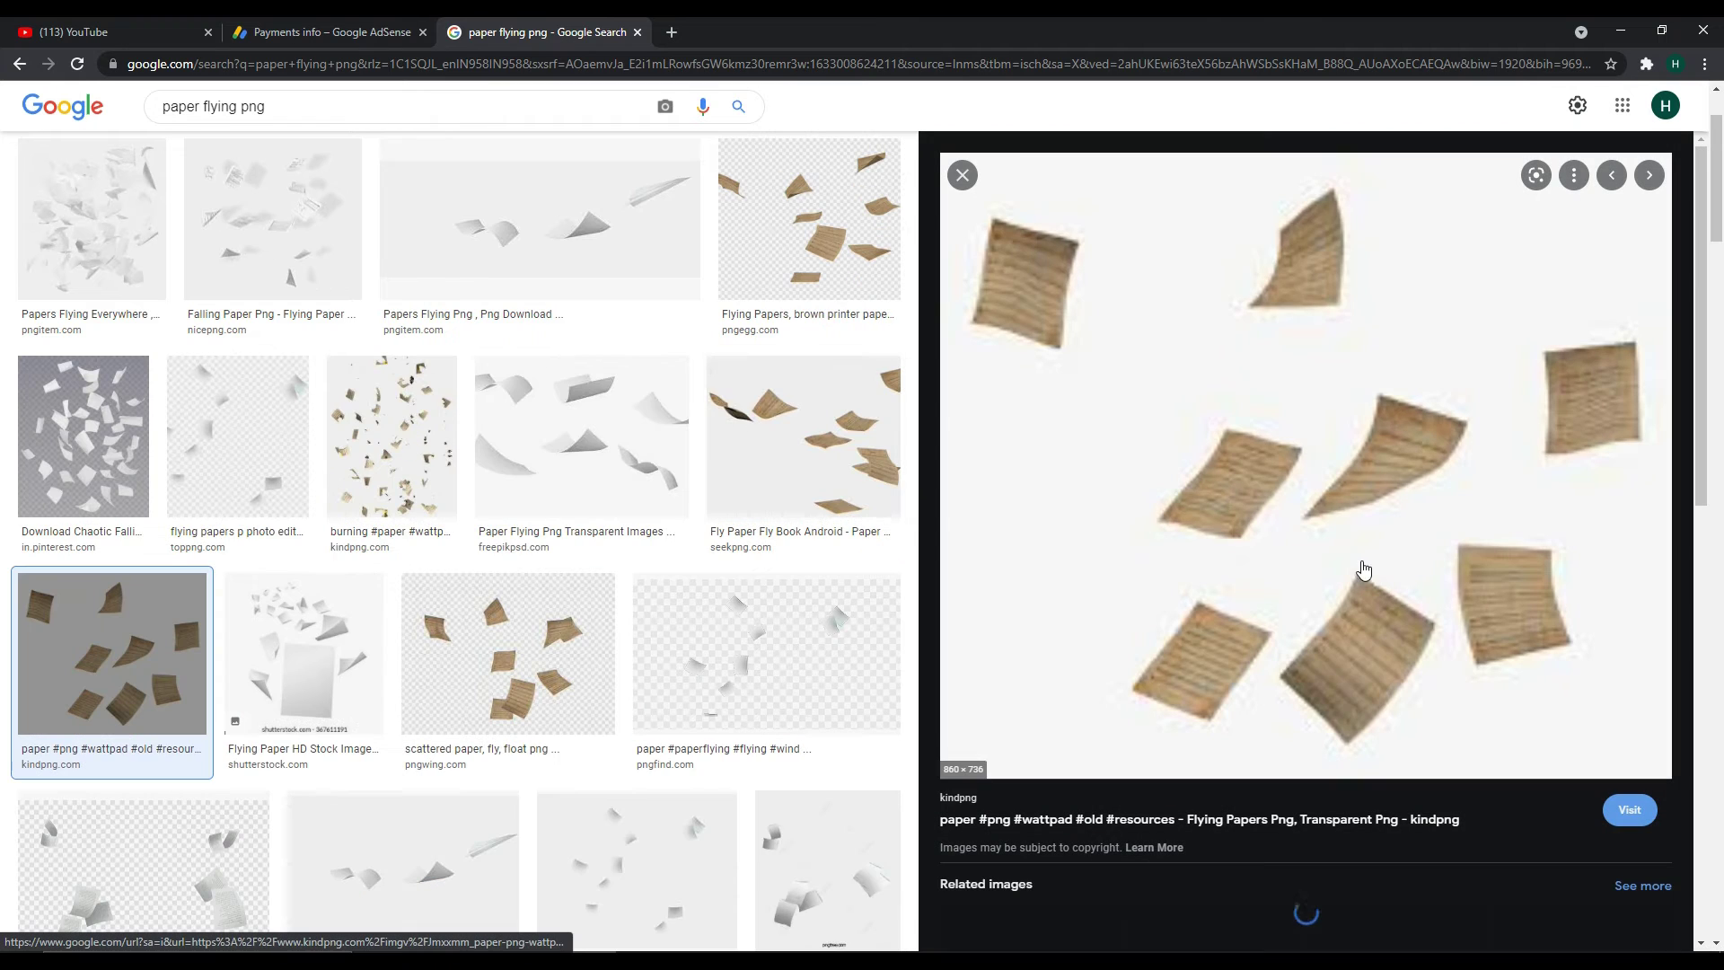
right_click(1356, 484)
left_click(1419, 685)
Paste the brown flying papers into the poster as Layer 4 and enlarge them
key("alt+Tab")
scroll(895, 521, "down", 5)
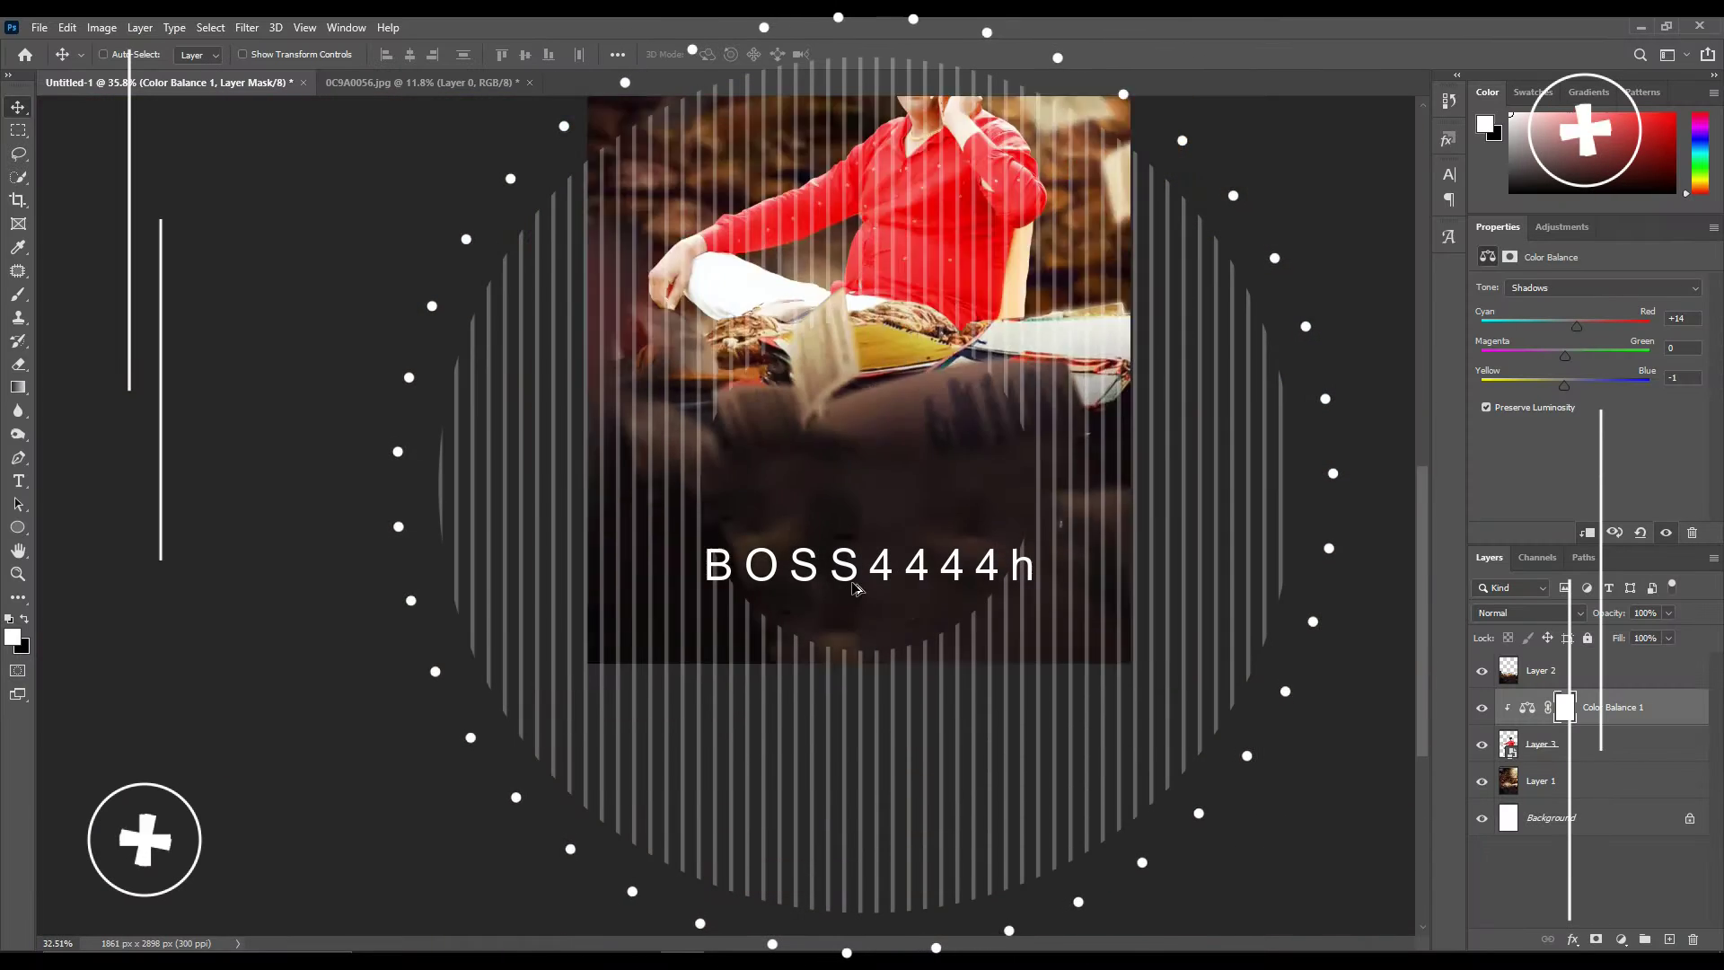
scroll(895, 520, "down", 3)
key("ctrl+v")
key("ctrl+t")
left_click_drag(728, 656, 891, 580)
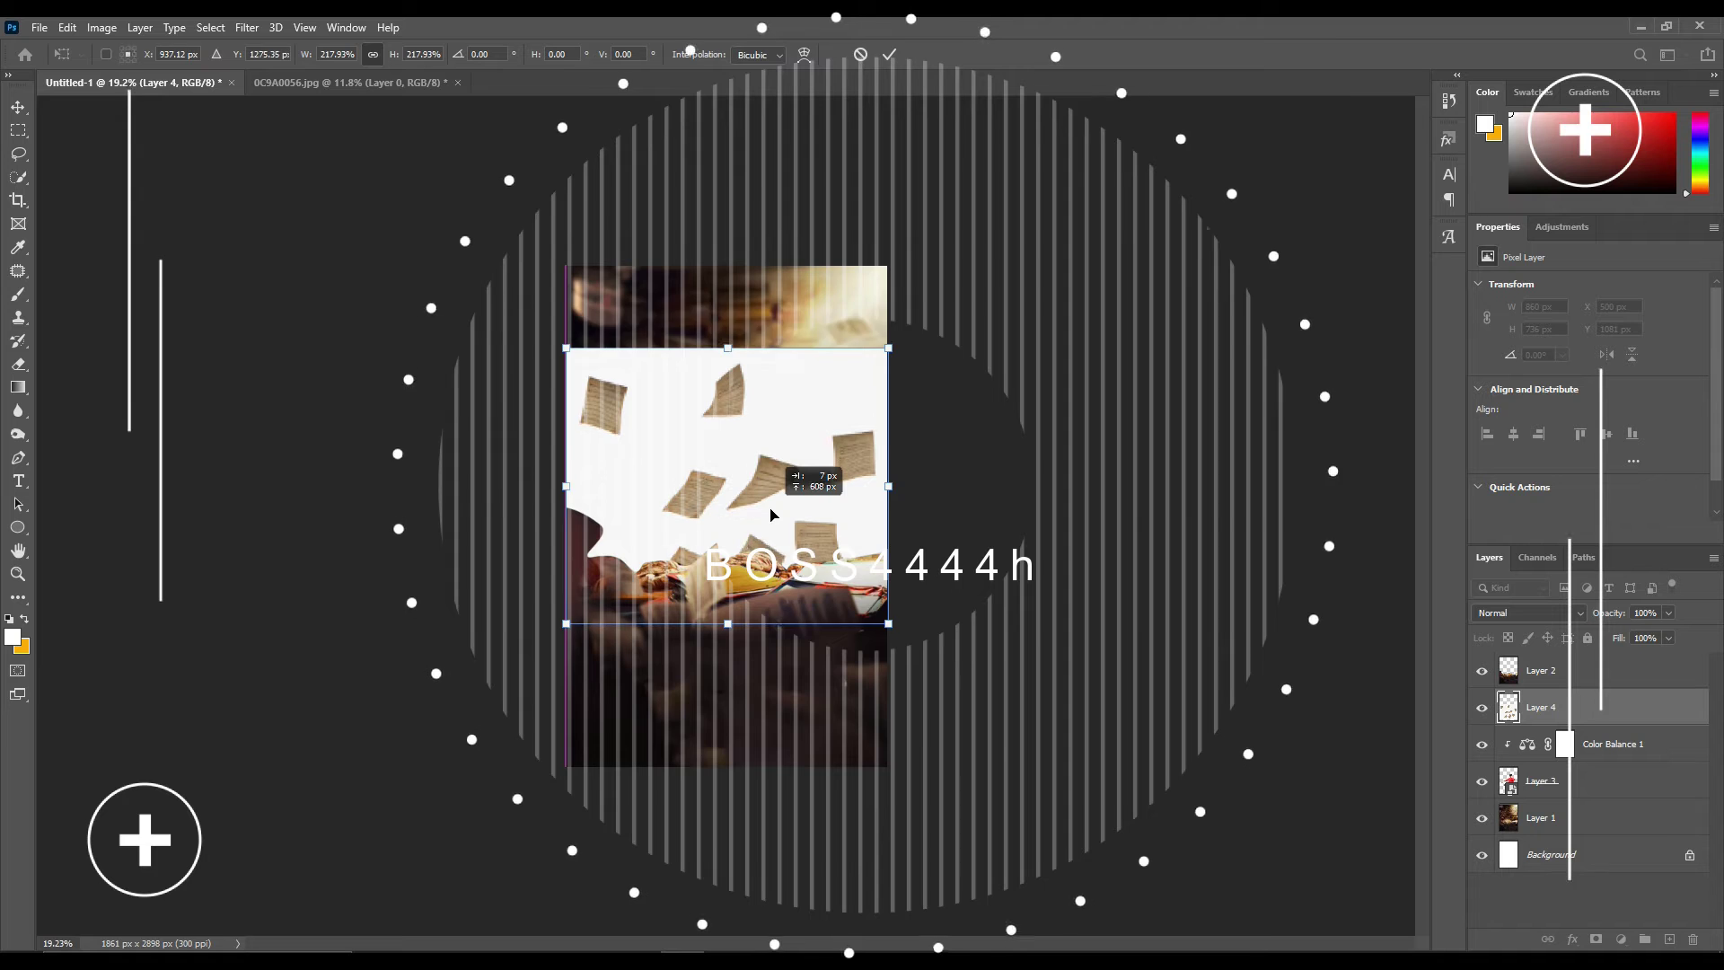
key("Return")
key("ctrl+0")
Erase the papers' white background with the Magic Eraser
left_click(18, 364)
left_click(99, 398)
left_click(583, 404)
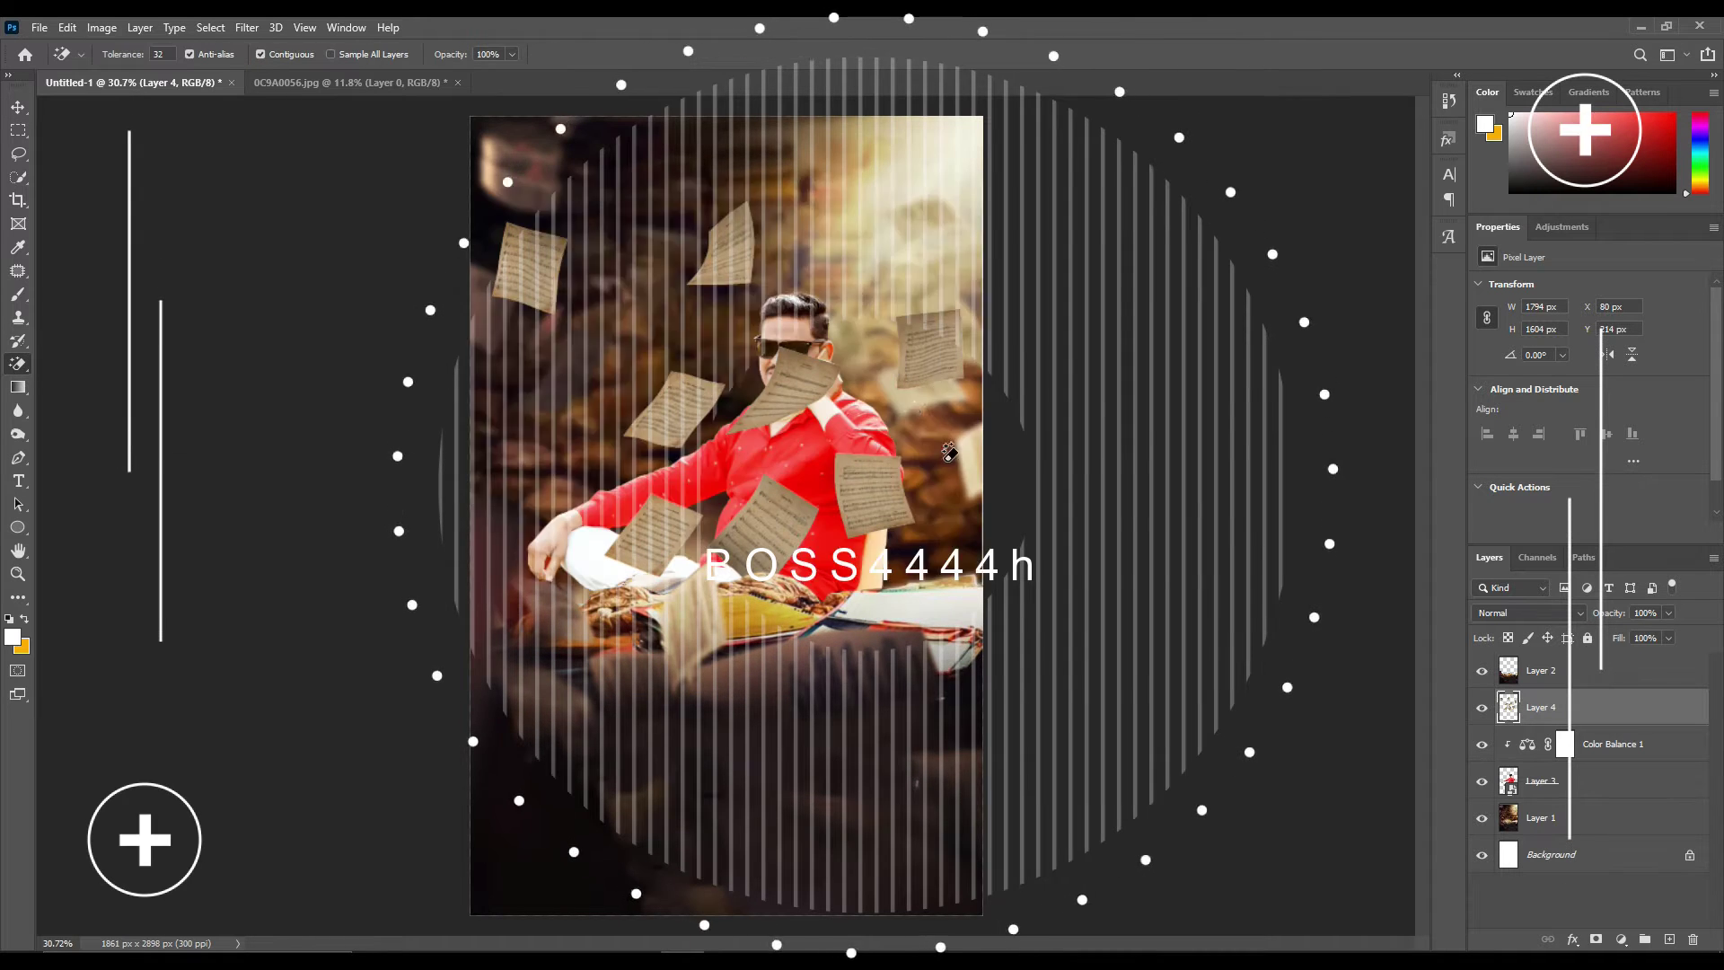
scroll(725, 516, "down", 3)
Resize the papers, rotate them about 90°, move them over the man, and put Layer 4 on top
key("ctrl+t")
left_click_drag(826, 360, 854, 327)
left_click_drag(854, 662, 888, 575)
left_click_drag(899, 257, 962, 600)
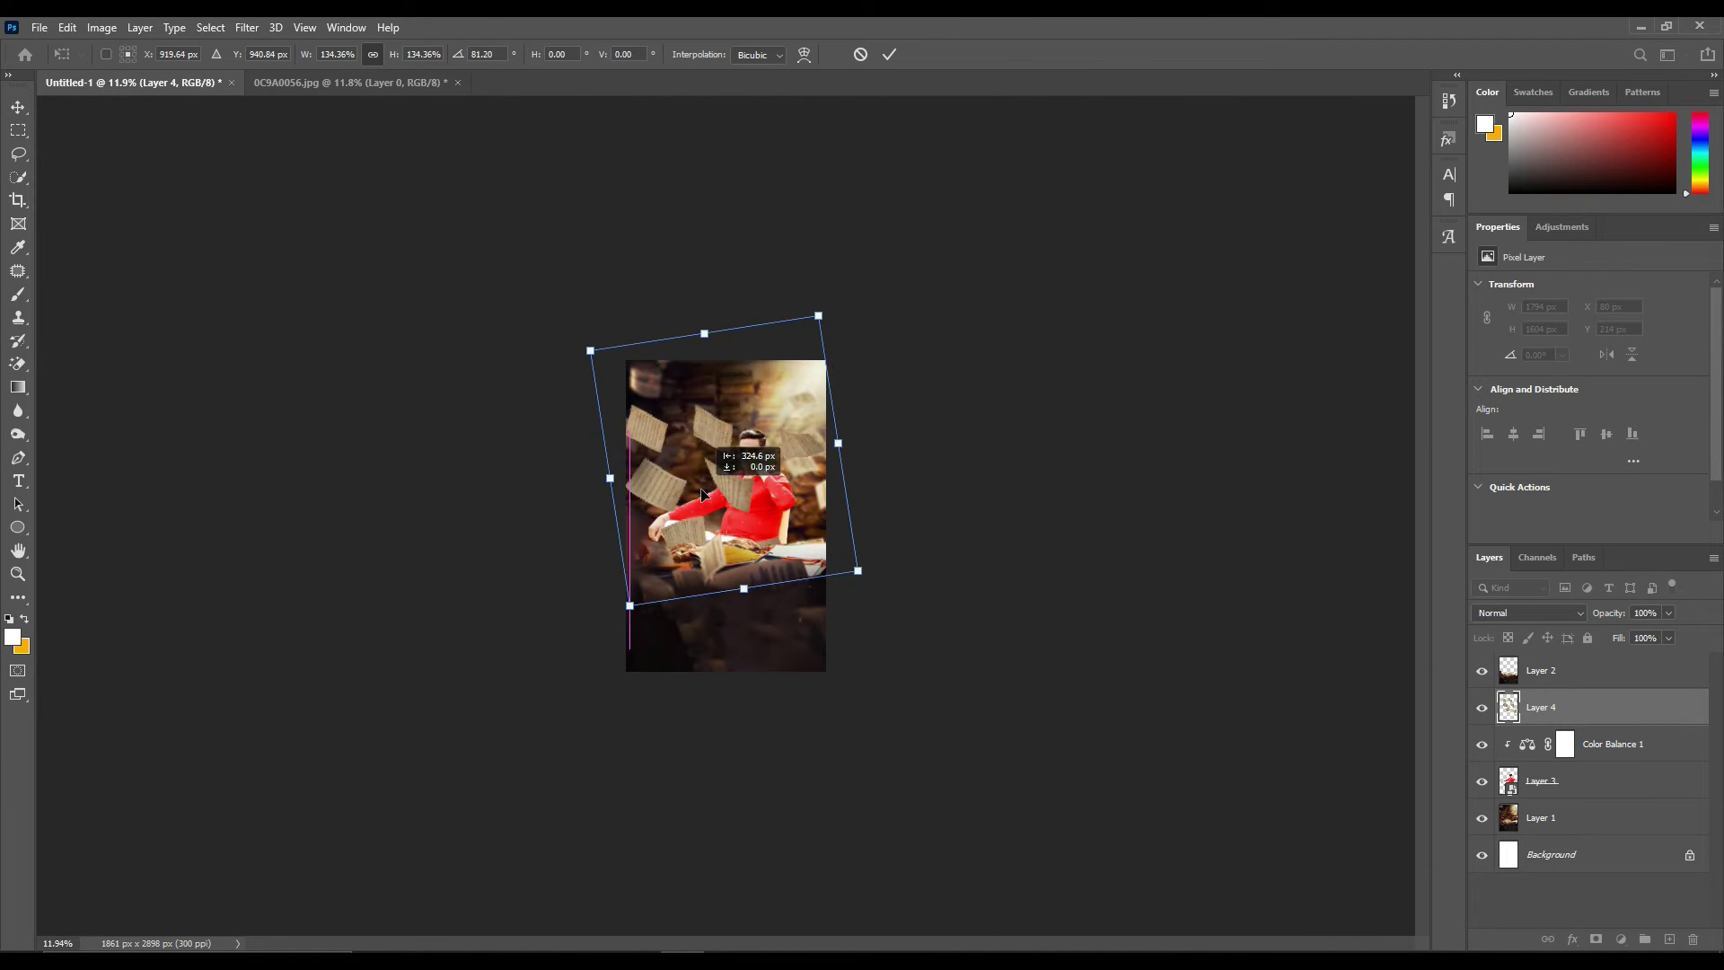
left_click_drag(734, 476, 732, 525)
key("Return")
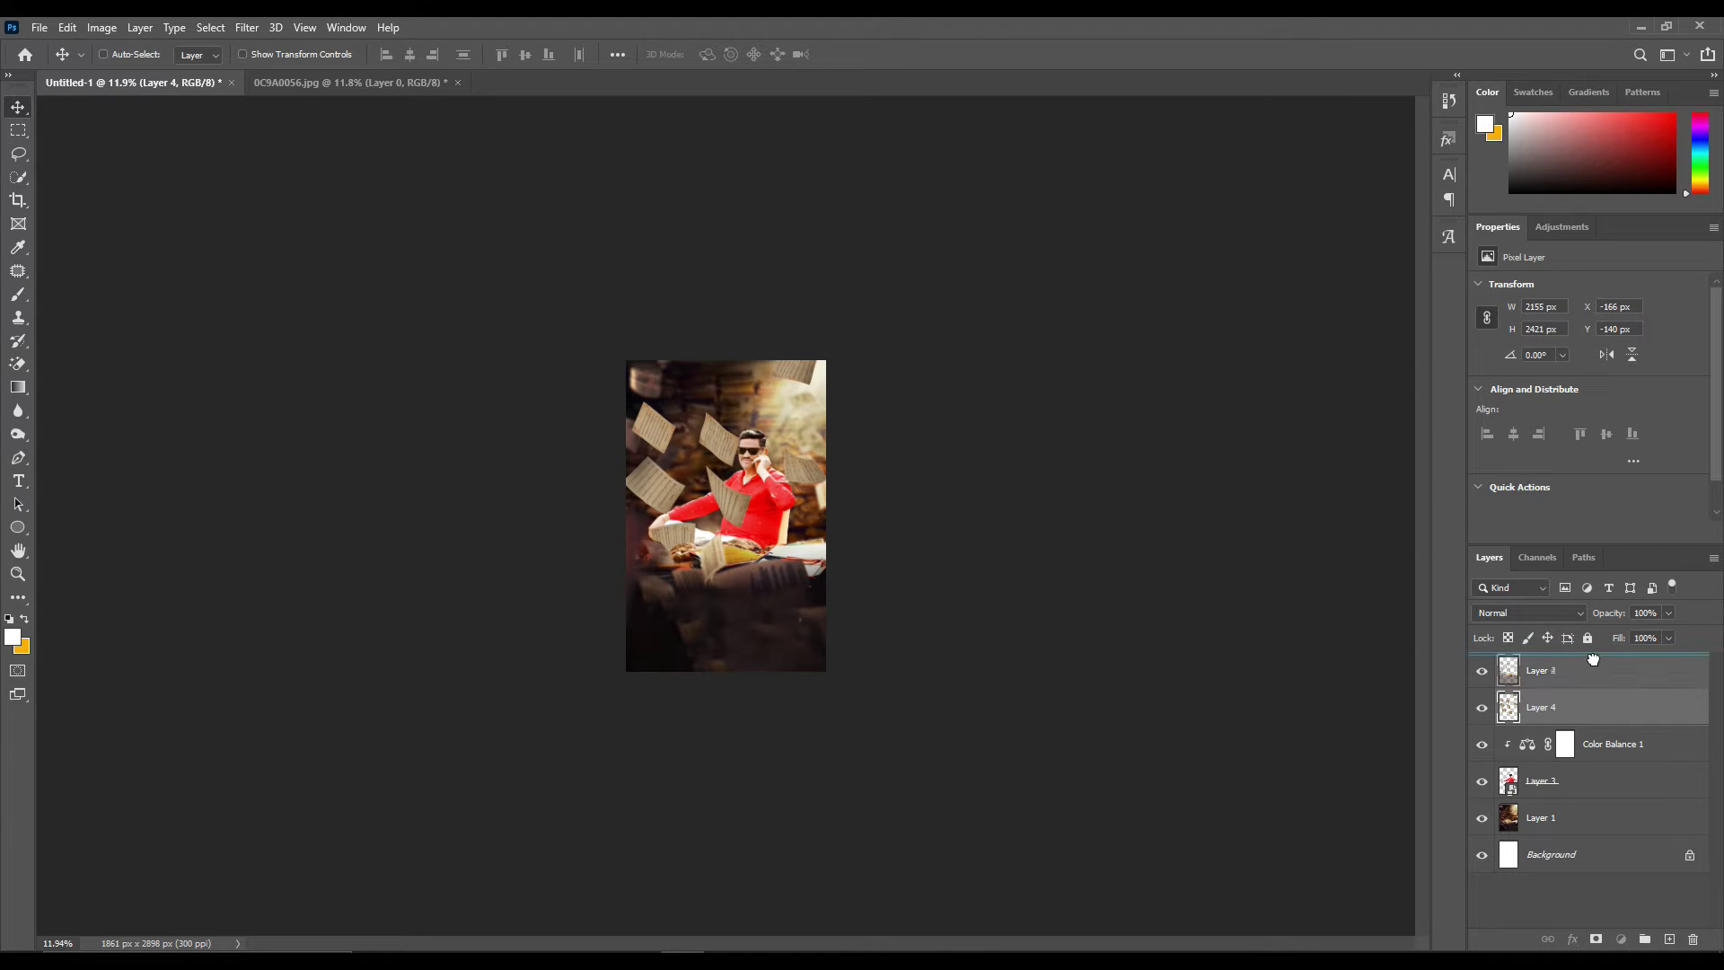
left_click_drag(1593, 660, 1593, 657)
Apply a Motion Blur with 55° angle and 131-pixel distance to the flying papers
left_click(247, 27)
mouse_move(257, 230)
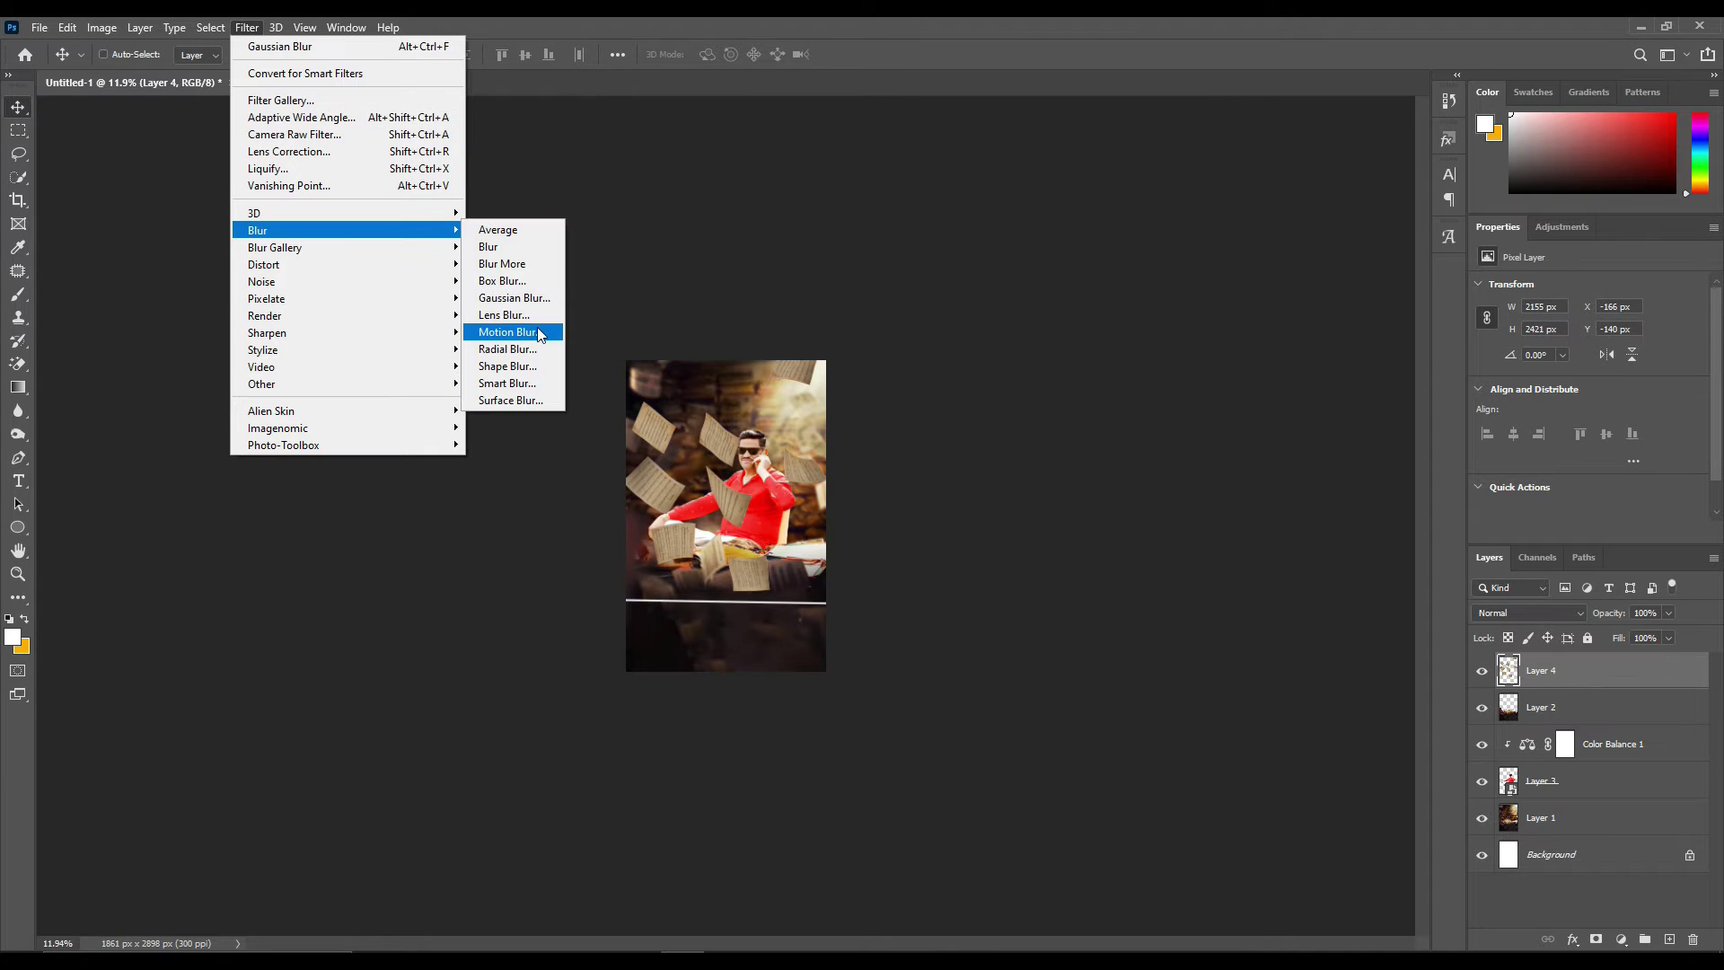
left_click(539, 332)
left_click_drag(790, 192, 1125, 148)
left_click_drag(1096, 474, 1114, 474)
left_click_drag(1190, 422, 1174, 449)
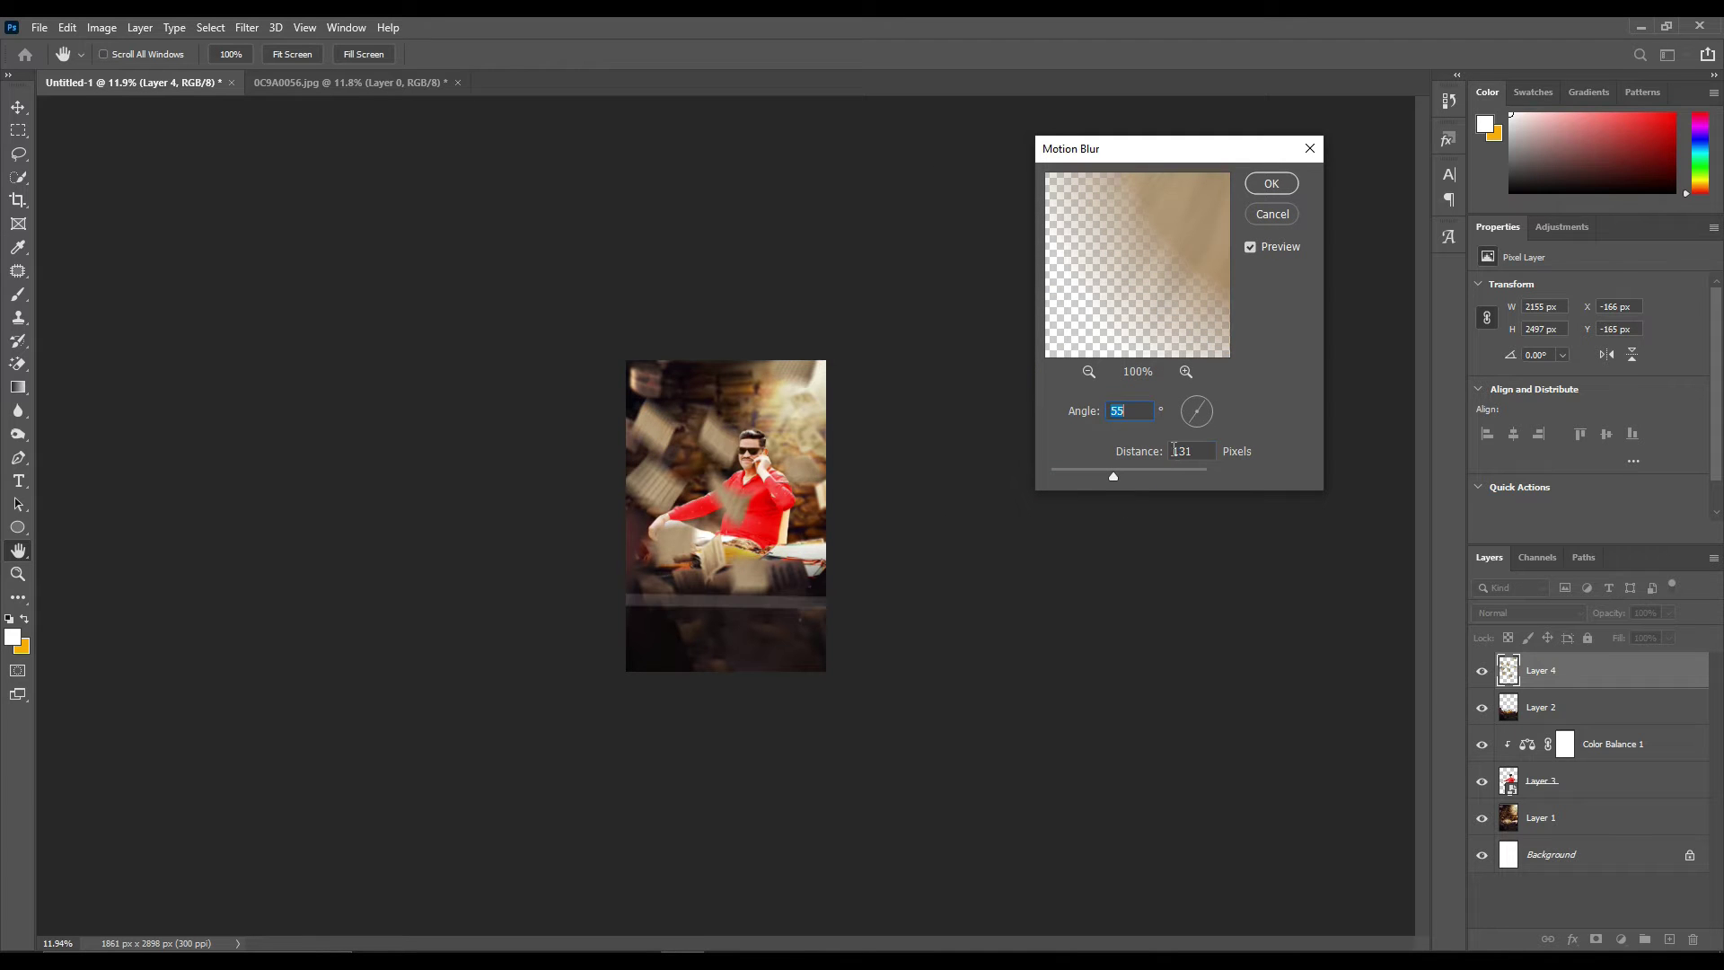
left_click(1272, 184)
Erase the blurred papers covering the man with a smaller regular eraser brush
right_click(18, 364)
left_click(72, 362)
scroll(722, 512, "up", 2)
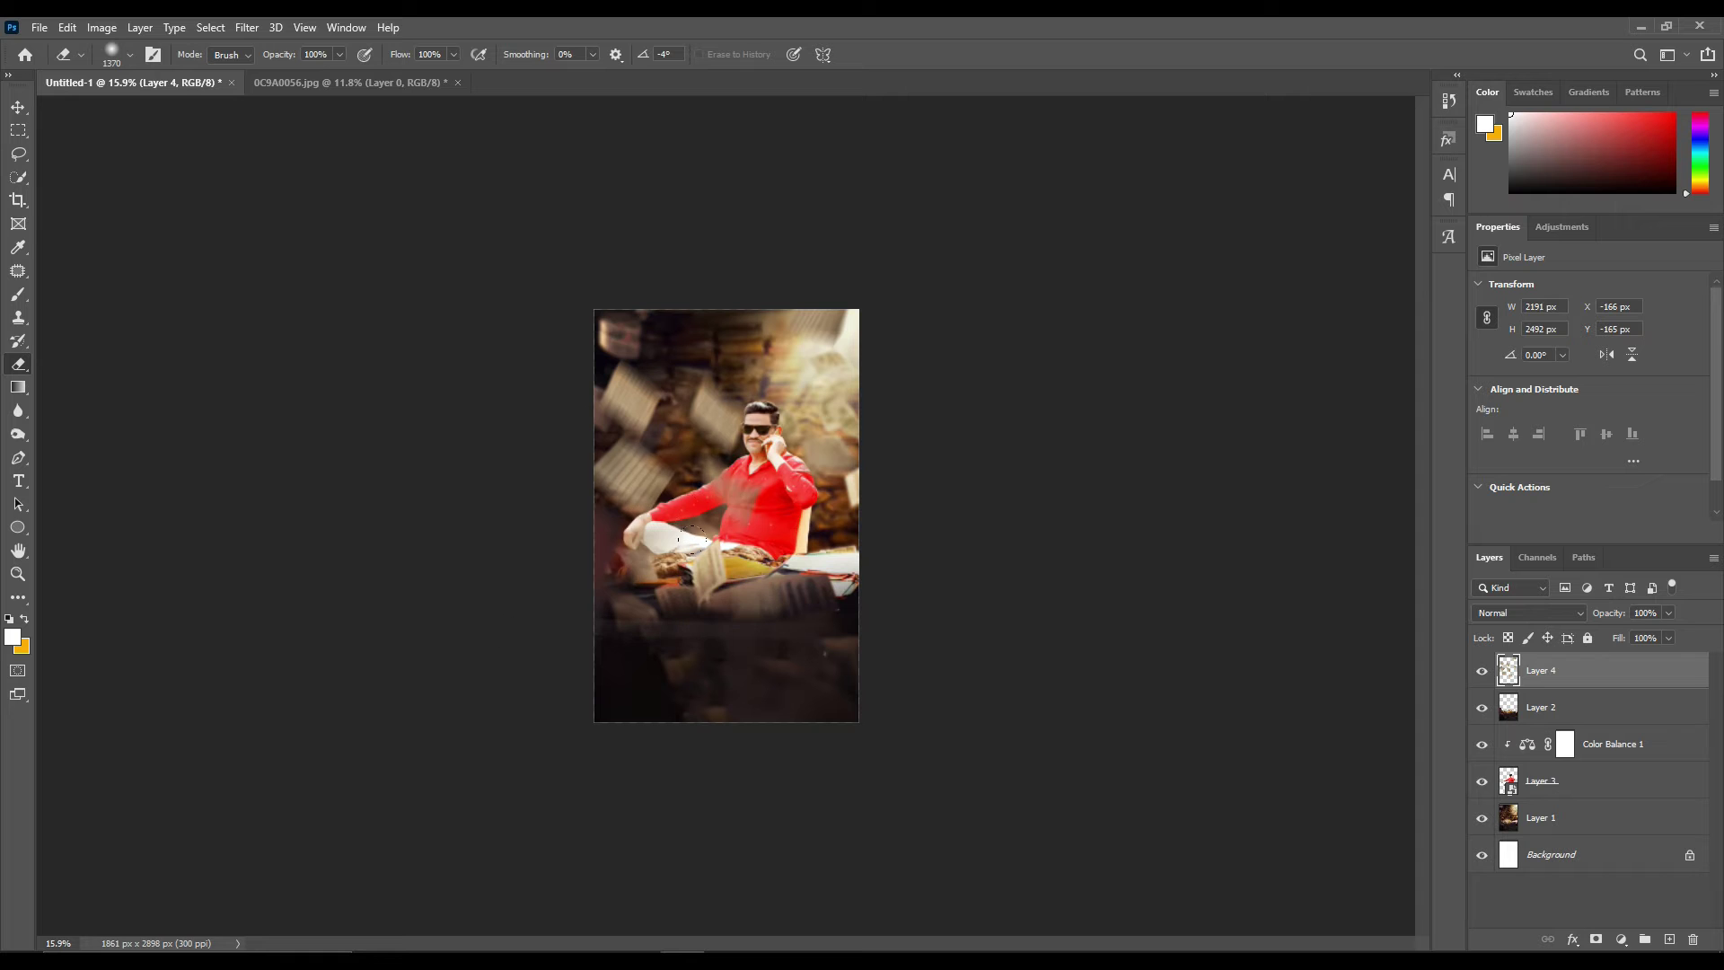
mouse_move(720, 487)
left_mouse_down()
mouse_move(701, 486)
mouse_move(707, 466)
left_mouse_up()
scroll(728, 514, "up", 2)
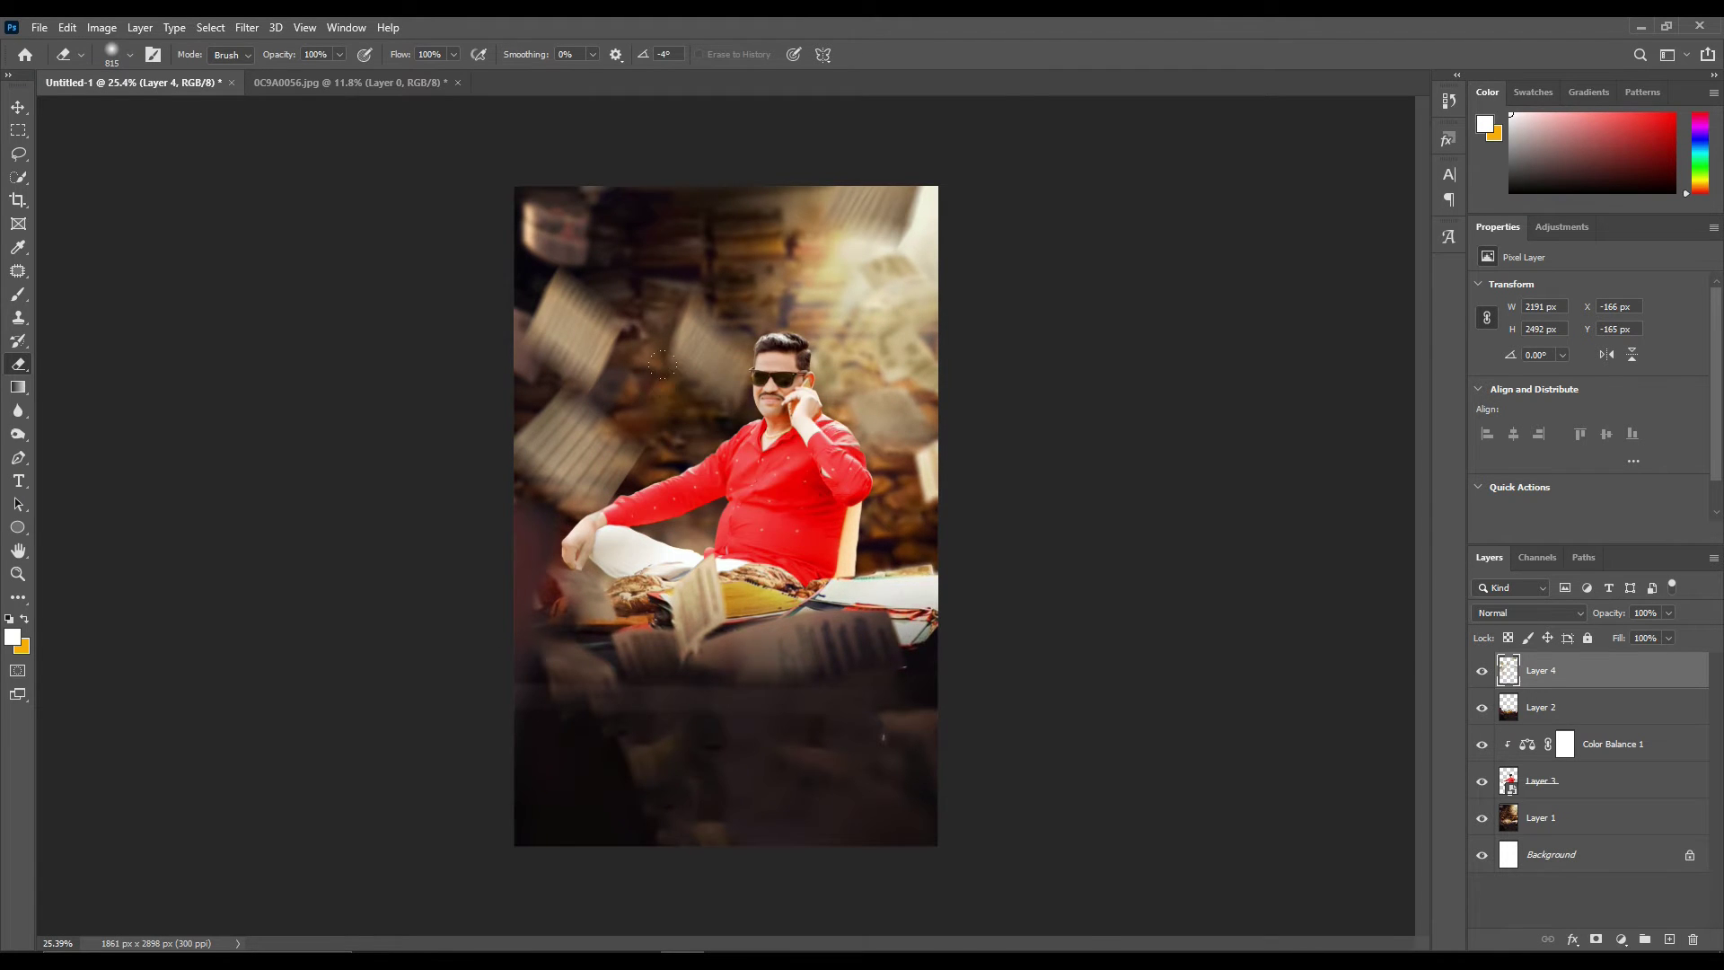
scroll(708, 466, "up", 2)
scroll(556, 680, "down", 2)
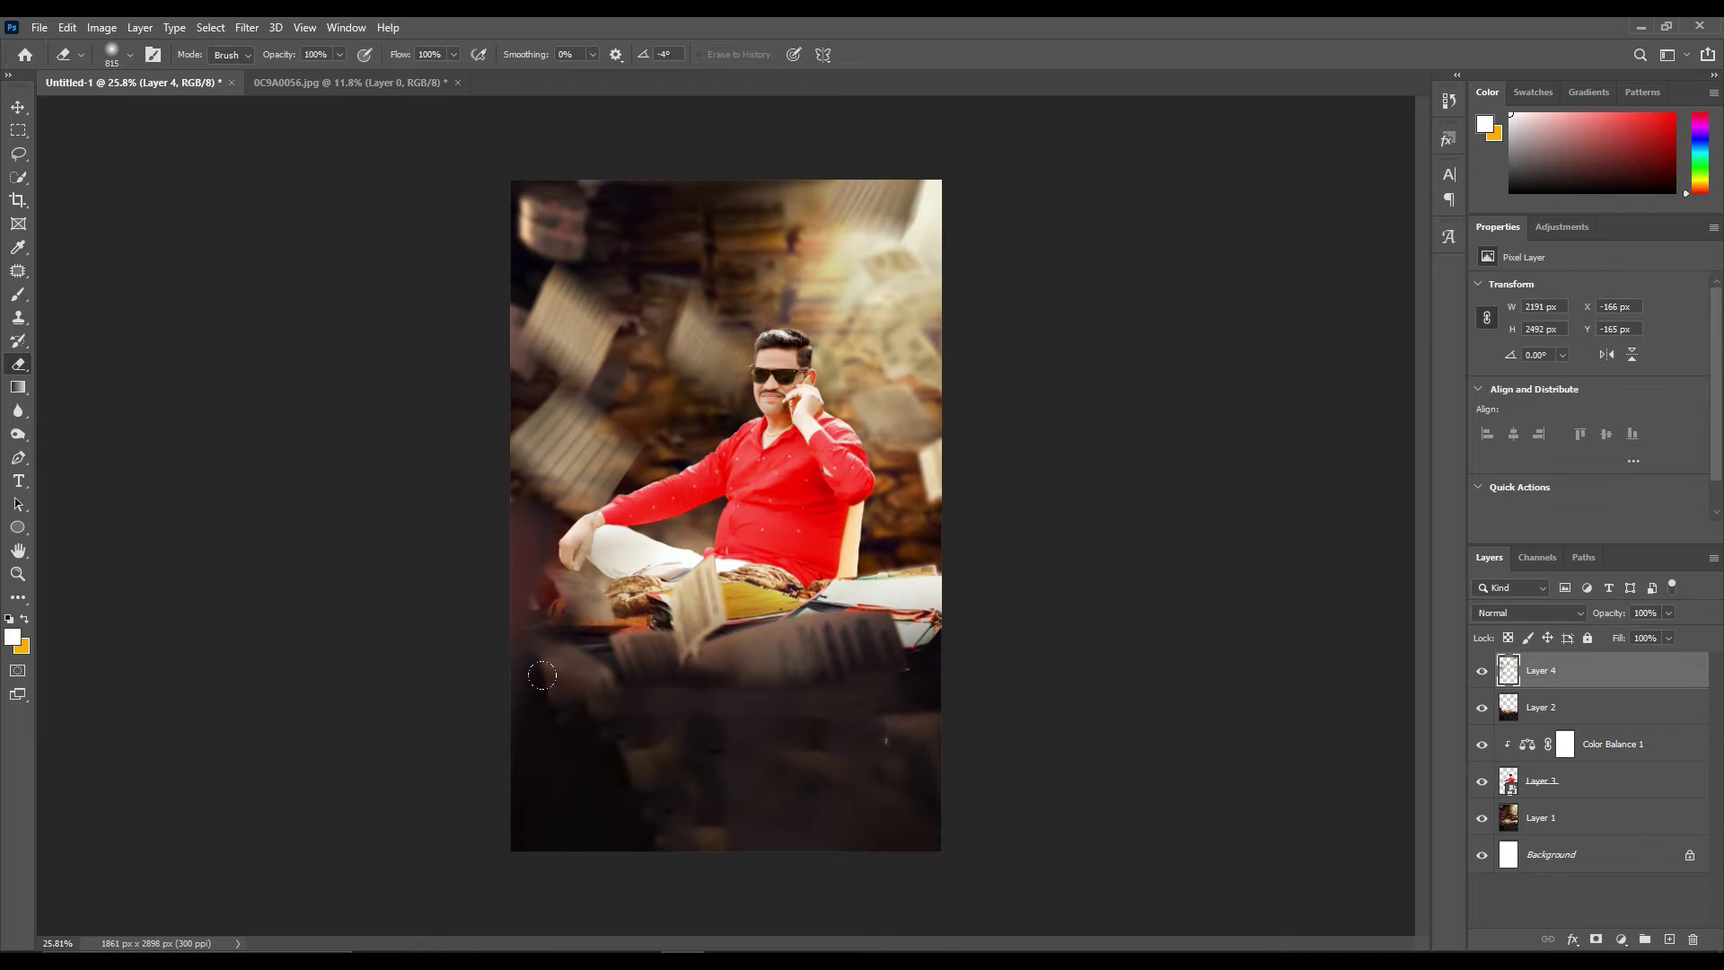
scroll(859, 492, "down", 1)
left_click(18, 106)
scroll(726, 515, "up", 2)
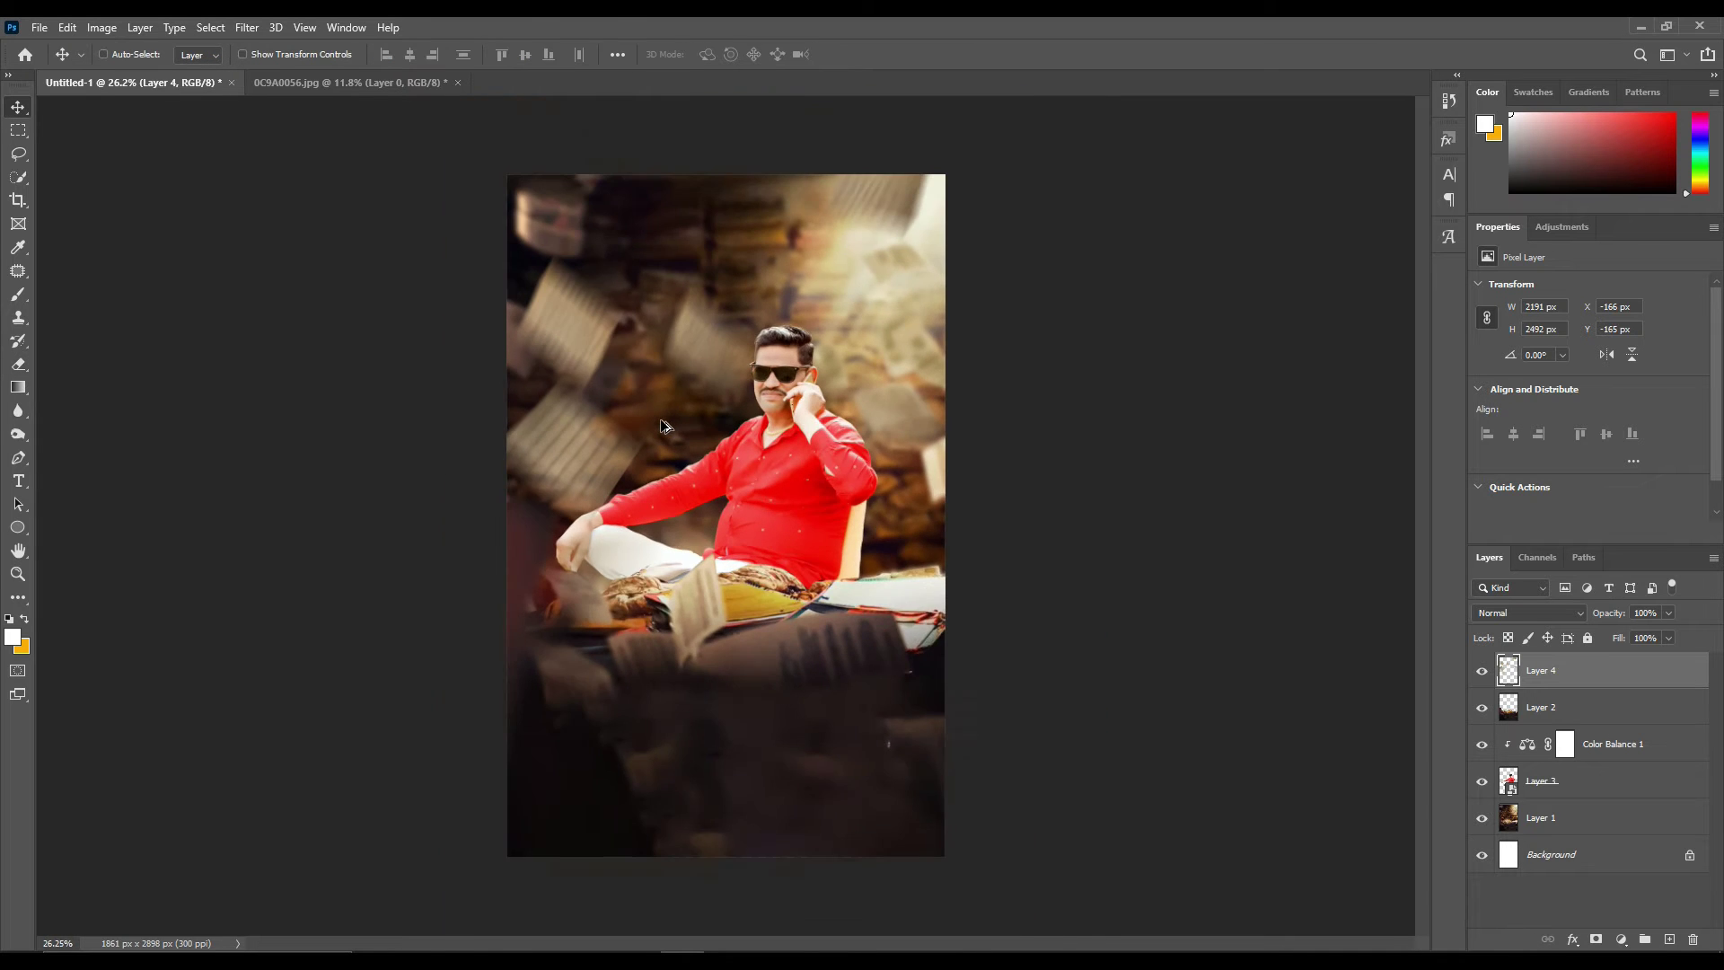
scroll(725, 515, "down", 1)
Add a top Color Balance layer with midtones Cyan-Red +19 and Yellow-Blue −11
left_click(1612, 934)
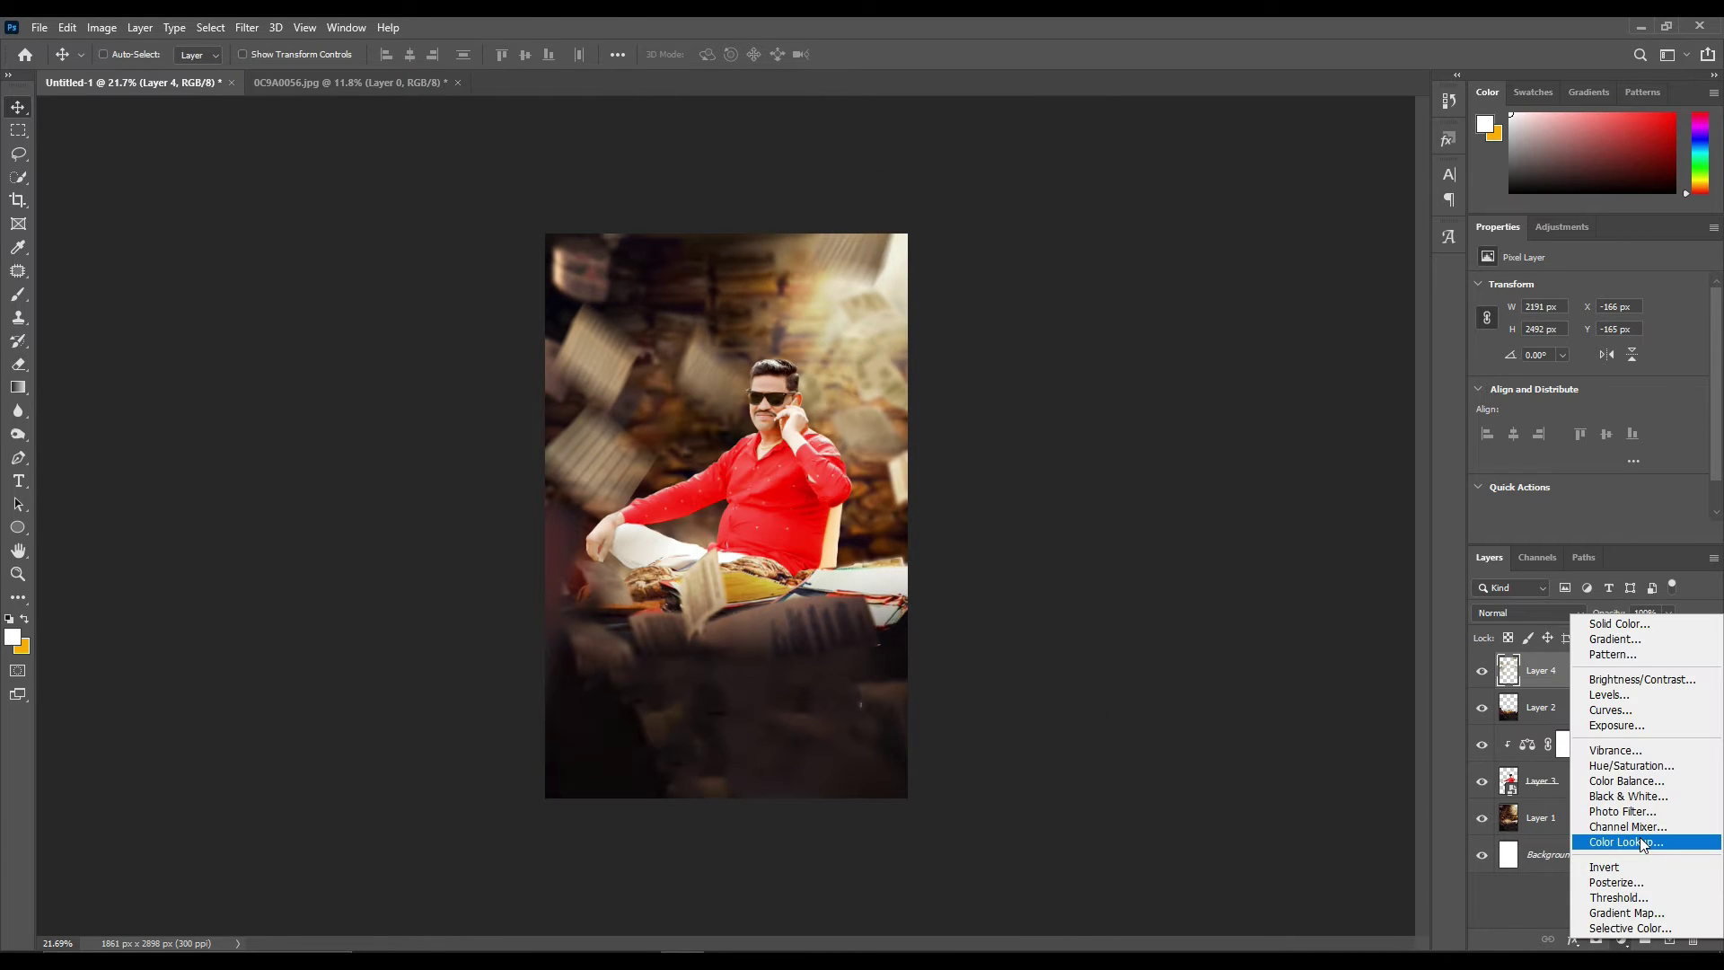
left_click(1642, 839)
key("ctrl+z")
left_click(1622, 936)
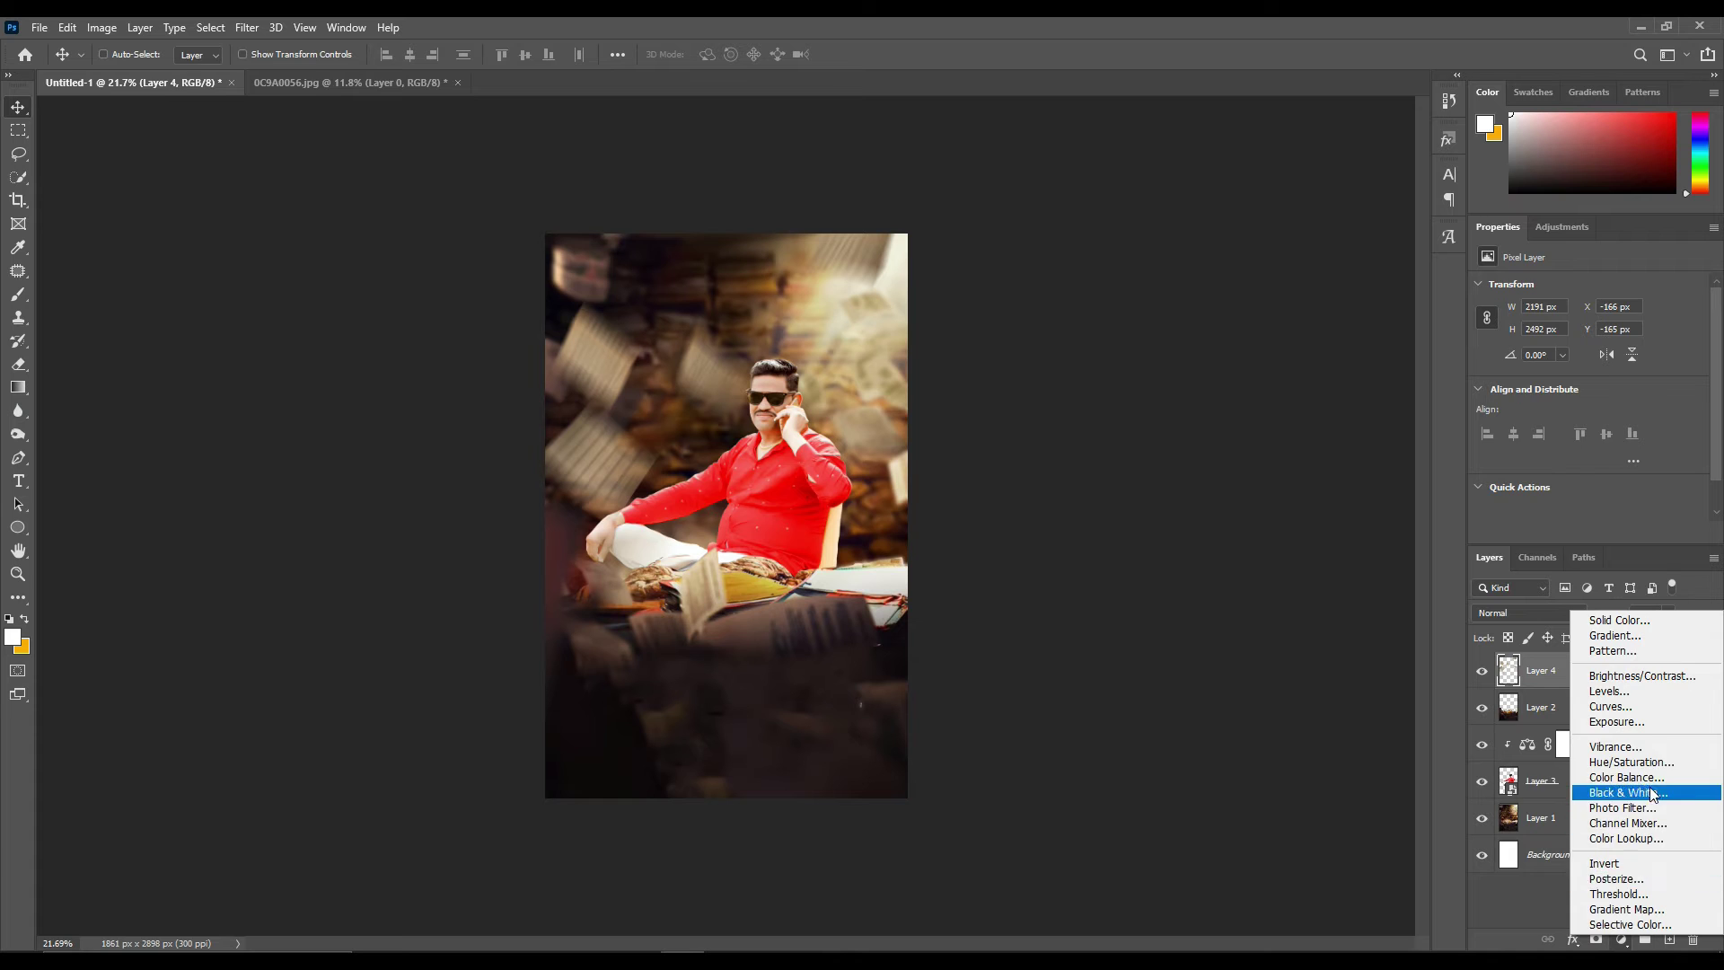
left_click(1617, 788)
left_click_drag(1581, 385, 1555, 386)
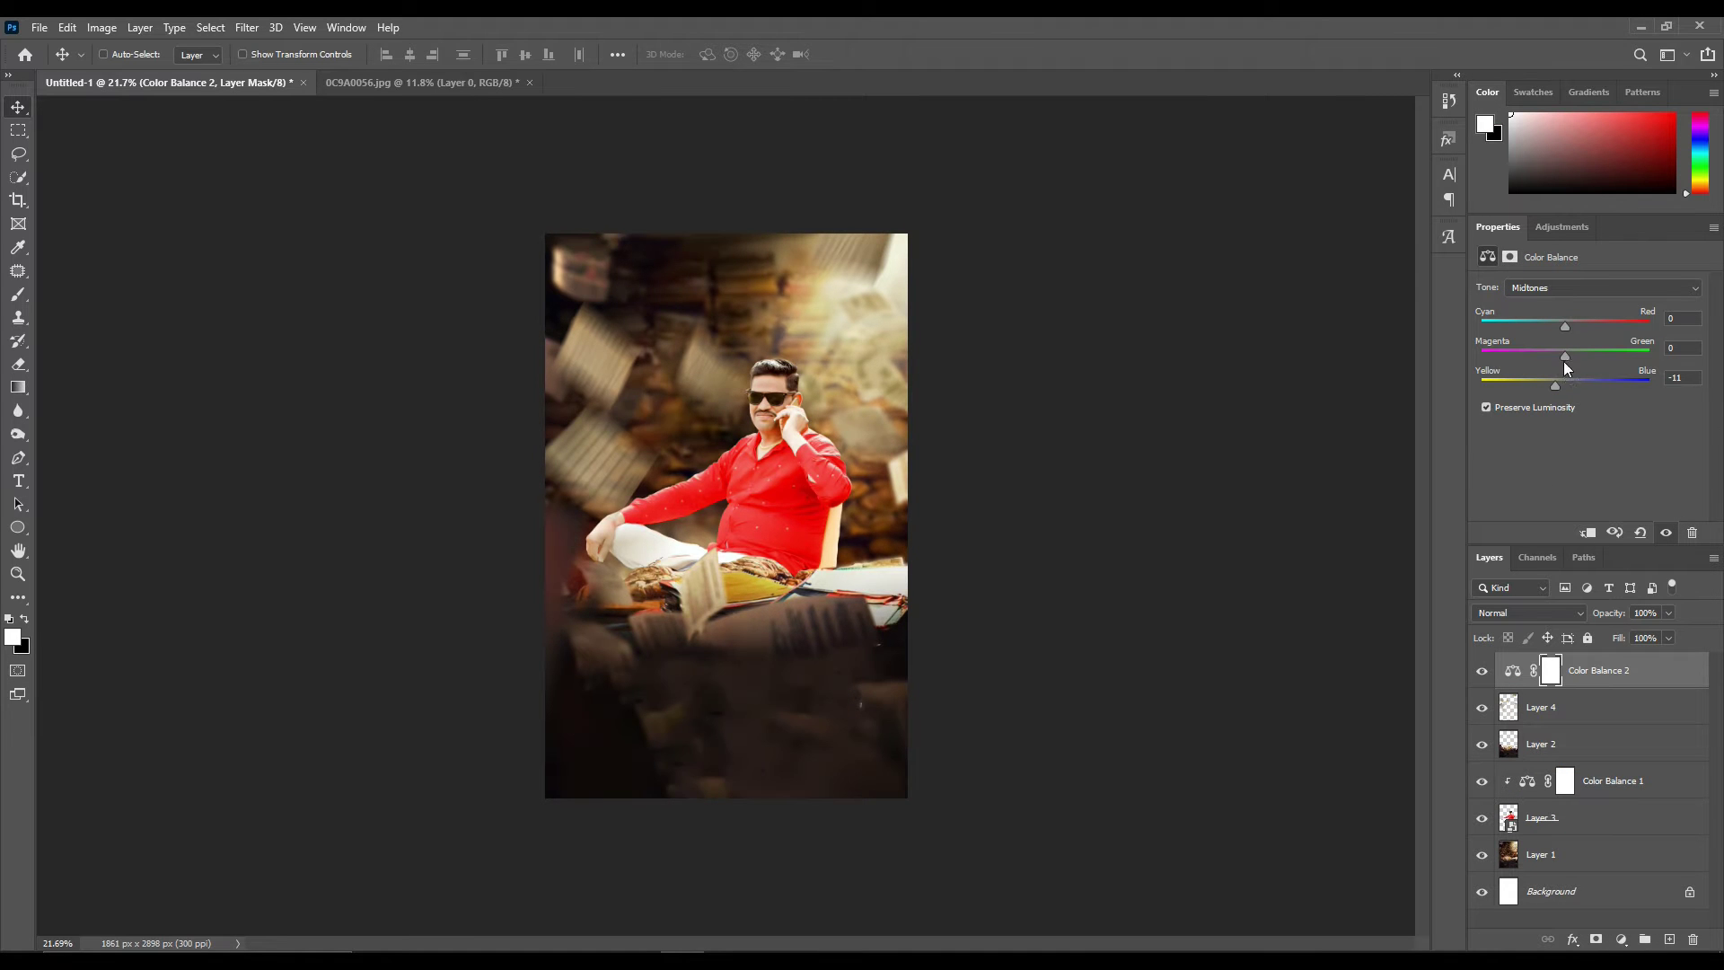
scroll(679, 449, "up", 5)
scroll(1140, 521, "down", 5)
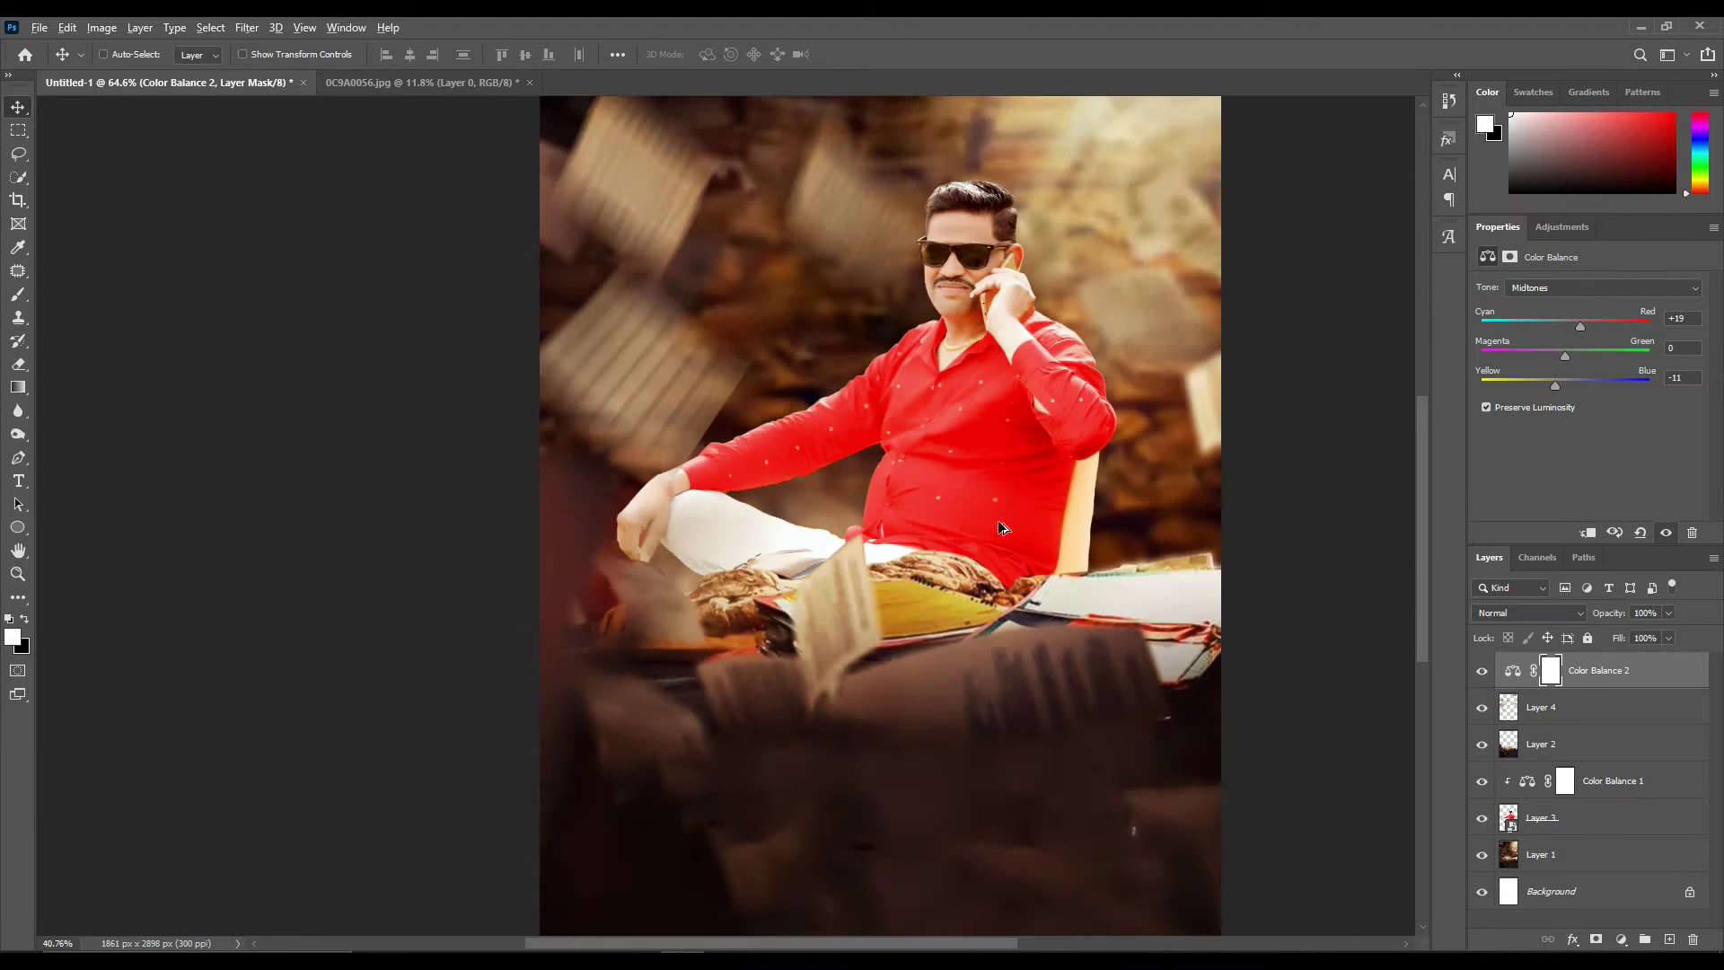
scroll(1140, 520, "up", 2)
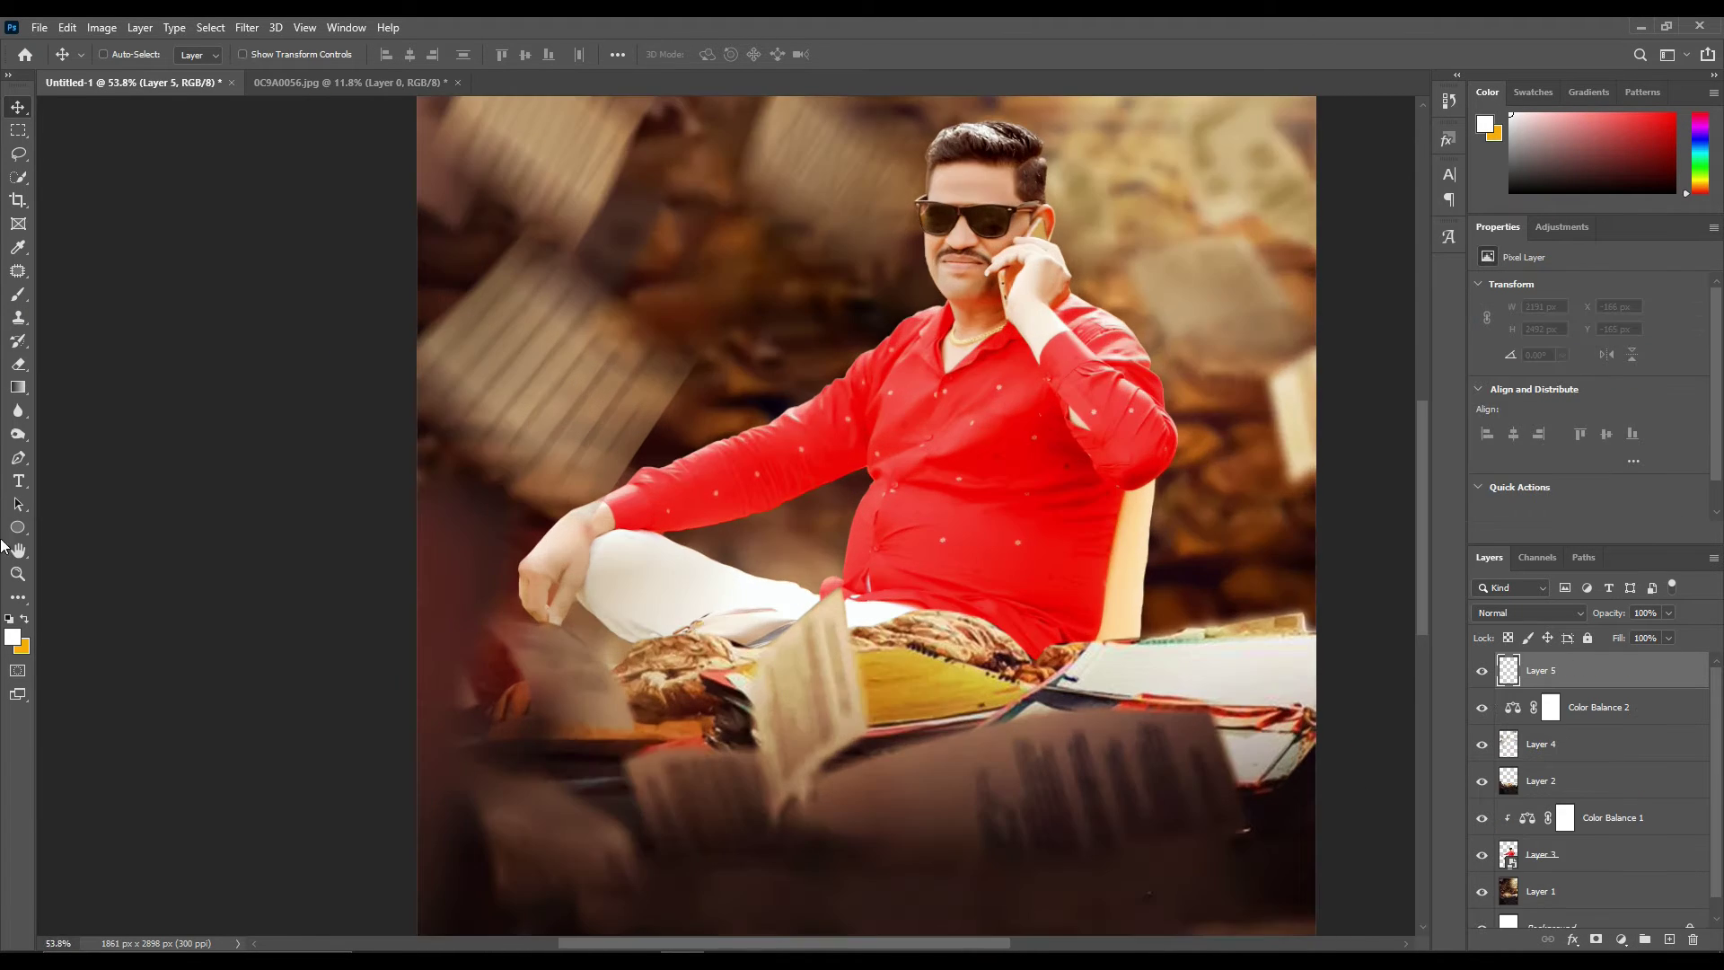
Start a BOSS text line at 76 pt in the BatmanForeverAlternate font
key("t")
scroll(404, 577, "down", 3)
left_click(617, 725)
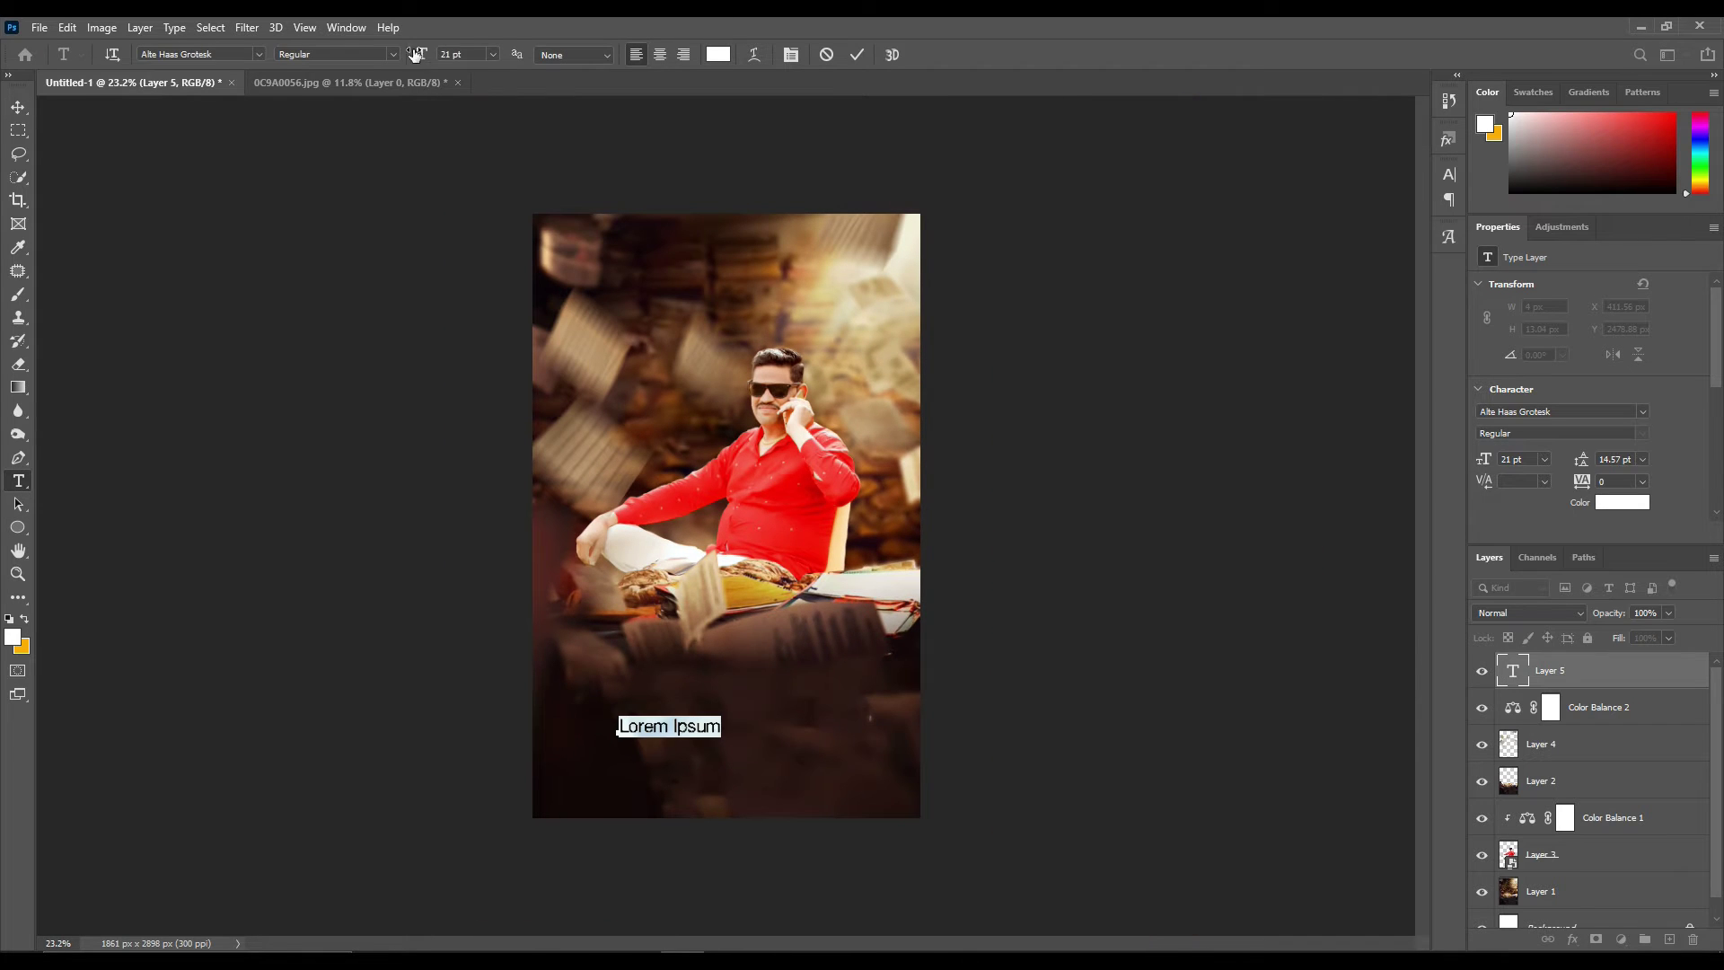
left_click_drag(416, 54, 522, 75)
left_click(1641, 412)
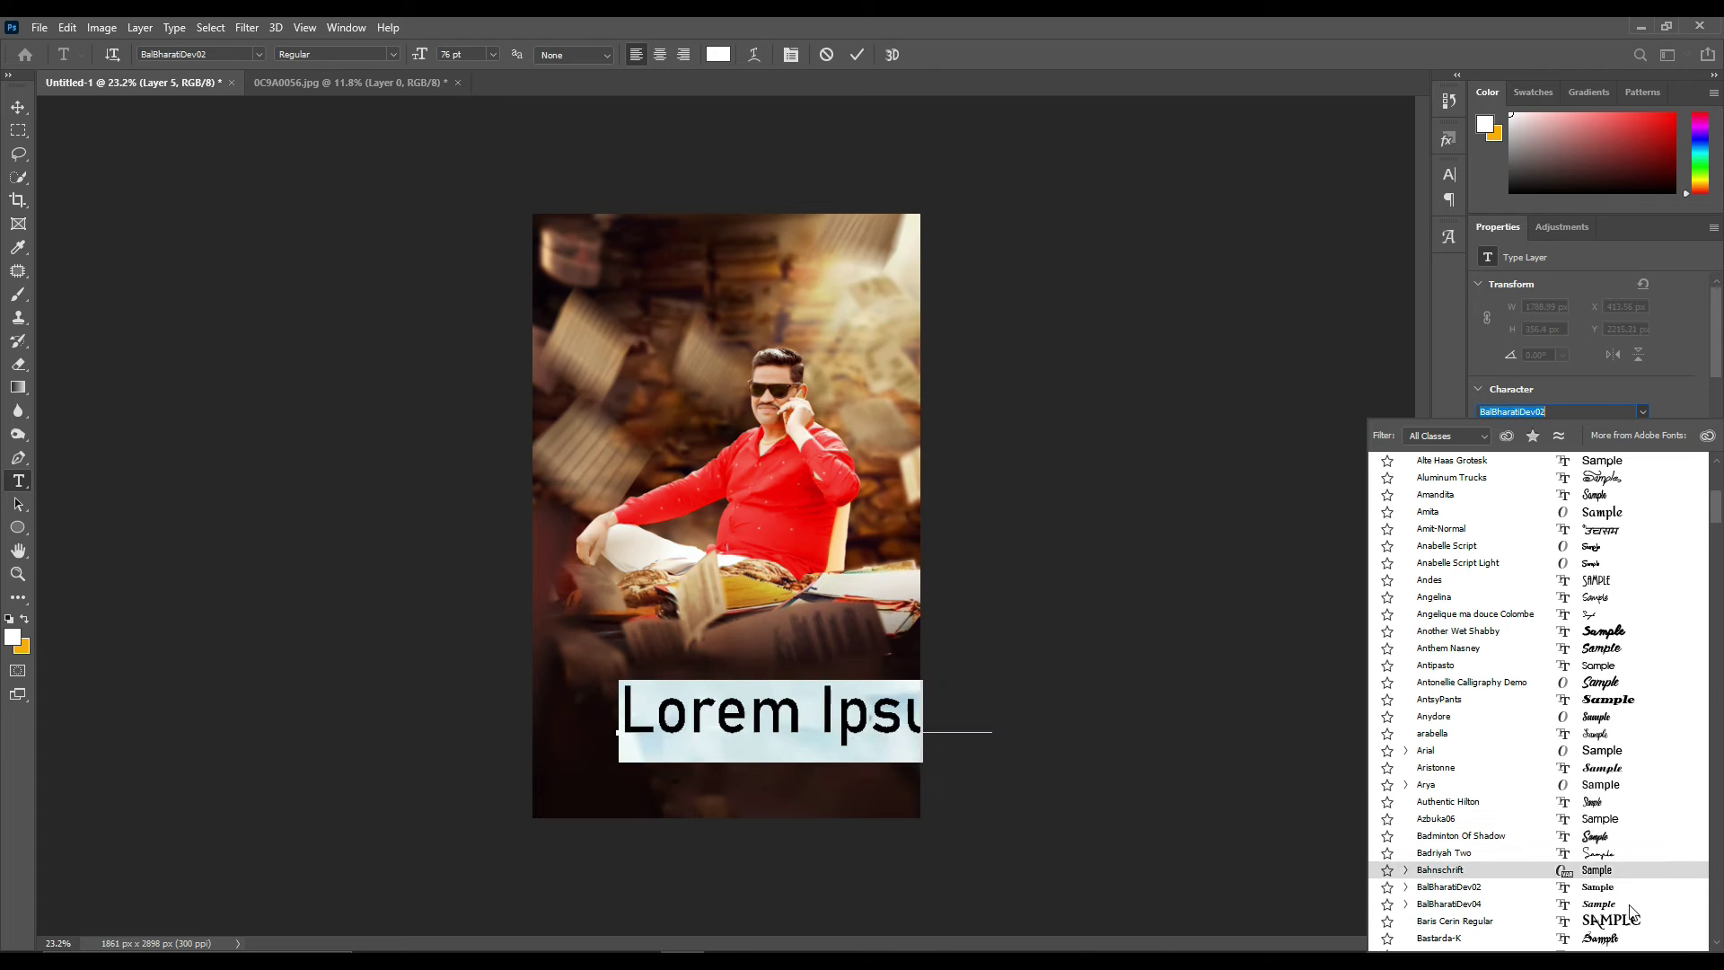
scroll(1639, 916, "down", 2)
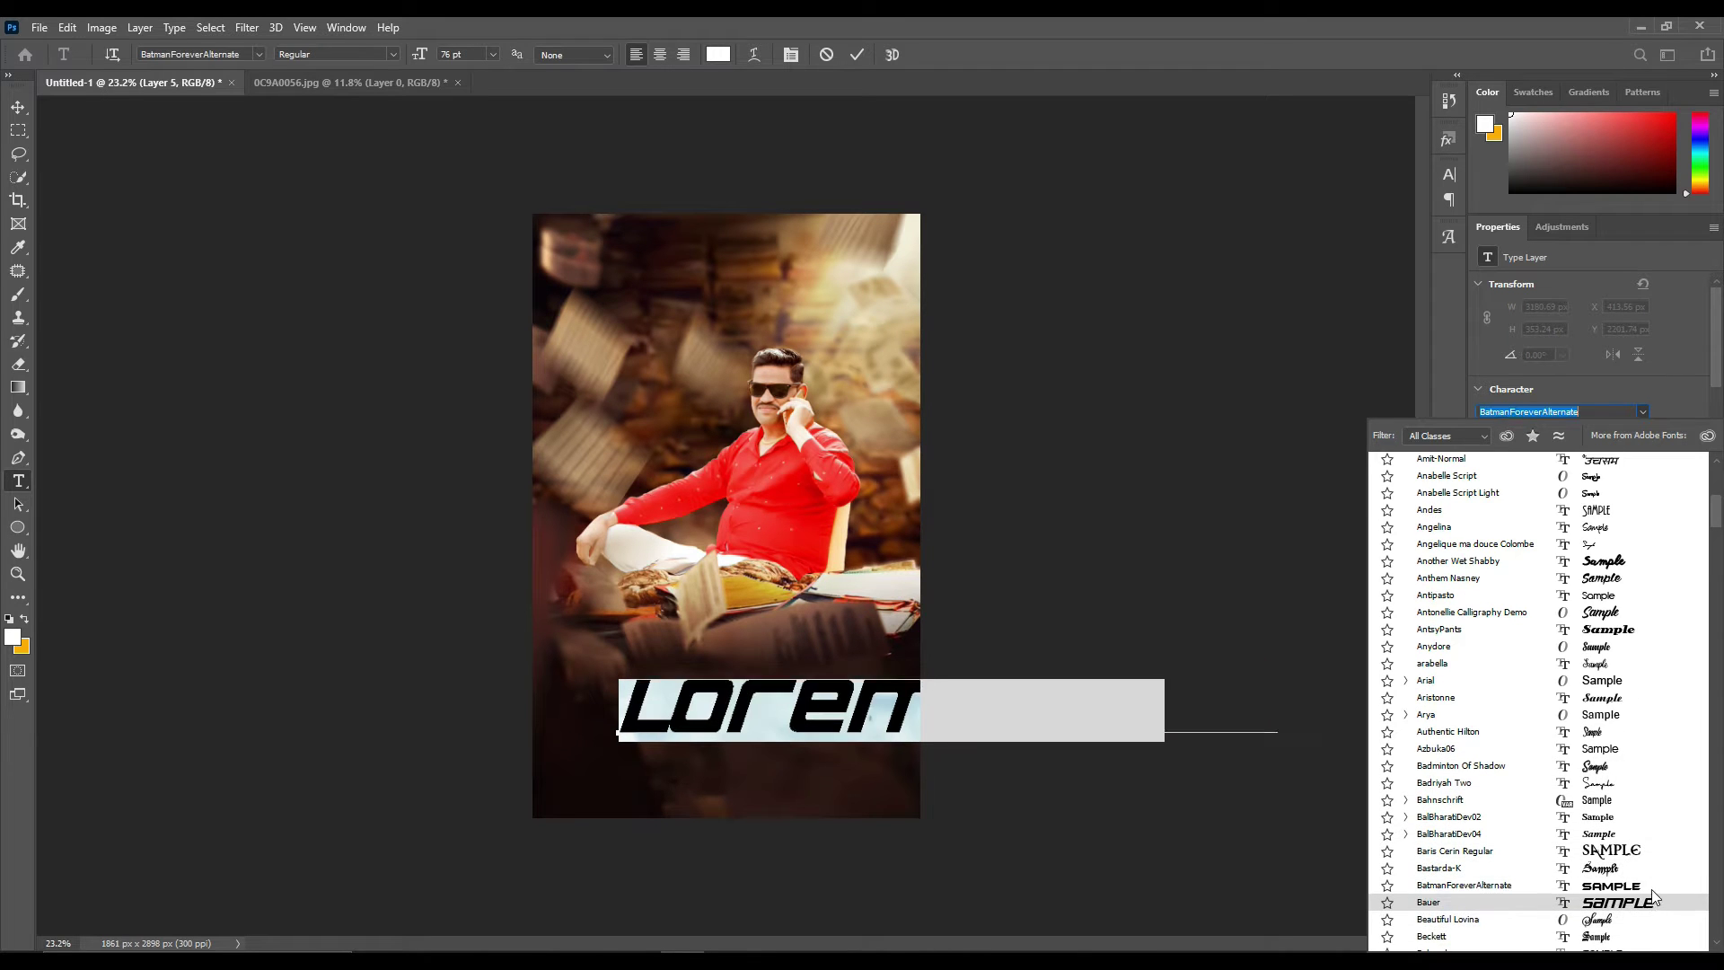
left_click(1643, 885)
type("BOSS")
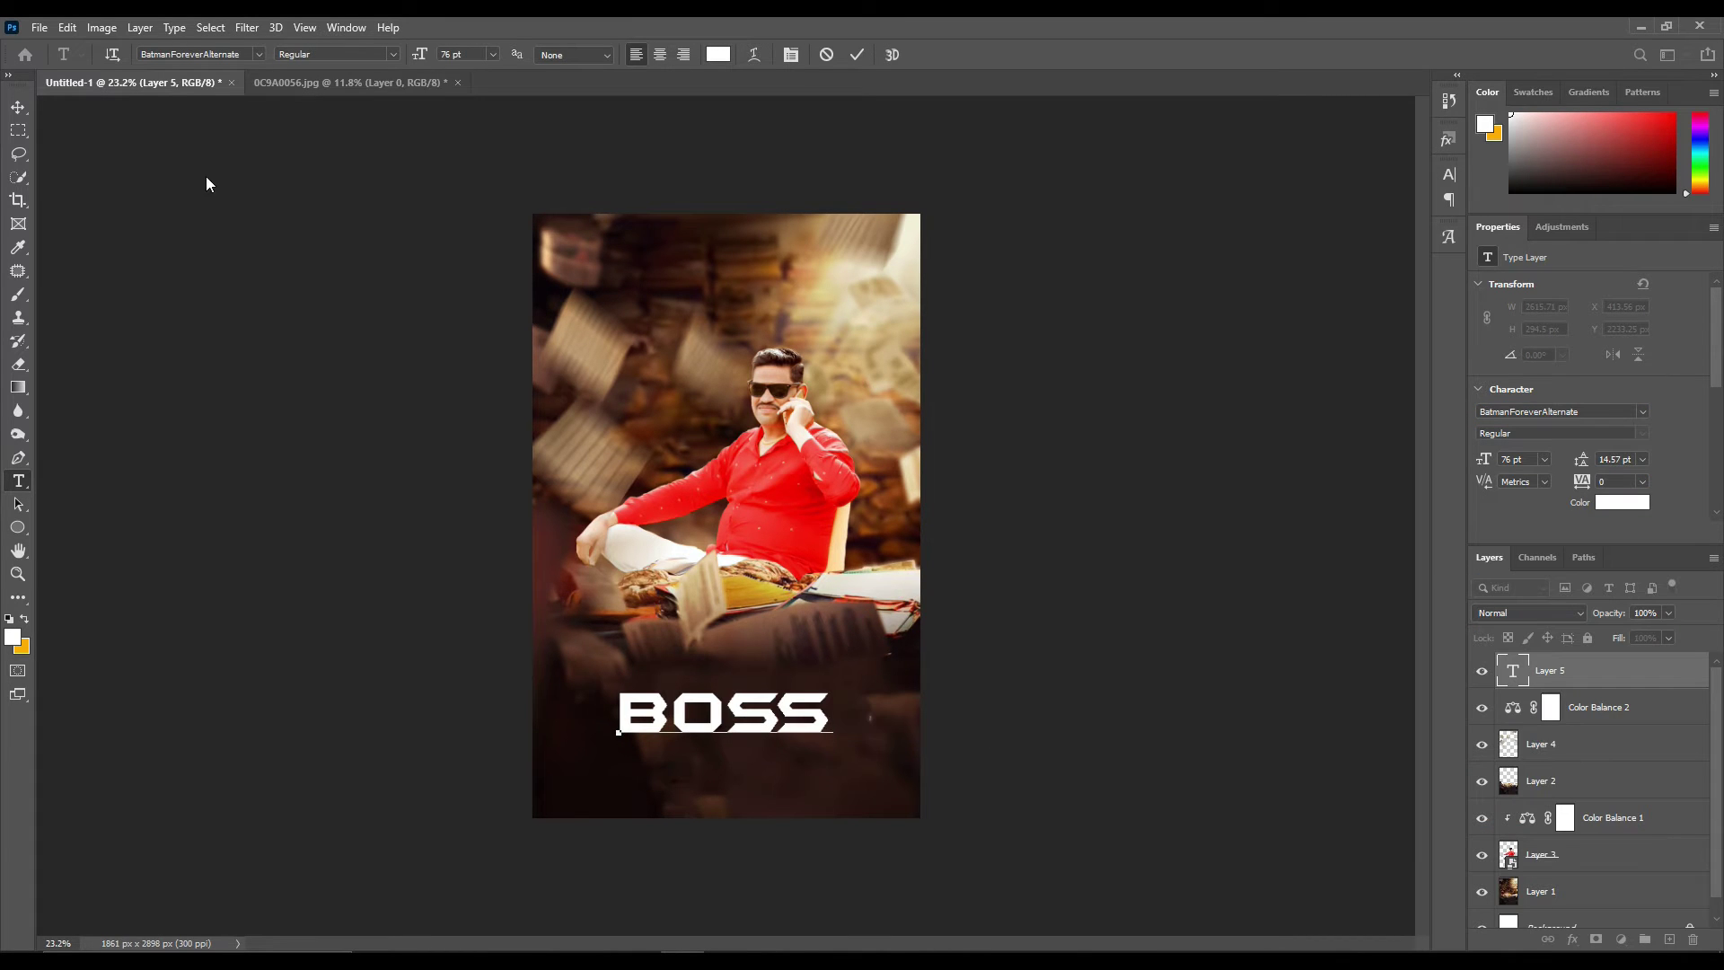
Enlarge the BOSS title and shift it left along the bottom of the poster
key("ctrl+t")
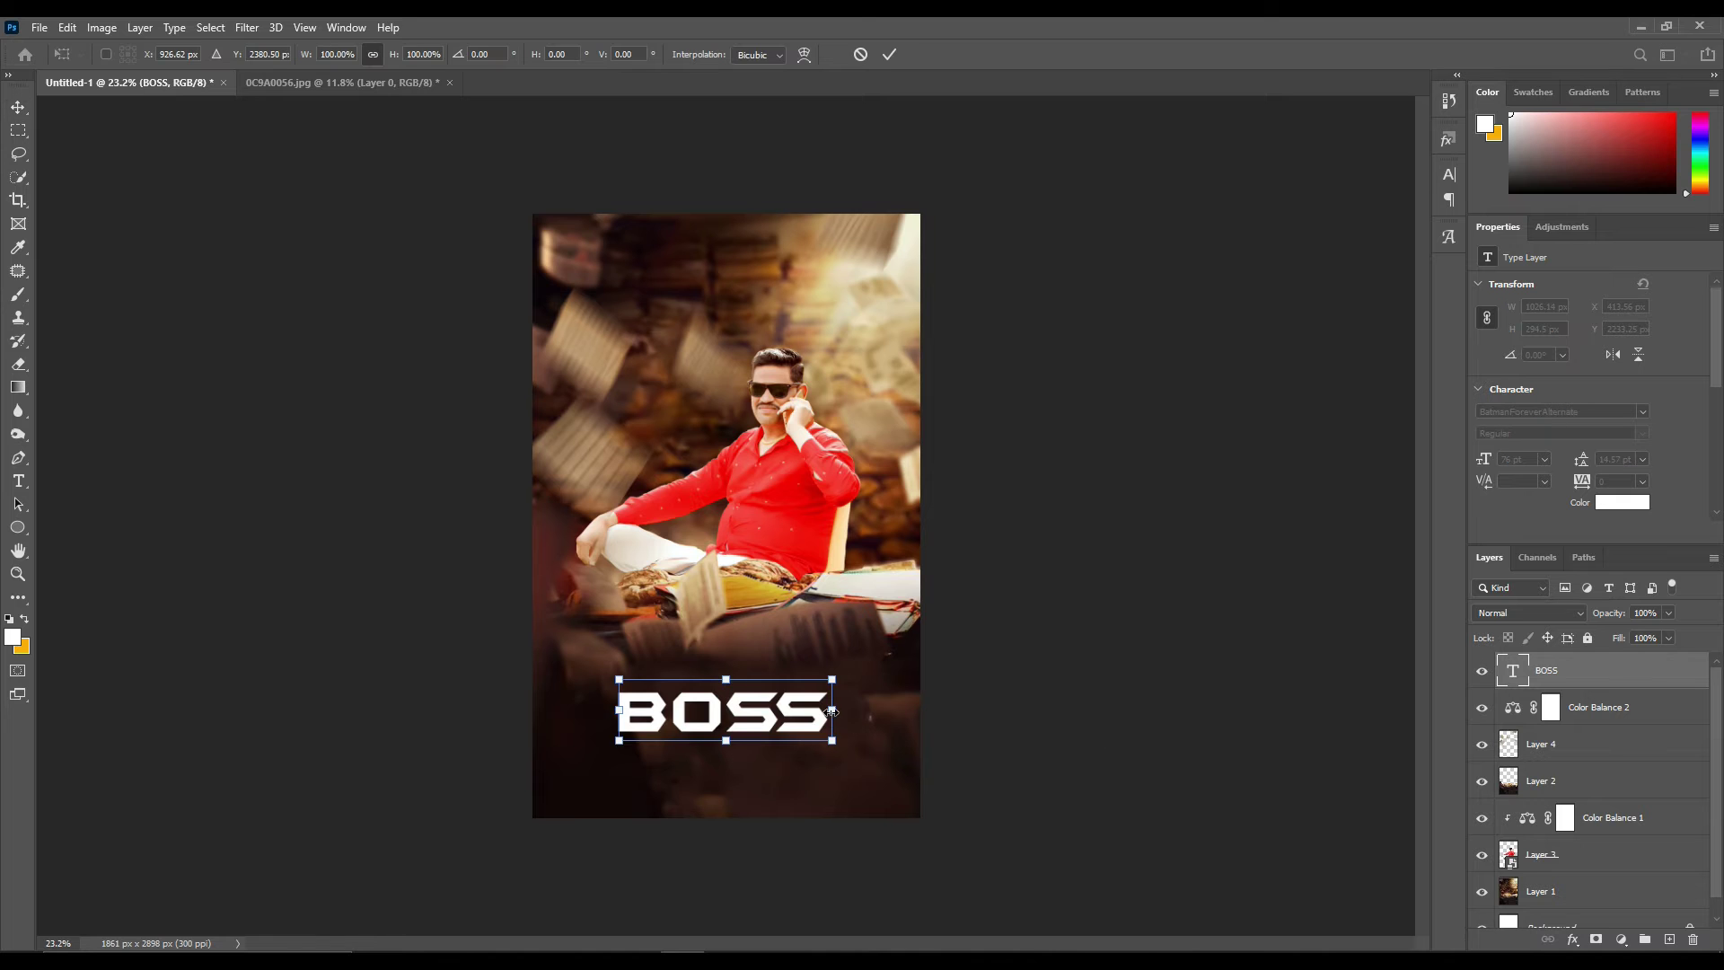
mouse_move(803, 710)
left_mouse_down()
mouse_move(923, 714)
mouse_move(741, 710)
left_mouse_up()
key("Return")
scroll(738, 698, "up", 5)
scroll(828, 752, "down", 4)
scroll(713, 477, "up", 1)
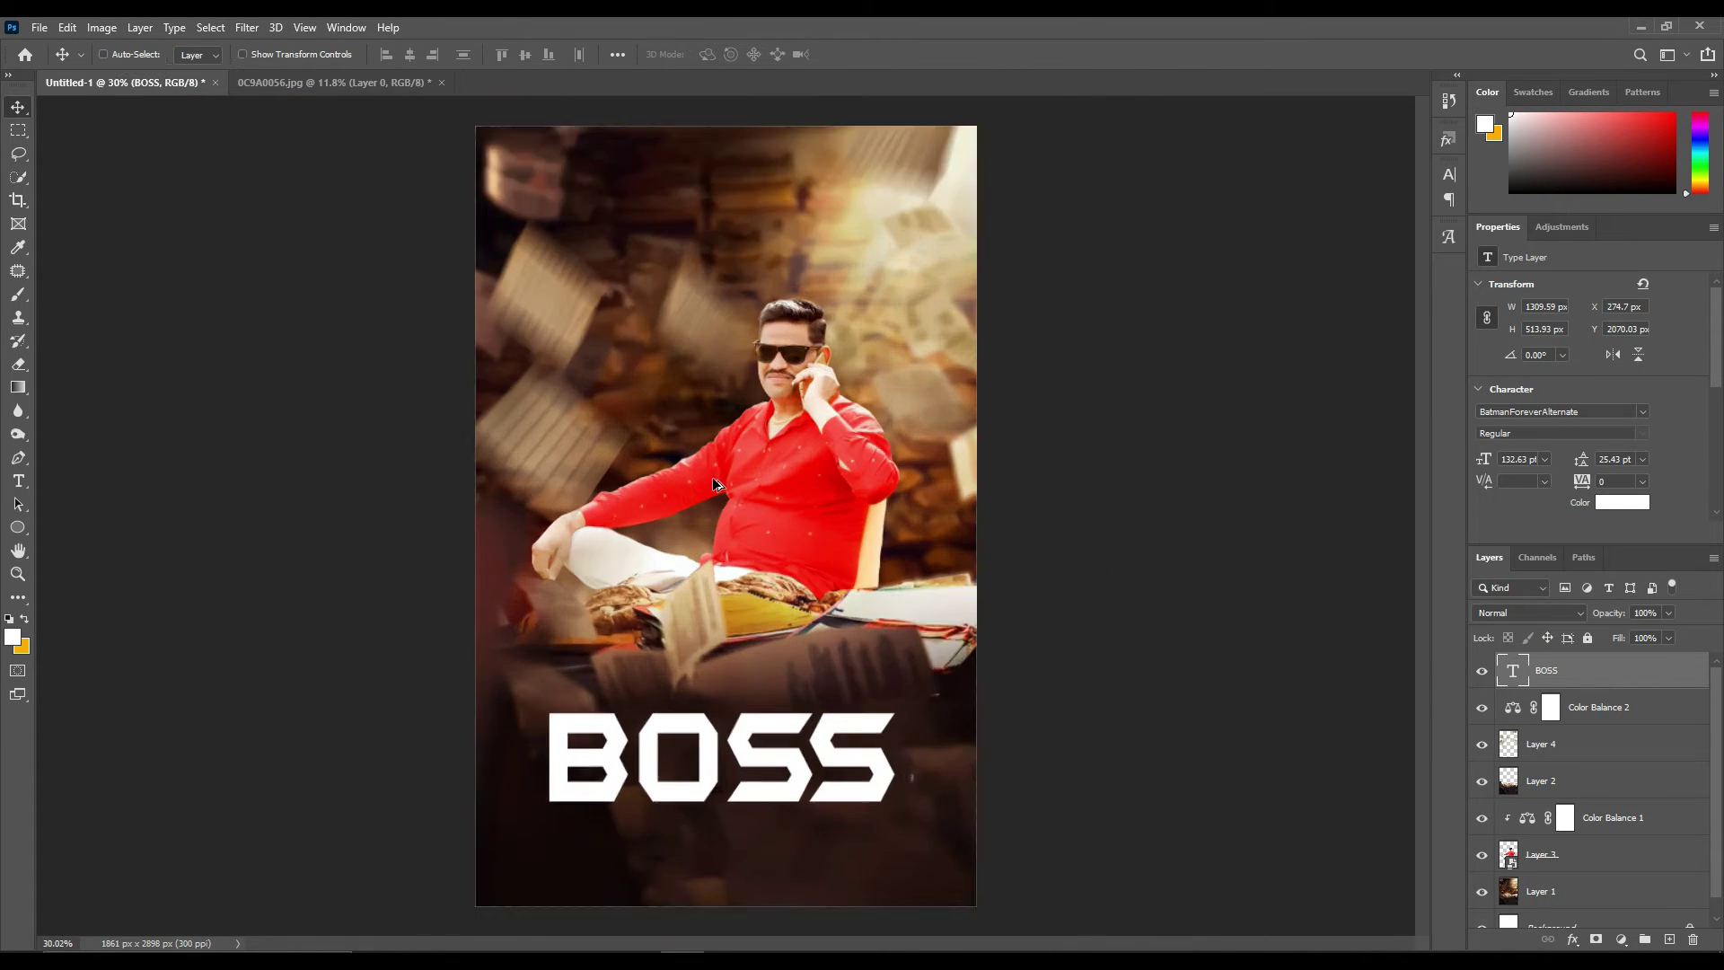
scroll(713, 476, "up", 3)
scroll(794, 519, "up", 2)
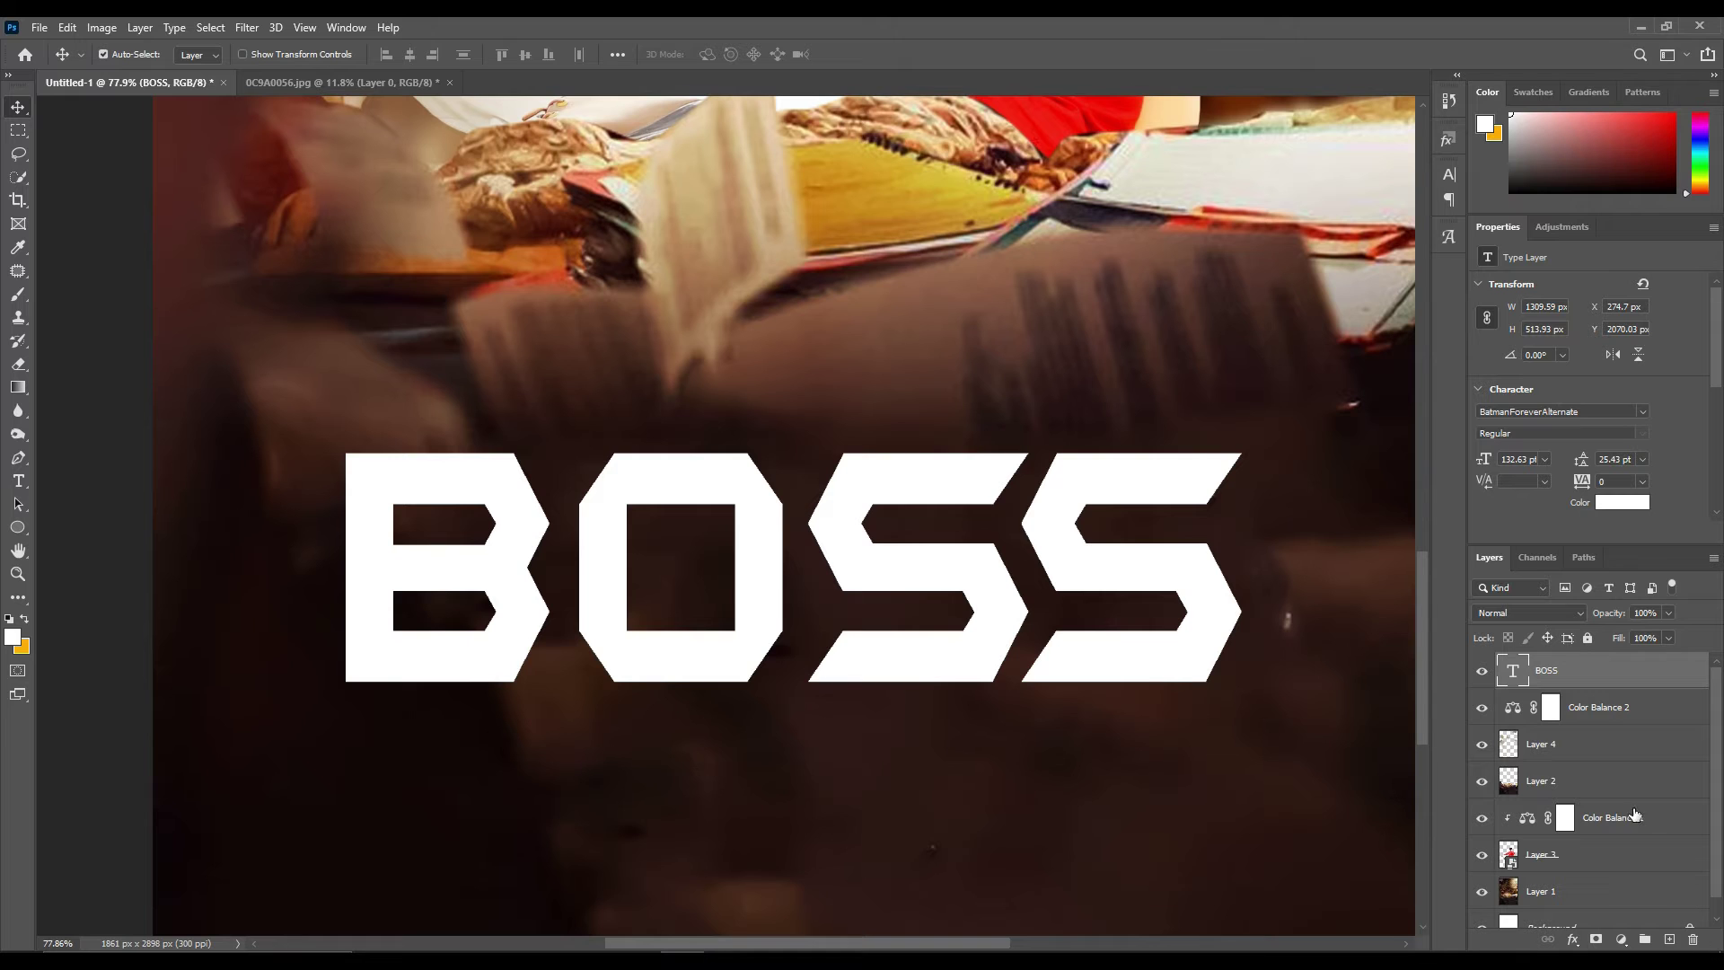
Apply an orange metallic preset style to BOSS, after trying gold and green styles
scroll(725, 516, "down", 5)
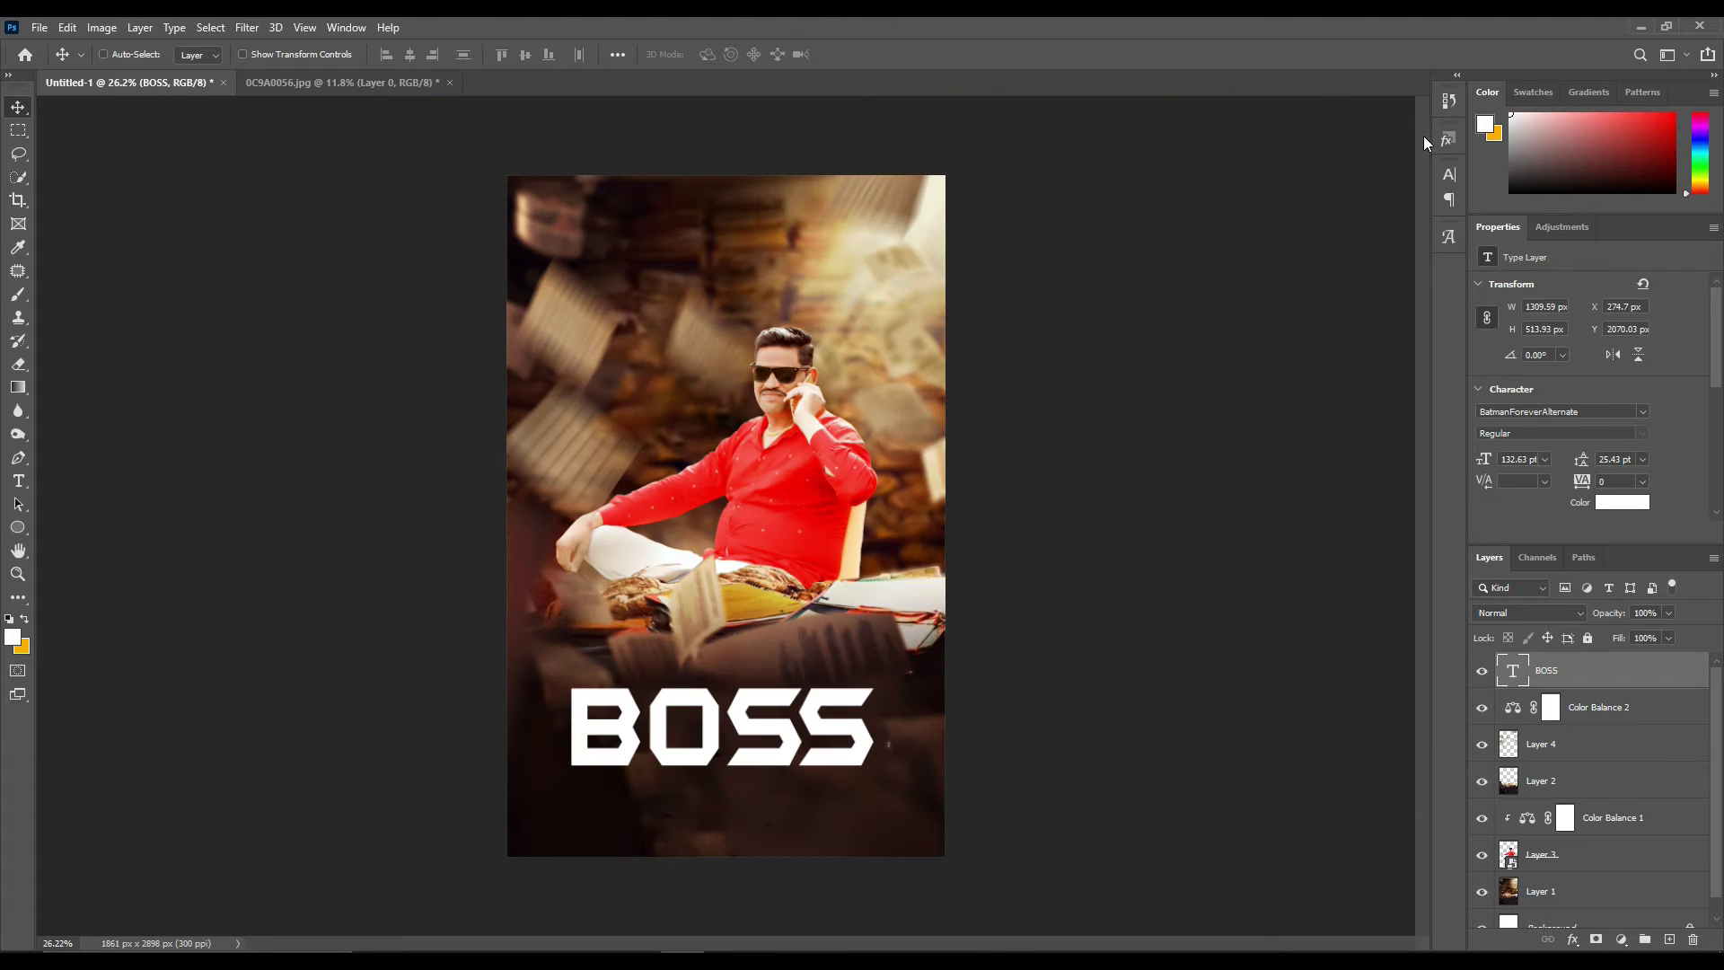
left_click(1447, 139)
left_click(1269, 452)
scroll(1013, 634, "down", 1)
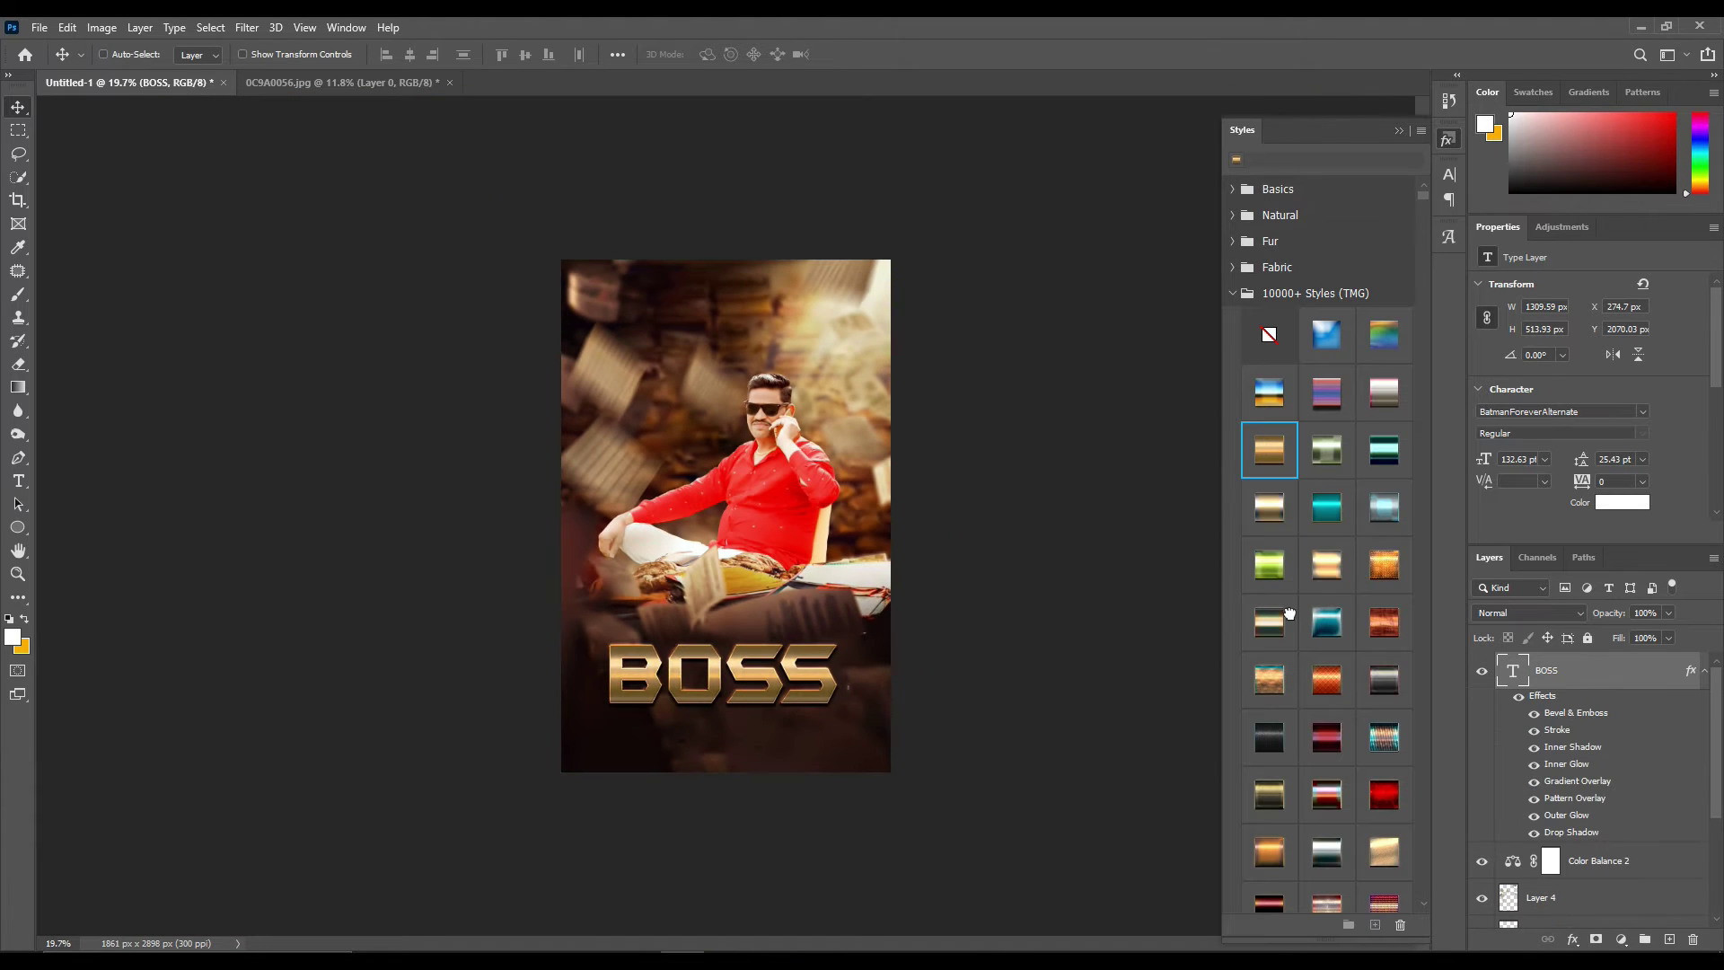
left_click(1270, 564)
left_click(1383, 680)
left_click(1327, 680)
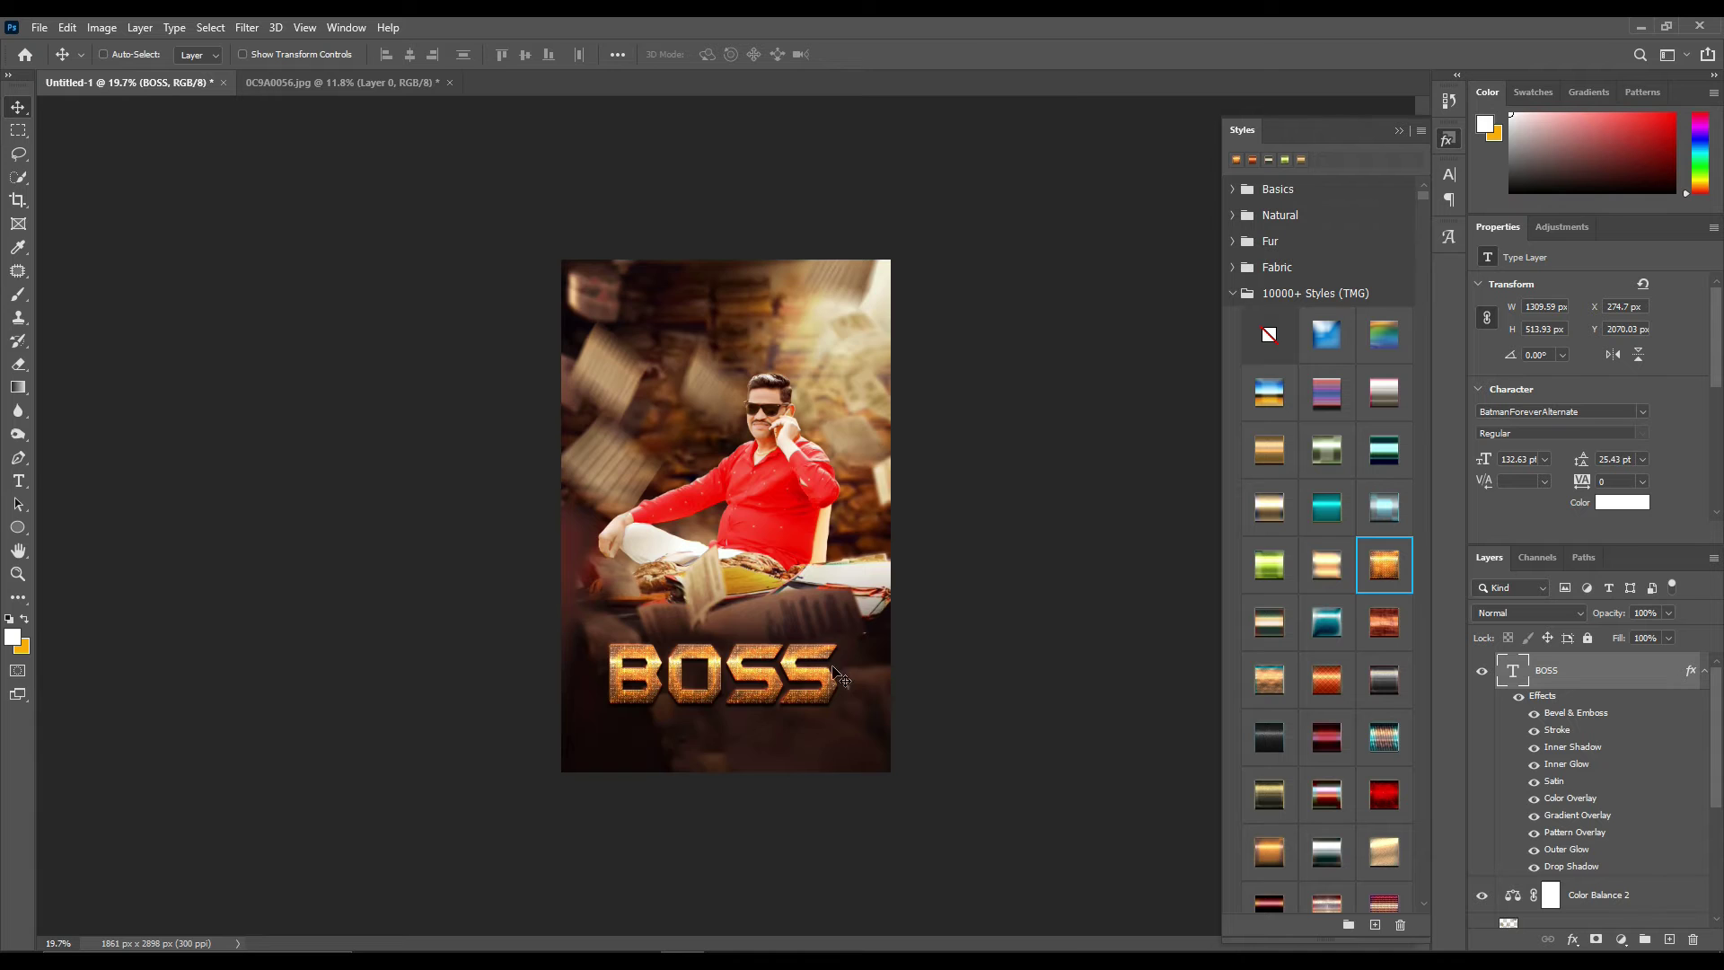
Nudge the styled BOSS title slightly right and down
scroll(835, 674, "up", 5)
mouse_move(811, 777)
left_mouse_down()
mouse_move(824, 792)
mouse_move(878, 396)
mouse_move(816, 354)
left_mouse_up()
left_click(18, 481)
scroll(399, 399, "down", 3)
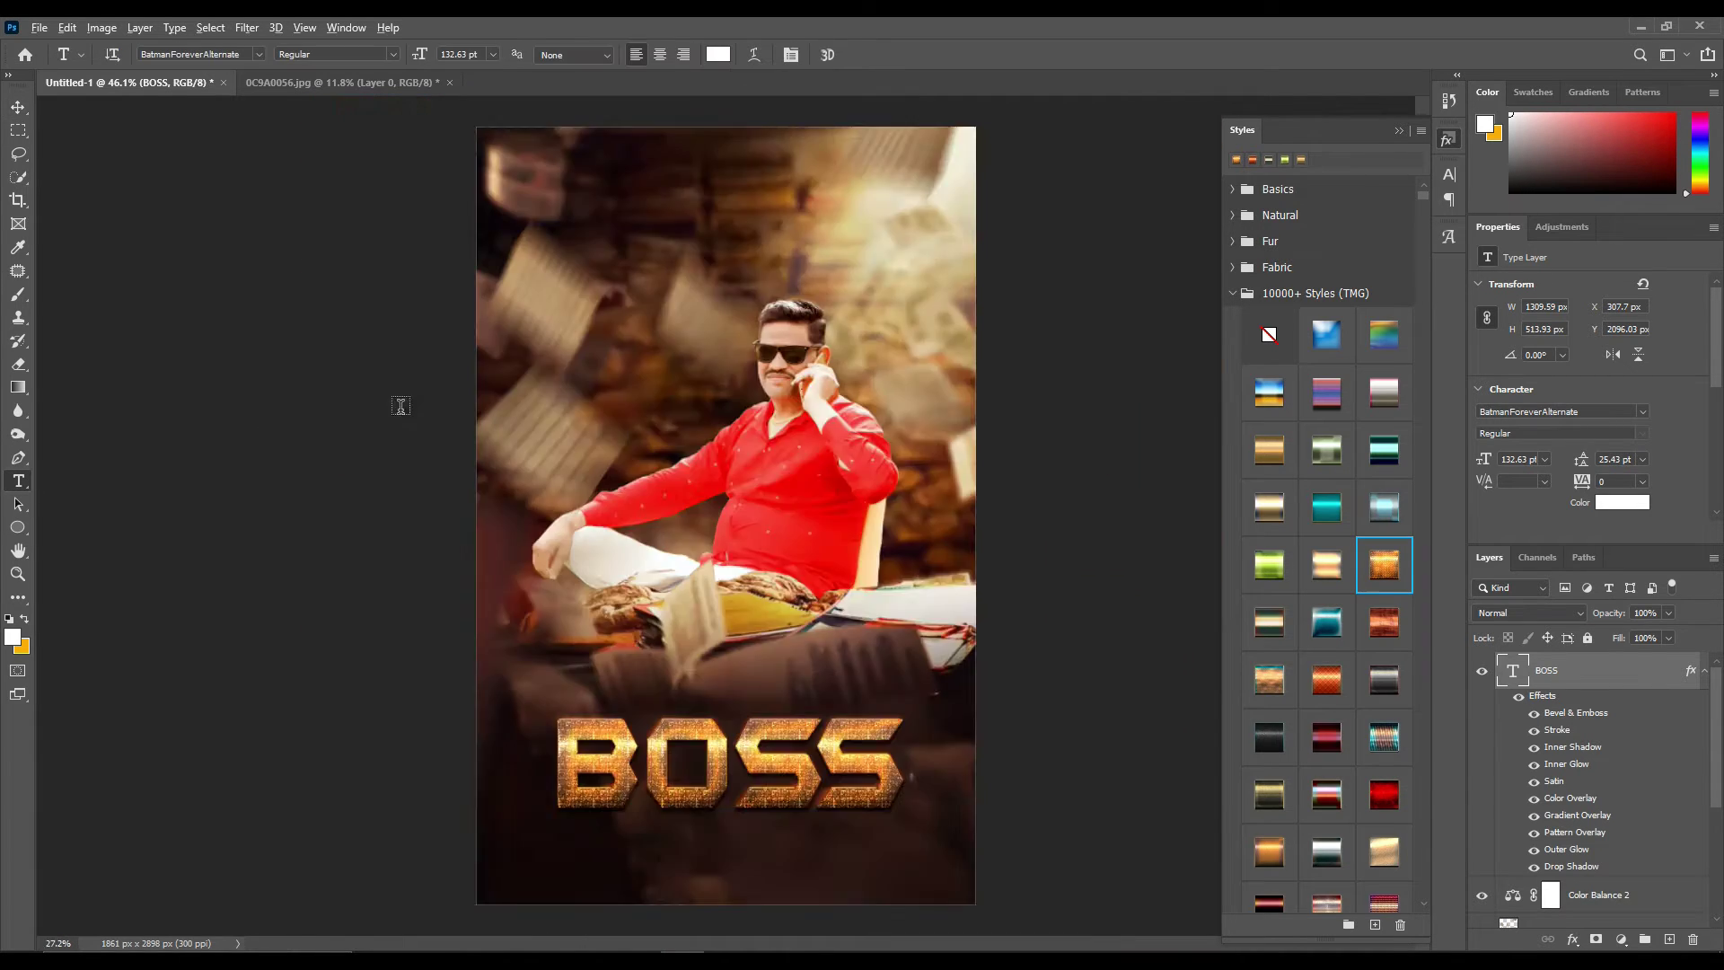
scroll(399, 400, "down", 2)
Add a HAPPY BIRTHDAY text line in the Antipasto font
left_click(680, 388)
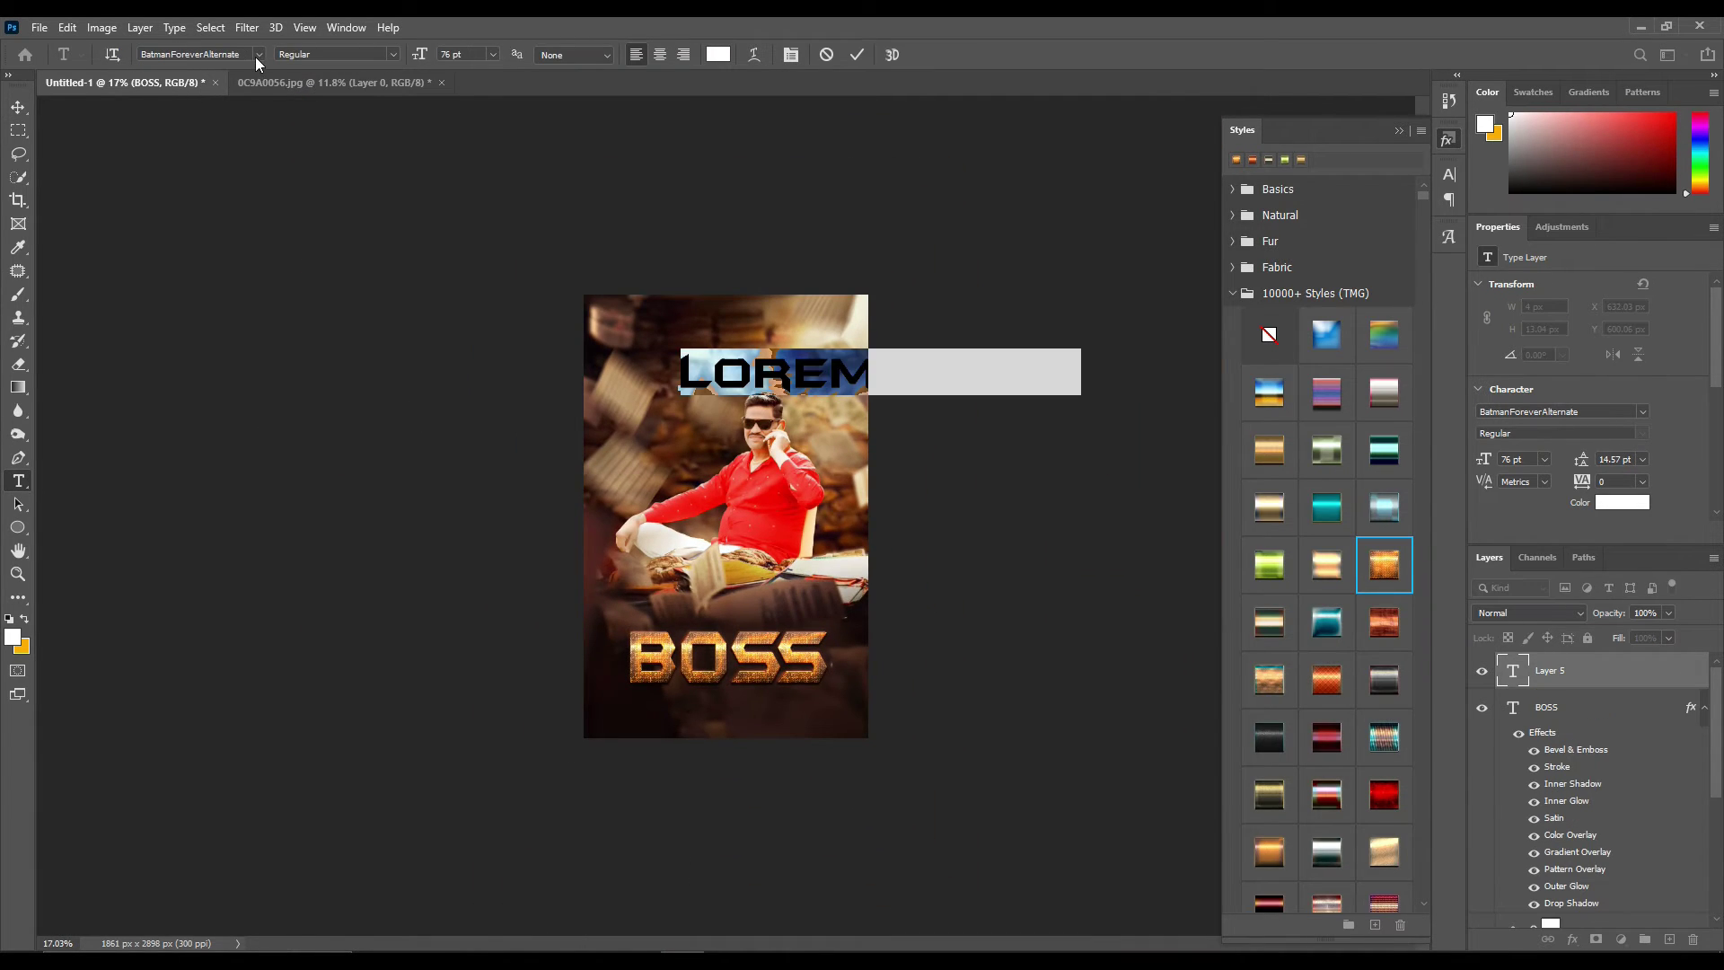
left_click(255, 57)
left_click(179, 135)
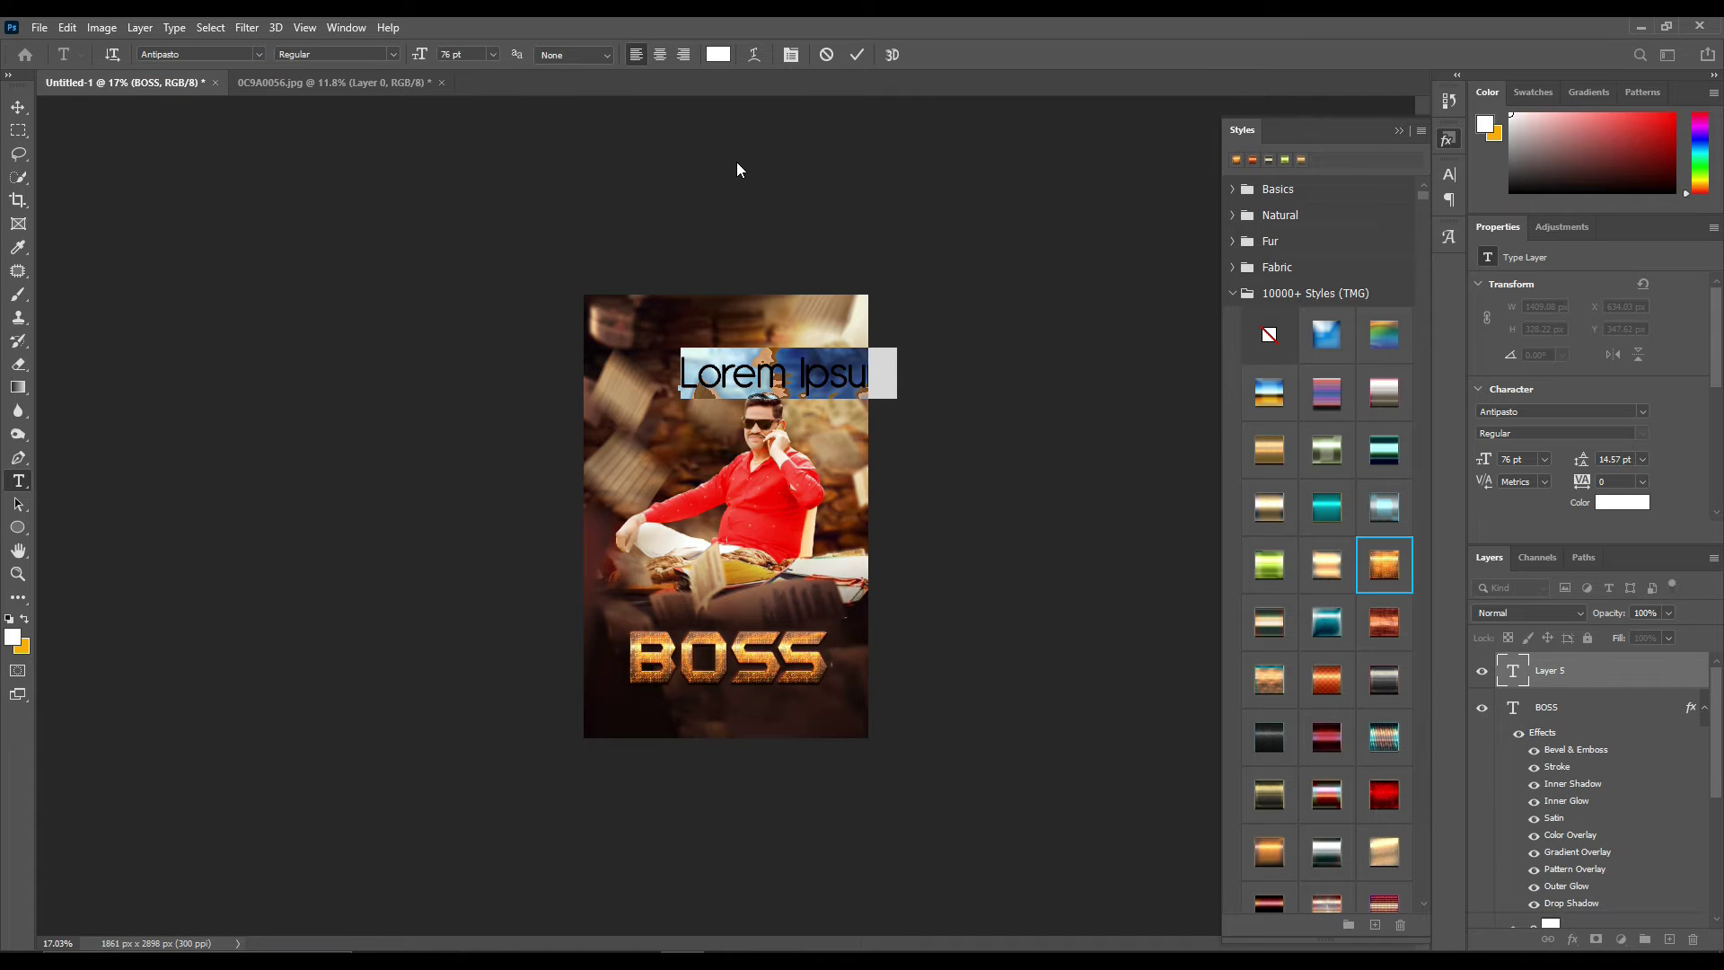
type("HAPPY BIRTHDAY")
key("ctrl+a")
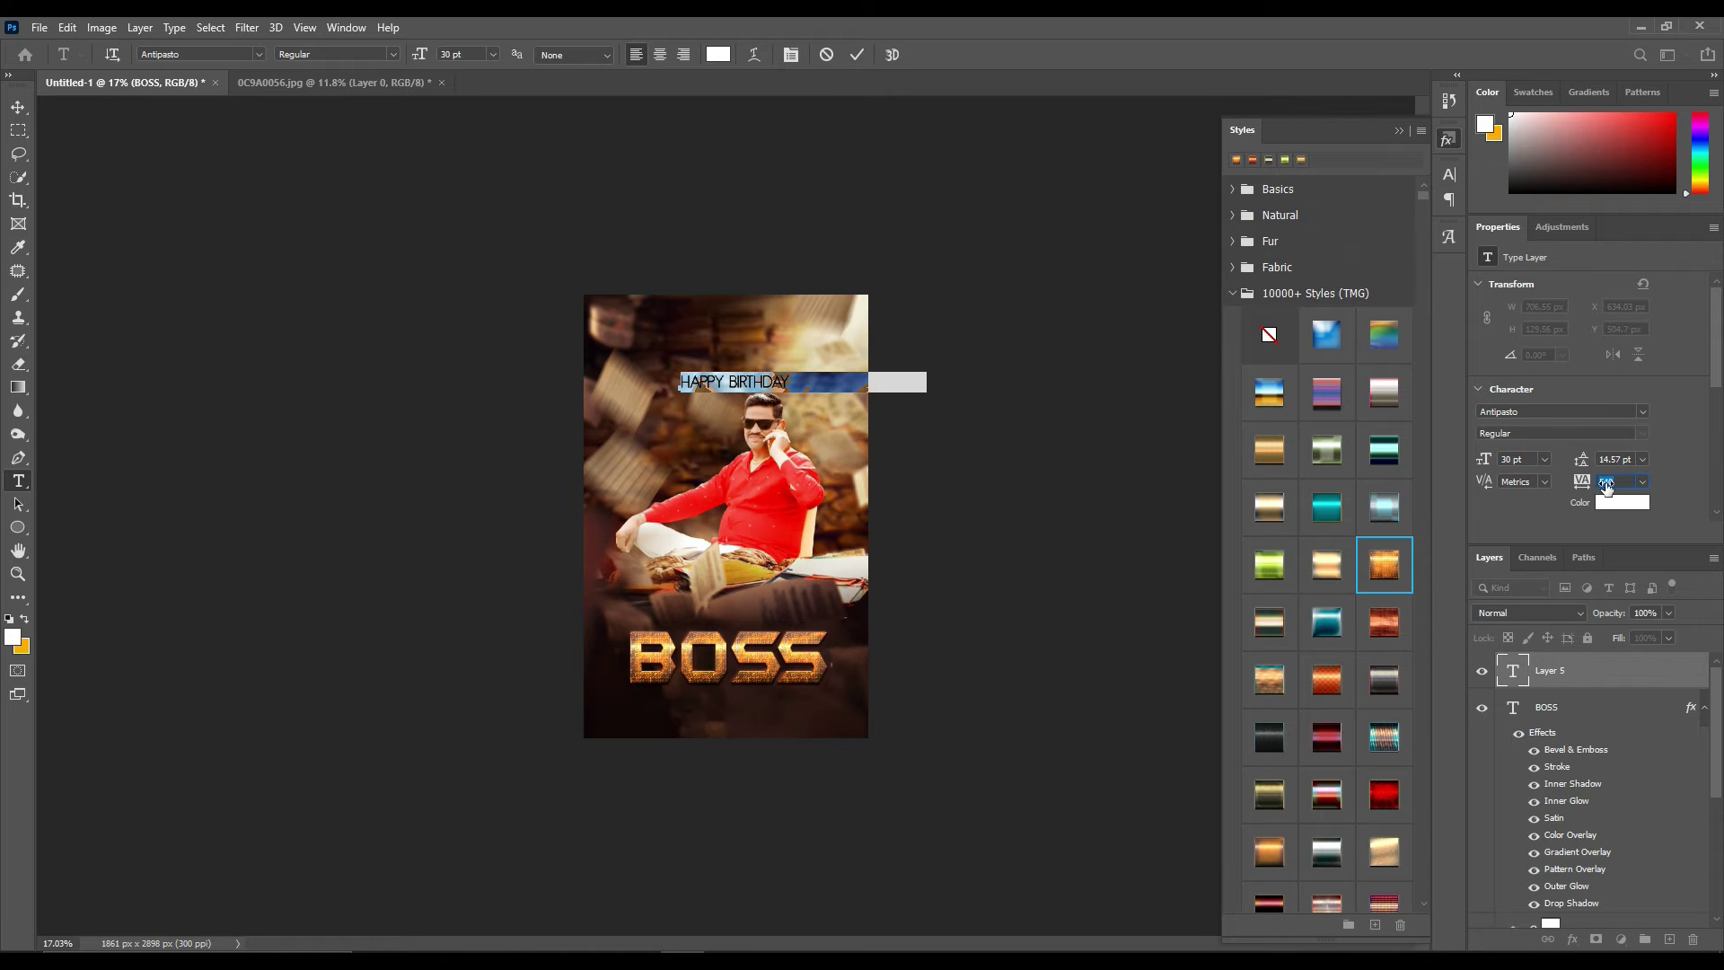
left_click(14, 109)
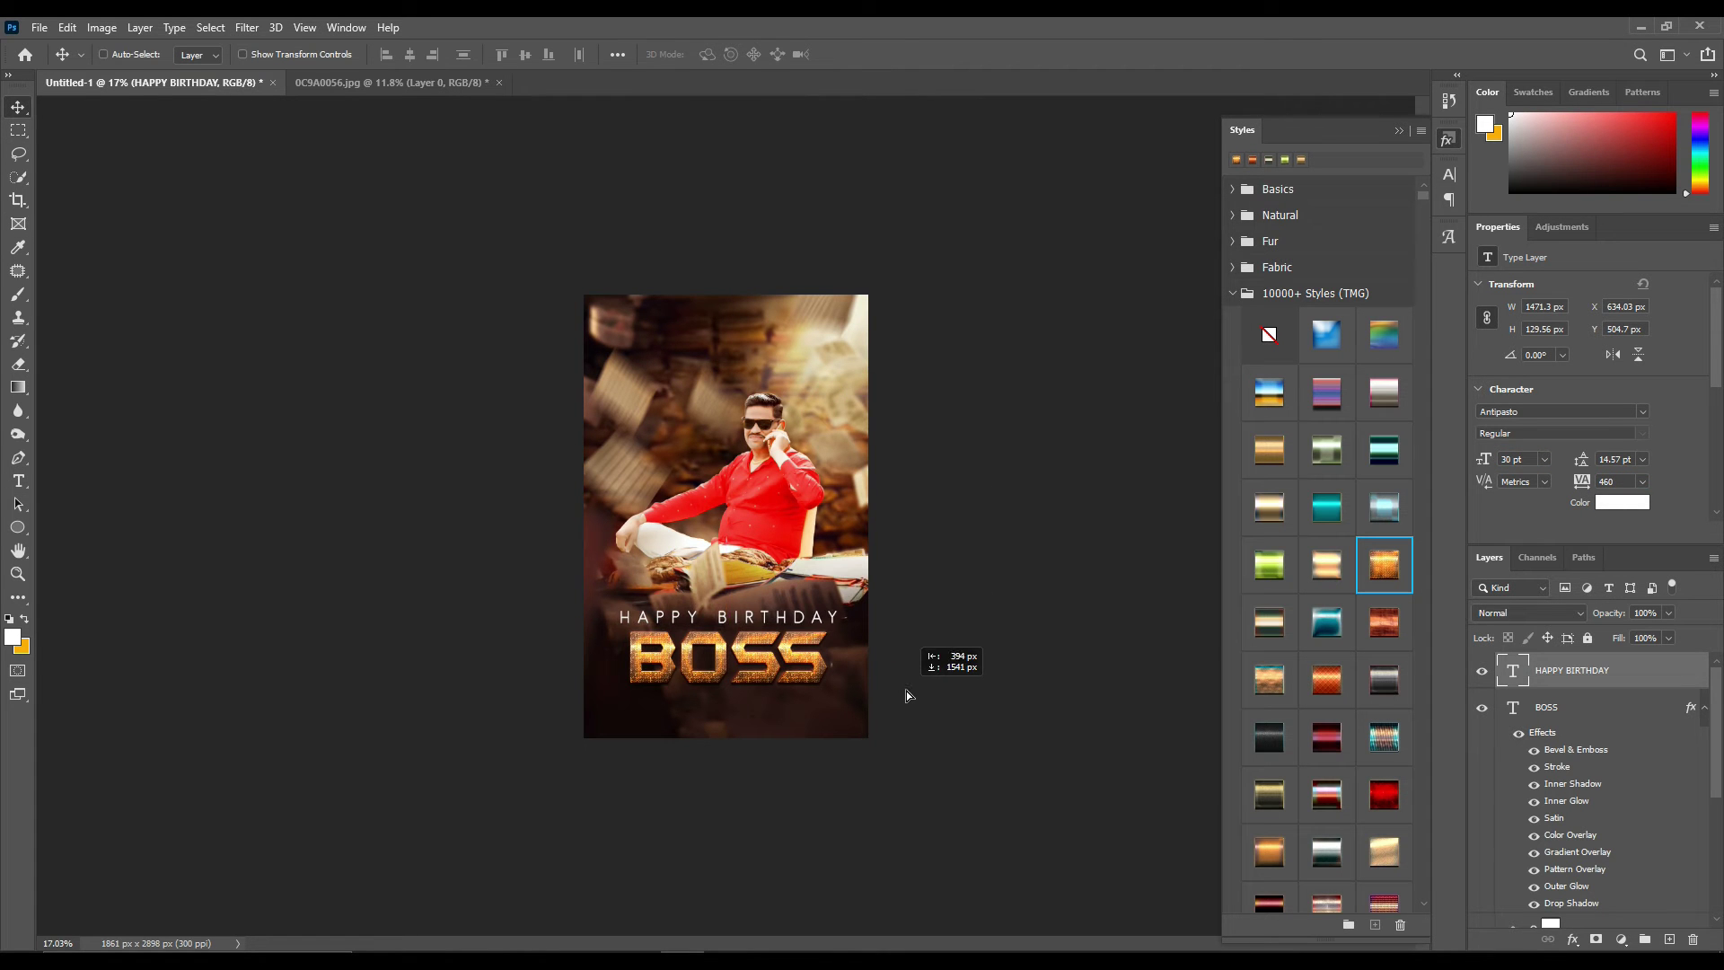
Shrink HAPPY BIRTHDAY to about 69% and centre it just above BOSS
key("alt+bracketleft")
scroll(811, 738, "up", 5)
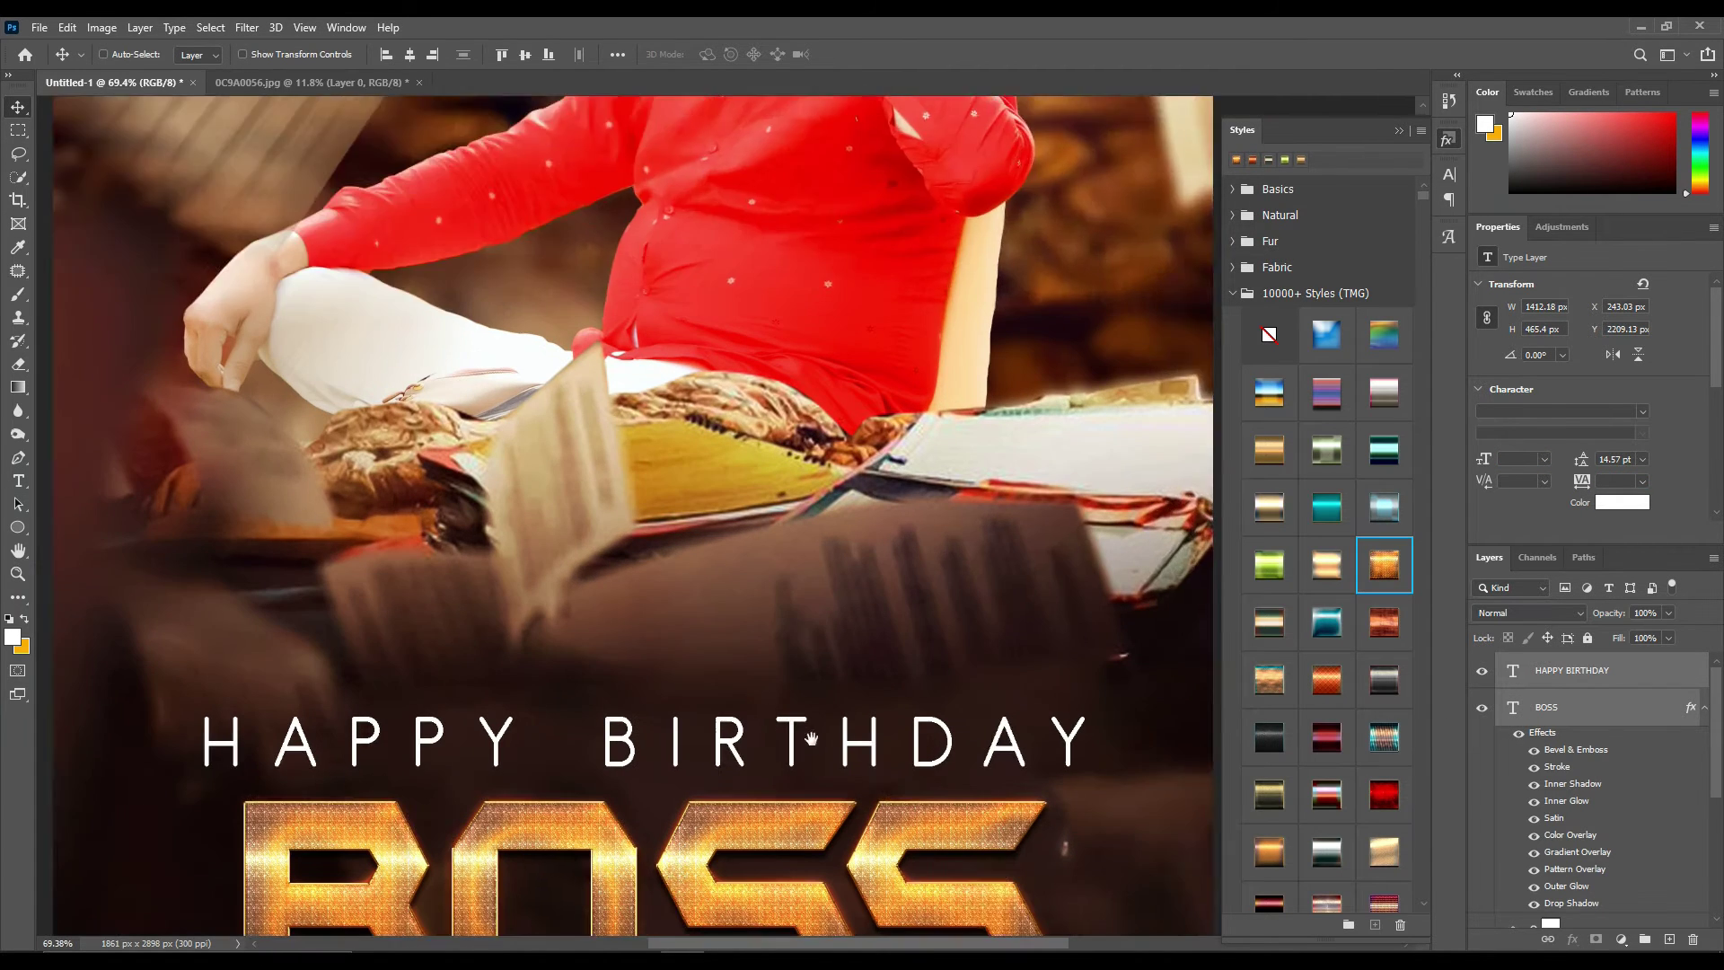
left_click_drag(811, 738, 877, 531)
key("alt+bracketright")
key("ctrl+t")
left_click_drag(1187, 534, 900, 534)
left_click_drag(781, 541, 916, 559)
key("Return")
Check that HAPPY BIRTHDAY is aligned above the BOSS title
scroll(460, 565, "down", 5)
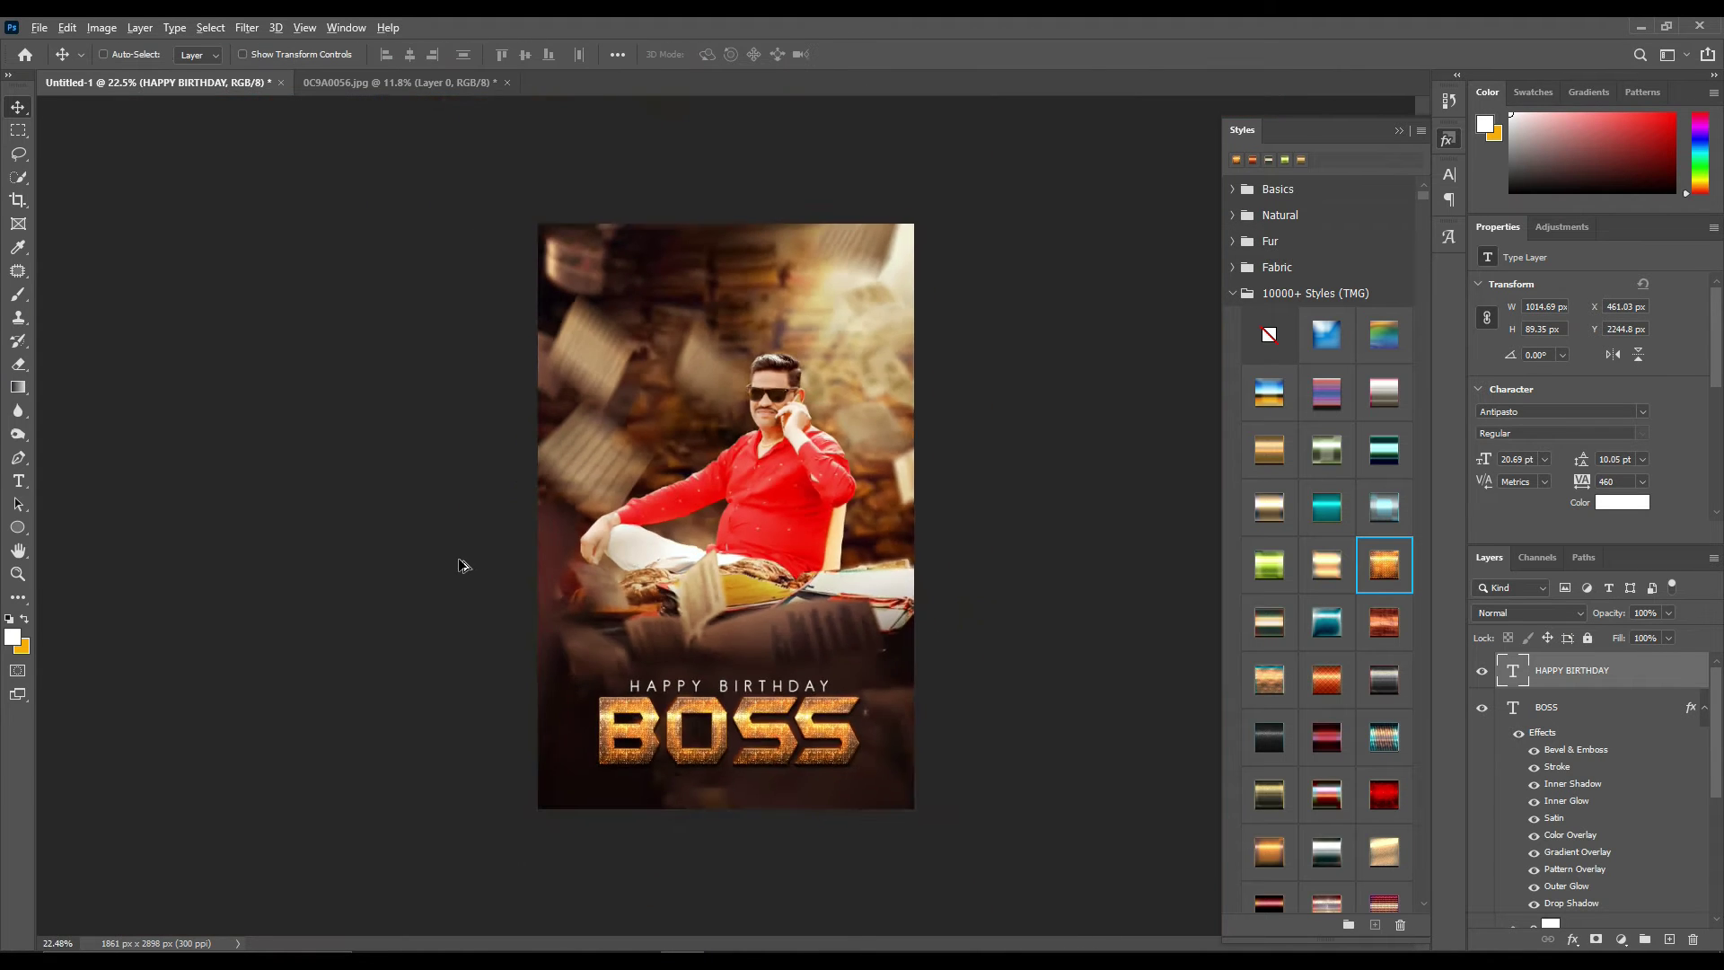
scroll(460, 564, "up", 6)
left_click(976, 486)
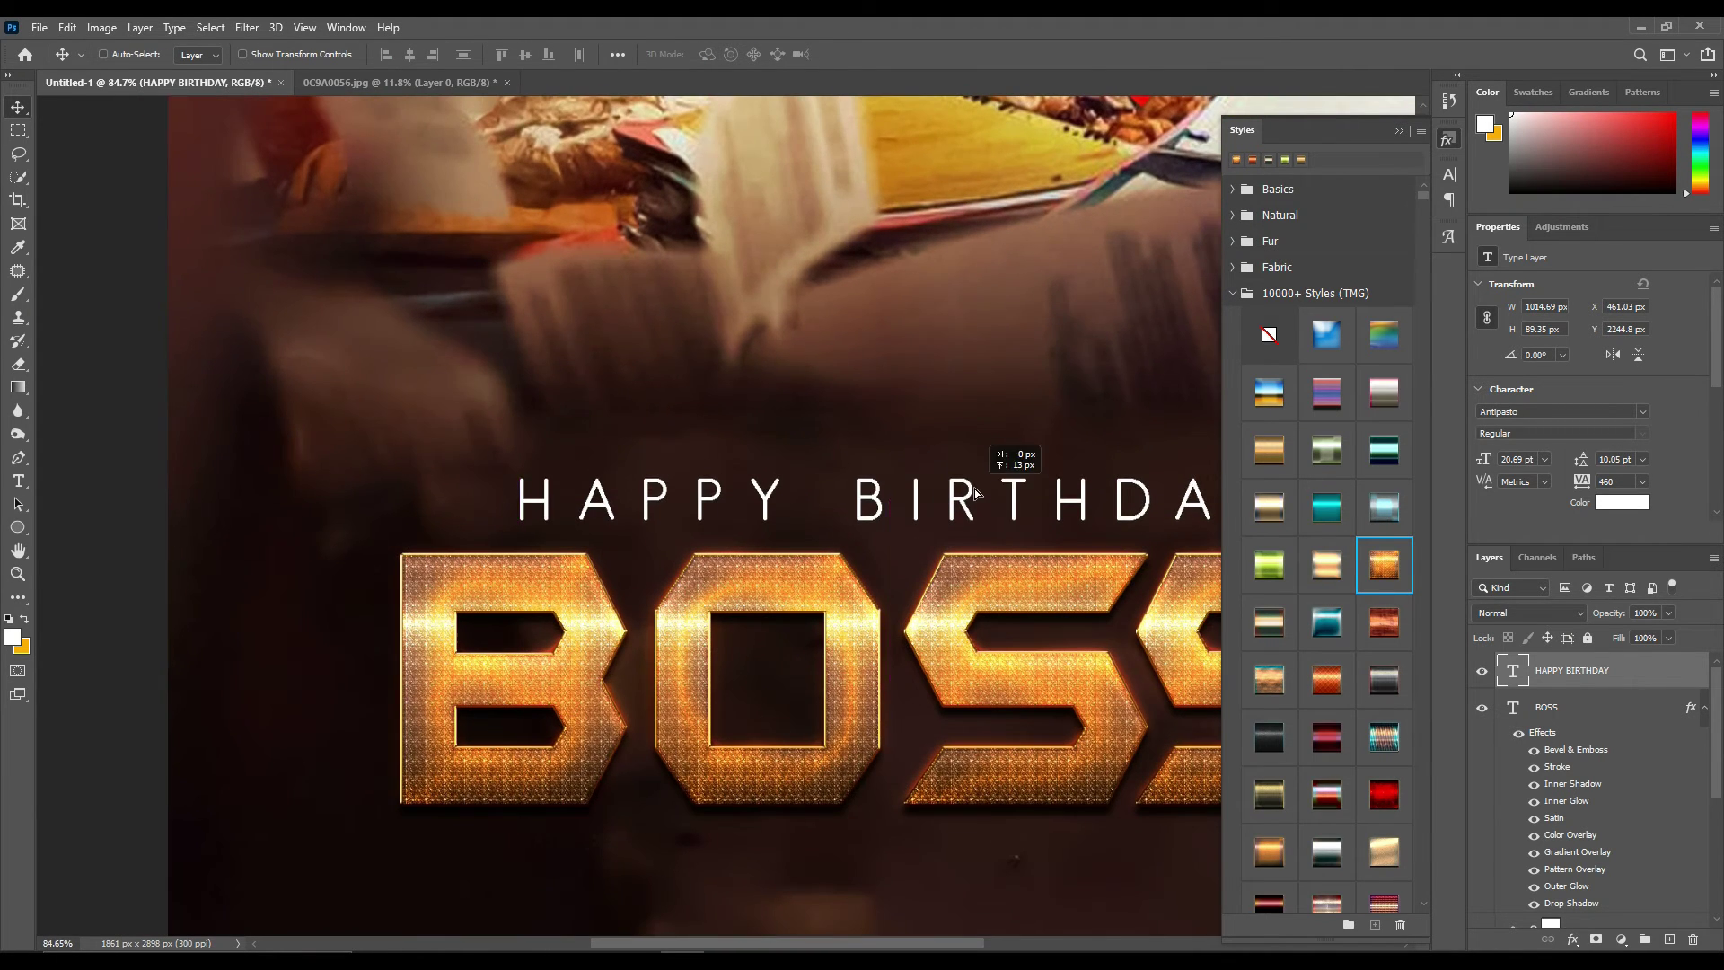
scroll(973, 488, "down", 3)
scroll(709, 416, "down", 2)
scroll(708, 415, "down", 2)
scroll(709, 415, "up", 3)
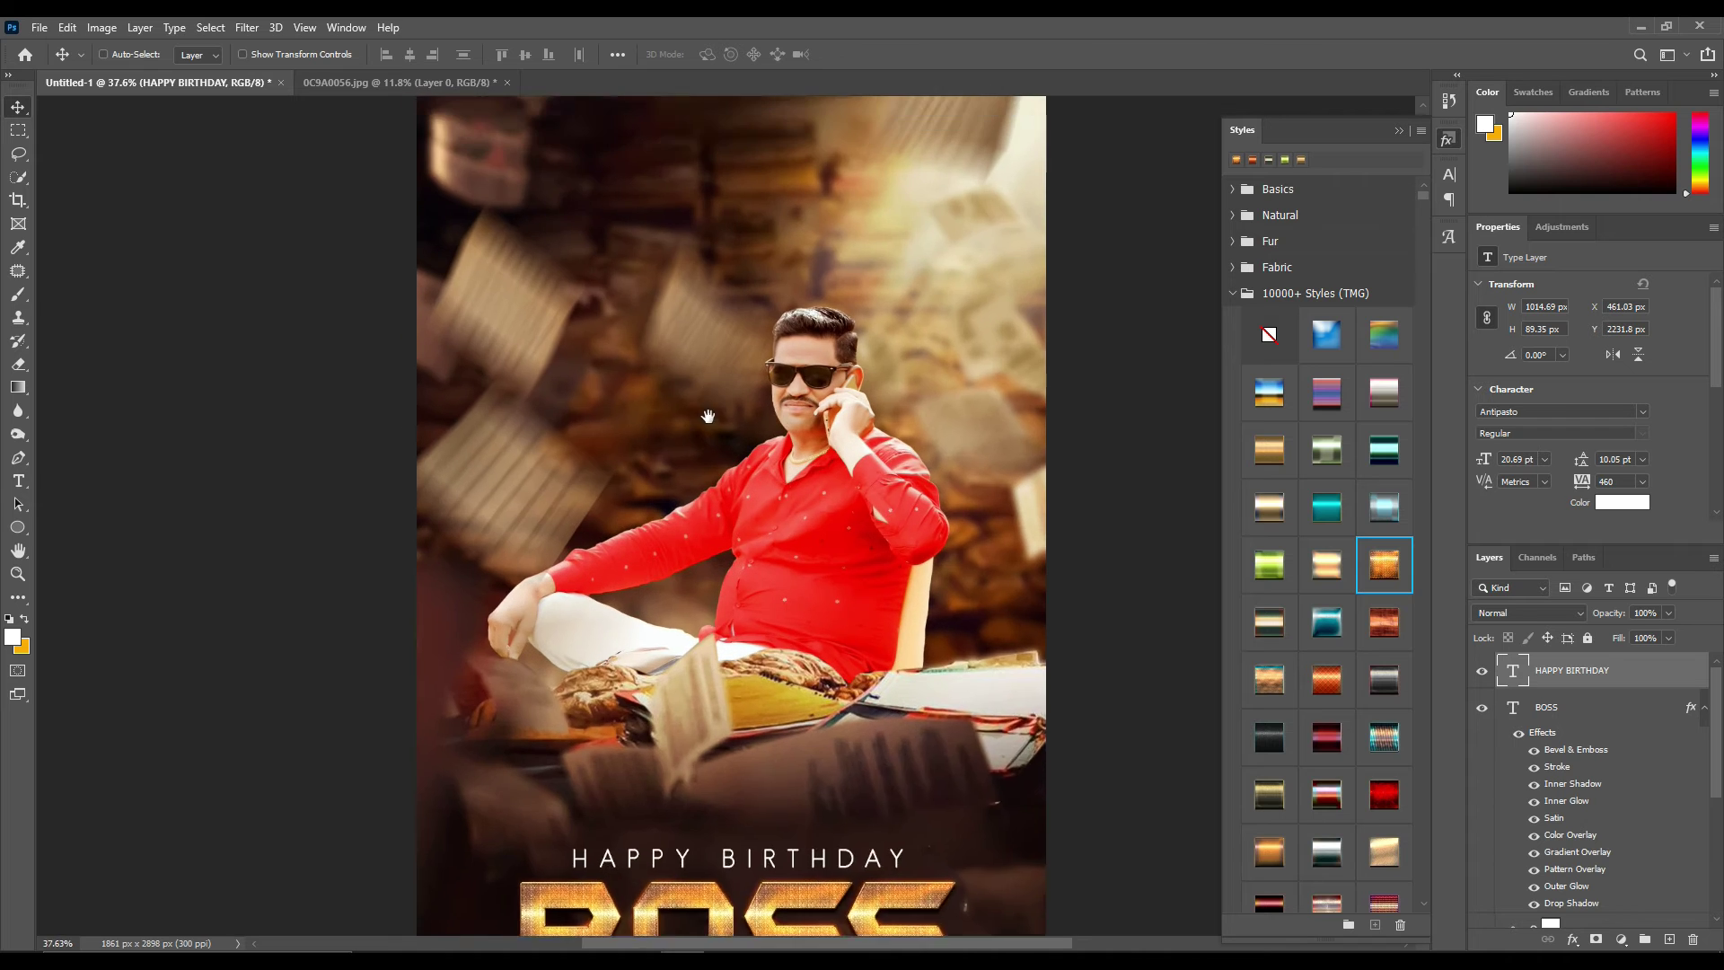
scroll(708, 416, "down", 1)
Copy HAPPY BIRTHDAY to the top as HUKUMAT, with tracking 0 and Alte Haas Grotesk
left_click_drag(727, 707, 687, 310)
double_click(1513, 670)
left_click(1642, 481)
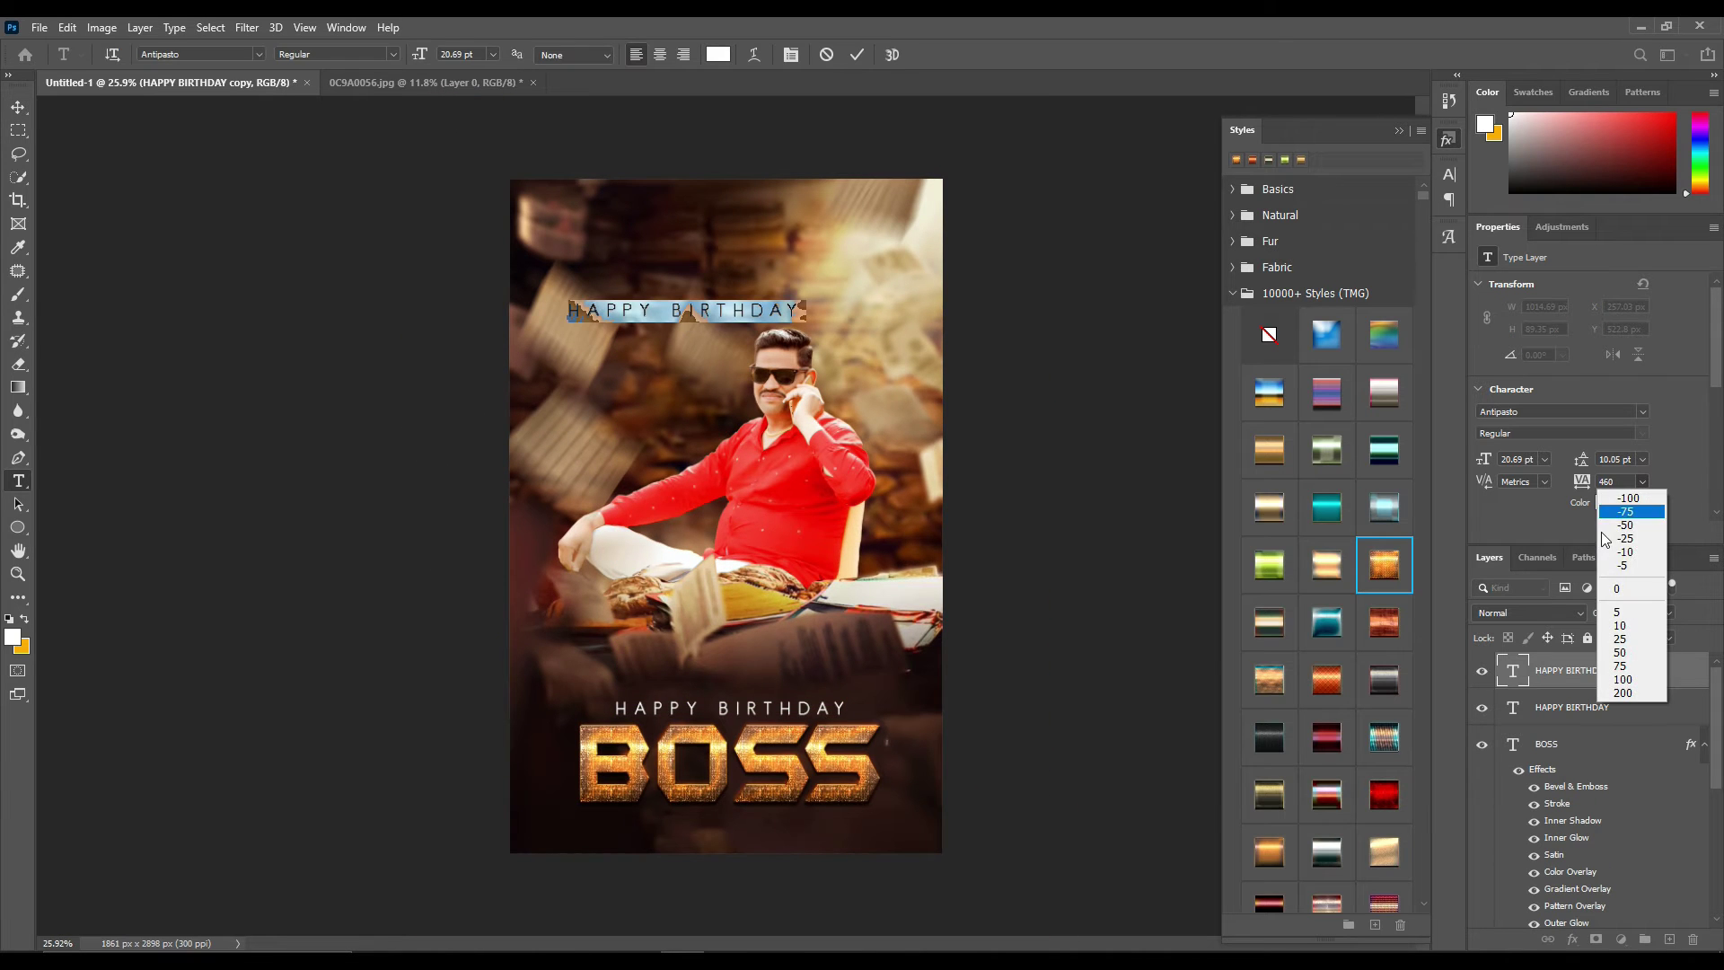
left_click(1616, 589)
left_click(1642, 412)
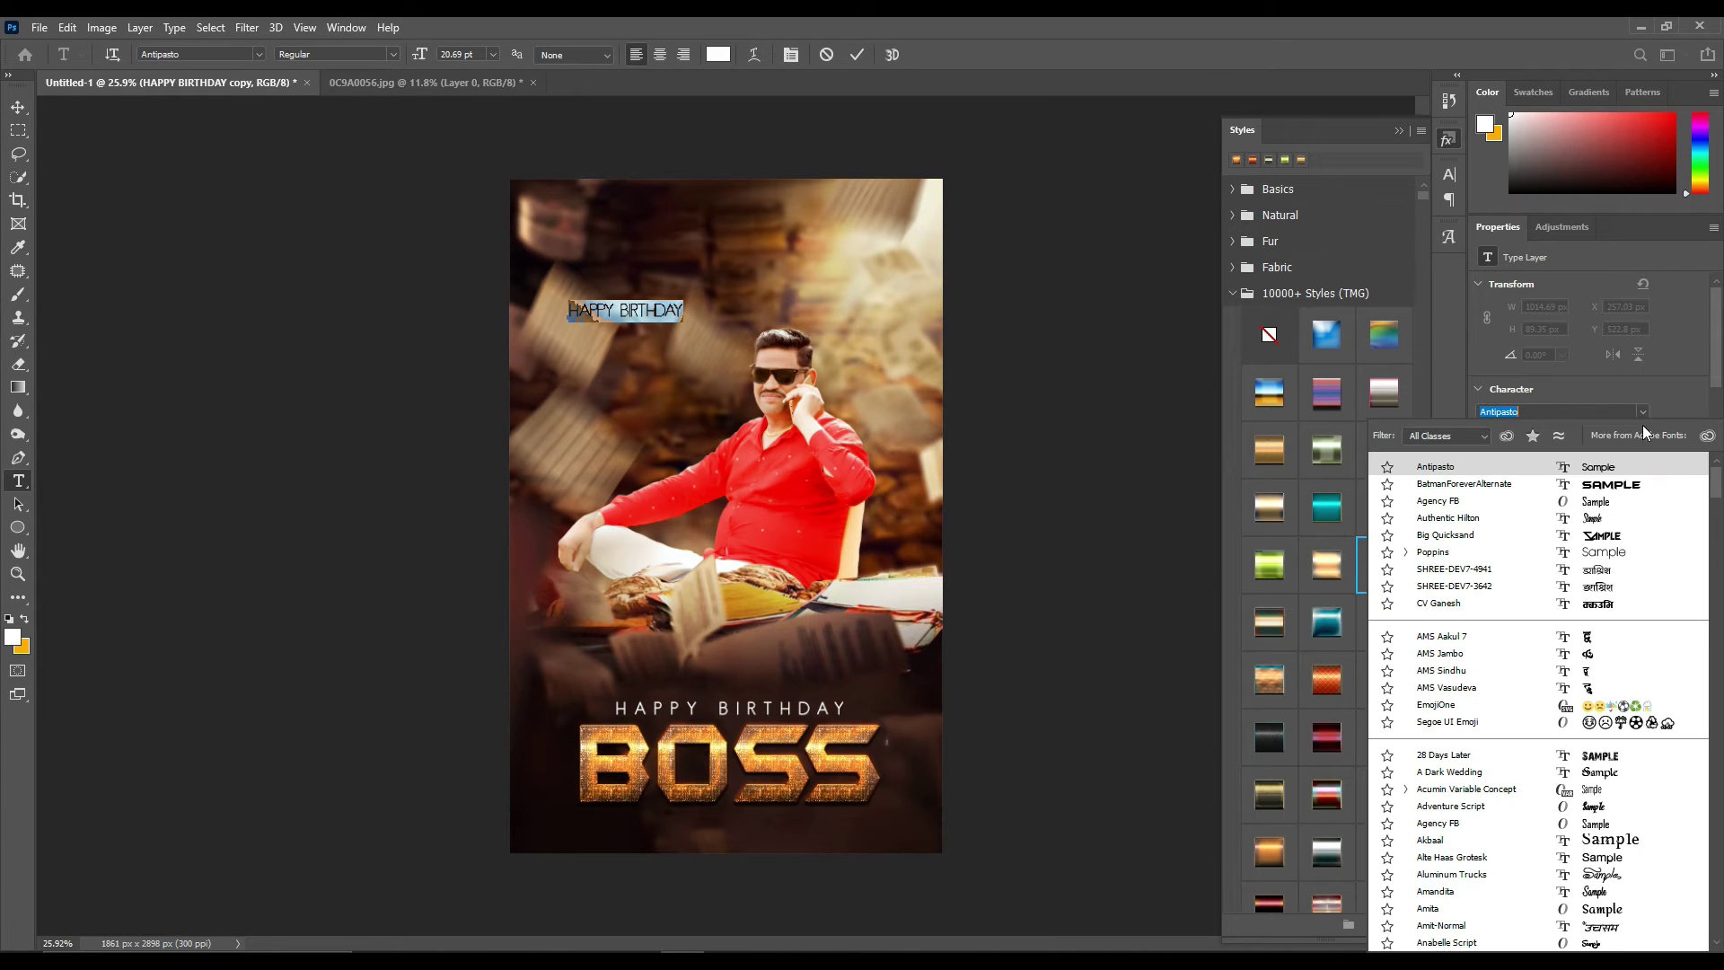
left_click(1562, 528)
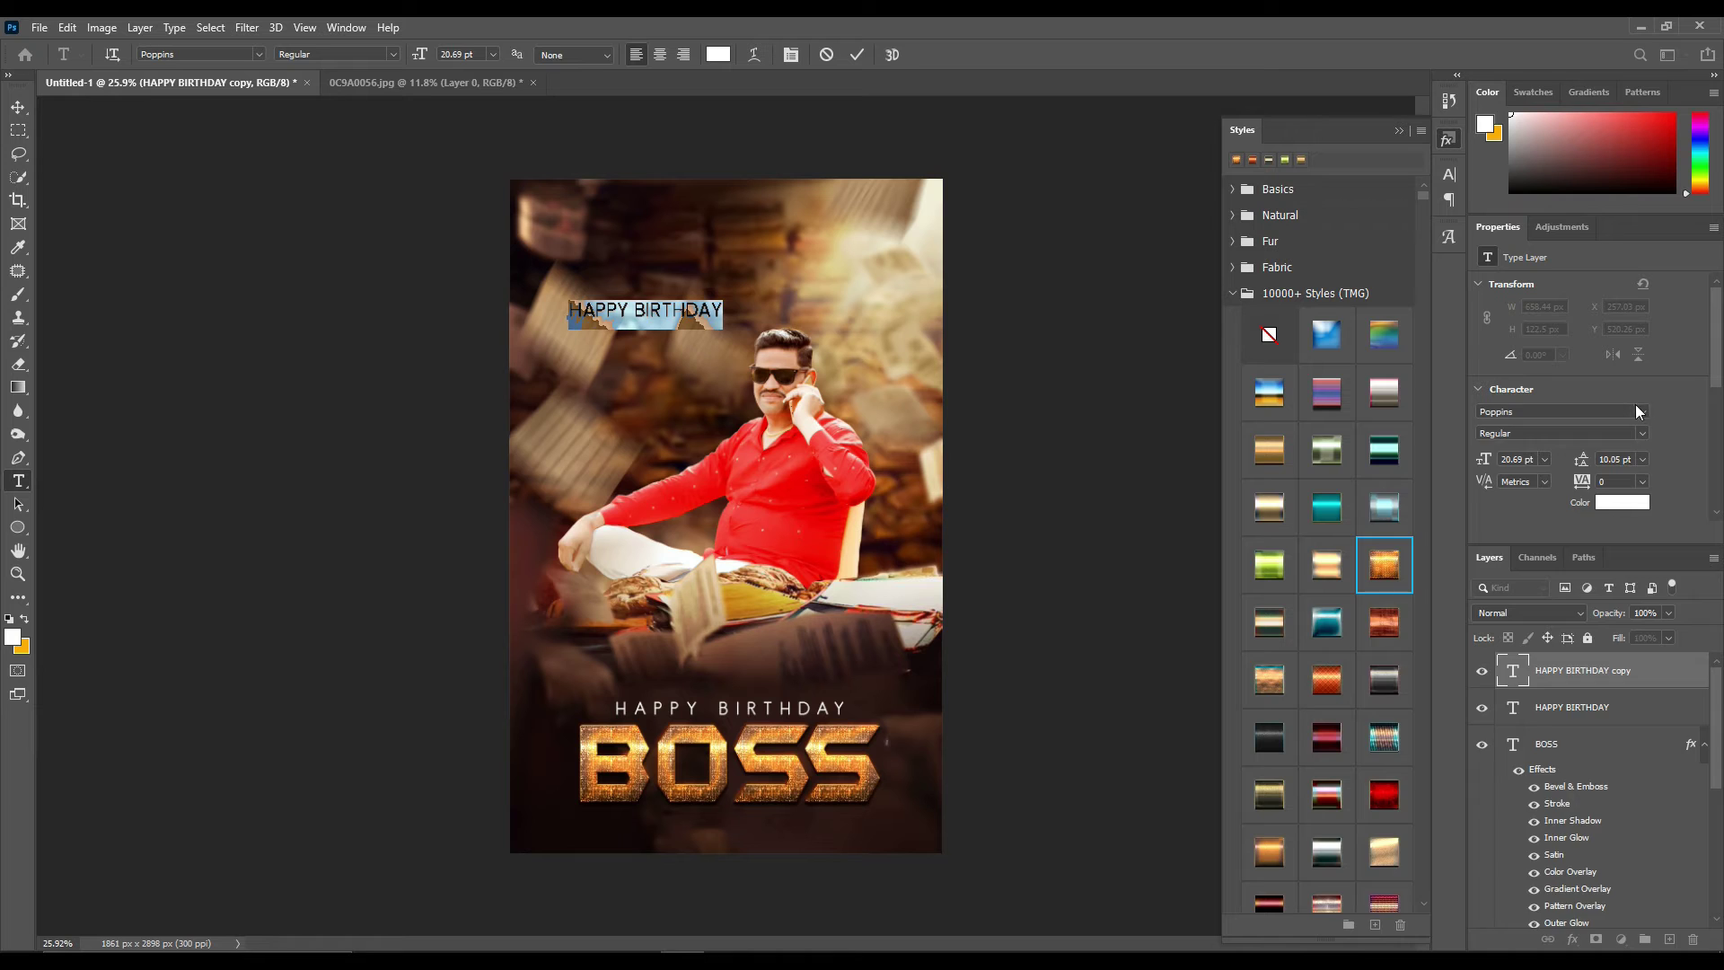
left_click(1637, 411)
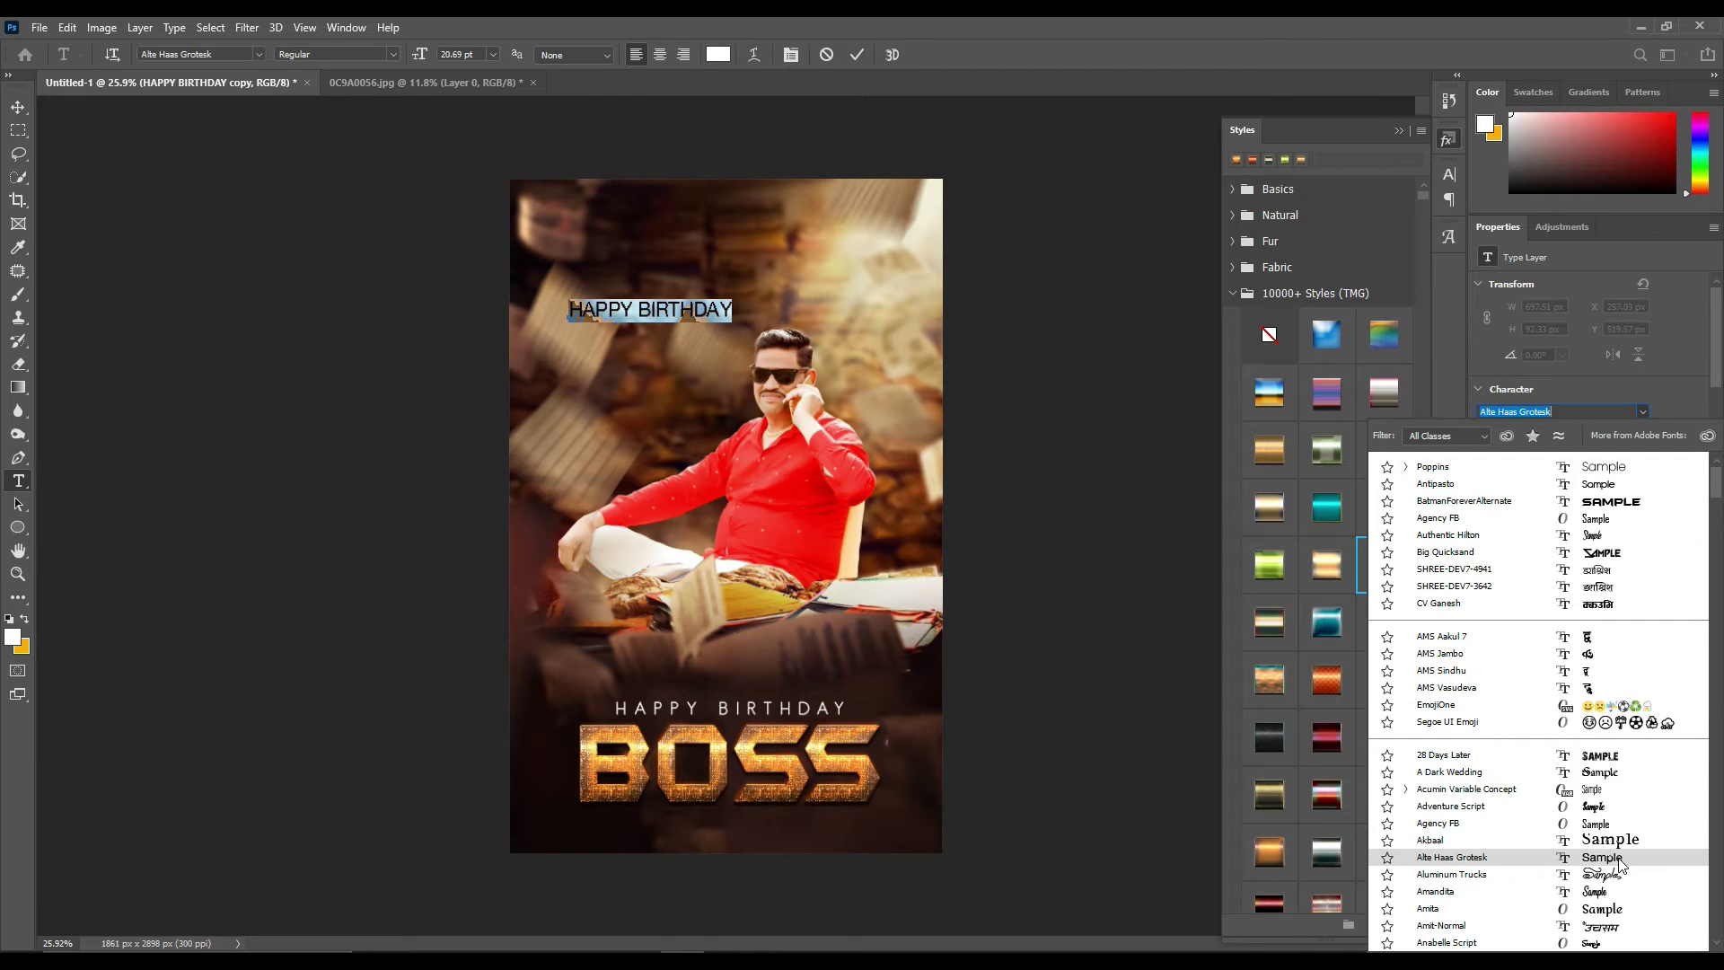
left_click(1620, 862)
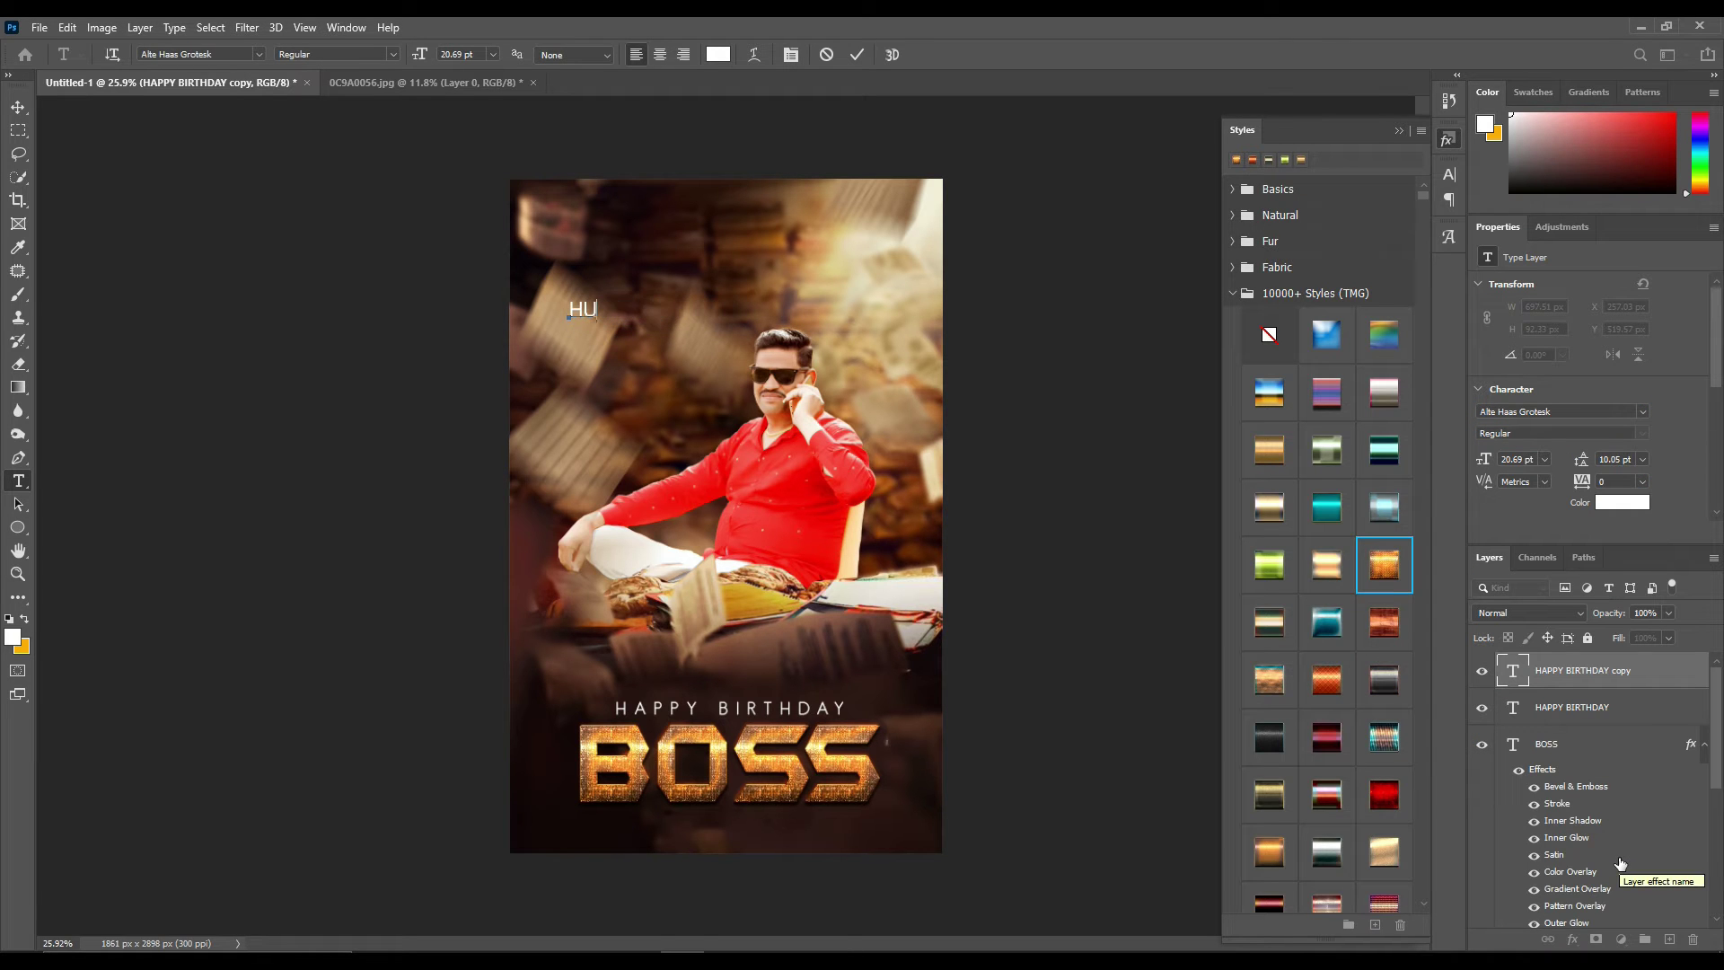
left_click(18, 107)
scroll(616, 309, "up", 5)
Duplicate HUKUMAT into VAHI below it and KARTA beside VAHI
left_click_drag(814, 343, 786, 386)
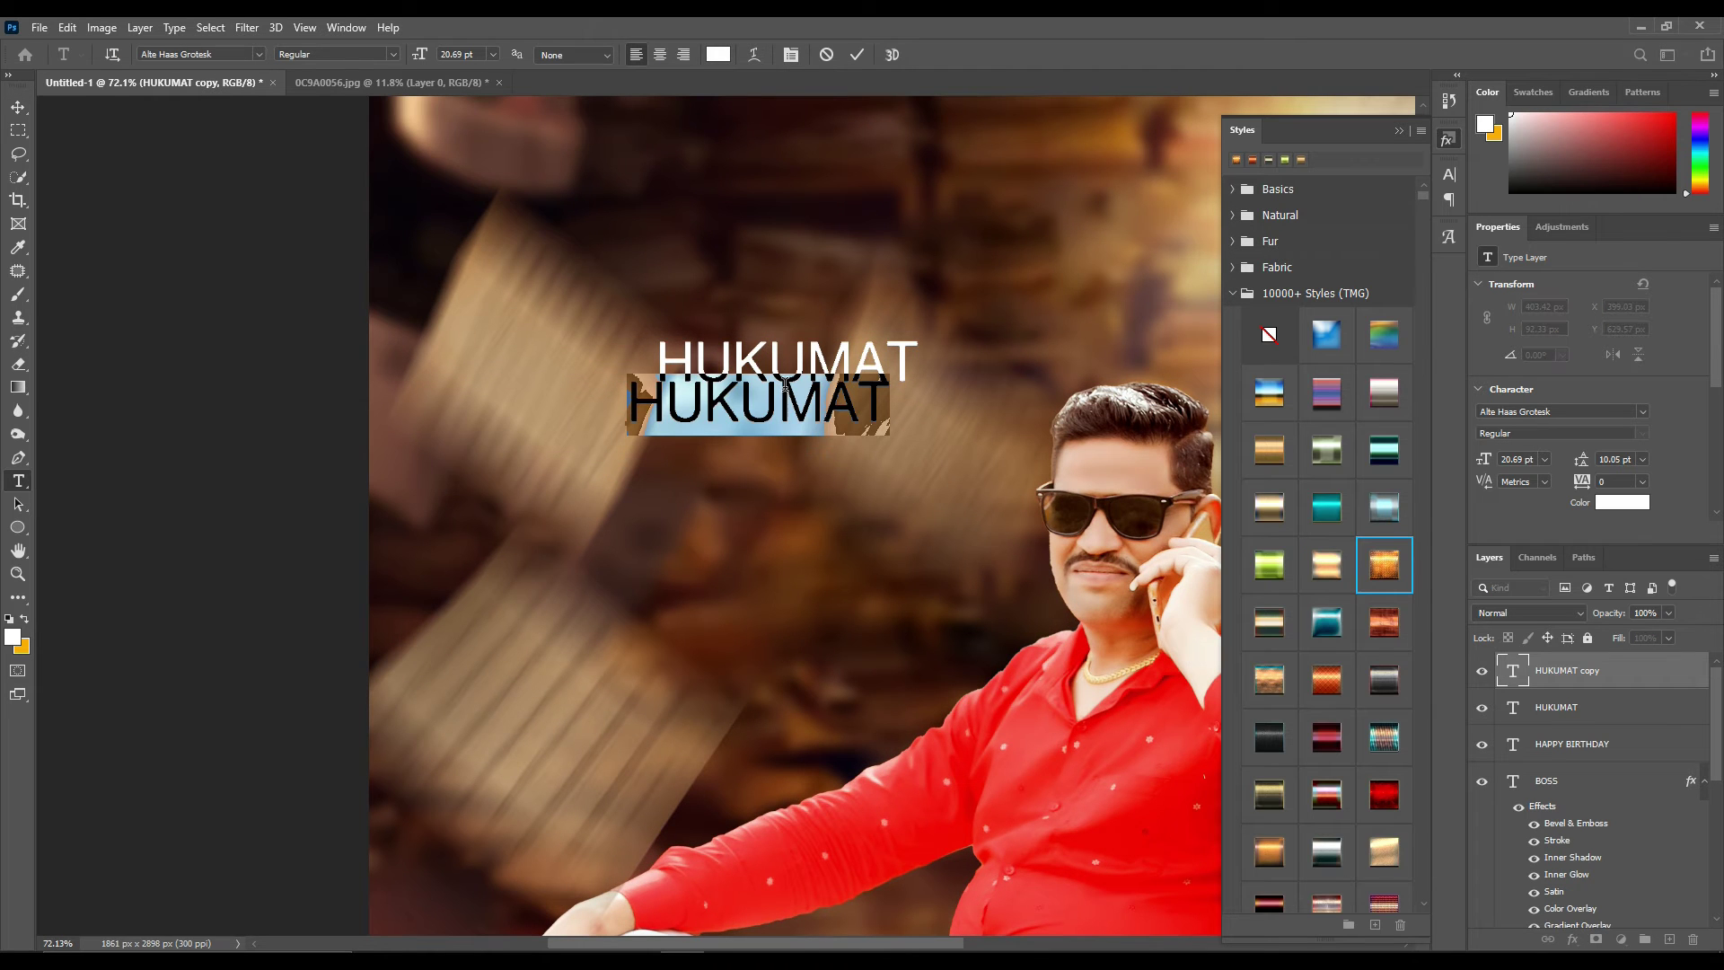
type("VAHI")
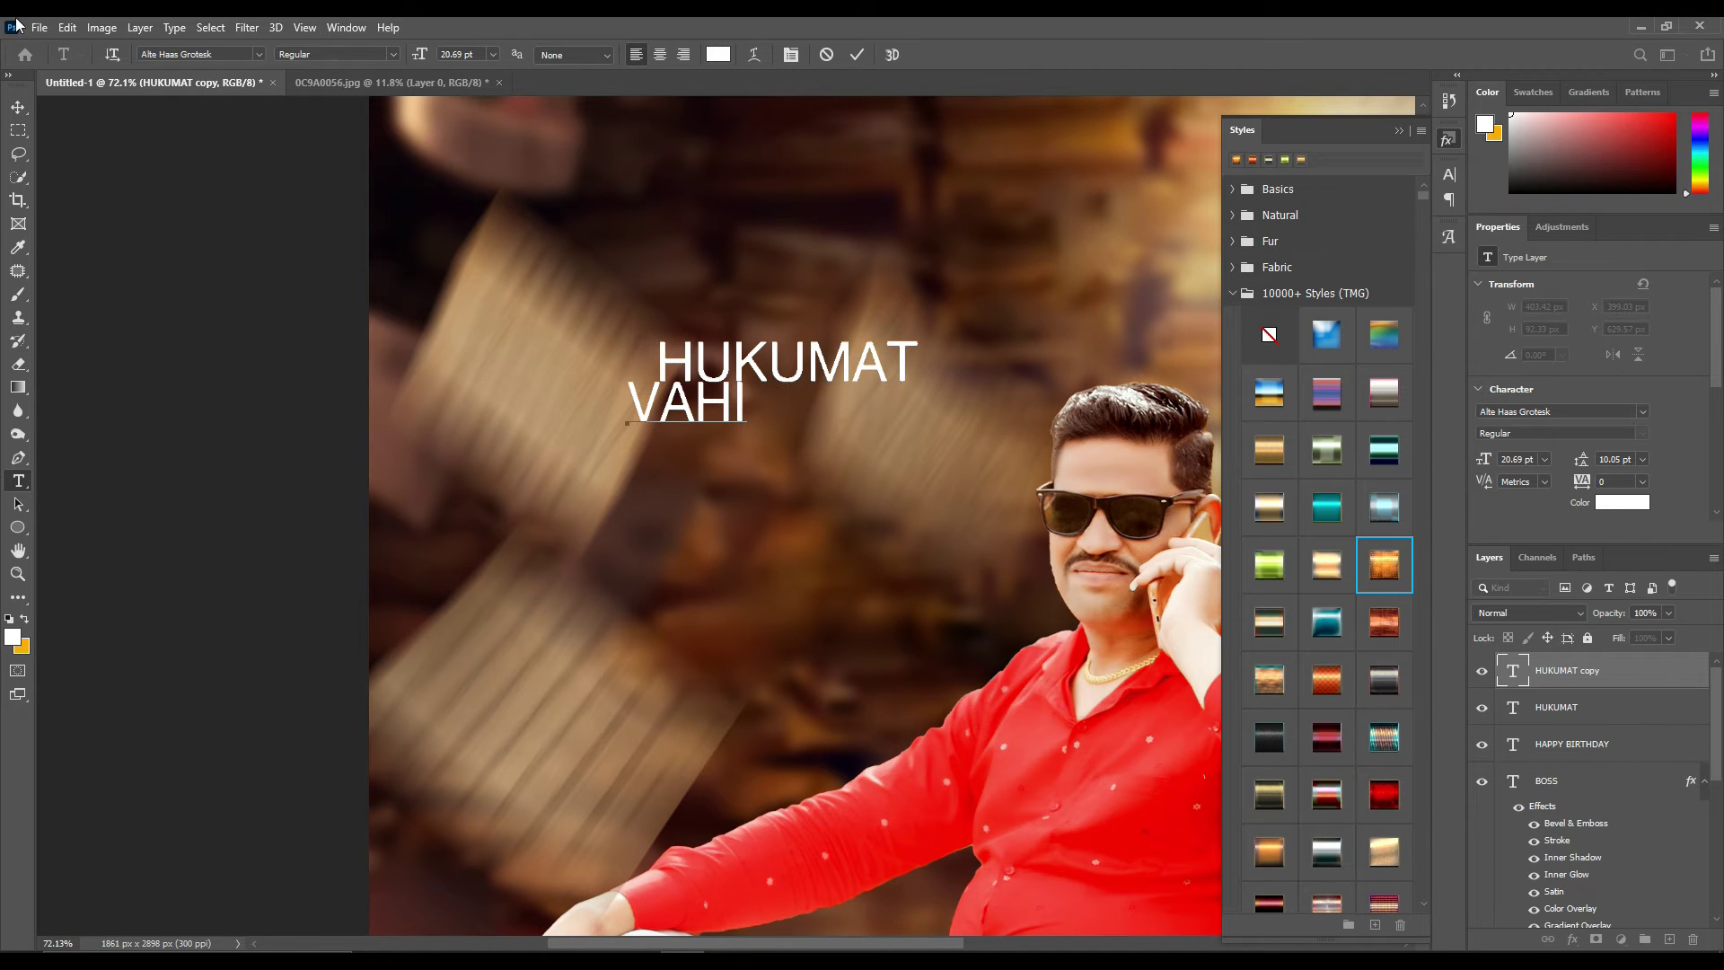
left_click(18, 107)
scroll(718, 372, "up", 4)
left_click_drag(738, 431, 994, 429)
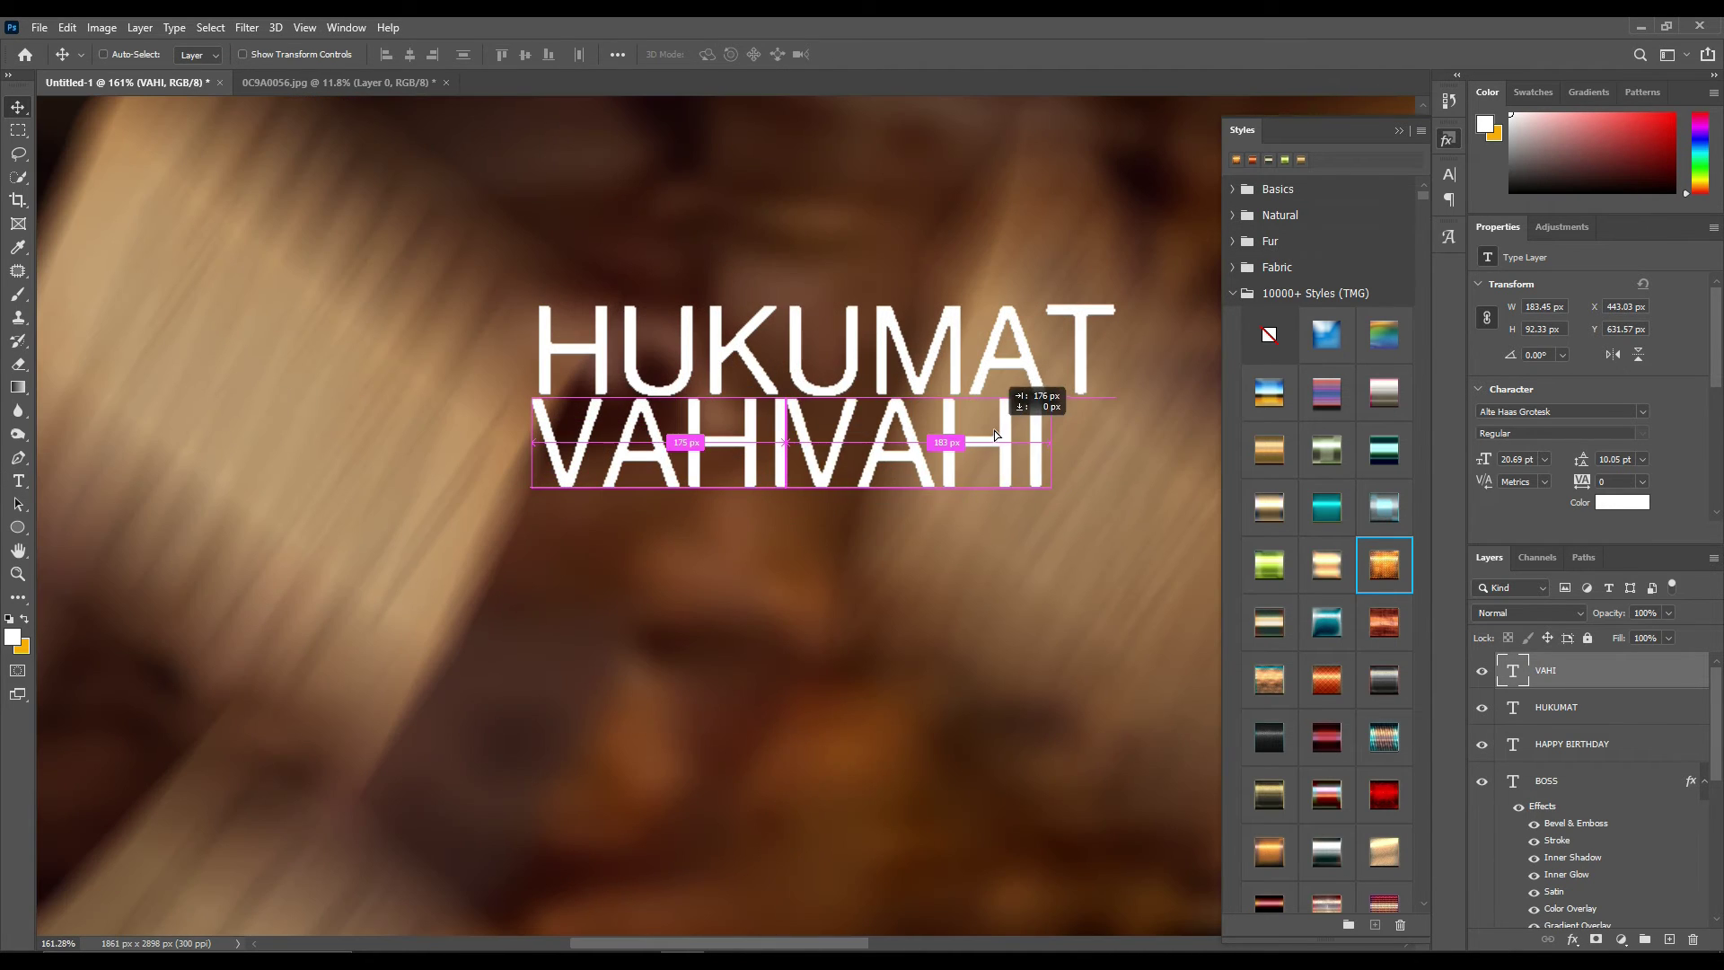
double_click(994, 422)
type("KART")
left_click(18, 107)
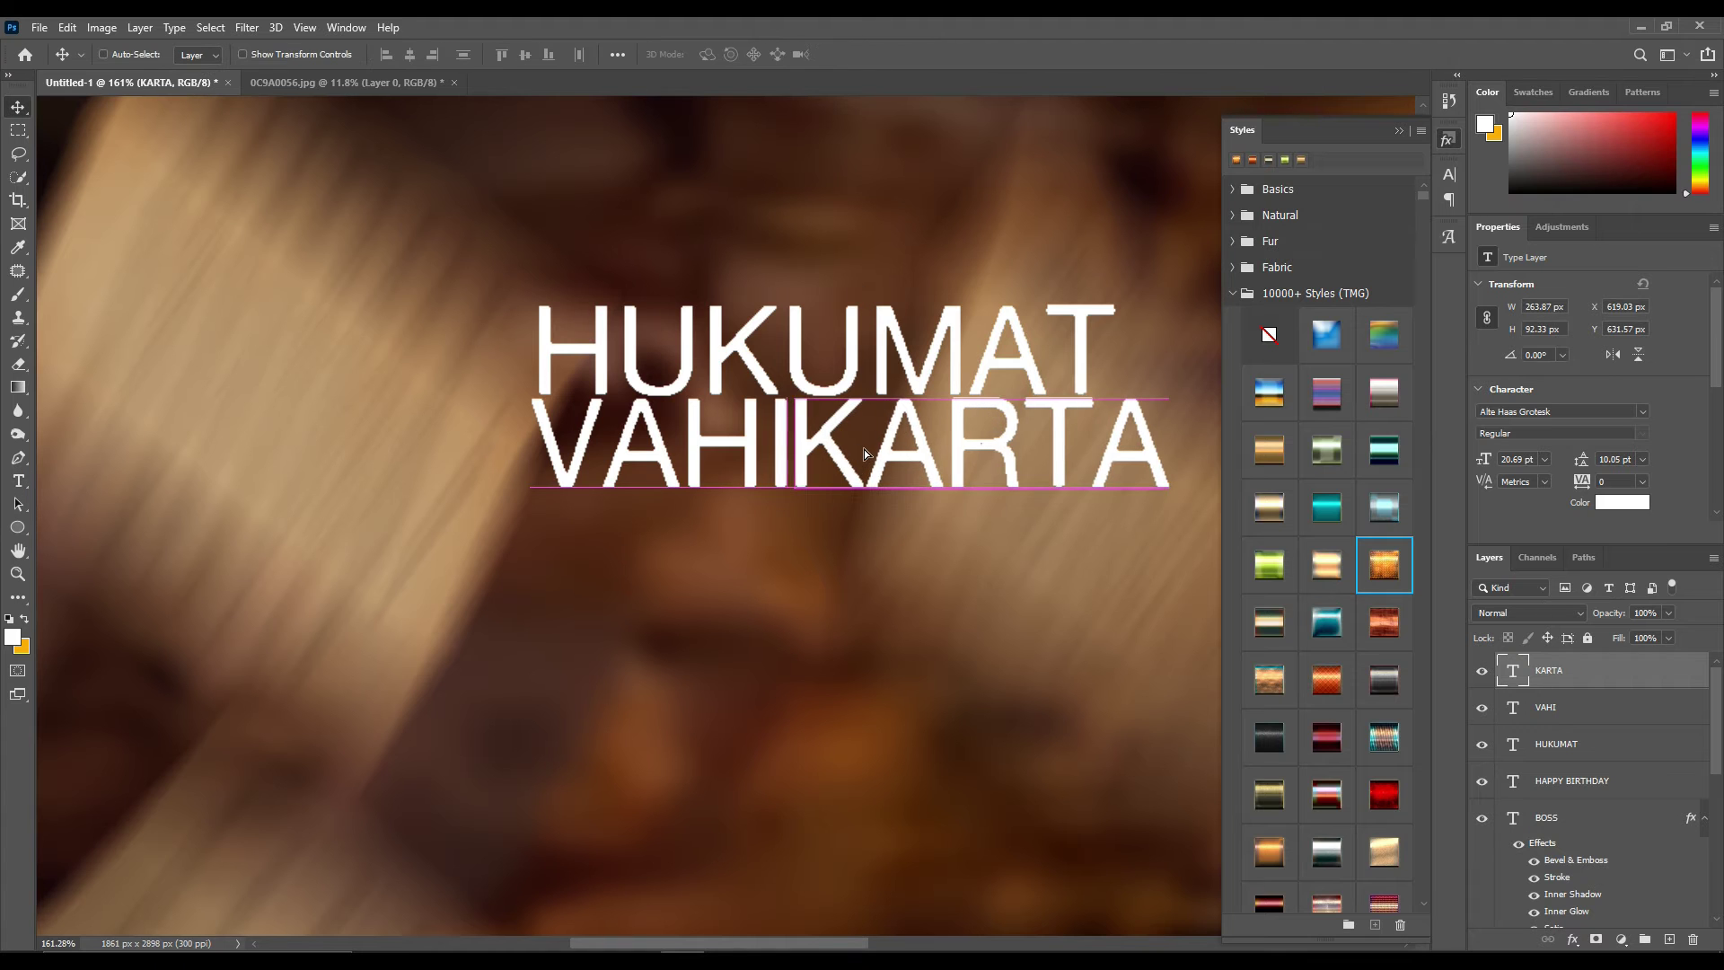
Add HAI, below KARTA, then stagger HAI, and KARTA down under VAHI
left_click_drag(1002, 434, 849, 533)
double_click(849, 533)
type("HAI")
left_click(18, 106)
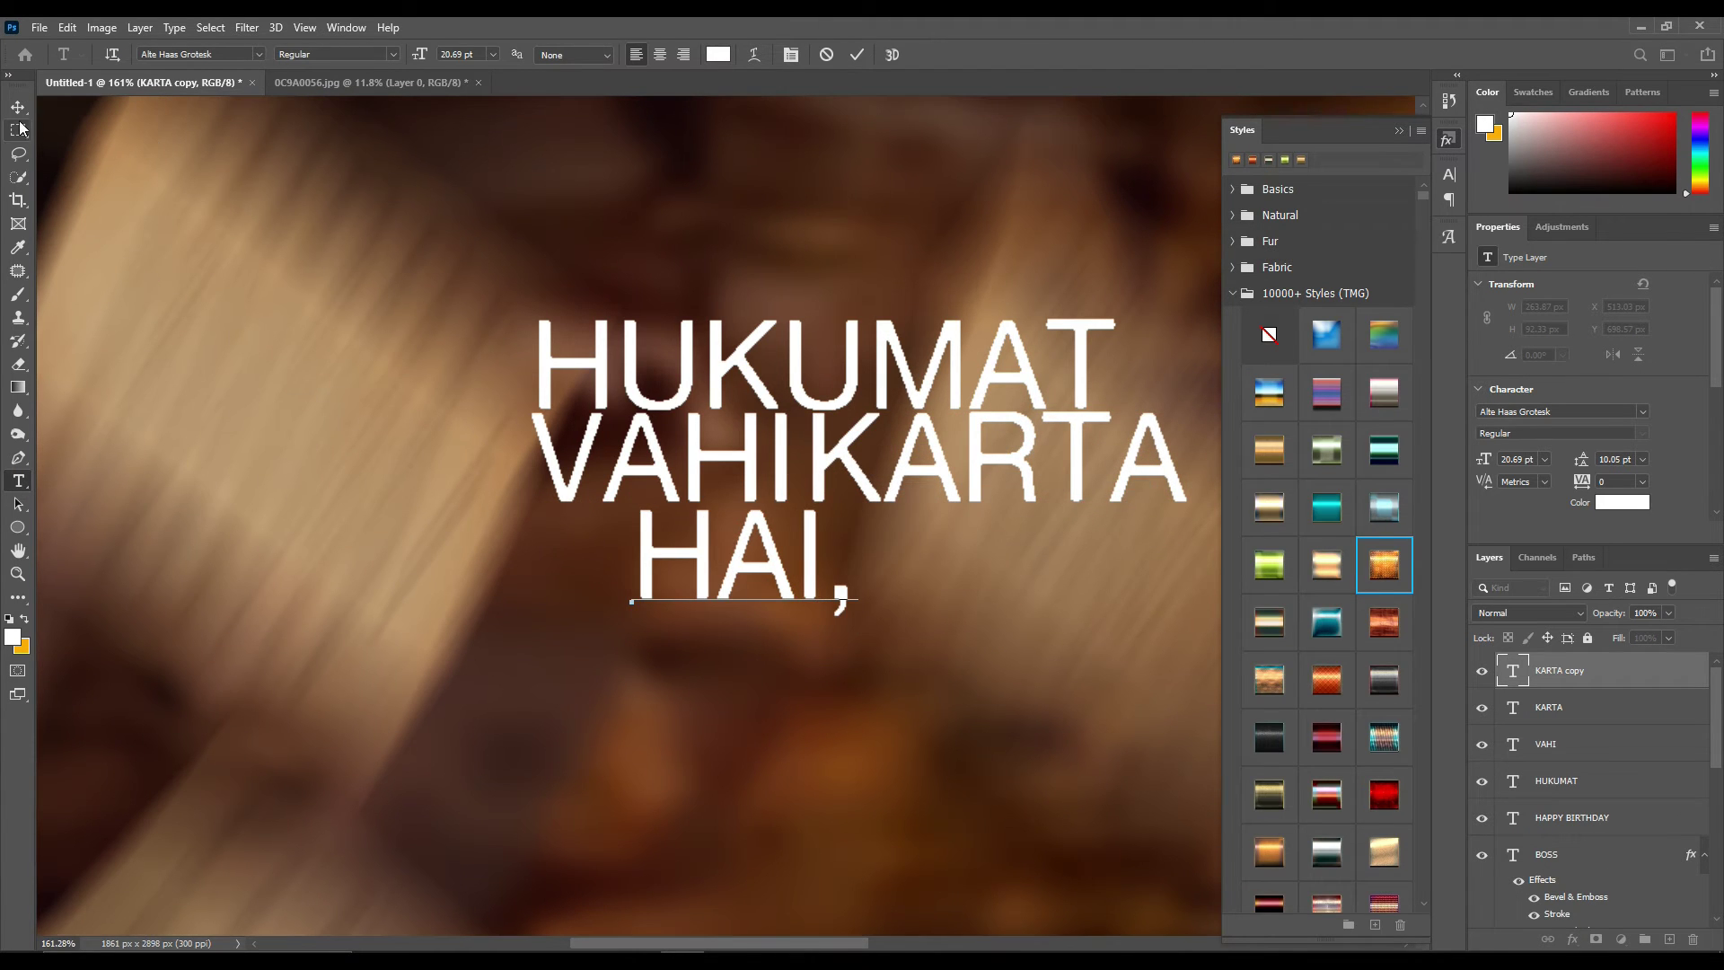
scroll(773, 546, "down", 2)
left_click_drag(758, 562, 843, 624)
left_click_drag(975, 442, 816, 503)
Shift HUKUMAT left and widen it, then centre the KARTA HAI, line under VAHI
left_click_drag(894, 392, 805, 391)
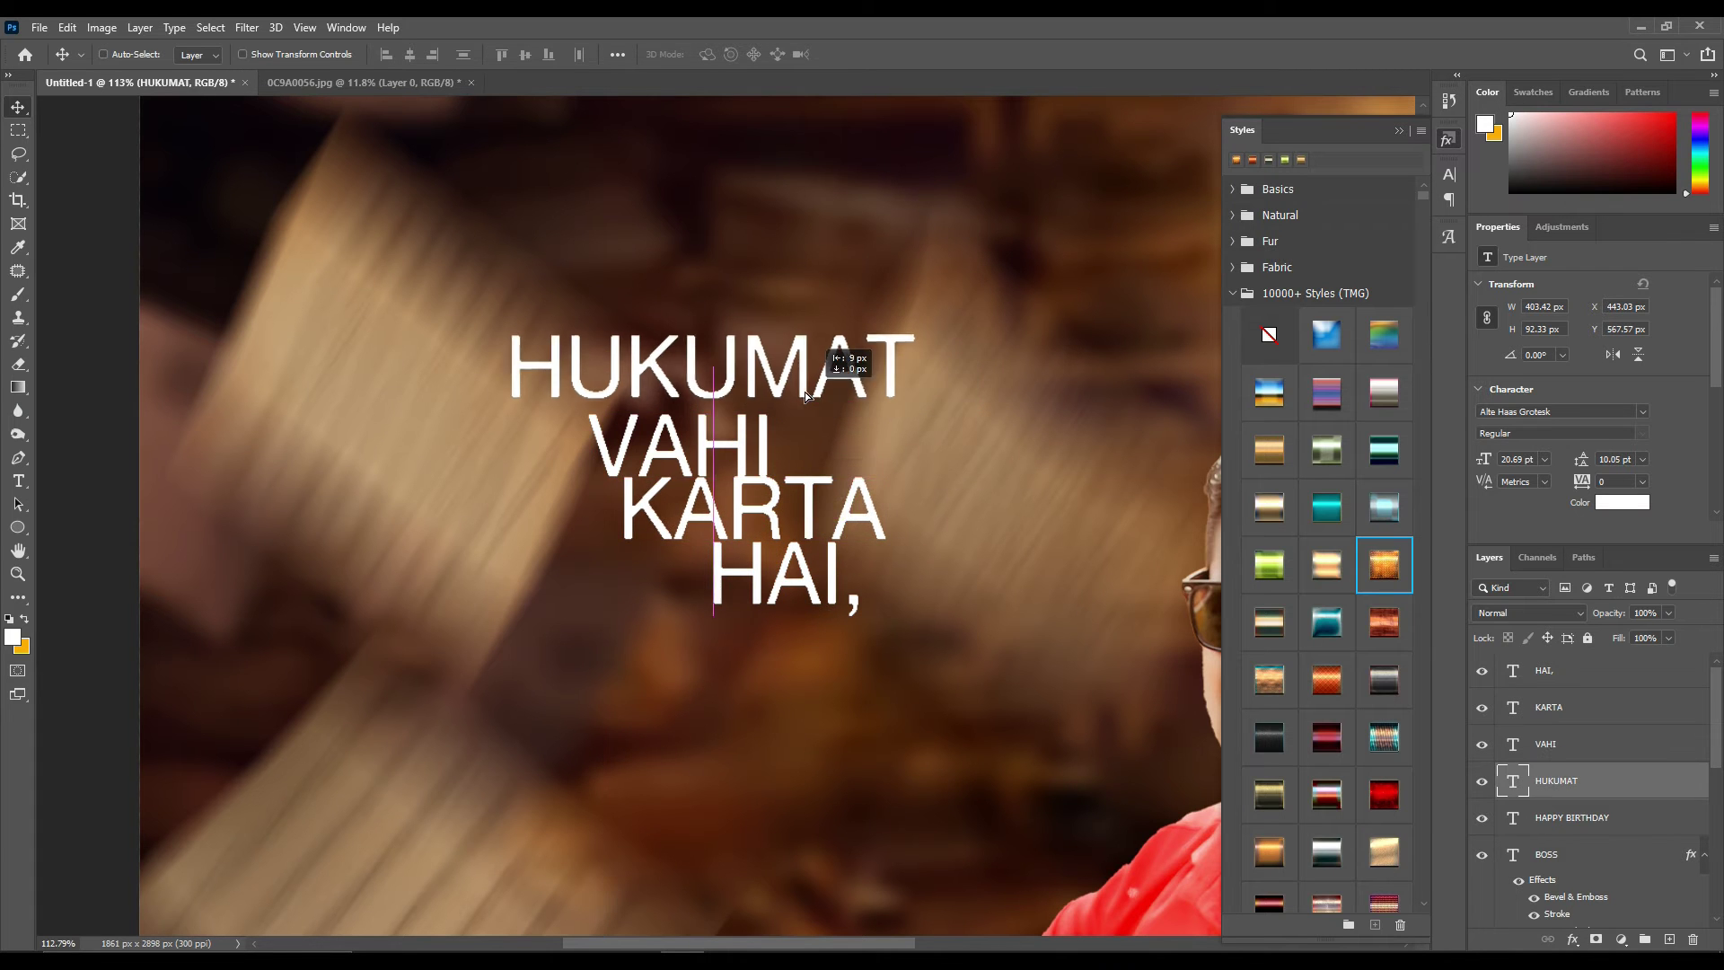
key("ctrl+t")
left_click_drag(915, 365, 1008, 366)
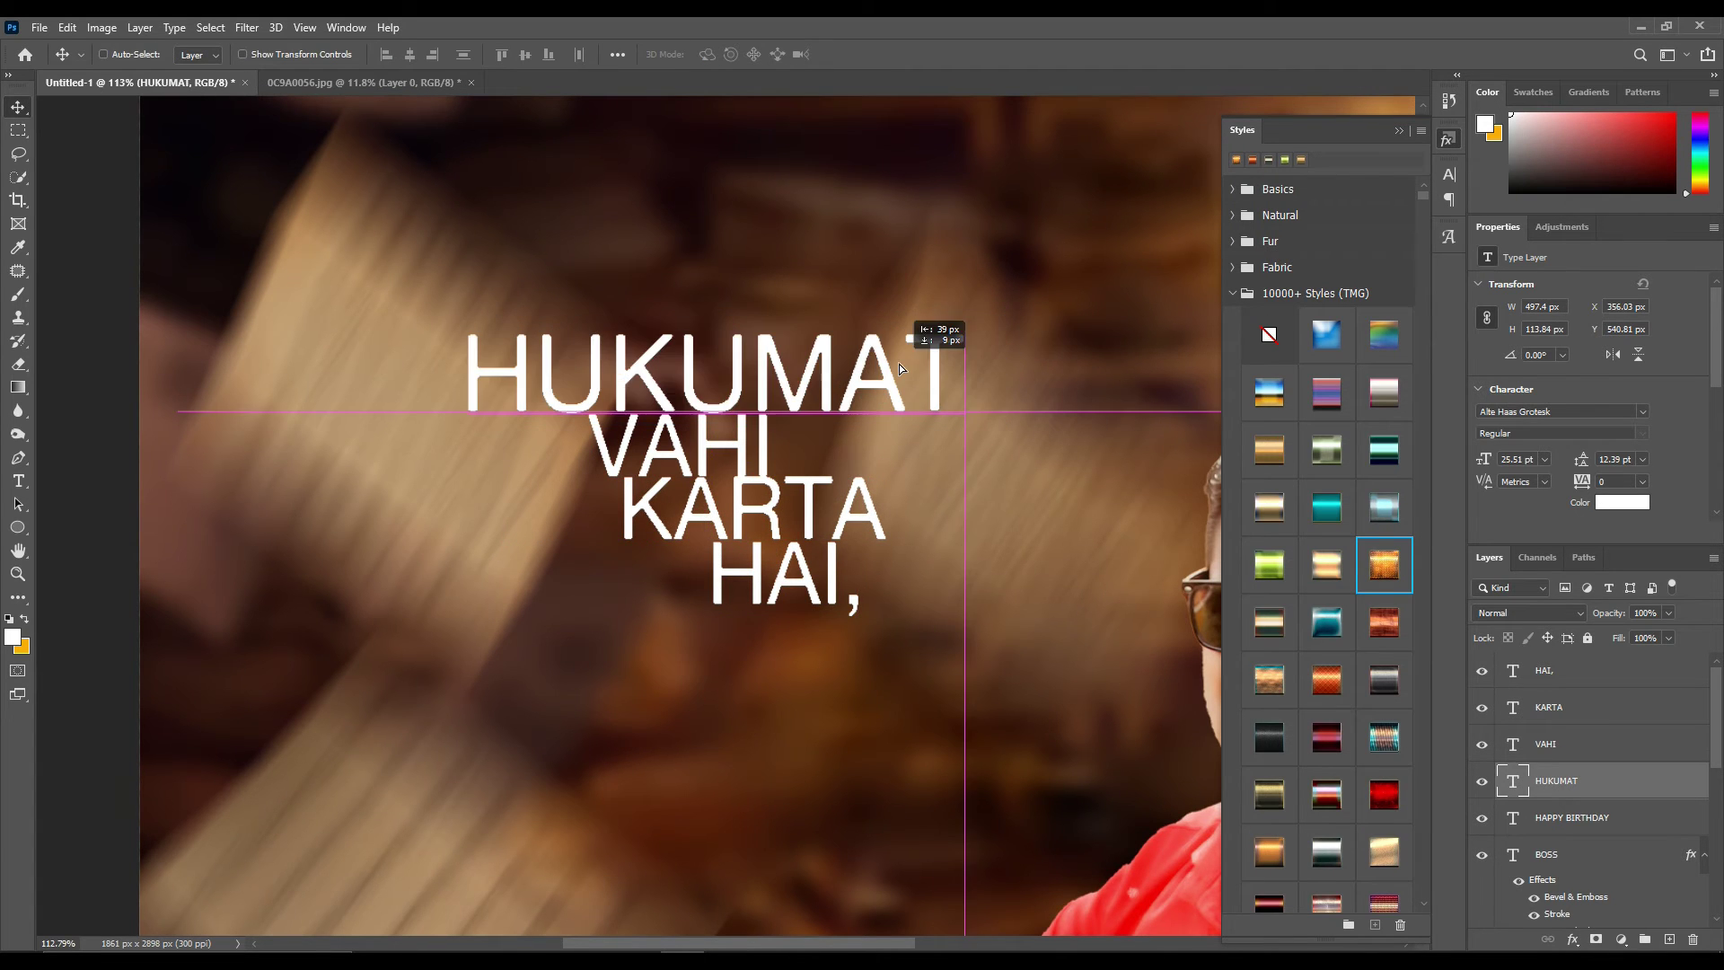
key("Return")
scroll(879, 447, "up", 2)
scroll(880, 446, "down", 2)
left_click_drag(830, 620, 1013, 542)
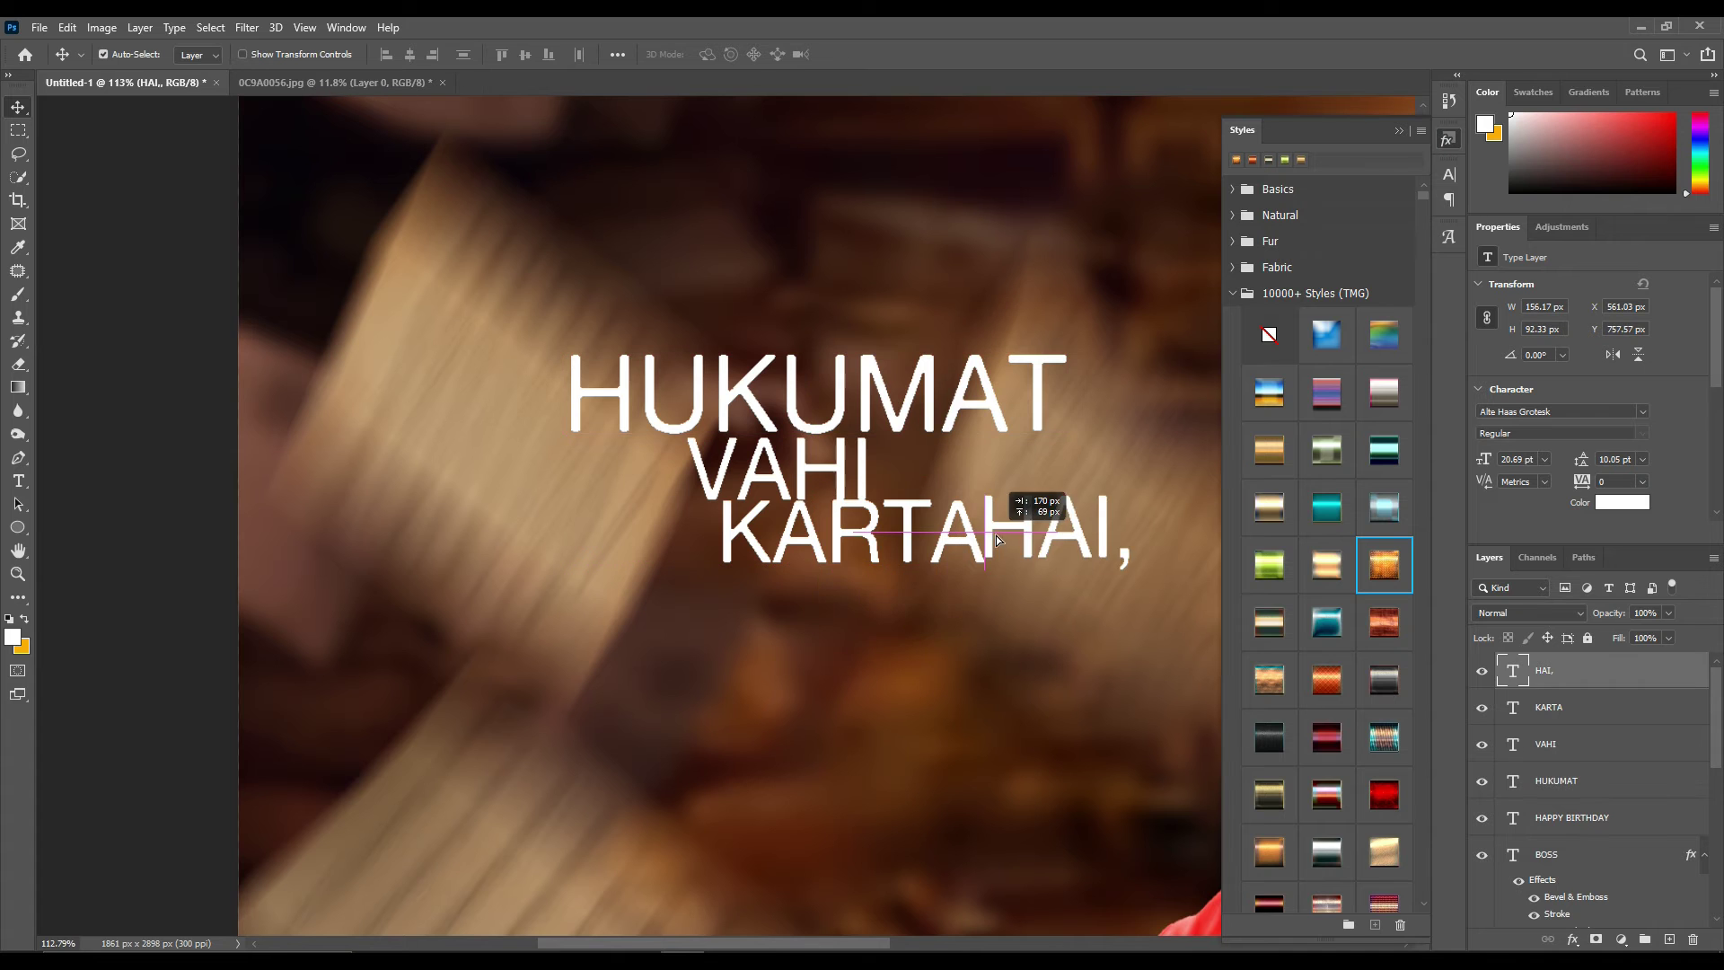
left_click(895, 549, "ctrl+shift")
left_click_drag(895, 550, 760, 550)
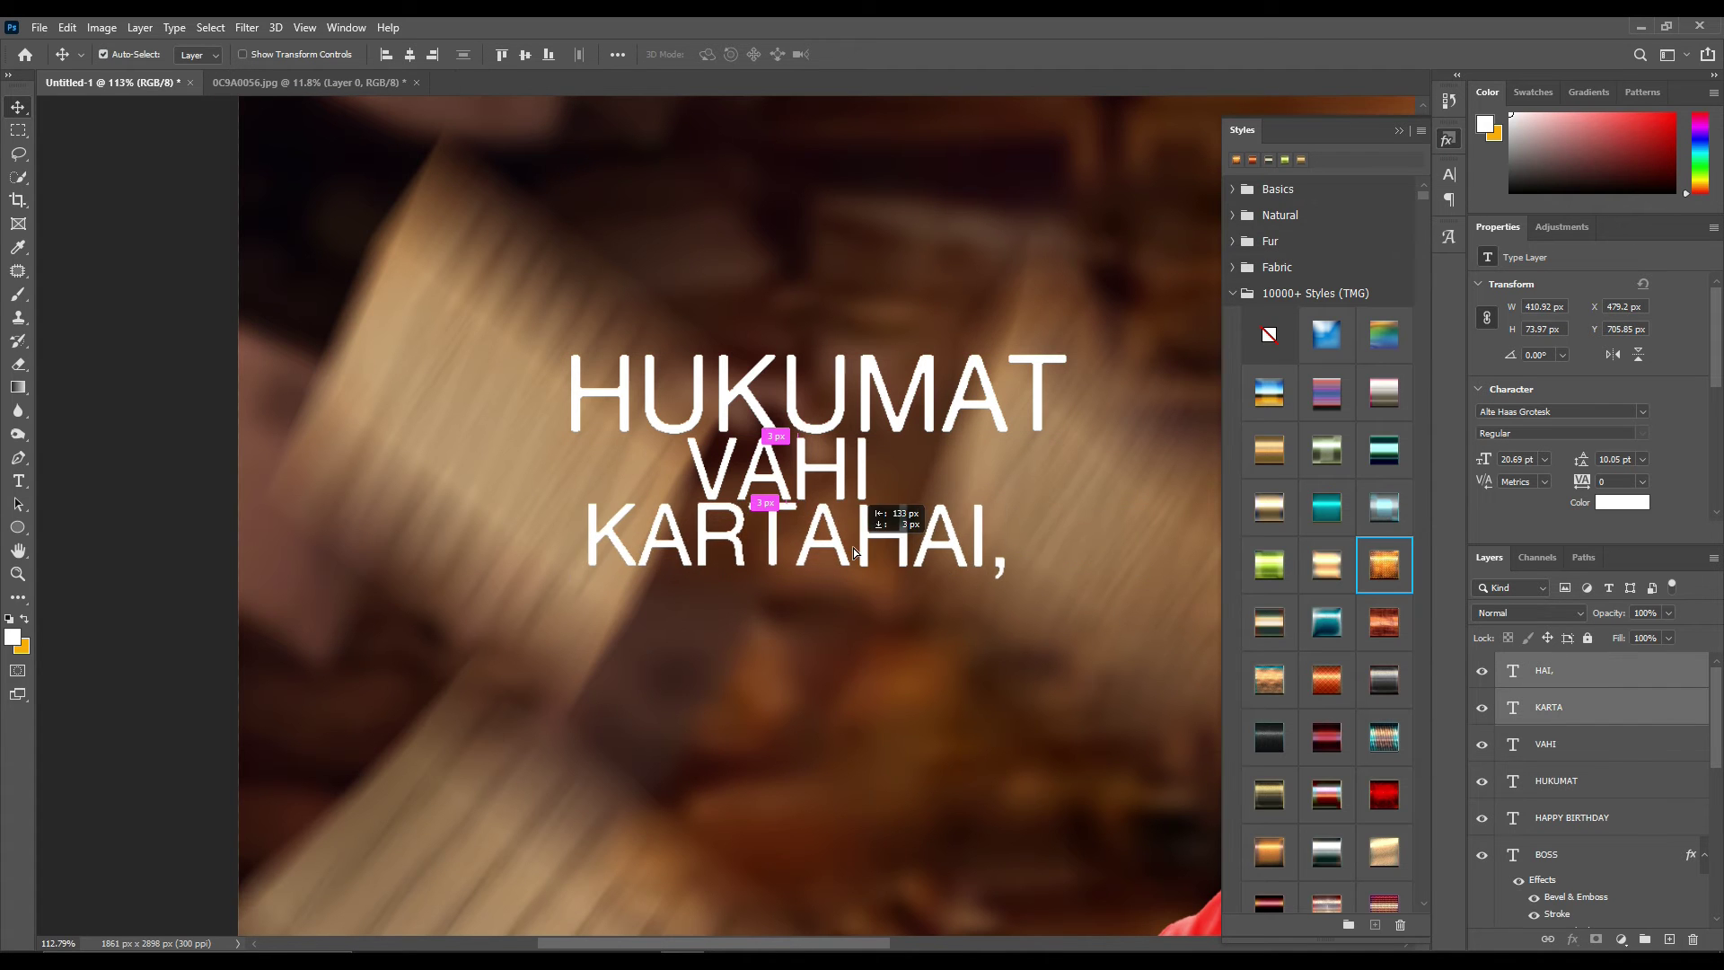
Add a JISKA DILO PAR line below KARTAHAI, sized to fit under it
left_click(1014, 417, "ctrl")
left_click_drag(1085, 391, 932, 620)
key("t")
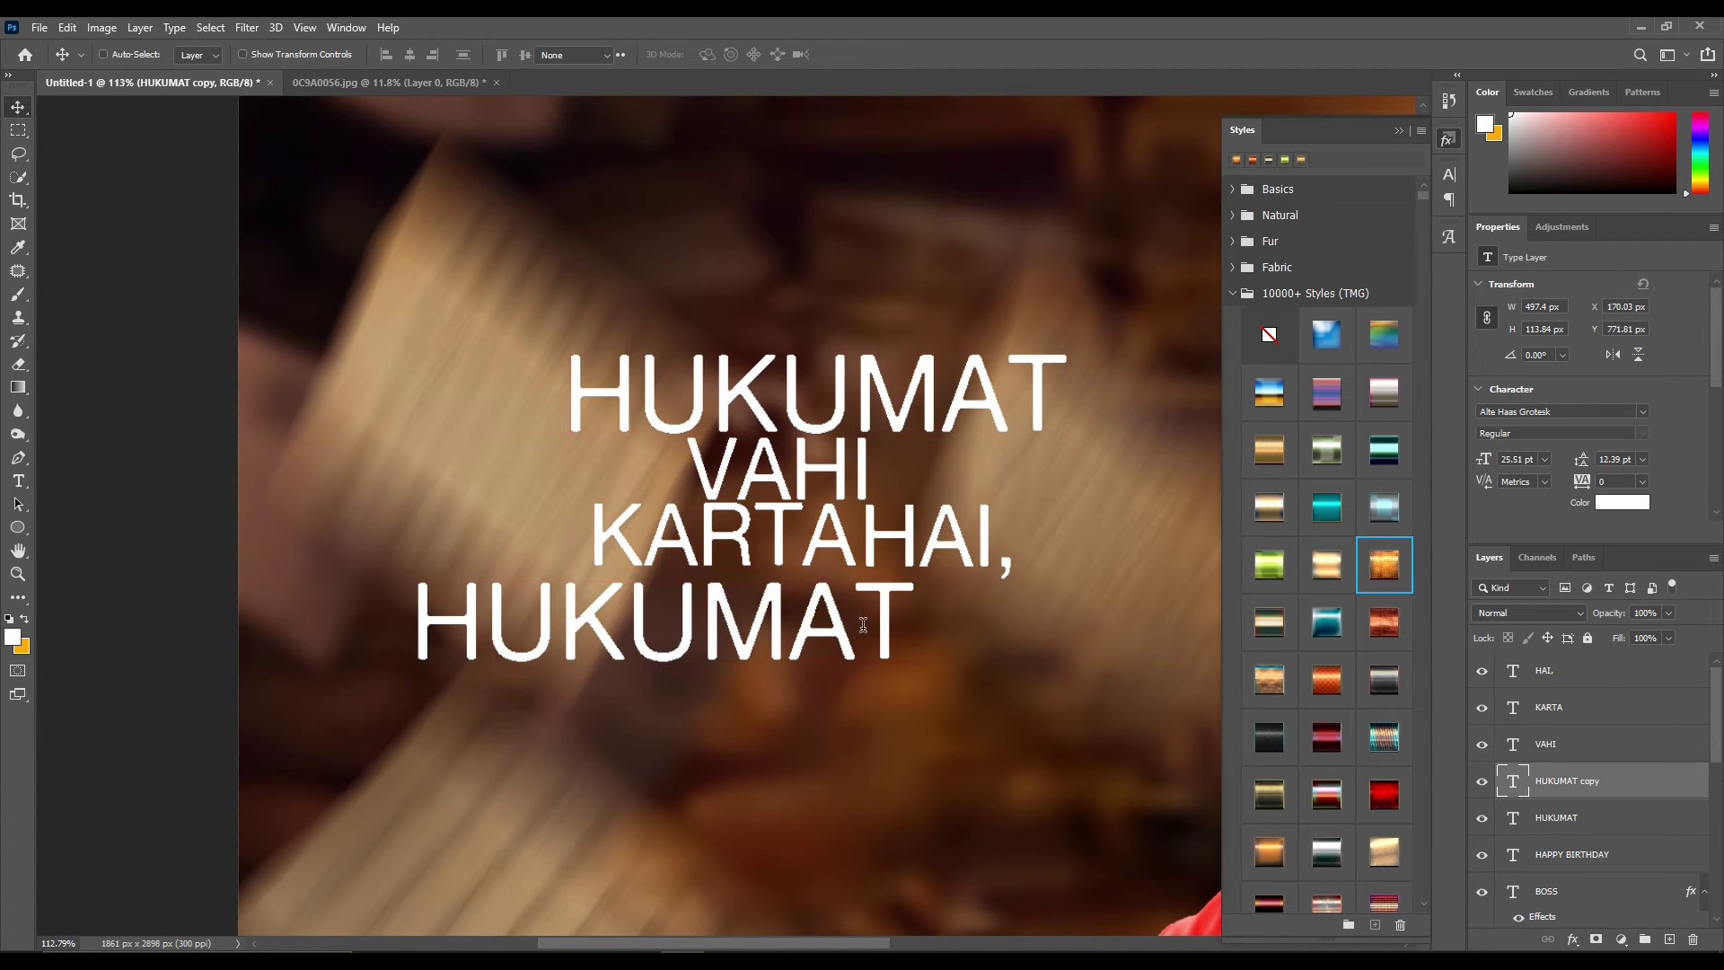
double_click(863, 624)
type("JISKA DILO PAR")
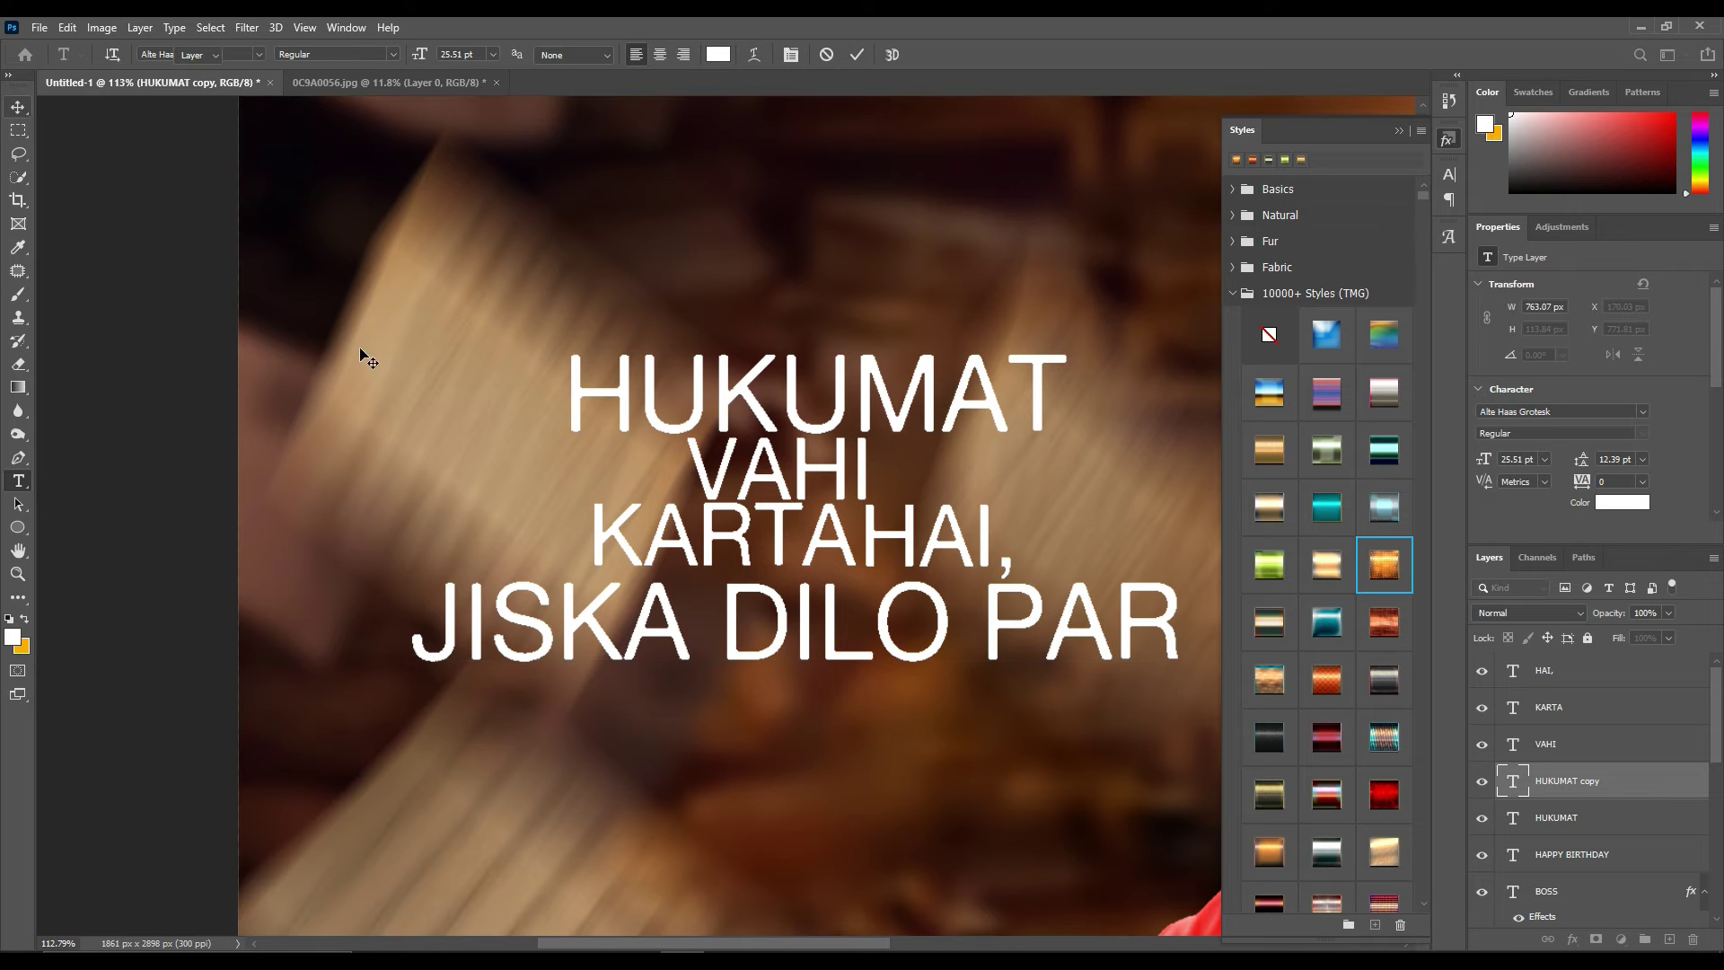
key("ctrl+Return")
scroll(718, 494, "down", 1)
key("ctrl+t")
mouse_move(1159, 595)
left_mouse_down()
mouse_move(889, 565)
mouse_move(831, 538)
mouse_move(862, 653)
left_mouse_up()
key("Return")
Add a final RAAJ HO.! line enlarged to 32 pt
double_click(855, 633)
type("RAAJ HO")
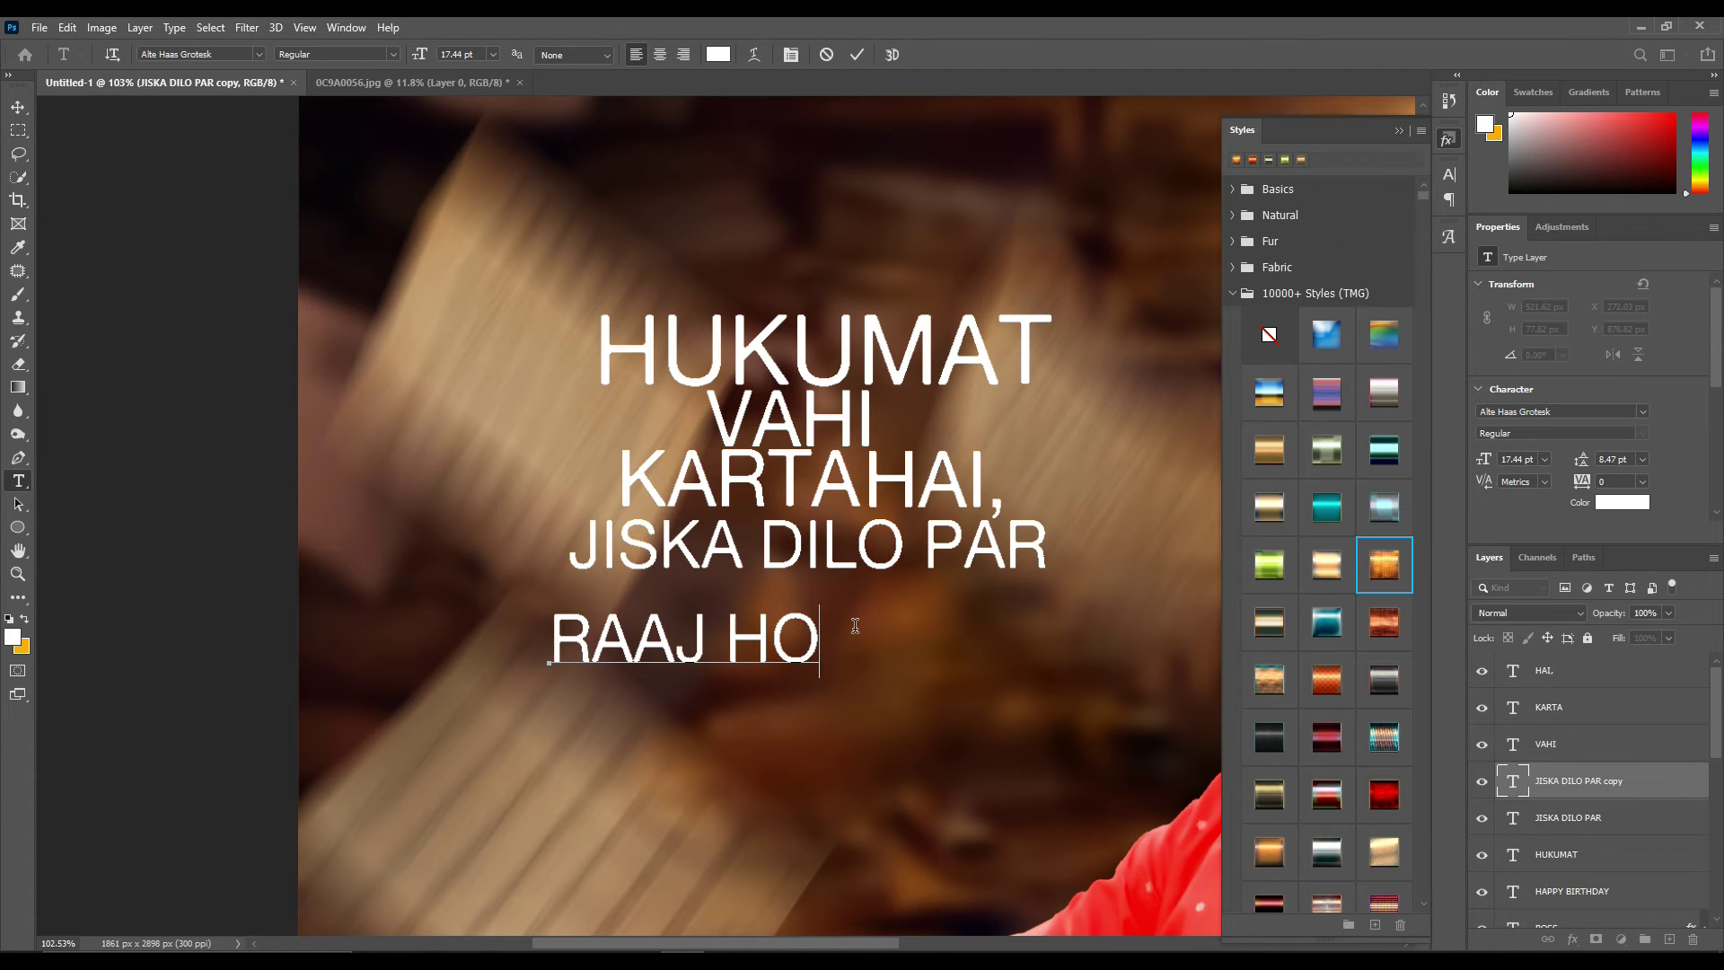
key("ctrl+a")
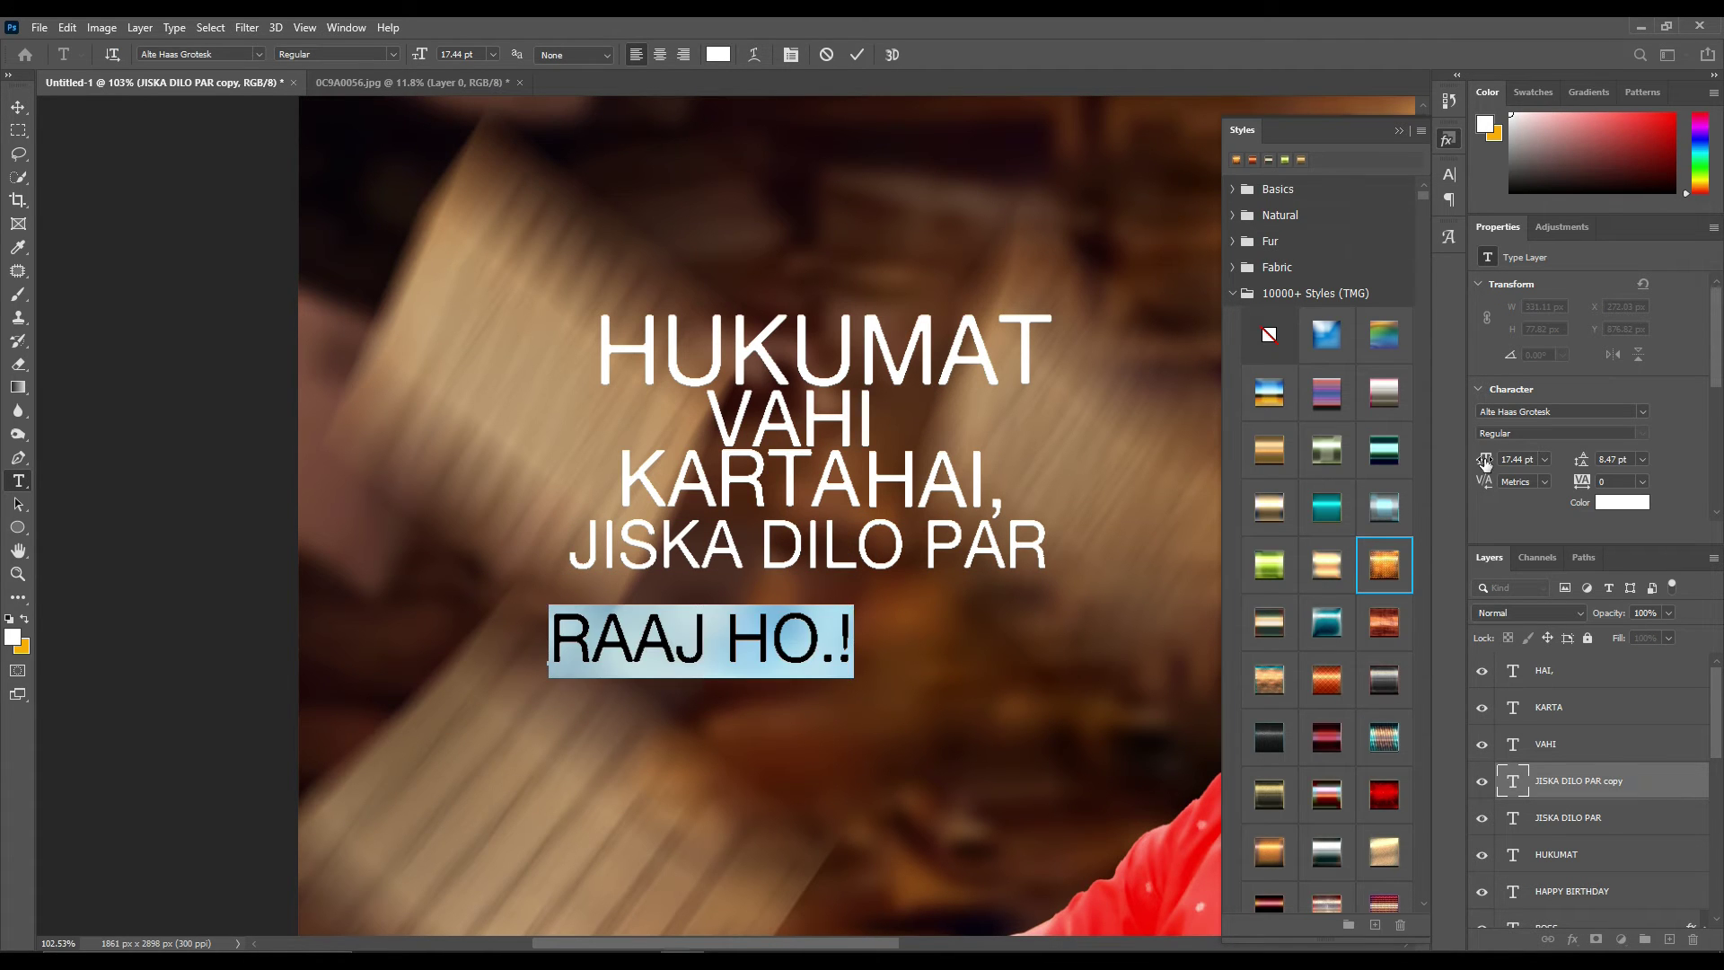
left_click_drag(1483, 459, 1518, 459)
key("ctrl+Return")
key("v")
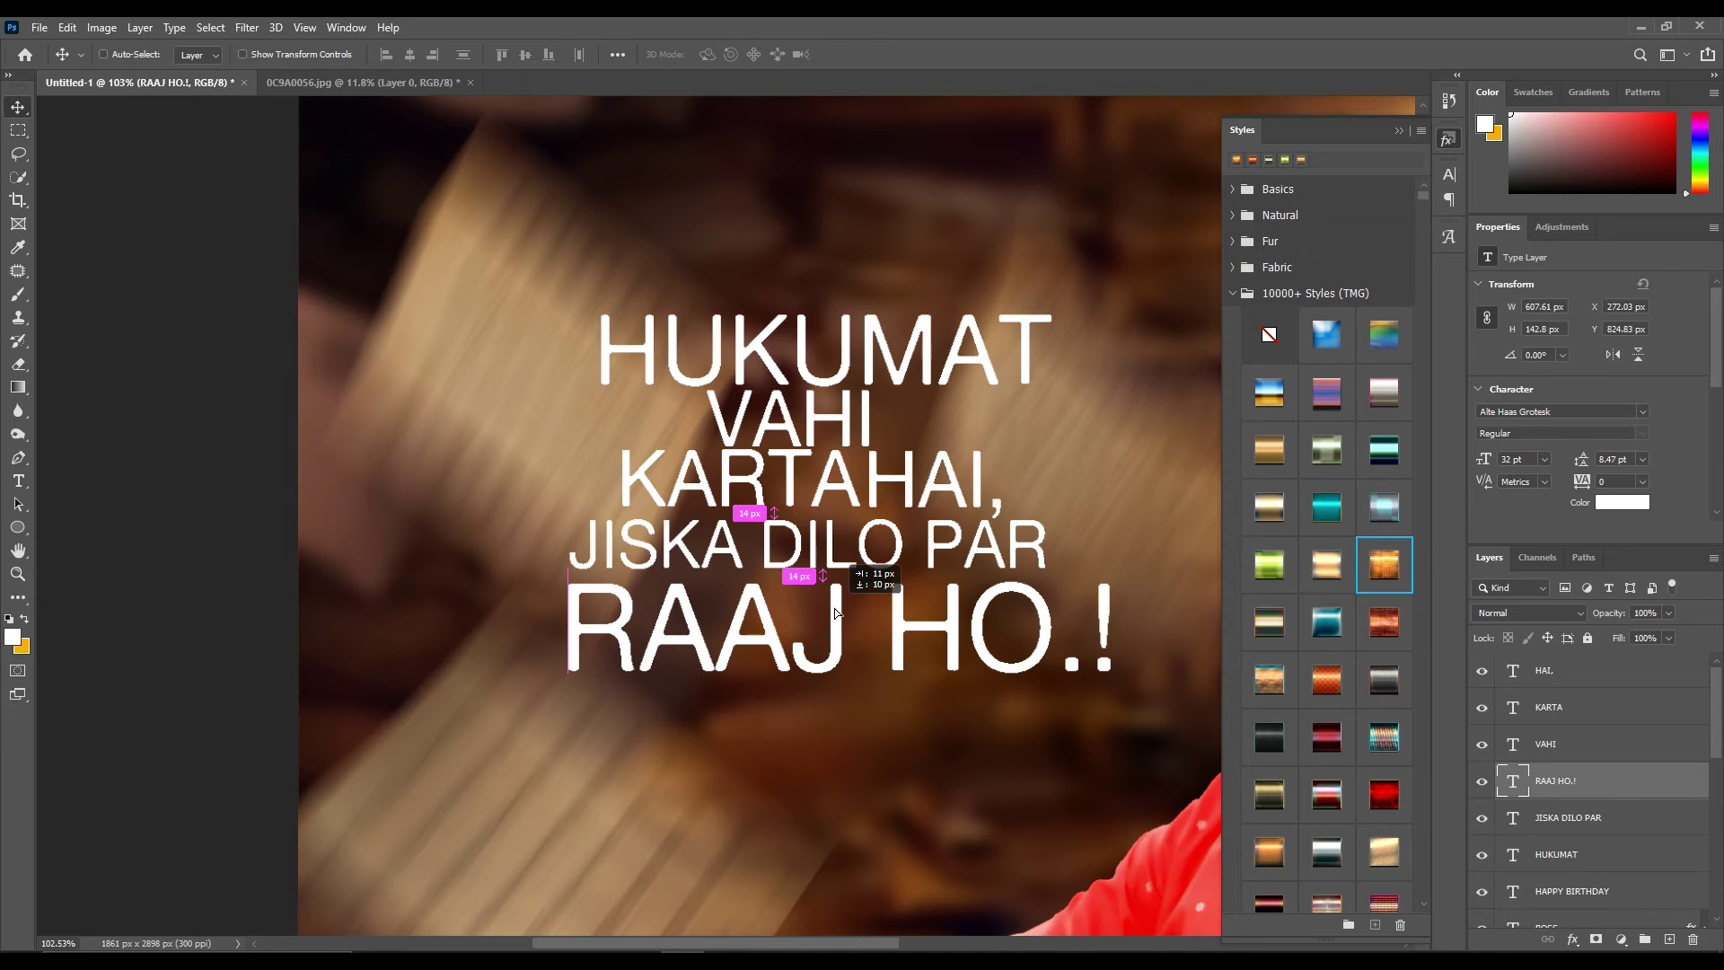
key("ctrl+0")
Scale the whole quote block down proportionally
left_click(1588, 862)
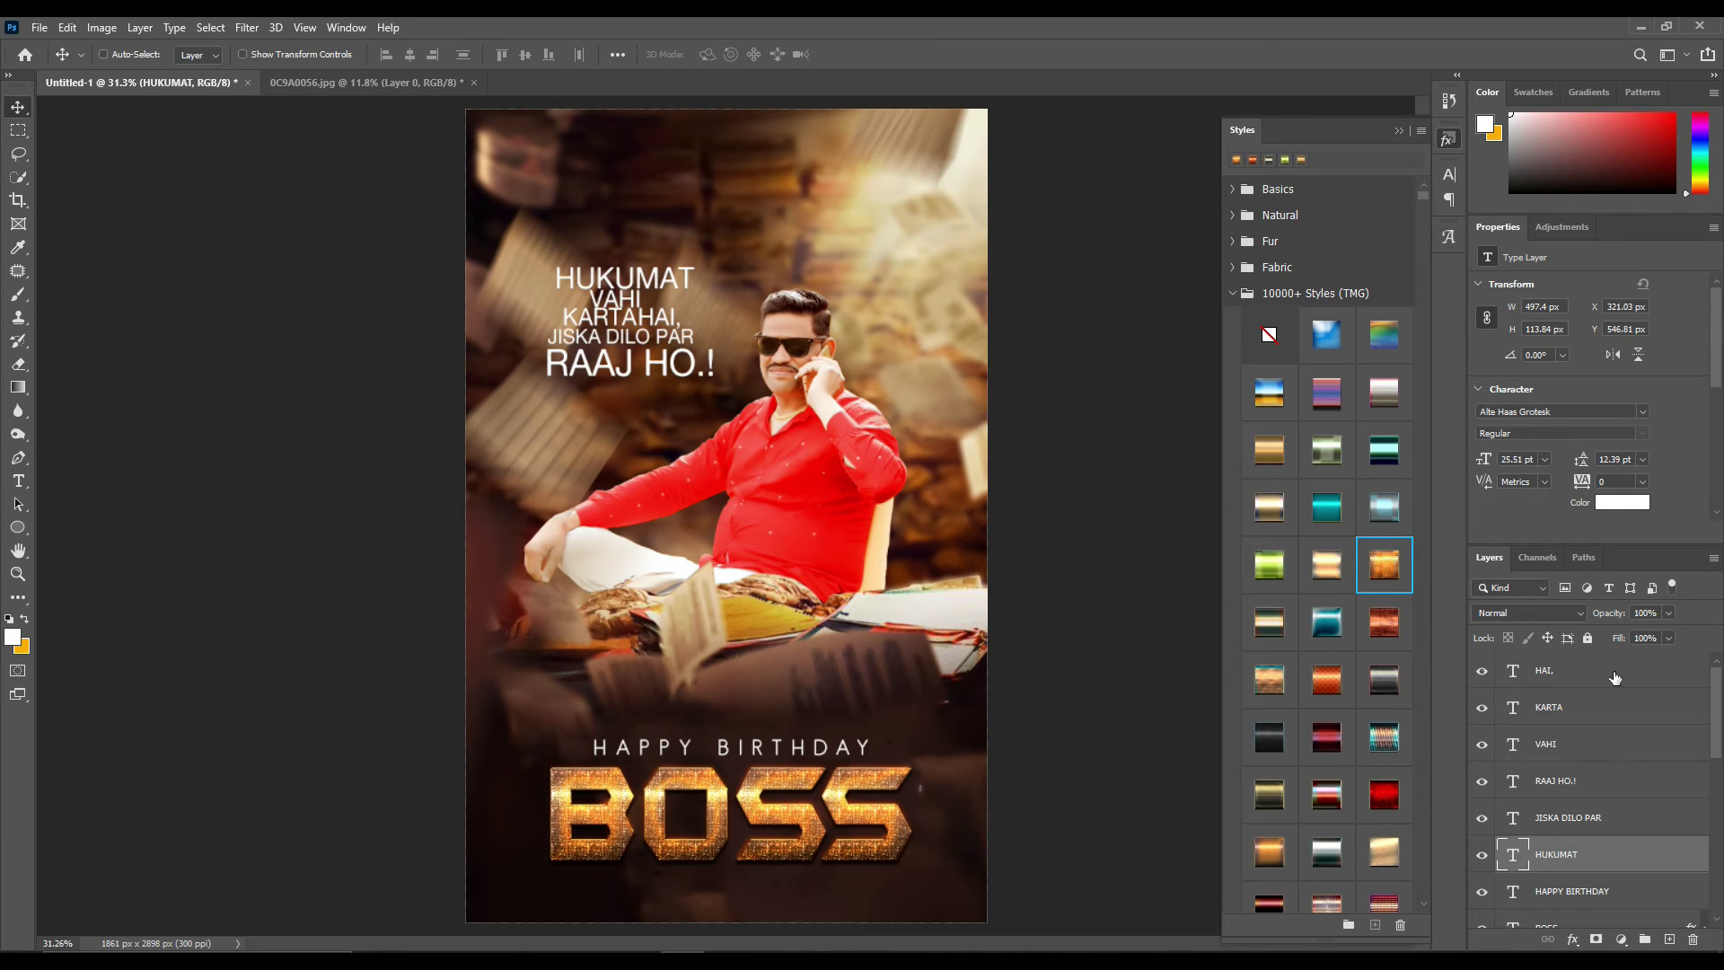
left_click(1544, 670, "shift")
key("ctrl+t")
left_click_drag(643, 274, 652, 321)
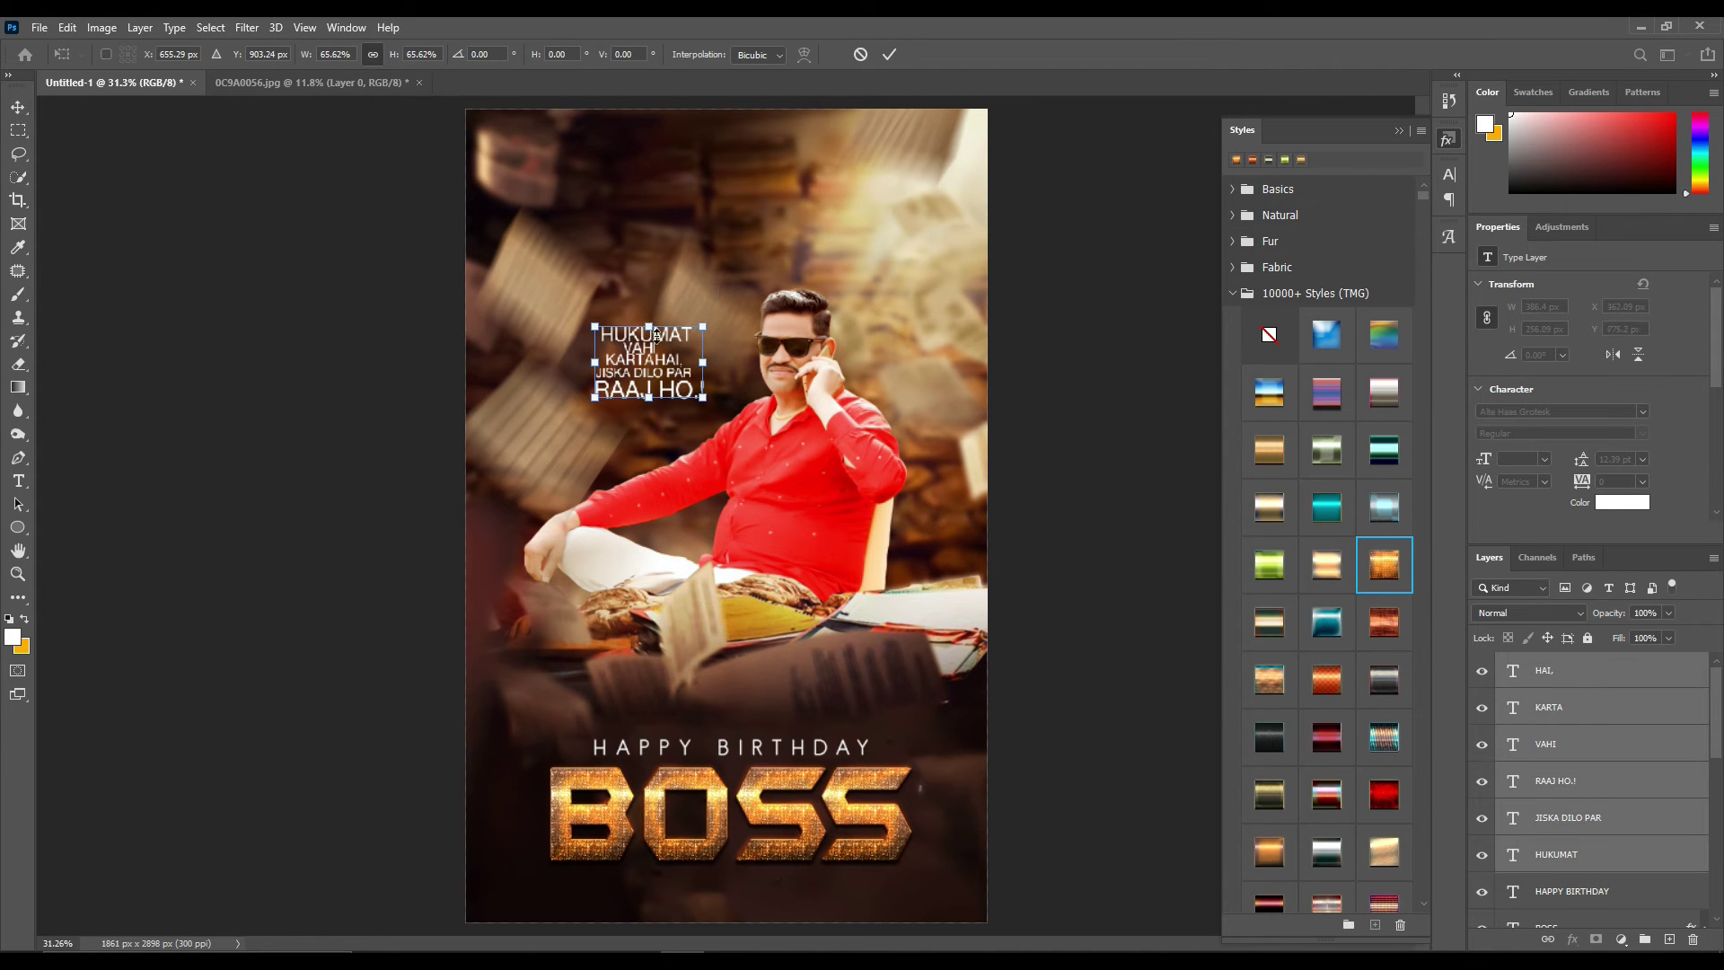
key("Return")
scroll(700, 350, "up", 5)
scroll(778, 359, "down", 7)
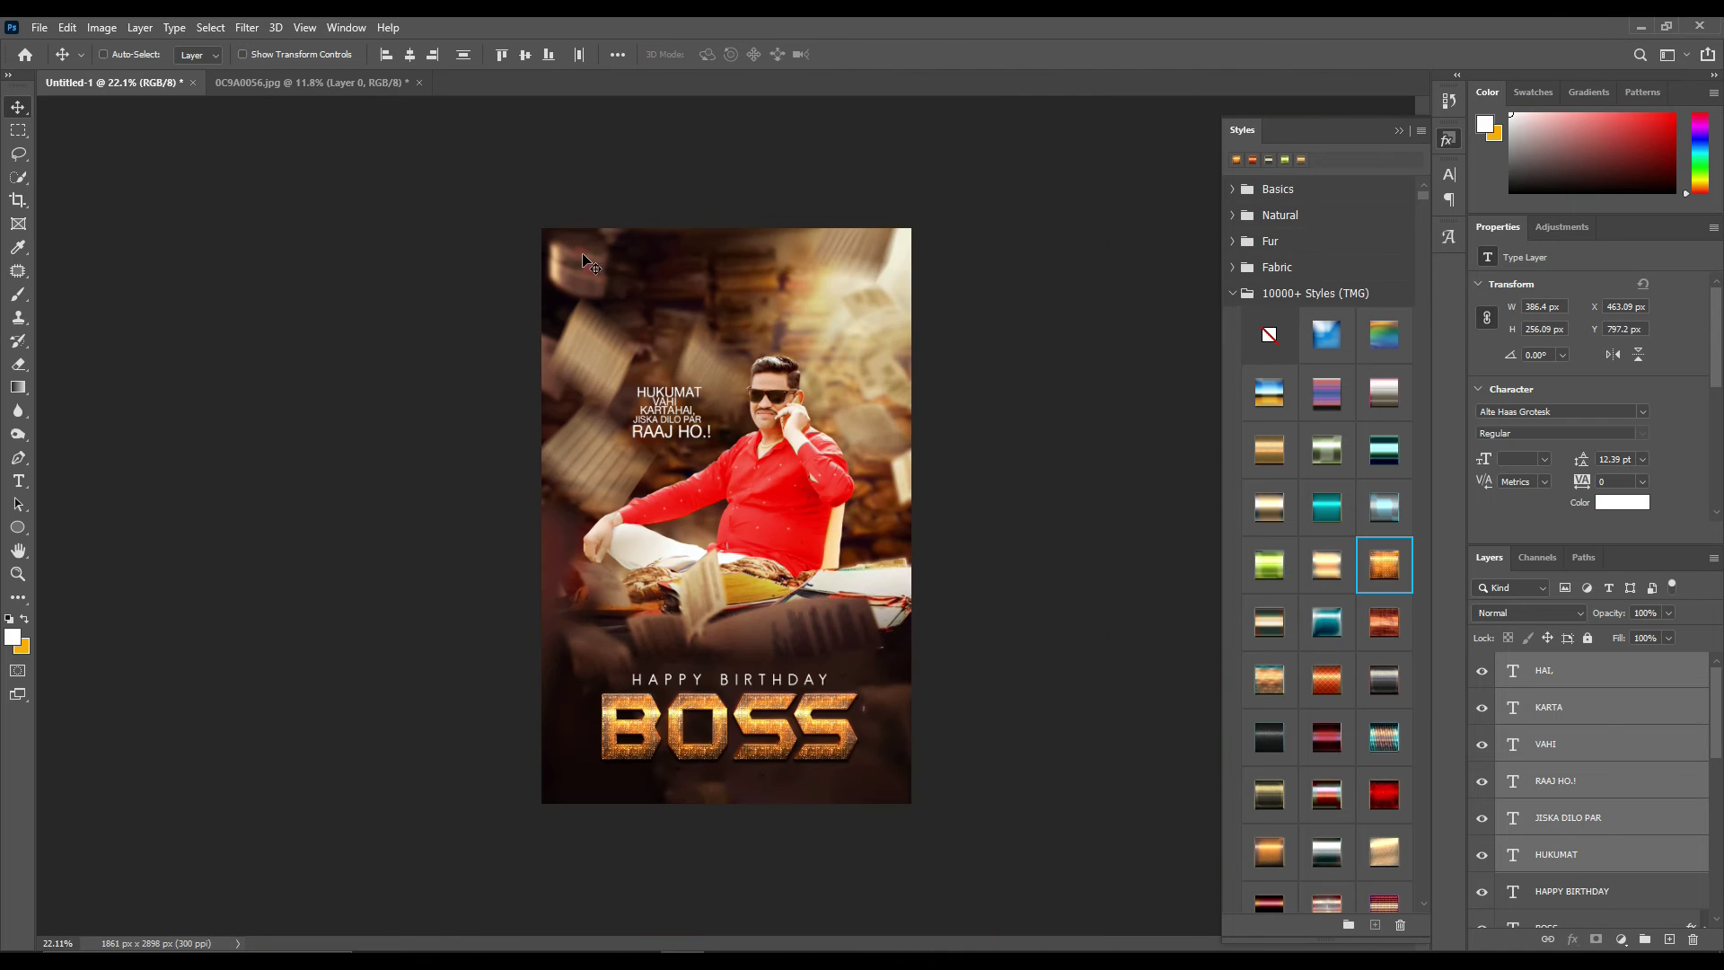
scroll(779, 361, "up", 5)
scroll(779, 361, "down", 3)
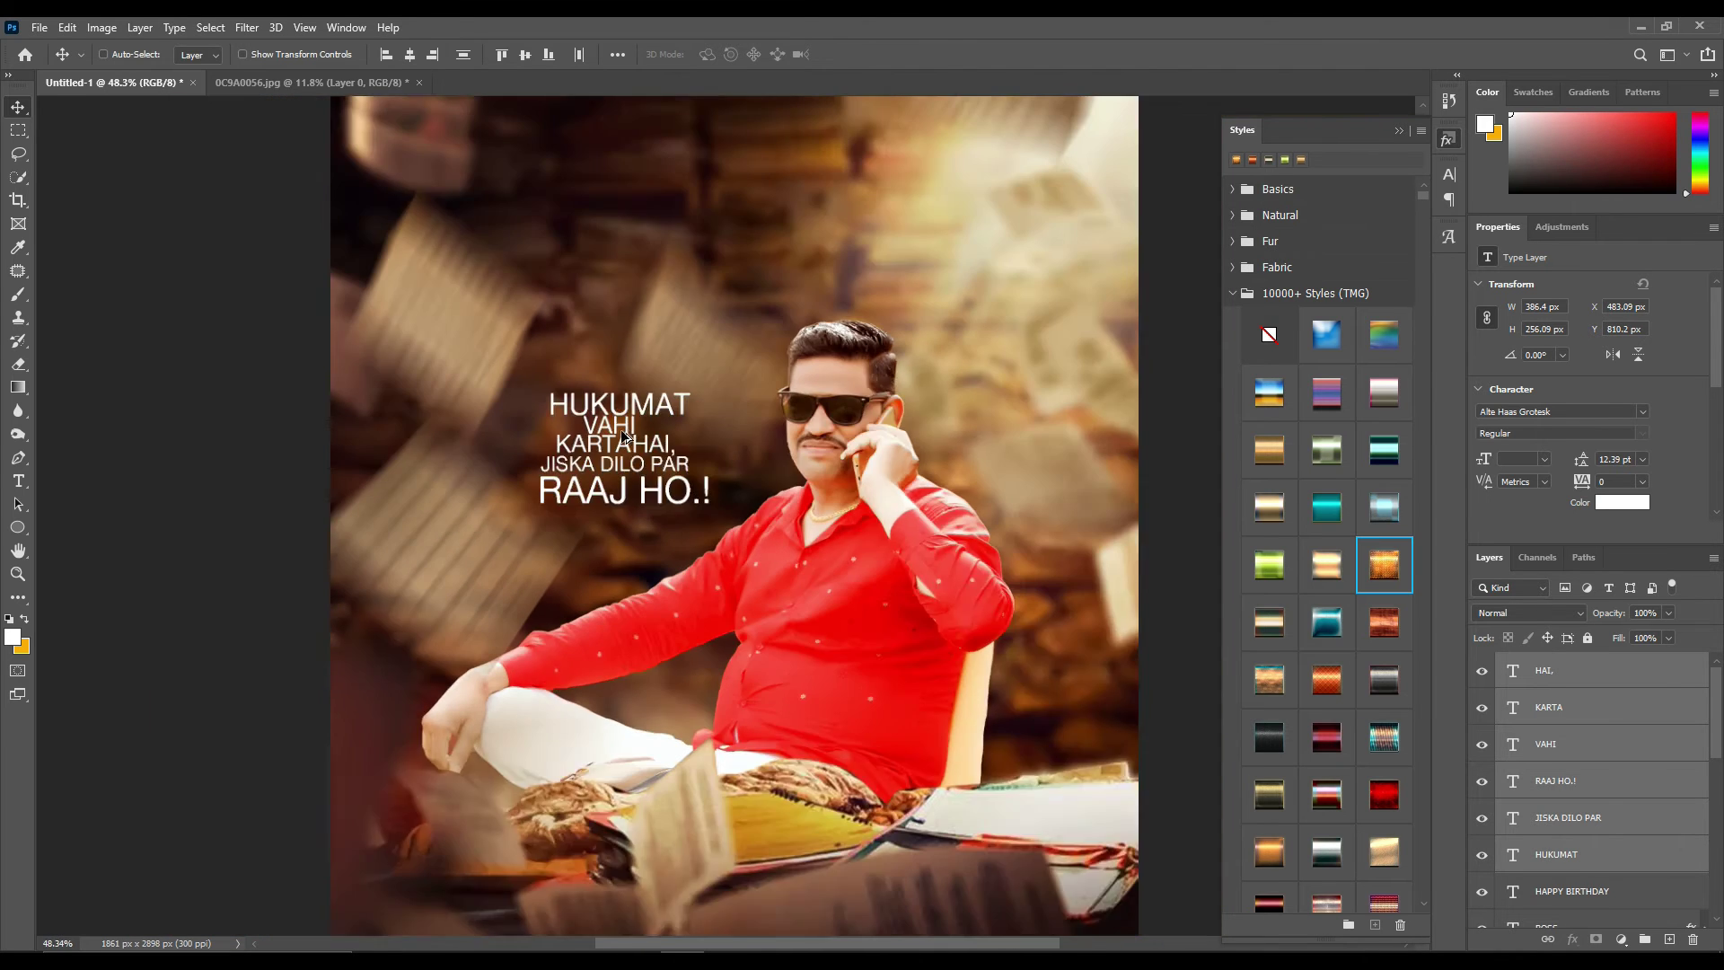
scroll(780, 361, "down", 2)
Set the quote lines to Overlay blending and duplicate them over the originals
left_click(1521, 611)
left_click(1527, 723)
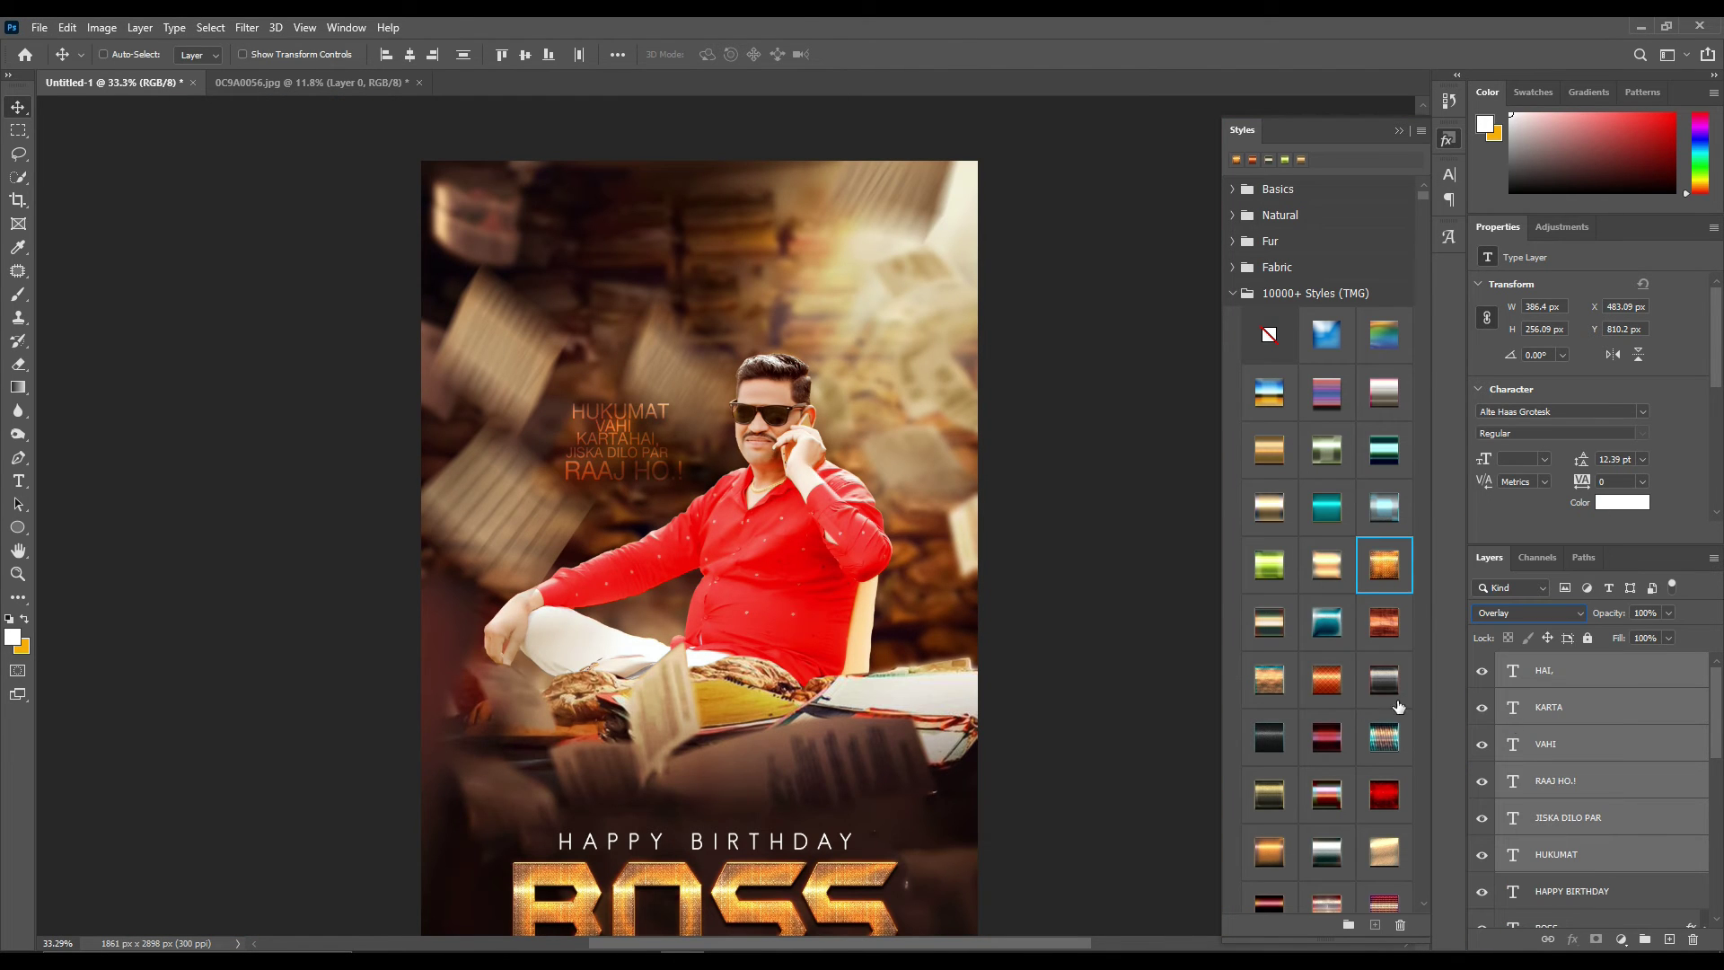
scroll(626, 471, "down", 2)
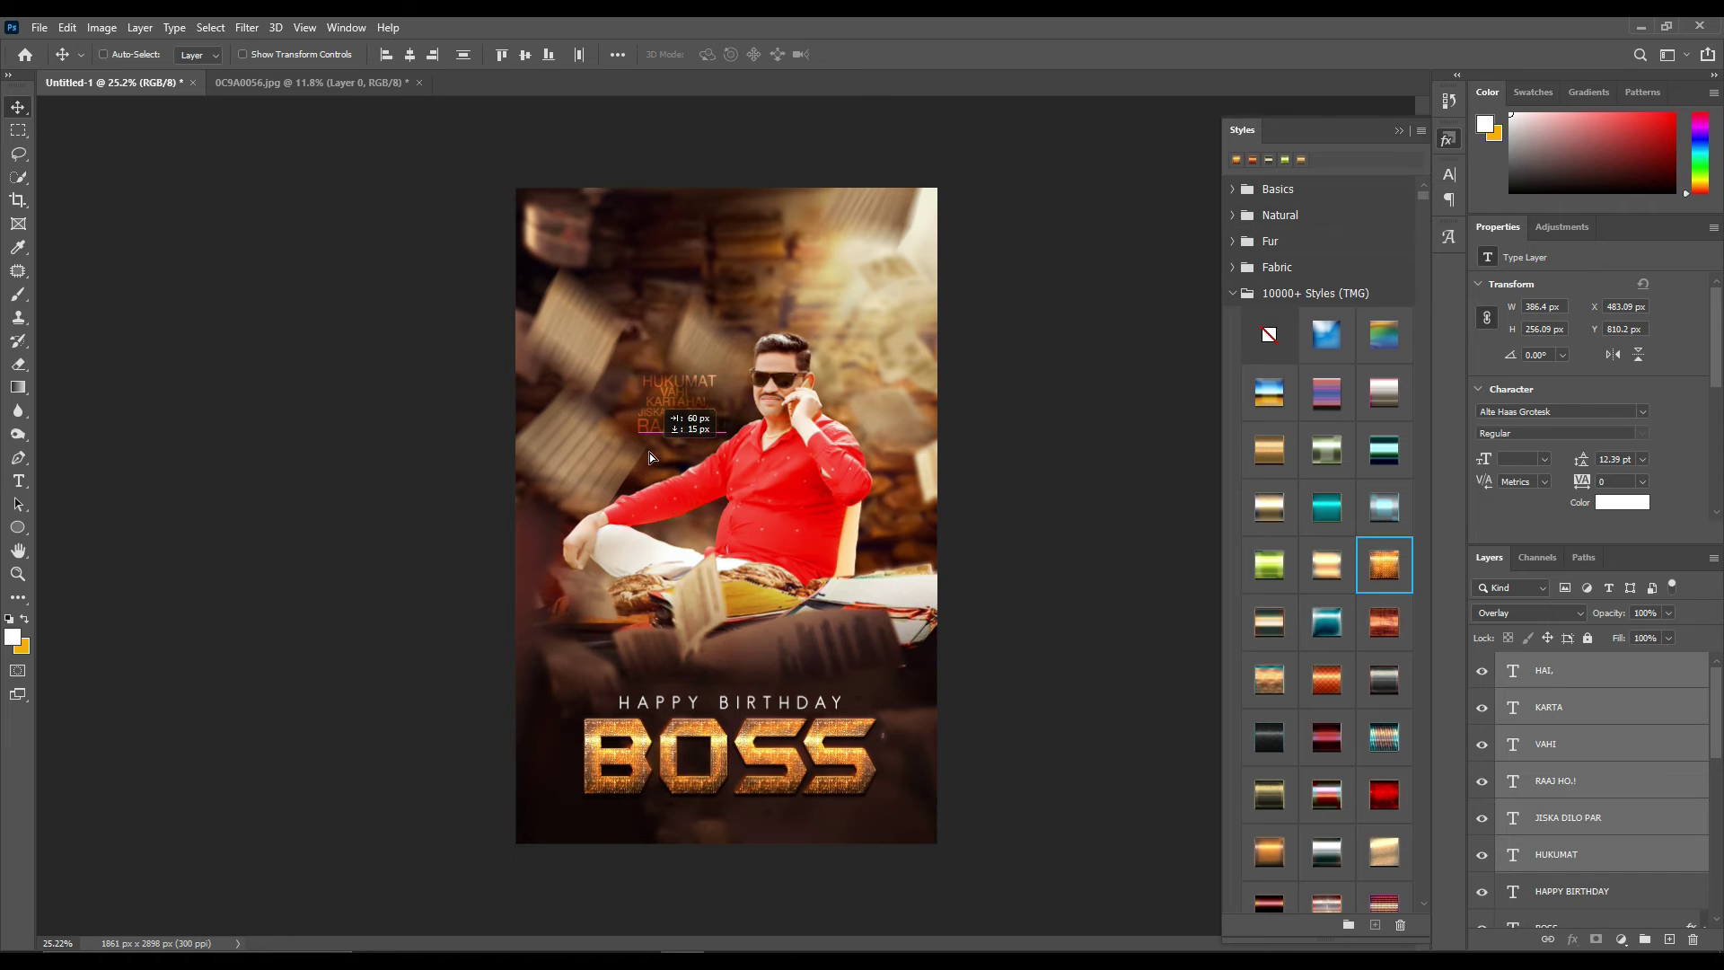
scroll(1663, 855, "down", 1)
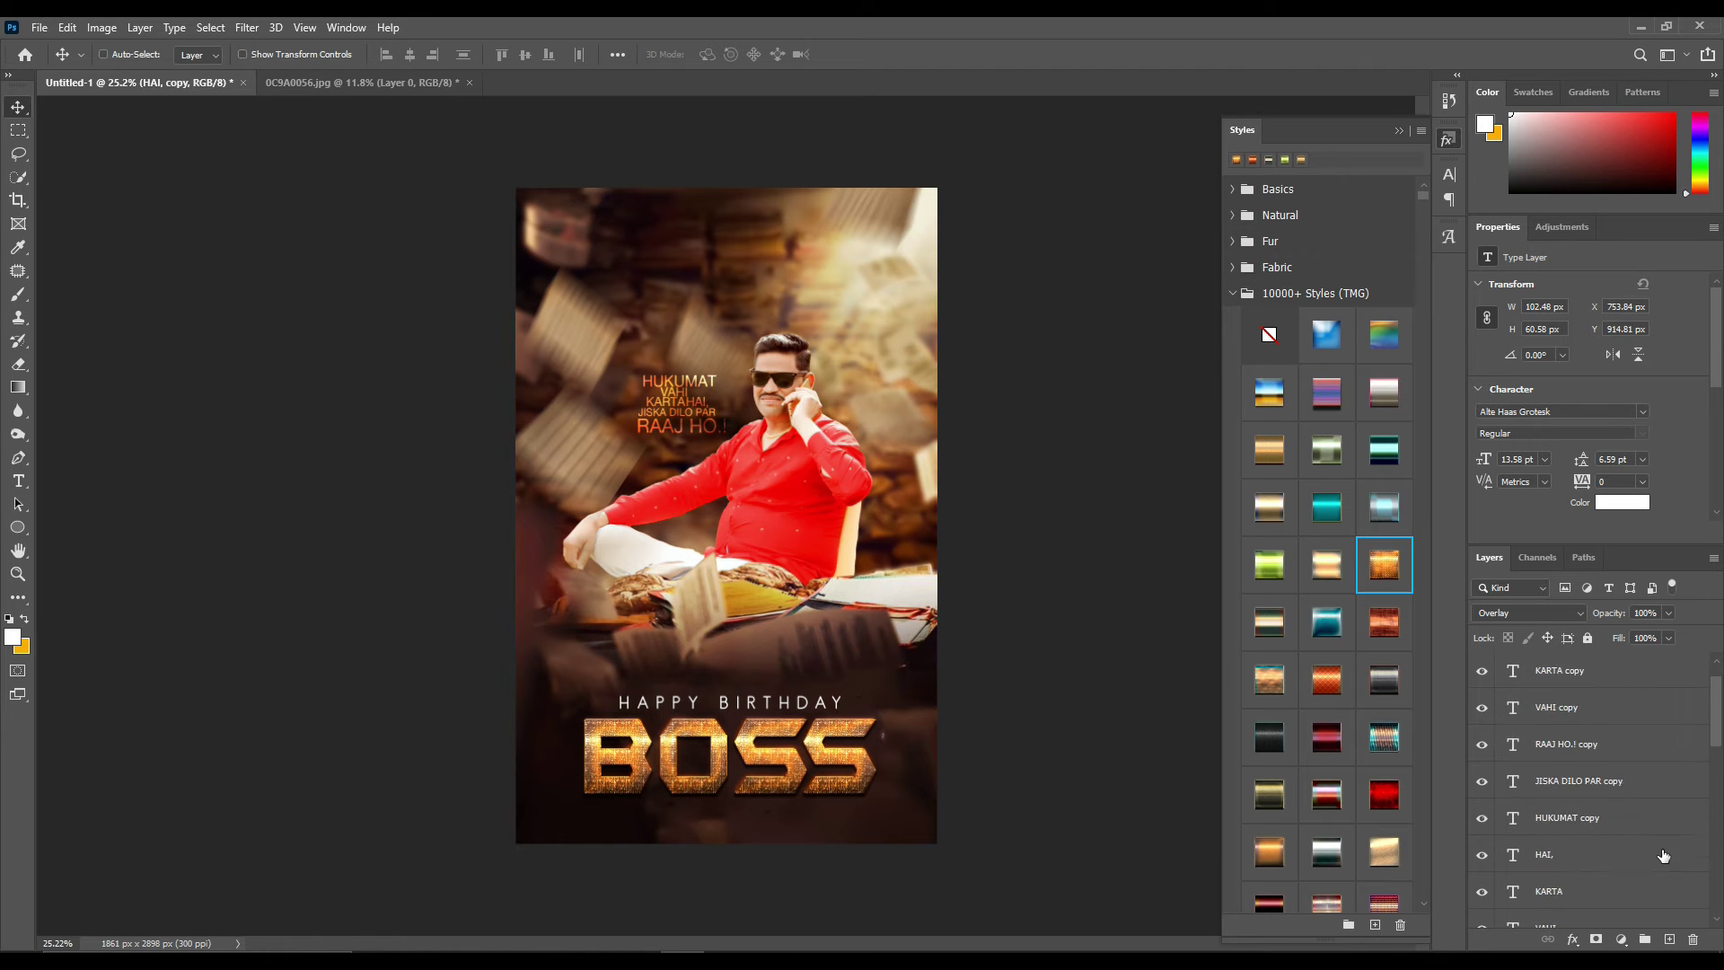
left_click(1600, 844, "shift")
key("ctrl+j")
key("ctrl+t")
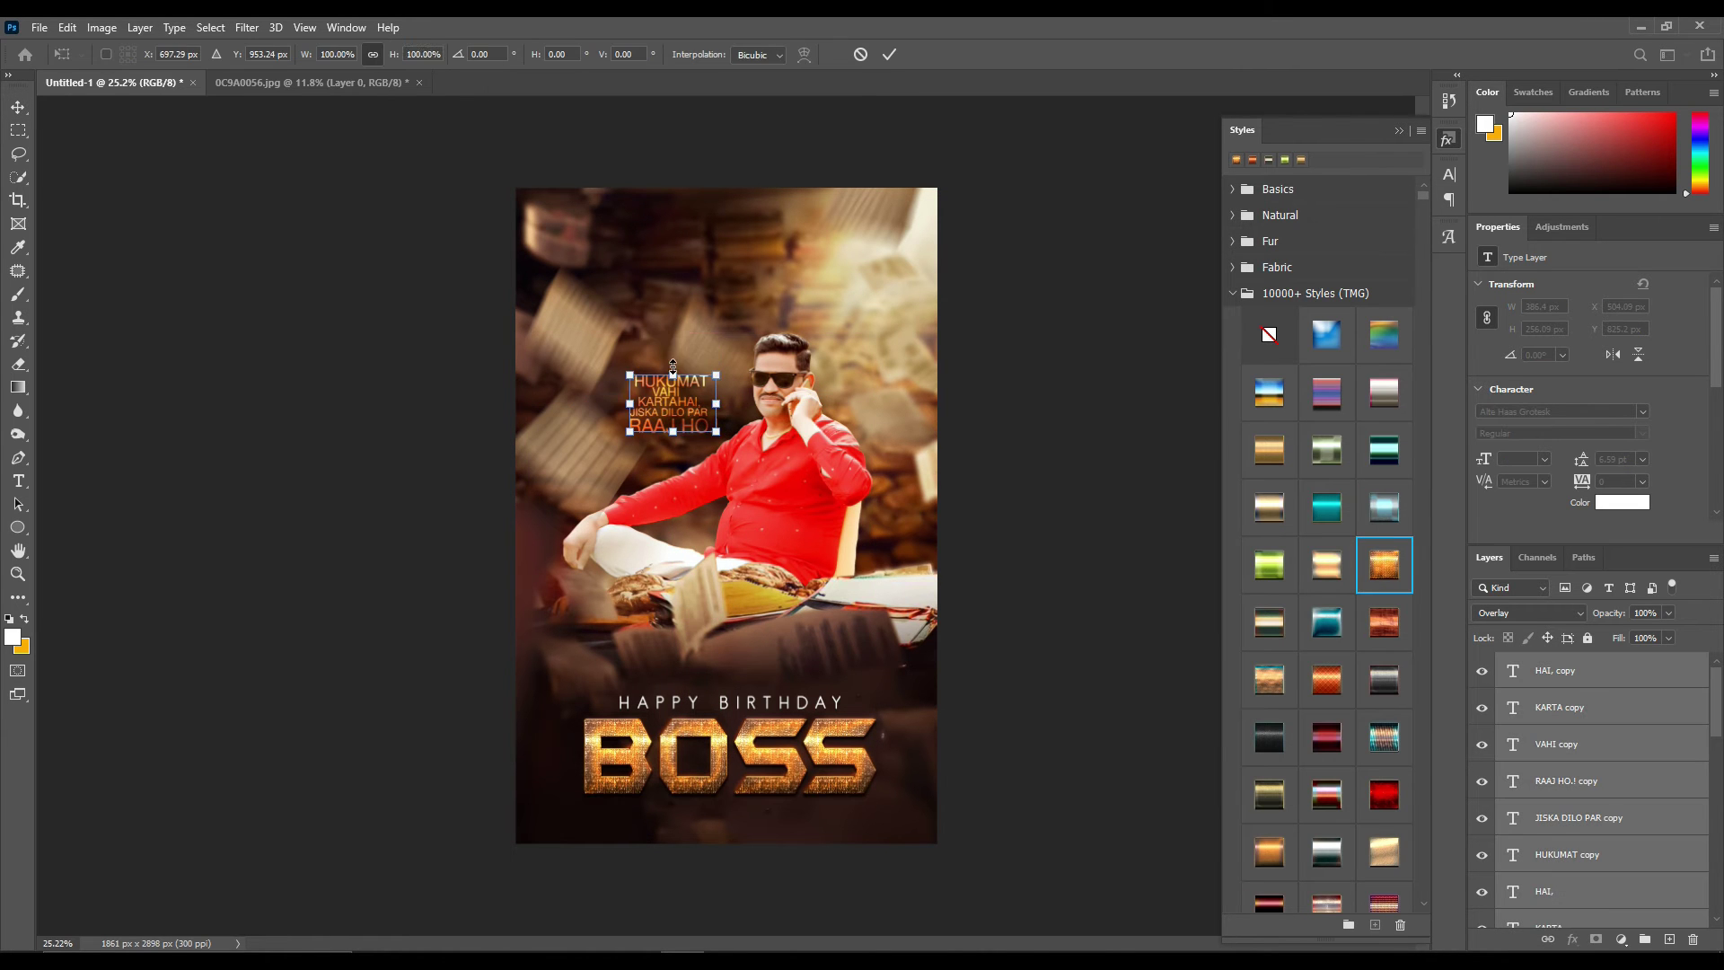
left_click_drag(673, 374, 681, 353)
key("Return")
Place a copy of HAI, near the top of the poster
scroll(669, 365, "up", 3)
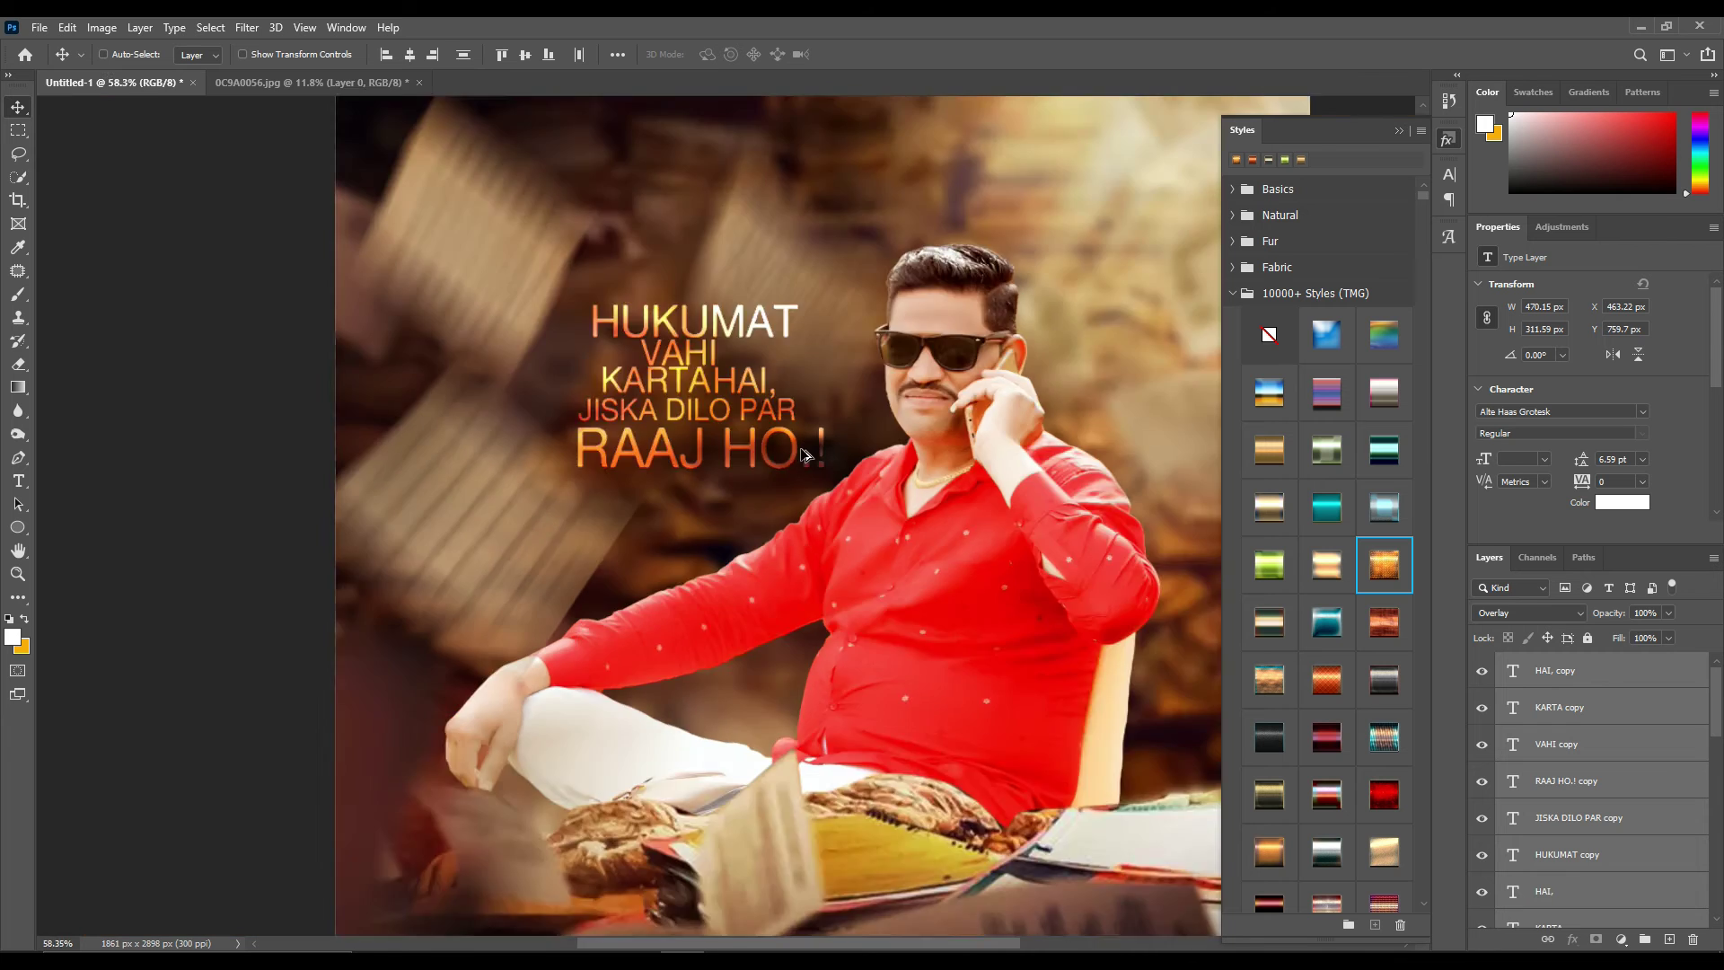
scroll(977, 373, "down", 3)
scroll(866, 761, "up", 1)
scroll(865, 762, "up", 2)
scroll(866, 761, "down", 3)
scroll(1604, 832, "down", 1)
left_click(1615, 672)
left_click_drag(687, 375, 743, 200)
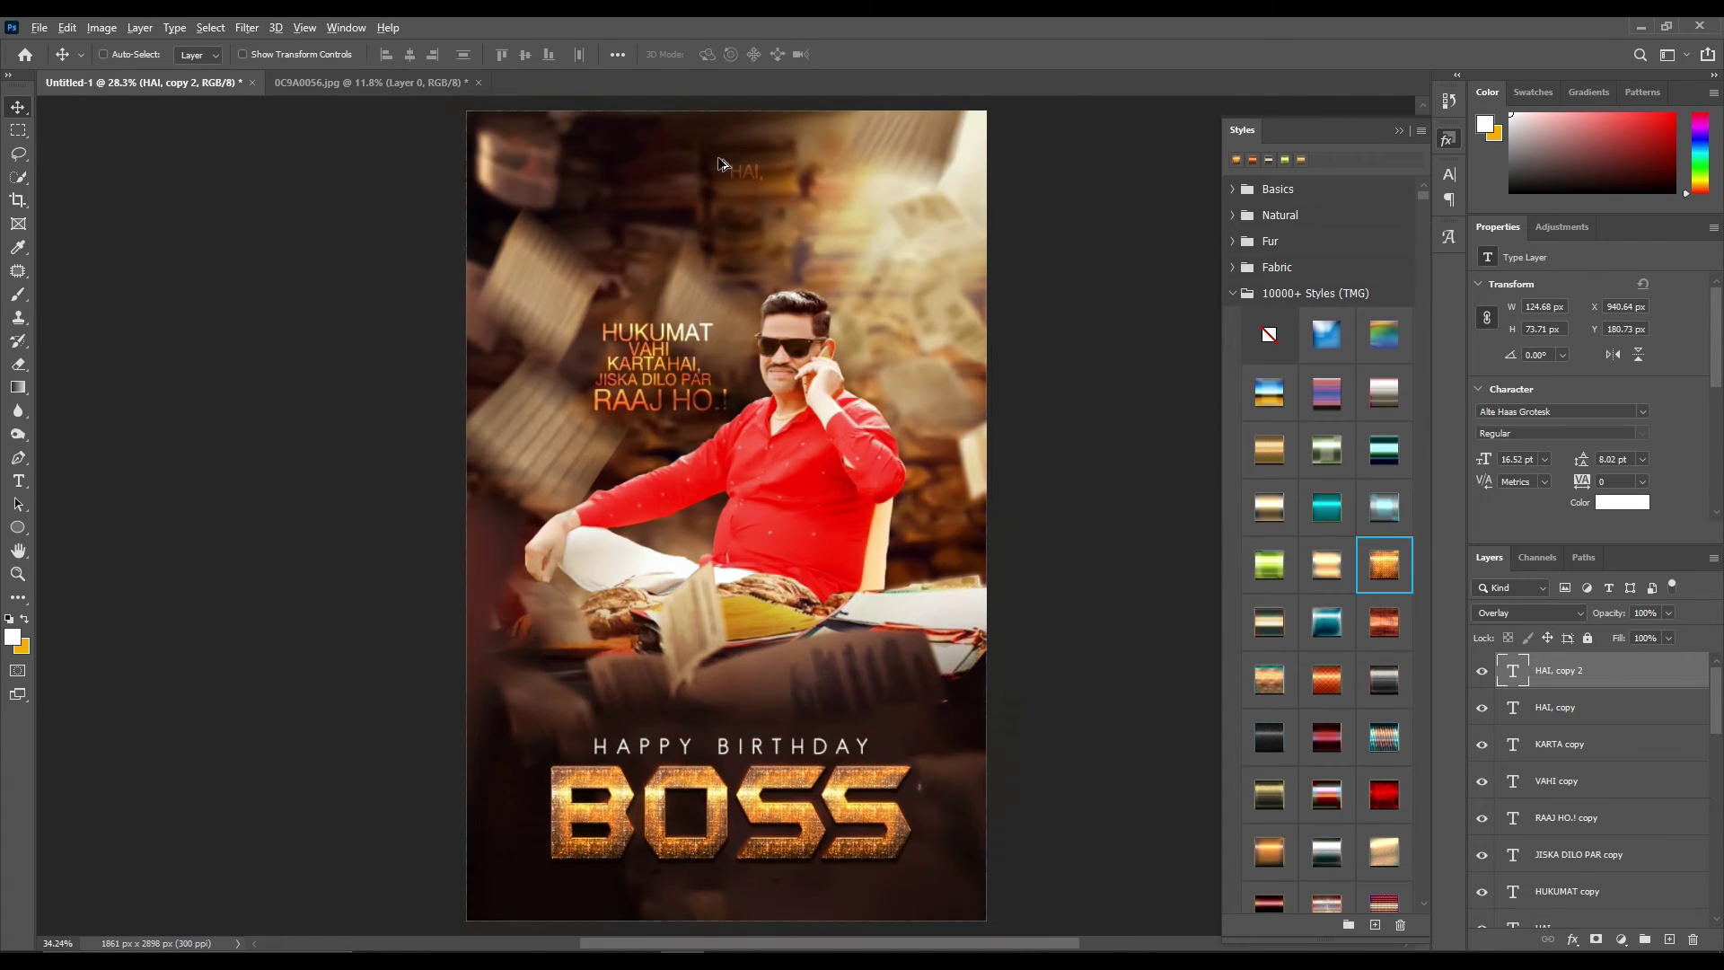
Set the credit text copy to Normal blending and retype it with the designer's name
scroll(795, 253, "up", 3)
left_click(1526, 613)
left_click(1488, 665)
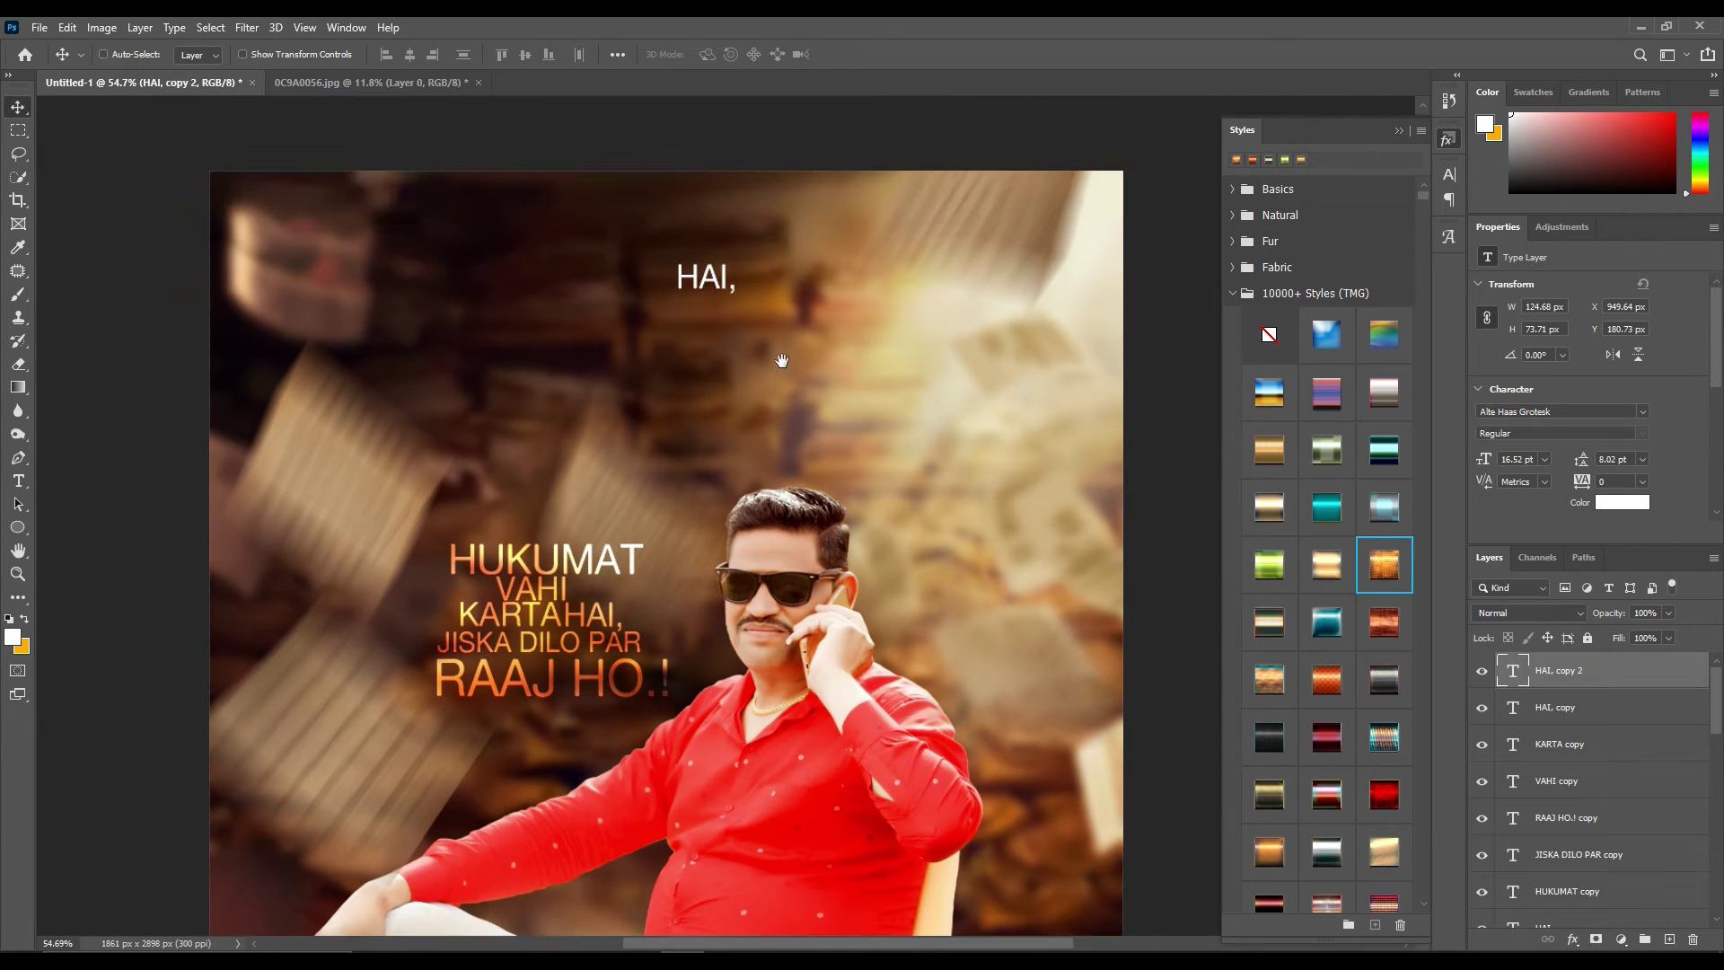
scroll(723, 171, "up", 2)
double_click(719, 518)
type("HARSH JADHAV DES")
Commit the credit line and move it to the top centre of the poster
key("ctrl+a")
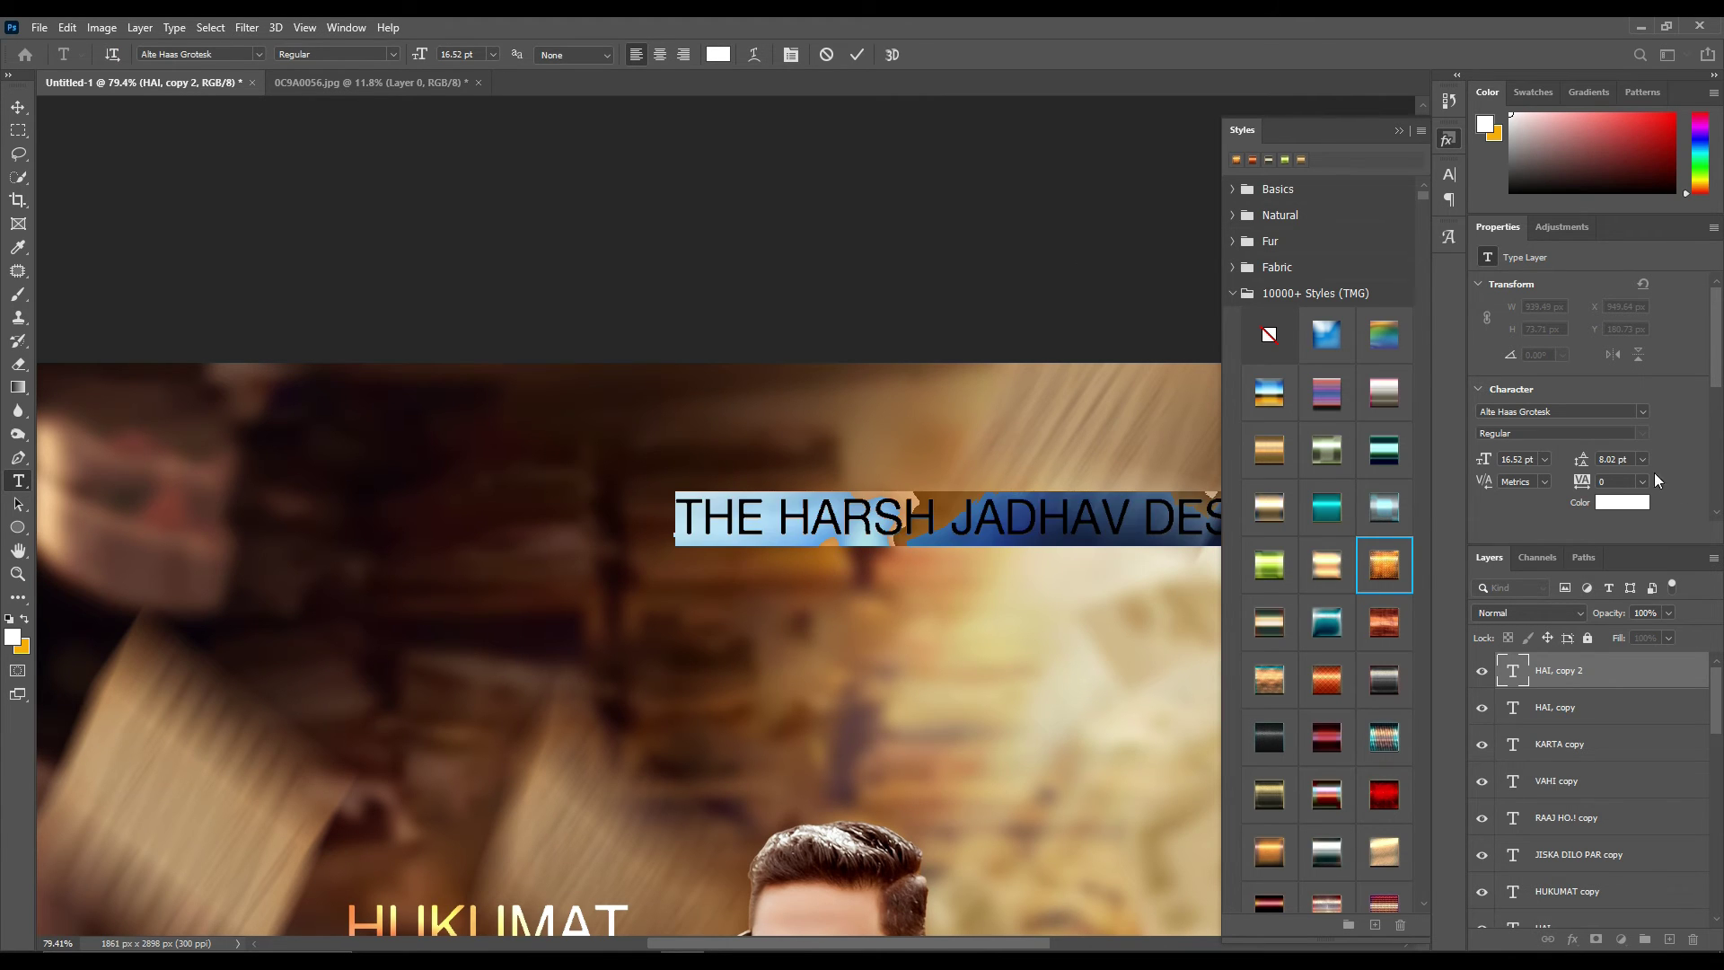
scroll(1603, 482, "up", 5)
type("560")
left_click(11, 118)
key("ctrl+0")
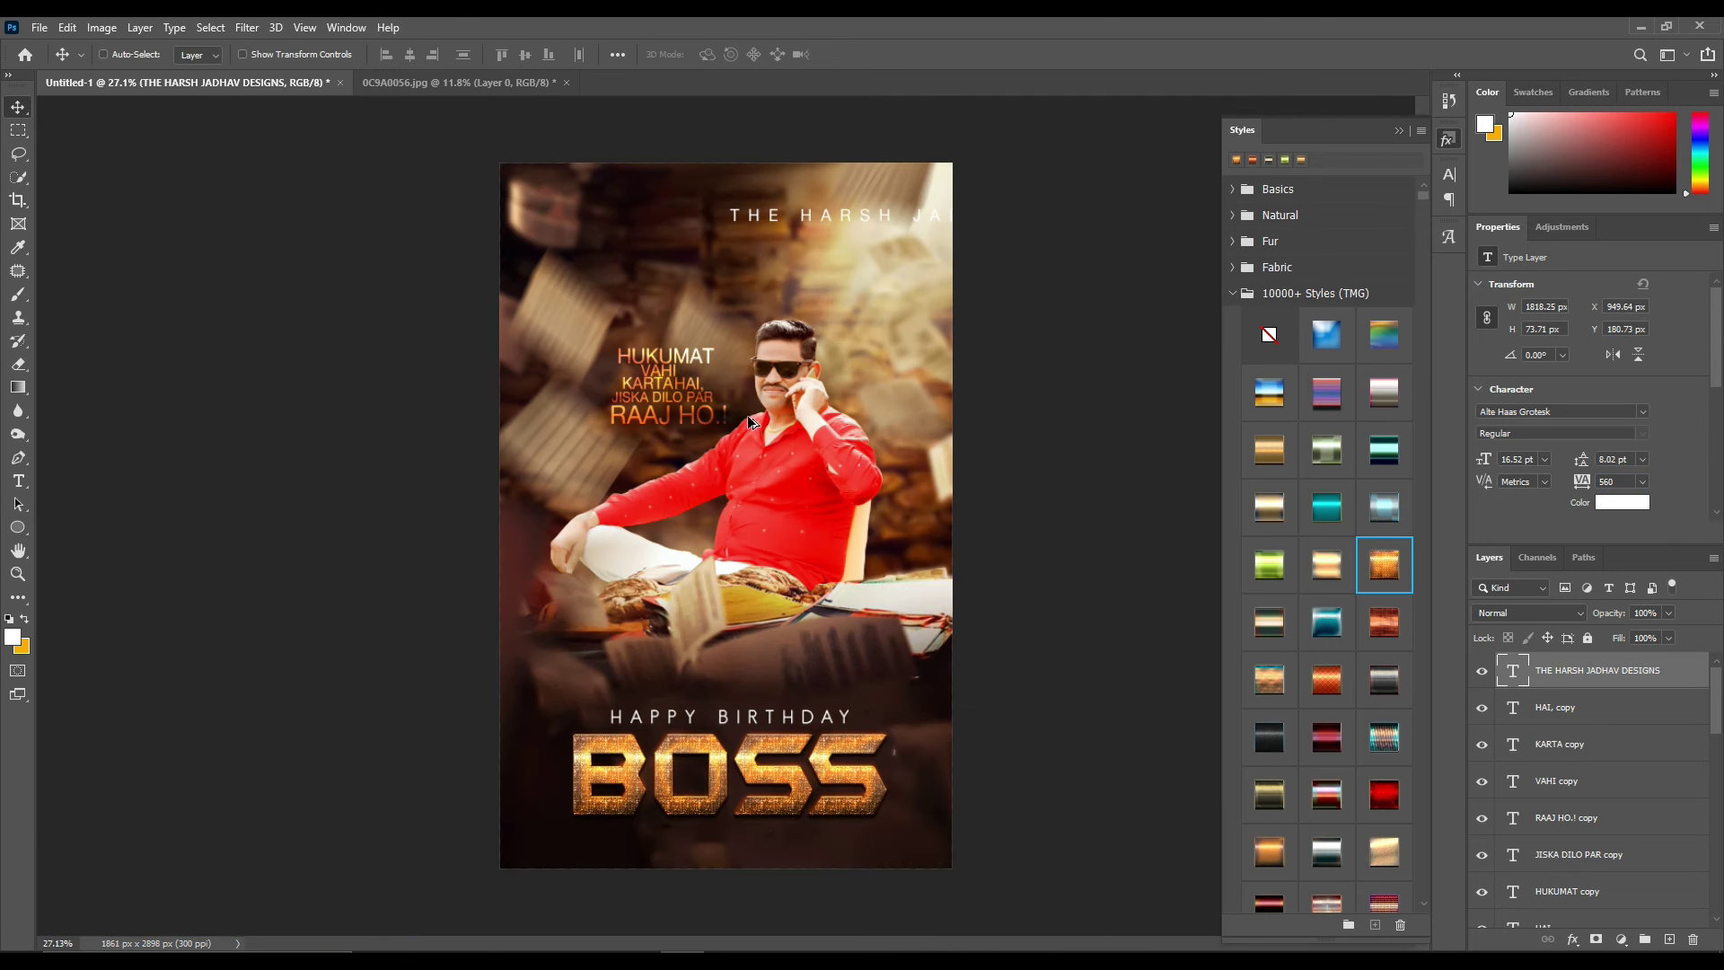
key("ctrl+t")
mouse_move(751, 253)
left_mouse_down()
mouse_move(741, 189)
mouse_move(797, 212)
left_mouse_up()
key("Return")
Select the BOSS title layer
scroll(801, 225, "up", 5)
scroll(790, 252, "down", 5)
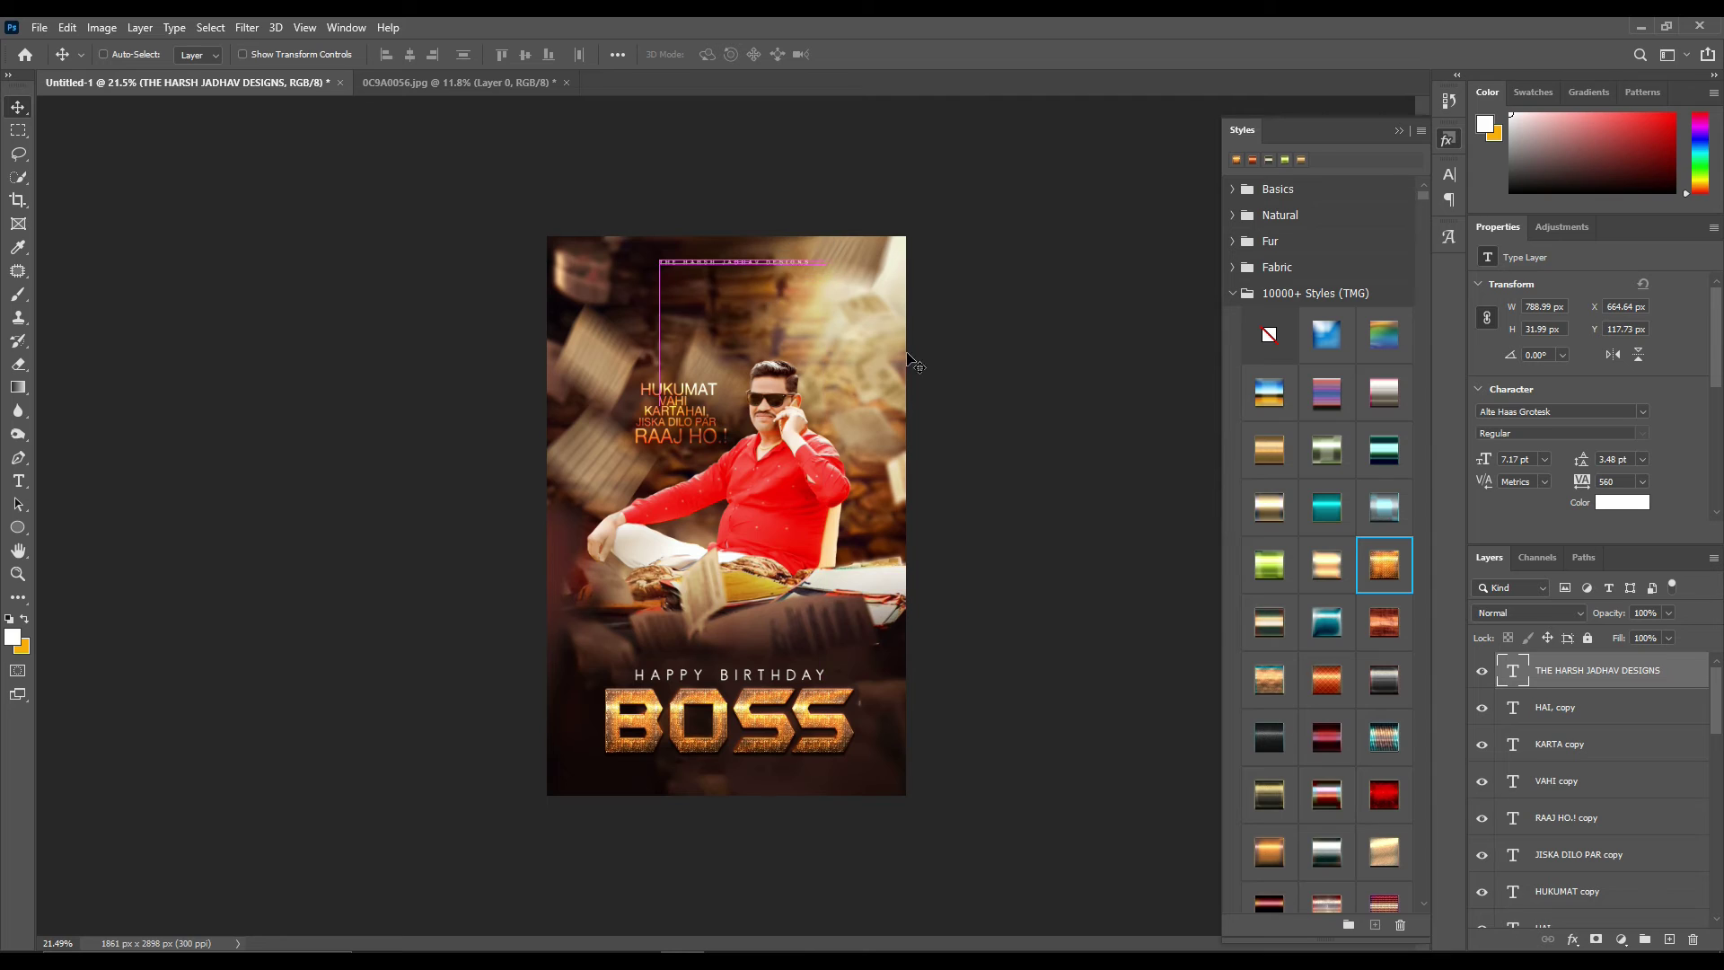
scroll(905, 600, "up", 5)
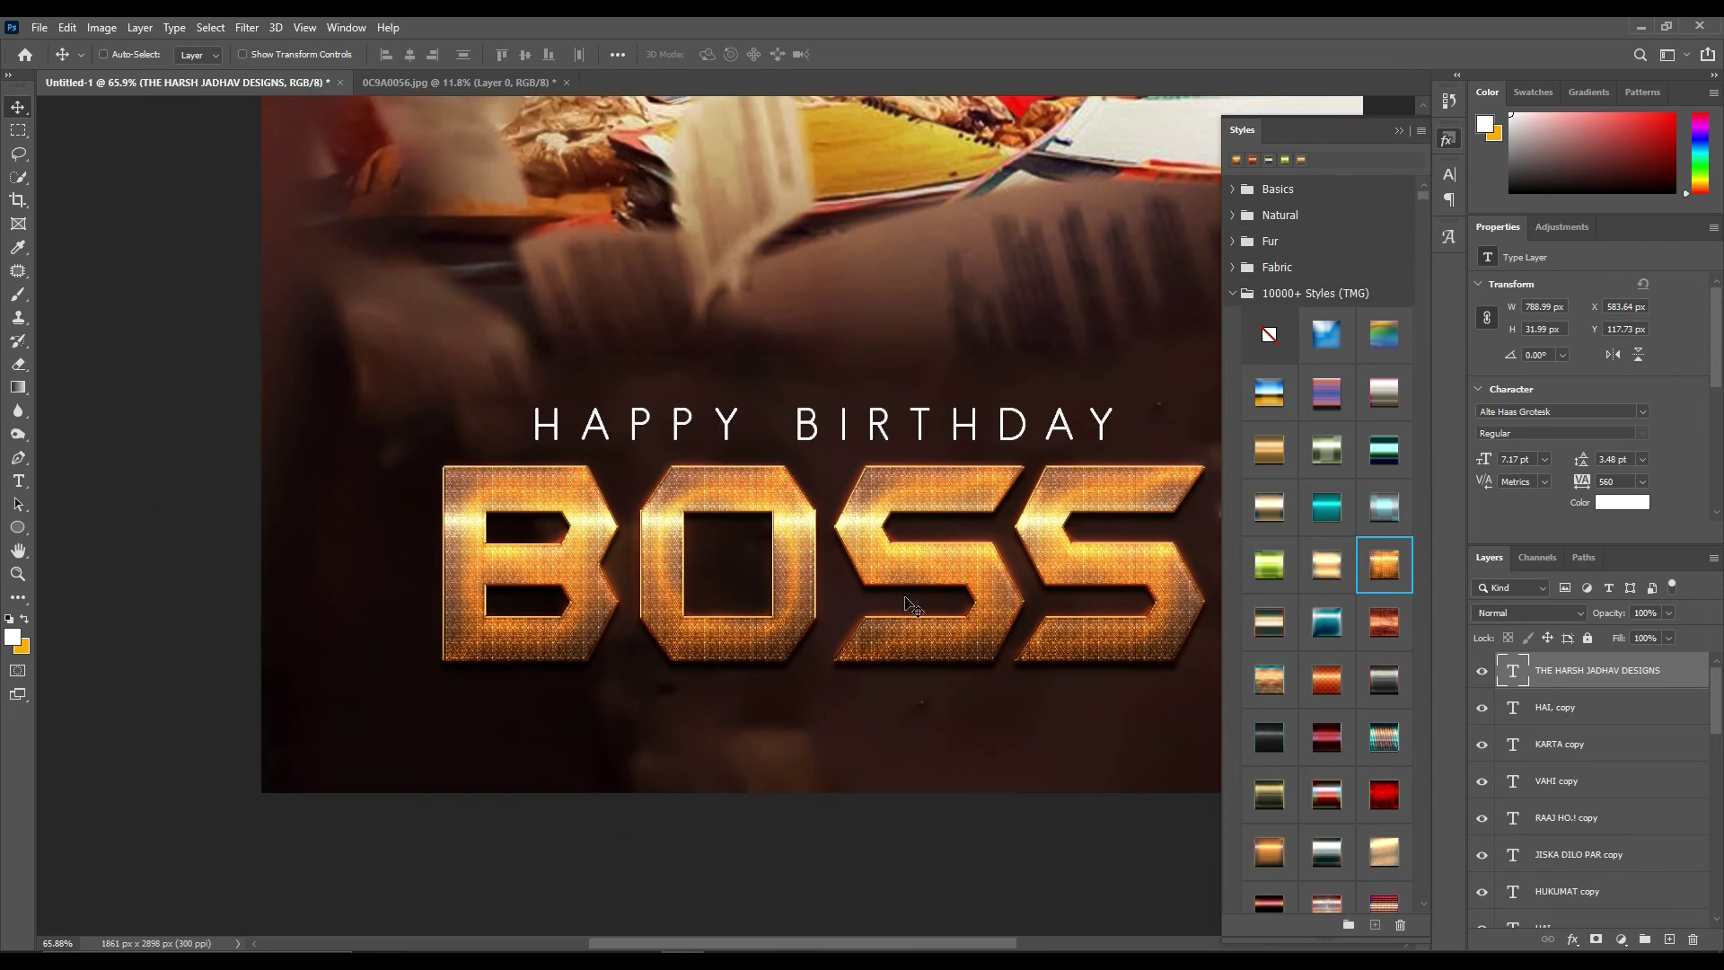
scroll(907, 604, "up", 2)
scroll(947, 604, "down", 4)
scroll(942, 694, "down", 3)
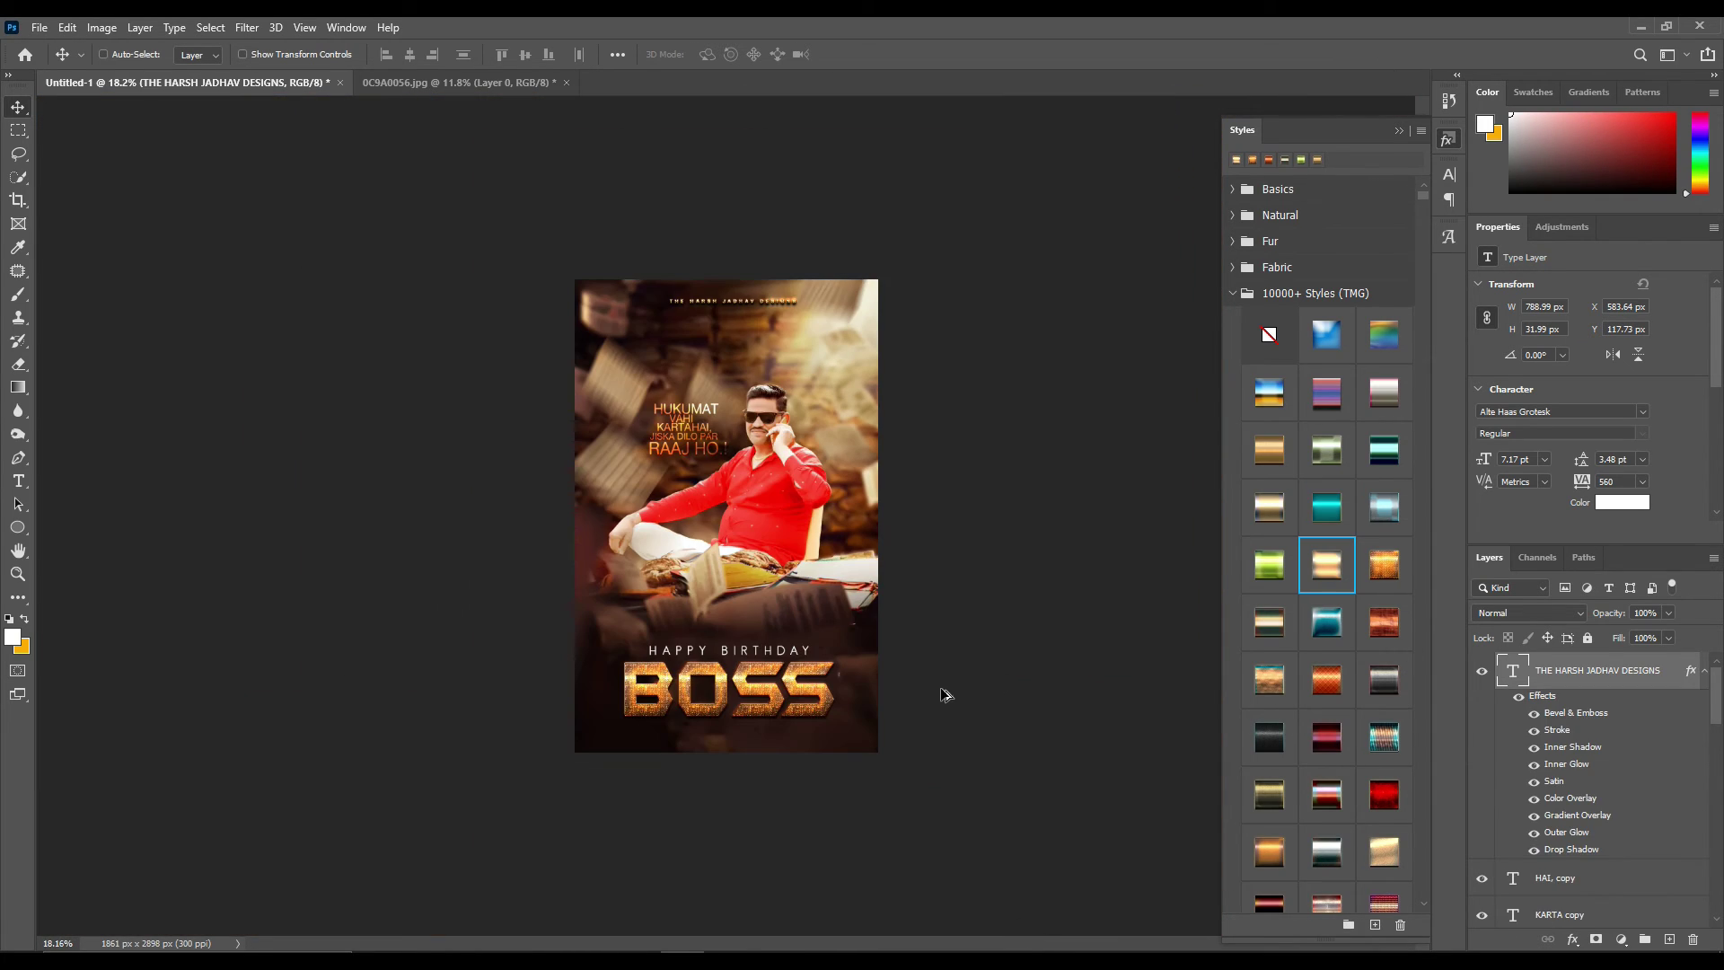
left_click(790, 689, "ctrl")
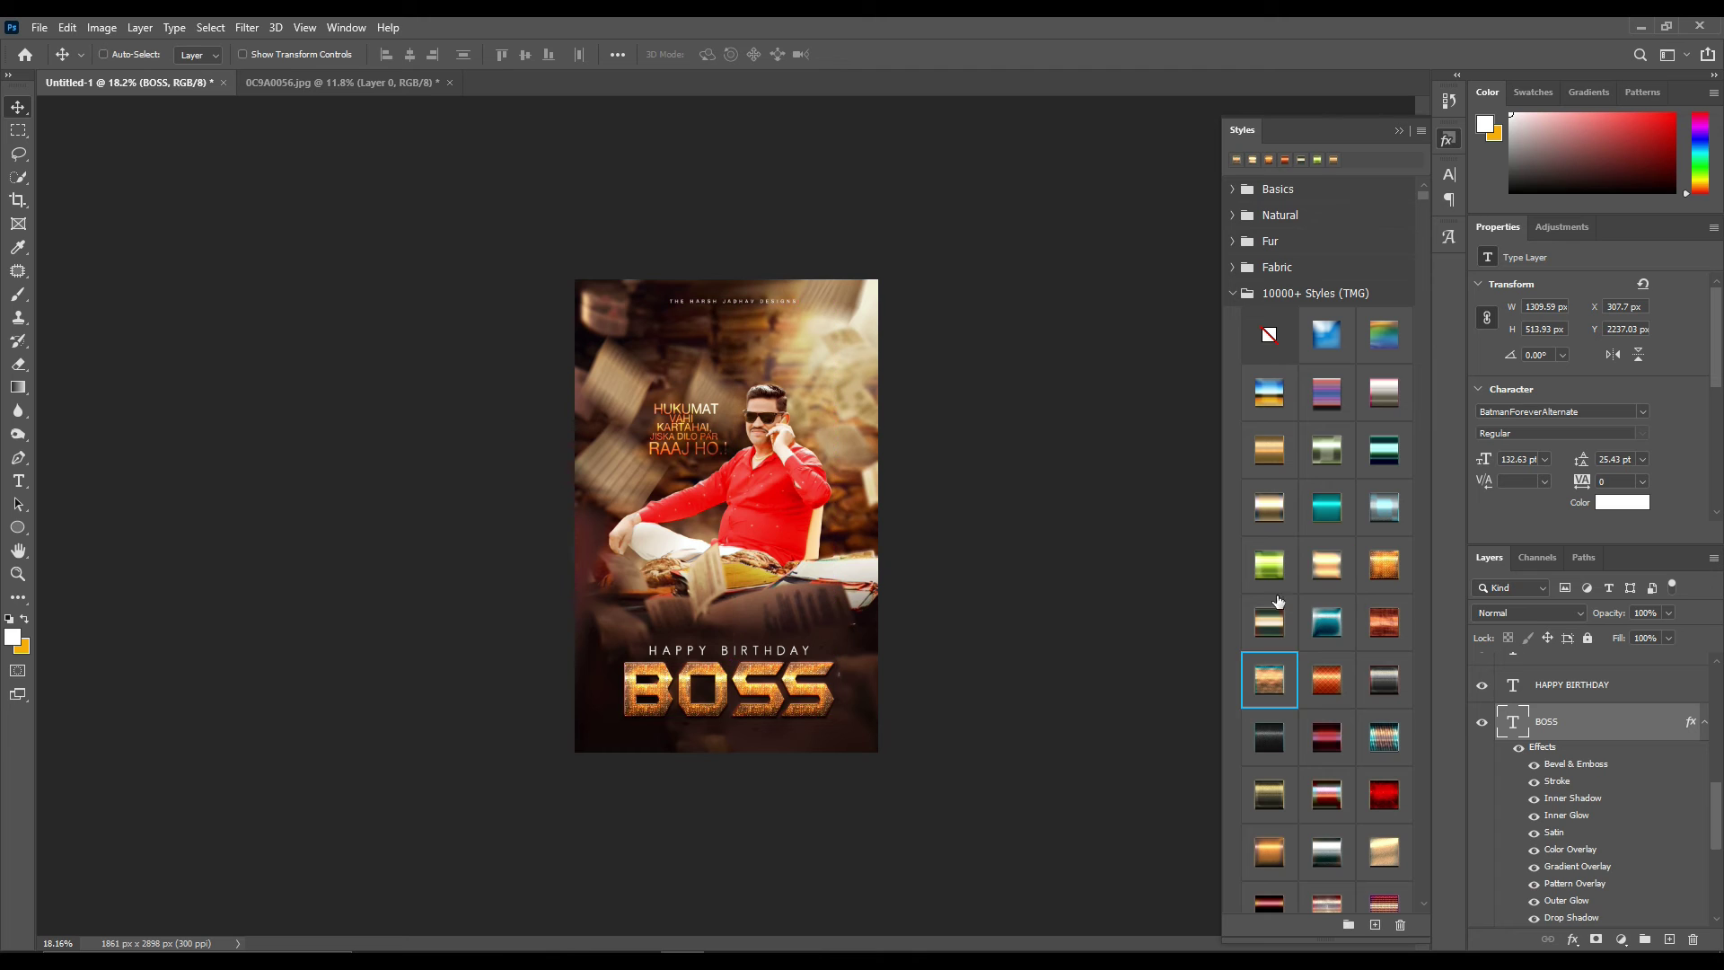
Try red, gold, silver, fiery orange and gold glitter styles on the BOSS title
scroll(1329, 620, "down", 1)
left_click(1383, 781)
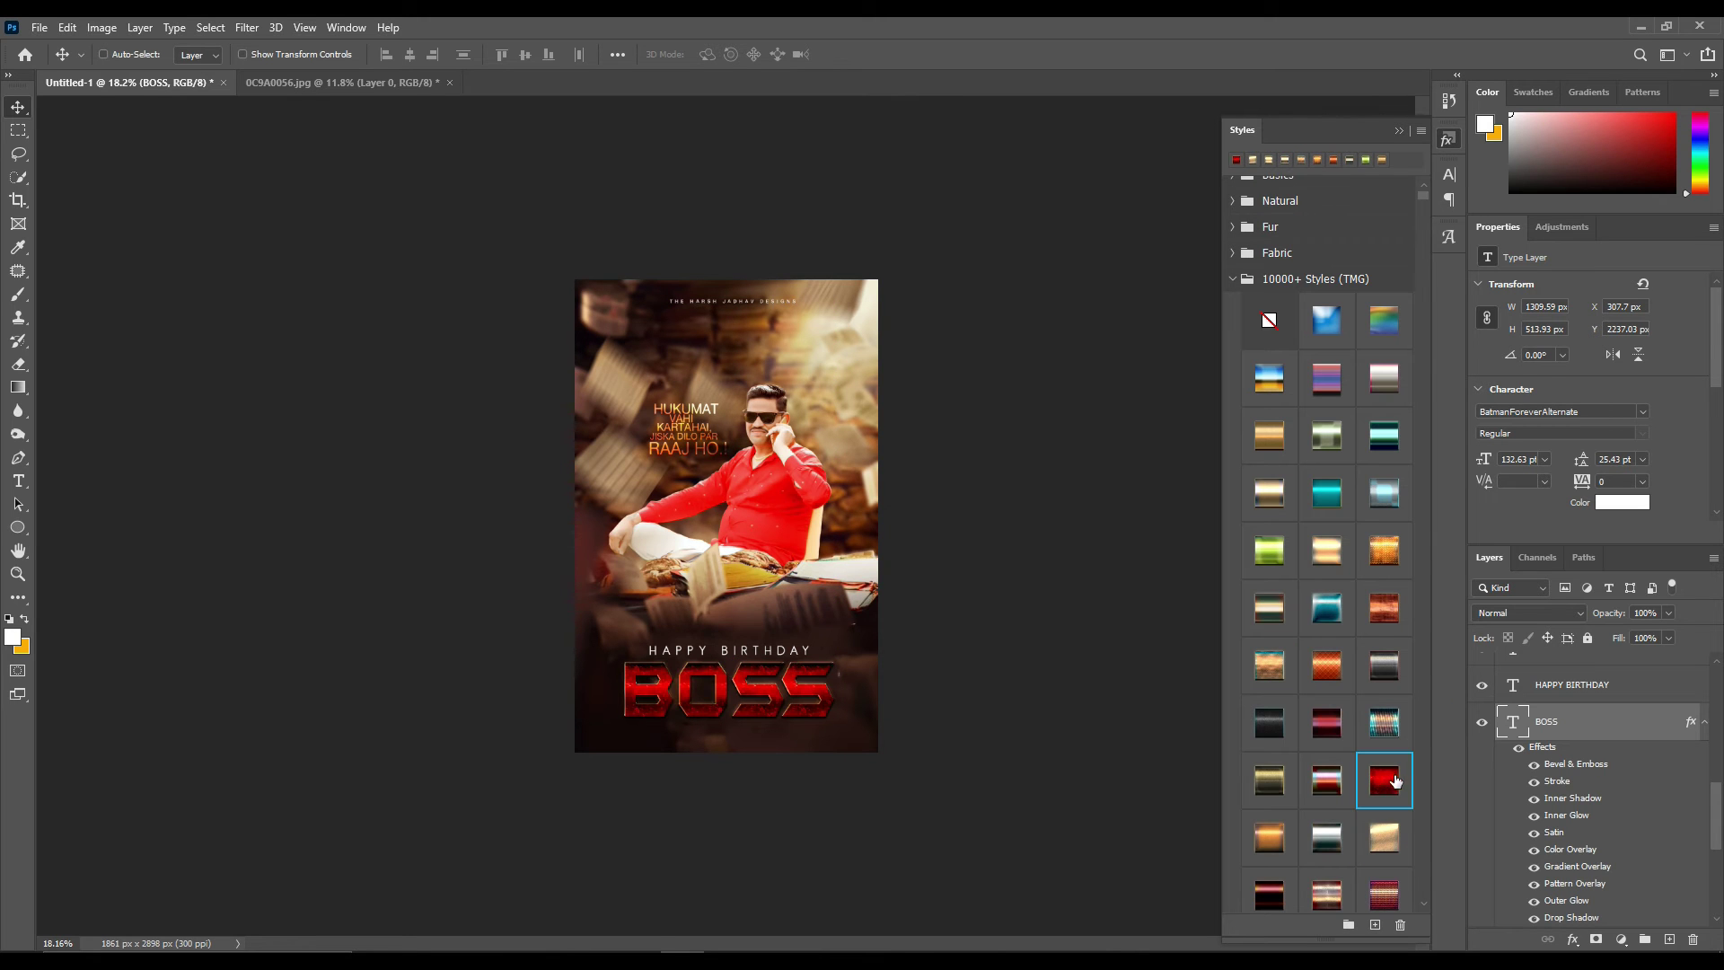
scroll(1331, 723, "down", 2)
scroll(1331, 736, "down", 1)
left_click(1326, 795)
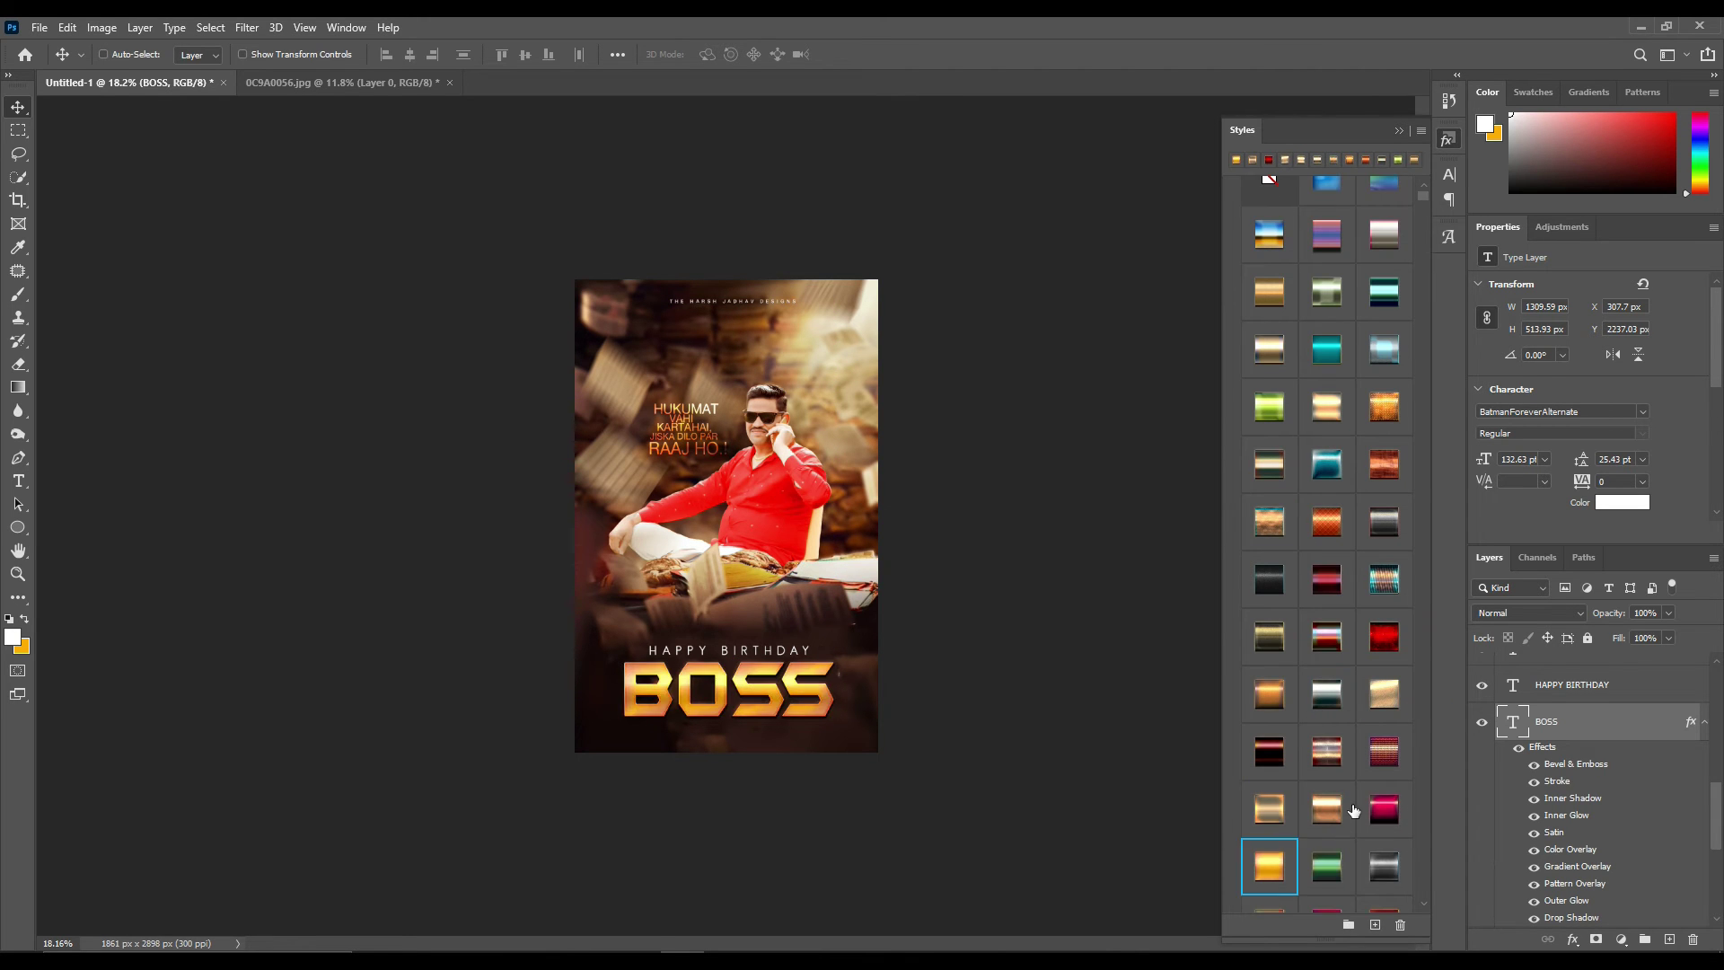
scroll(1346, 804, "down", 2)
scroll(1342, 809, "down", 1)
left_click(1326, 822)
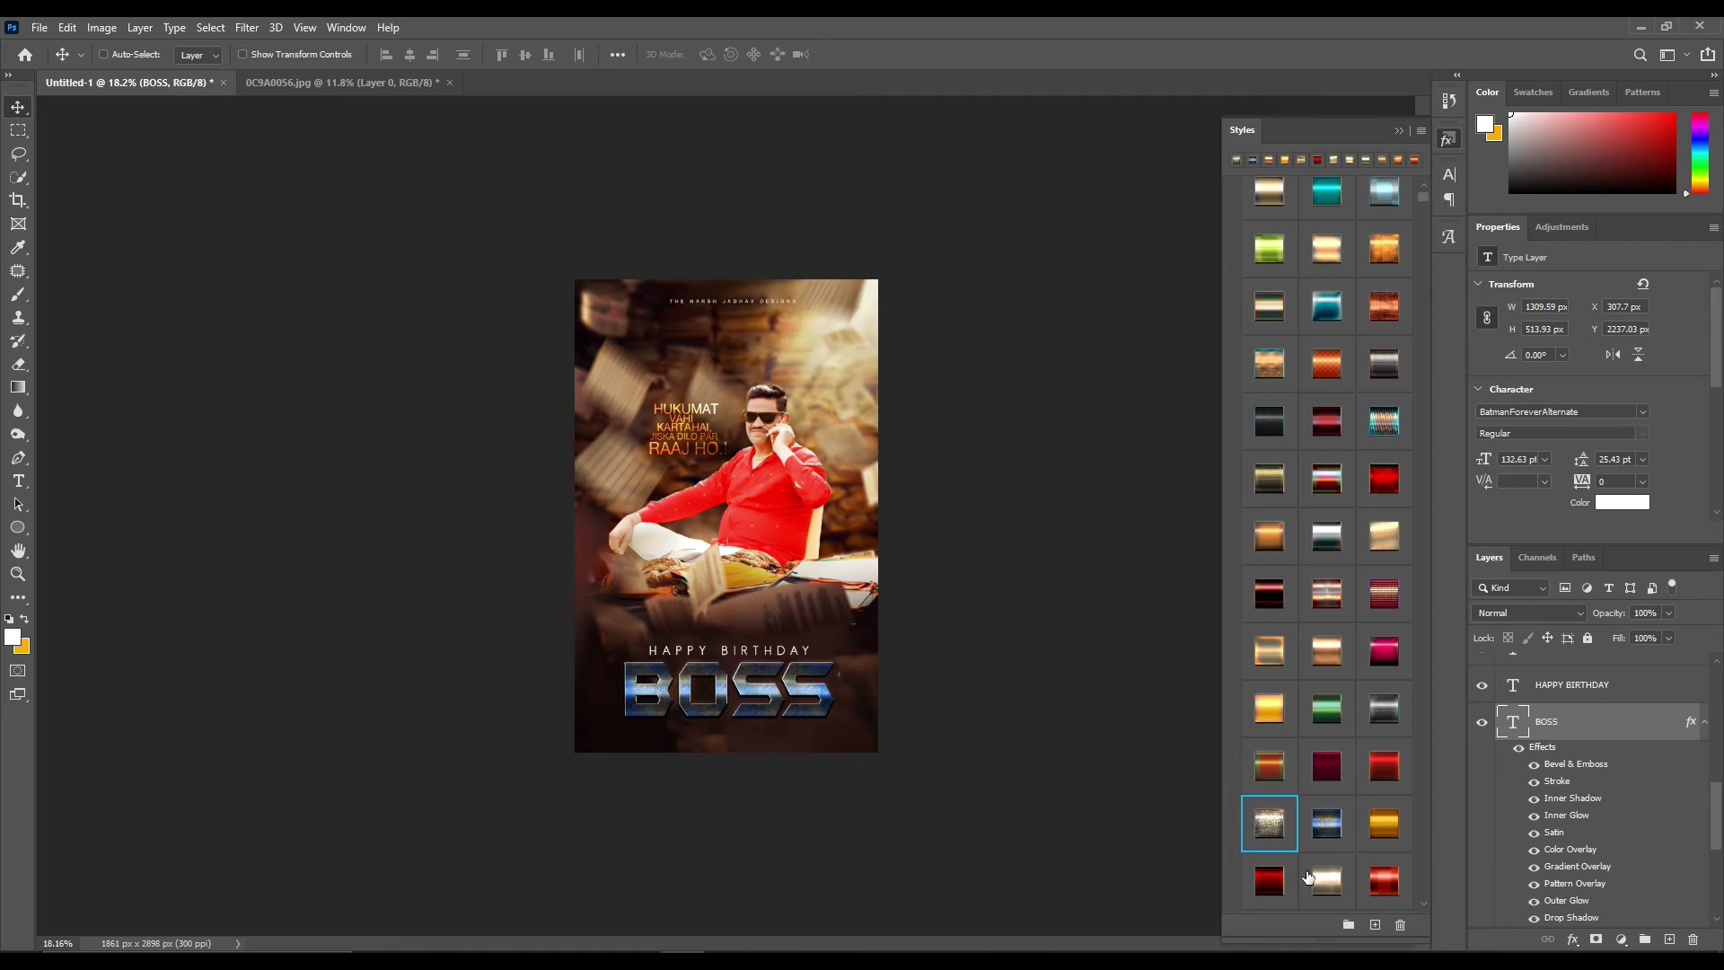
left_click(1329, 882)
scroll(1331, 884, "down", 3)
left_click(1269, 827)
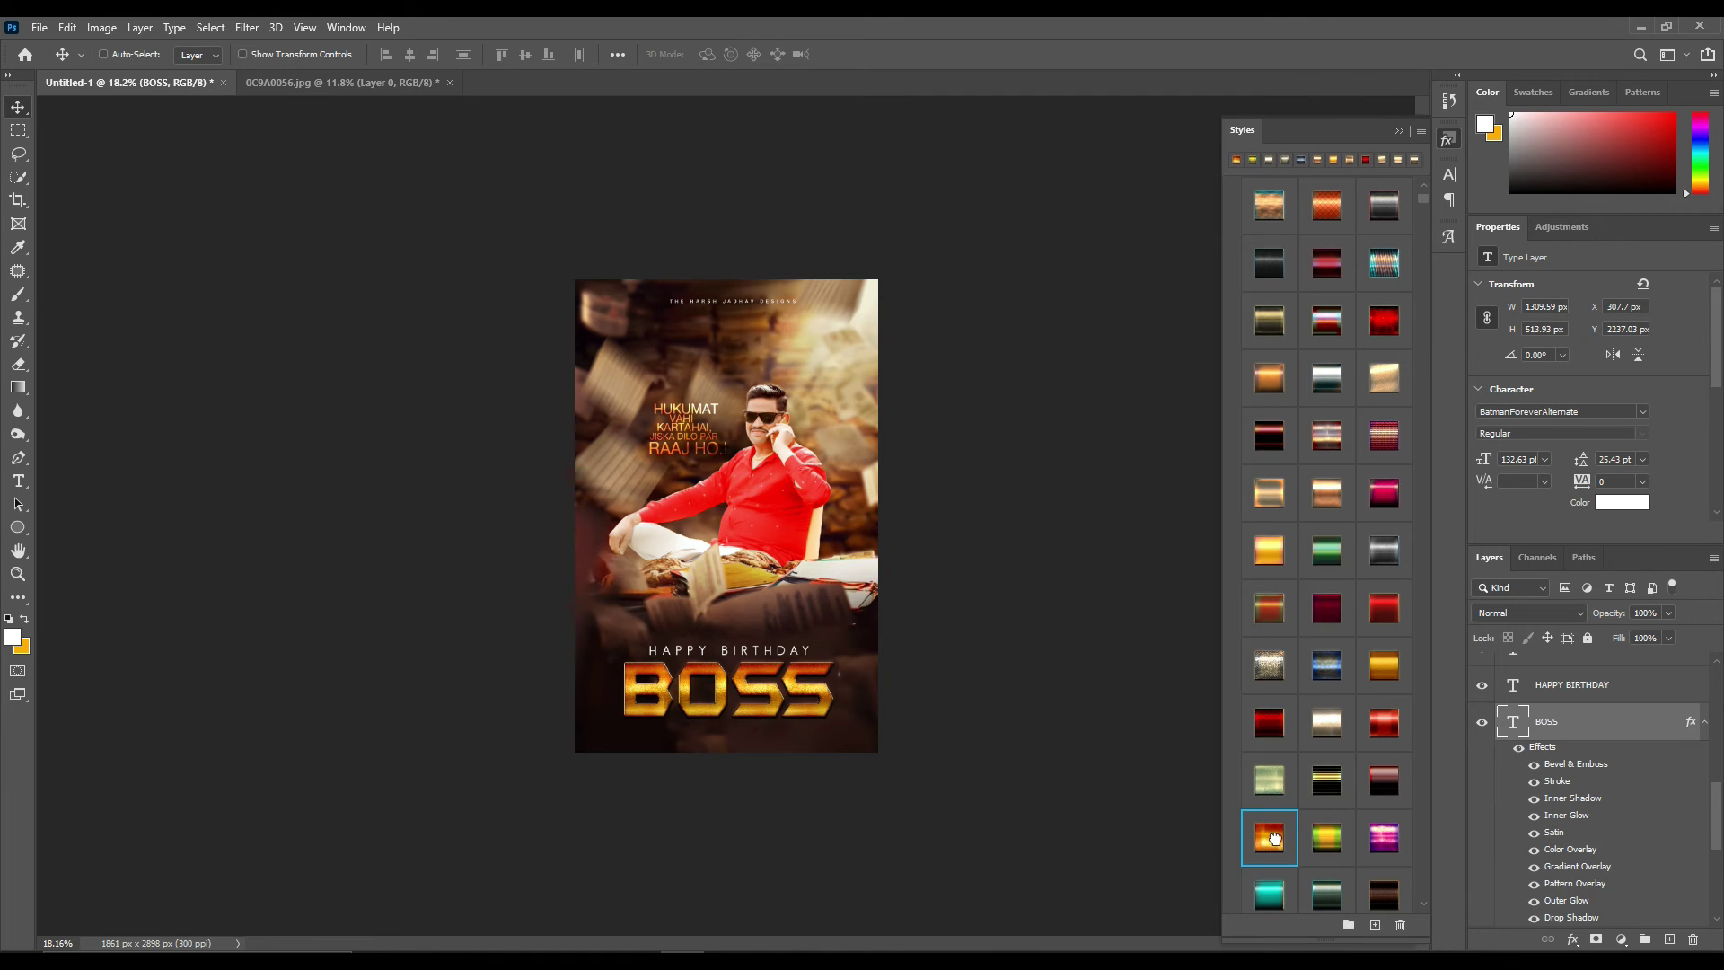
scroll(1315, 824, "down", 2)
left_click(1326, 795)
scroll(1316, 823, "down", 2)
Try more gold and copper-gold styles, then give BOSS the fiery red metallic style
left_click(1269, 769)
left_click(1269, 822)
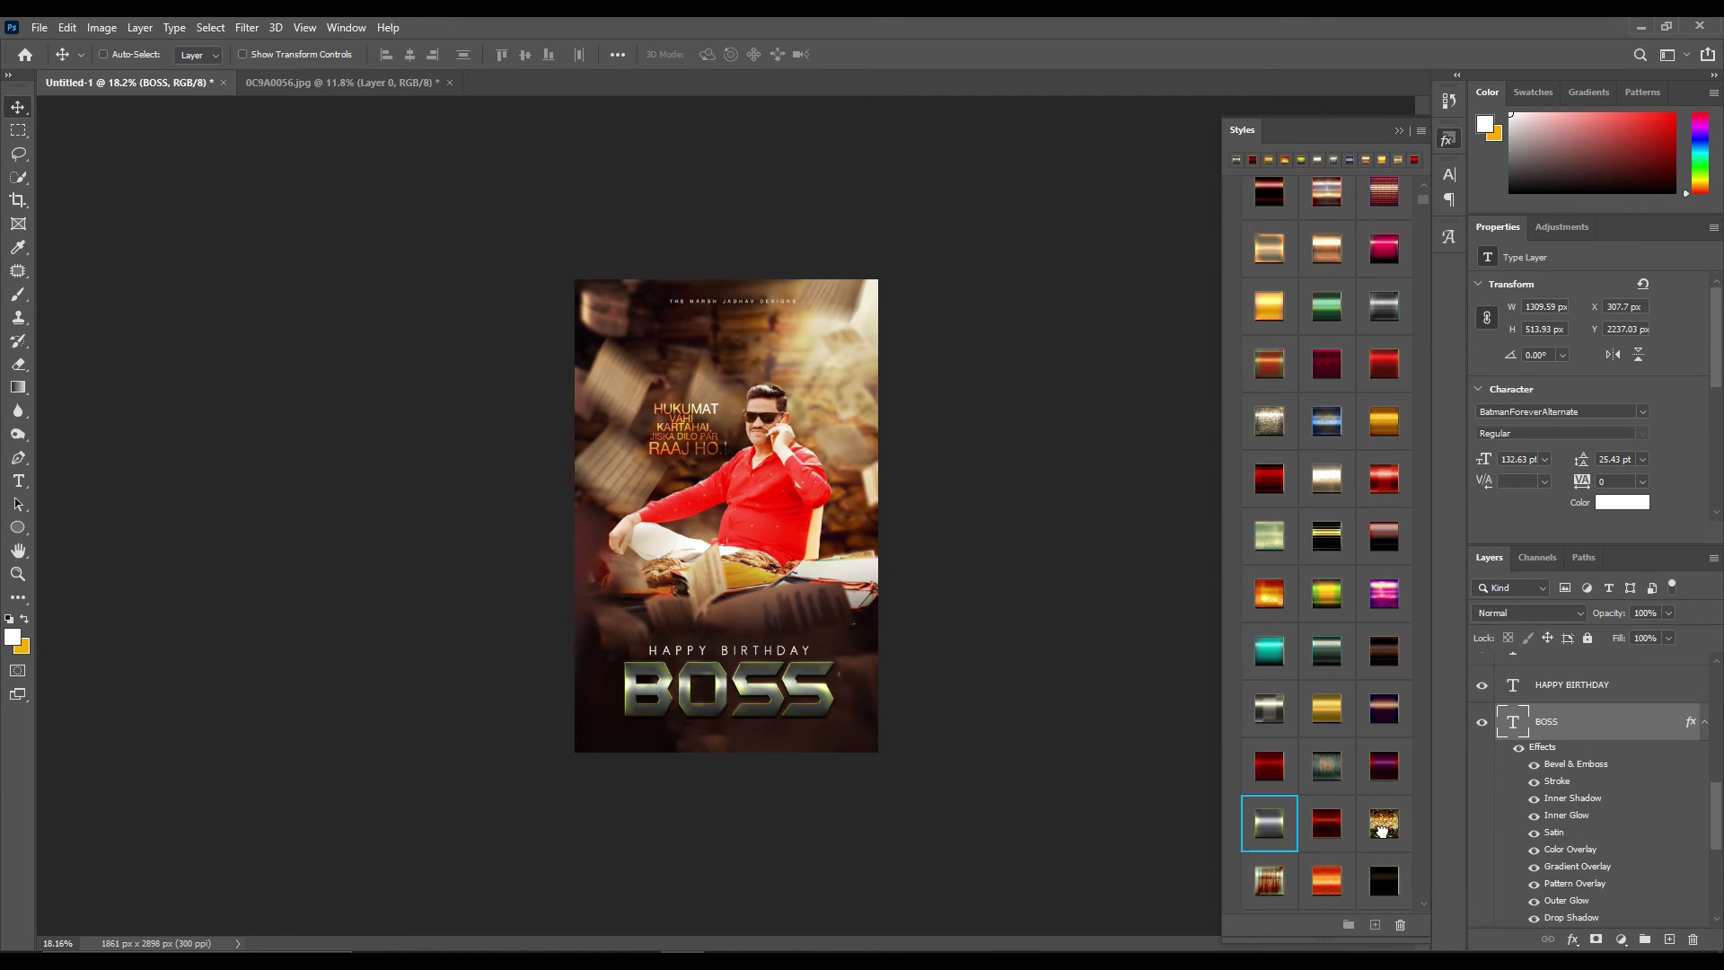
left_click(1384, 822)
scroll(1340, 827, "down", 1)
left_click(1326, 823)
scroll(1329, 826, "down", 3)
left_click(1326, 736)
left_click(1326, 794)
scroll(1331, 844, "down", 1)
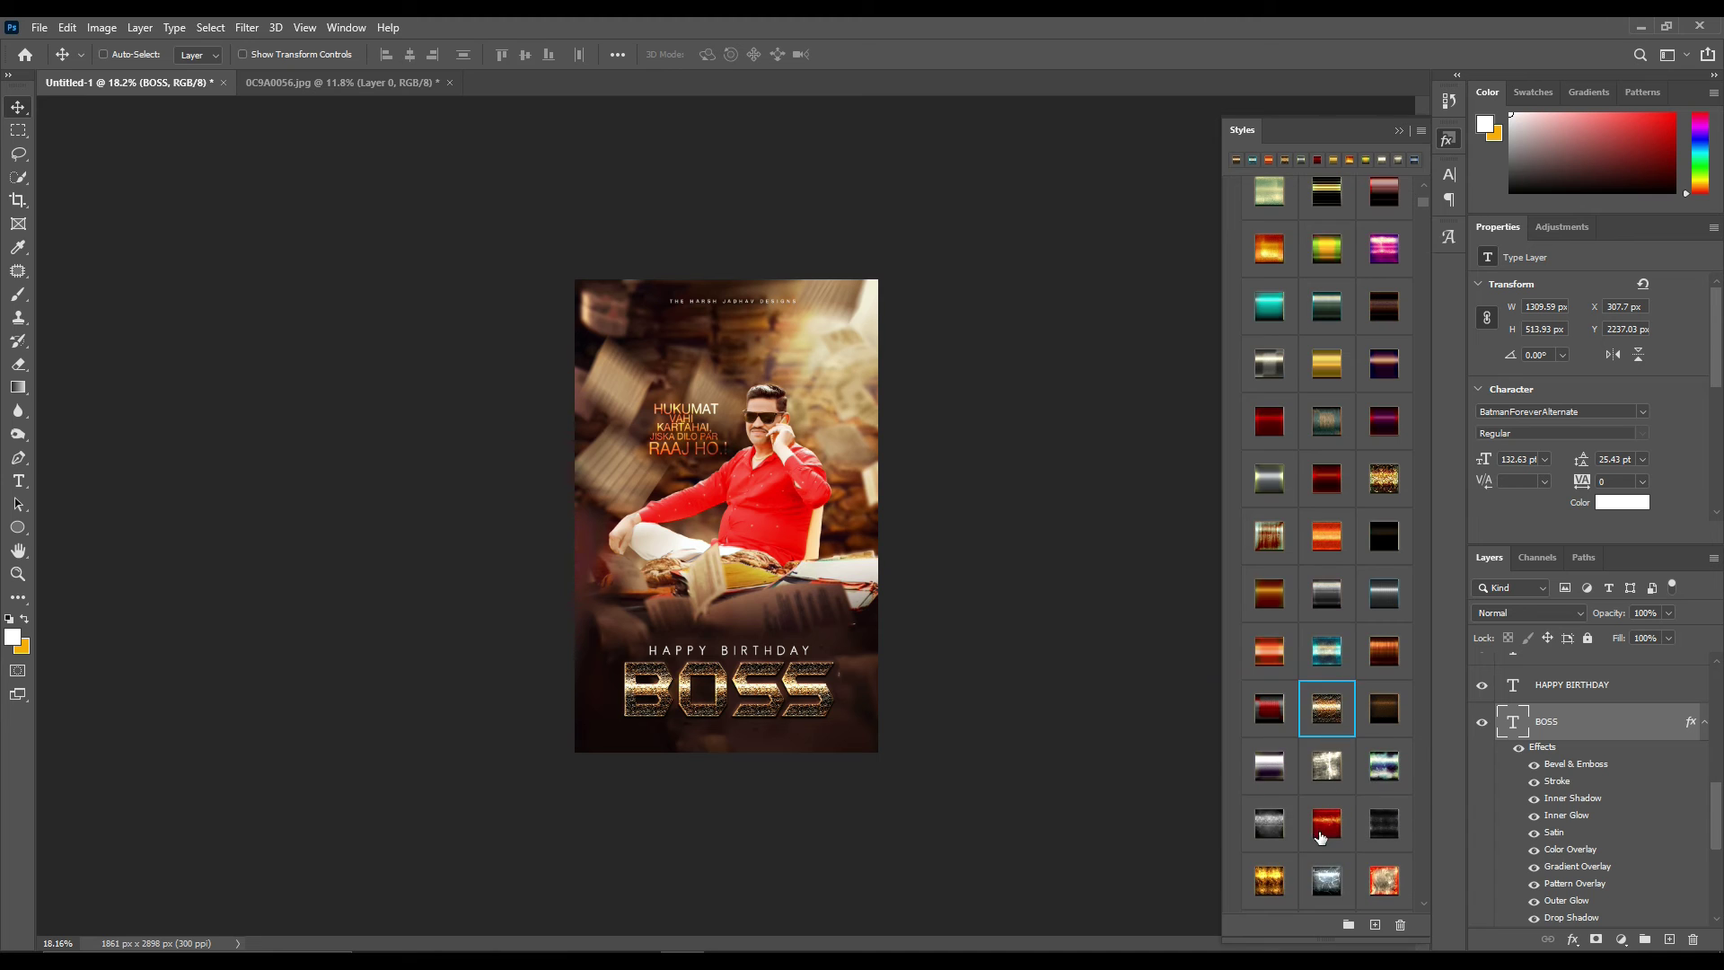
left_click(1383, 878)
scroll(741, 480, "up", 3)
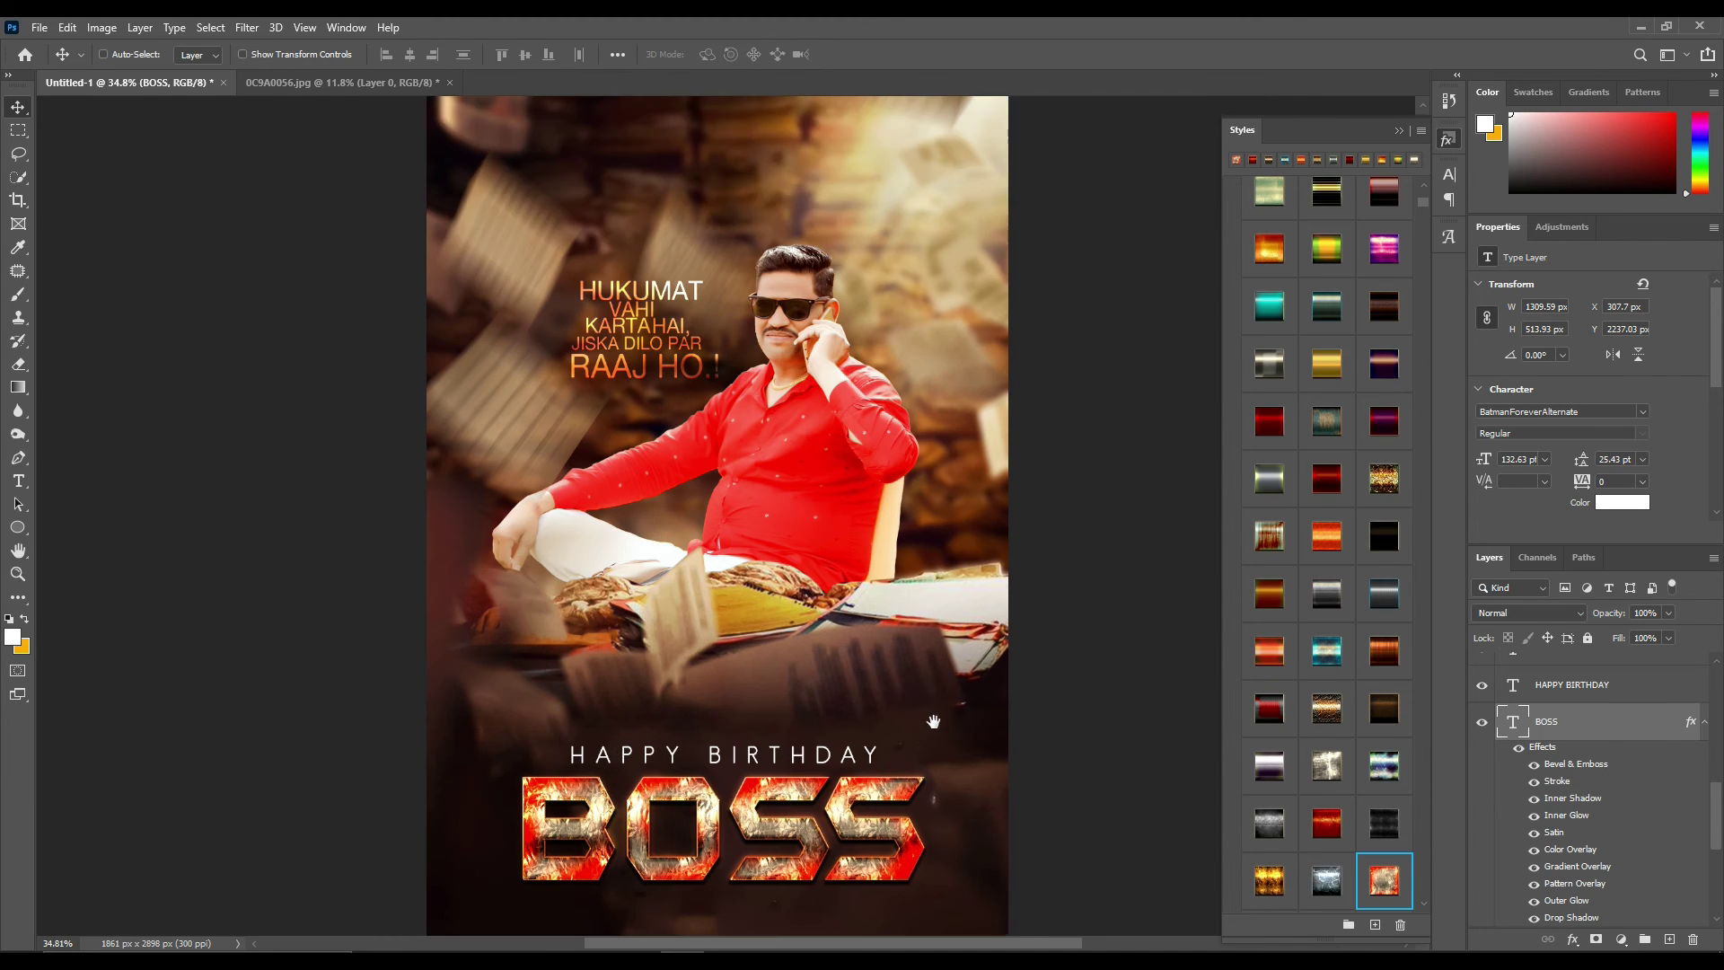
scroll(772, 538, "down", 2)
Above the credit line layer, add a Color Lookup adjustment layer
scroll(1698, 727, "up", 3)
left_click(1598, 670)
scroll(844, 494, "down", 2)
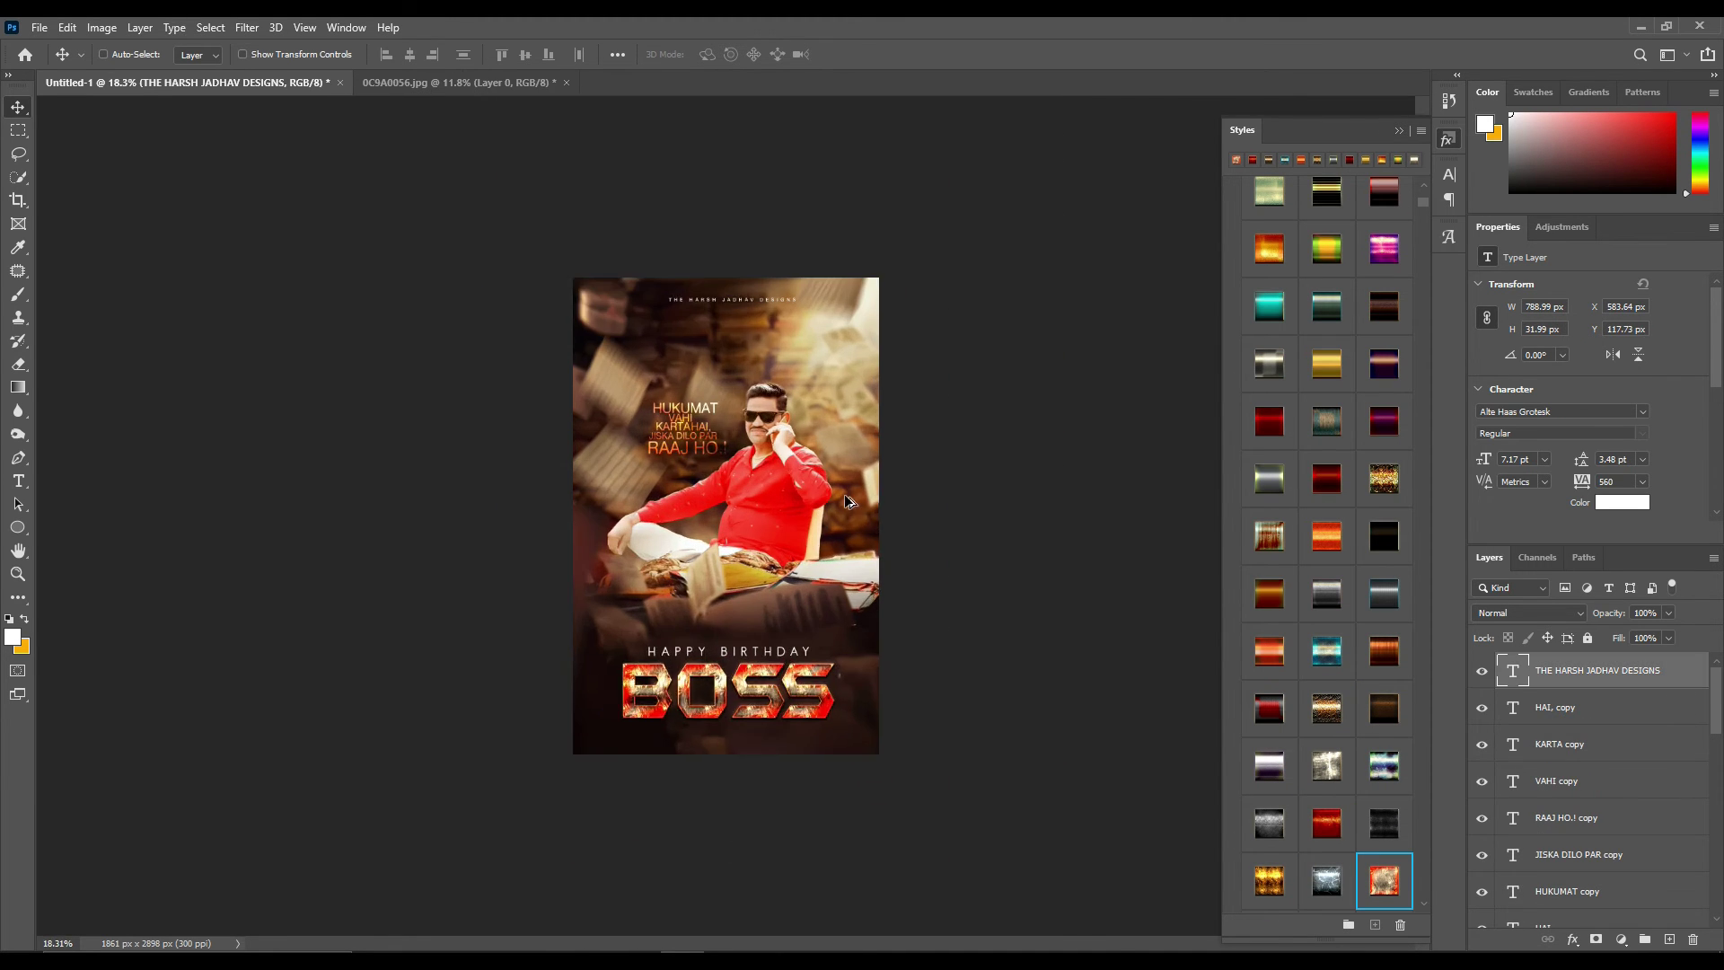
scroll(844, 494, "up", 1)
left_click(1622, 938)
left_click(1626, 842)
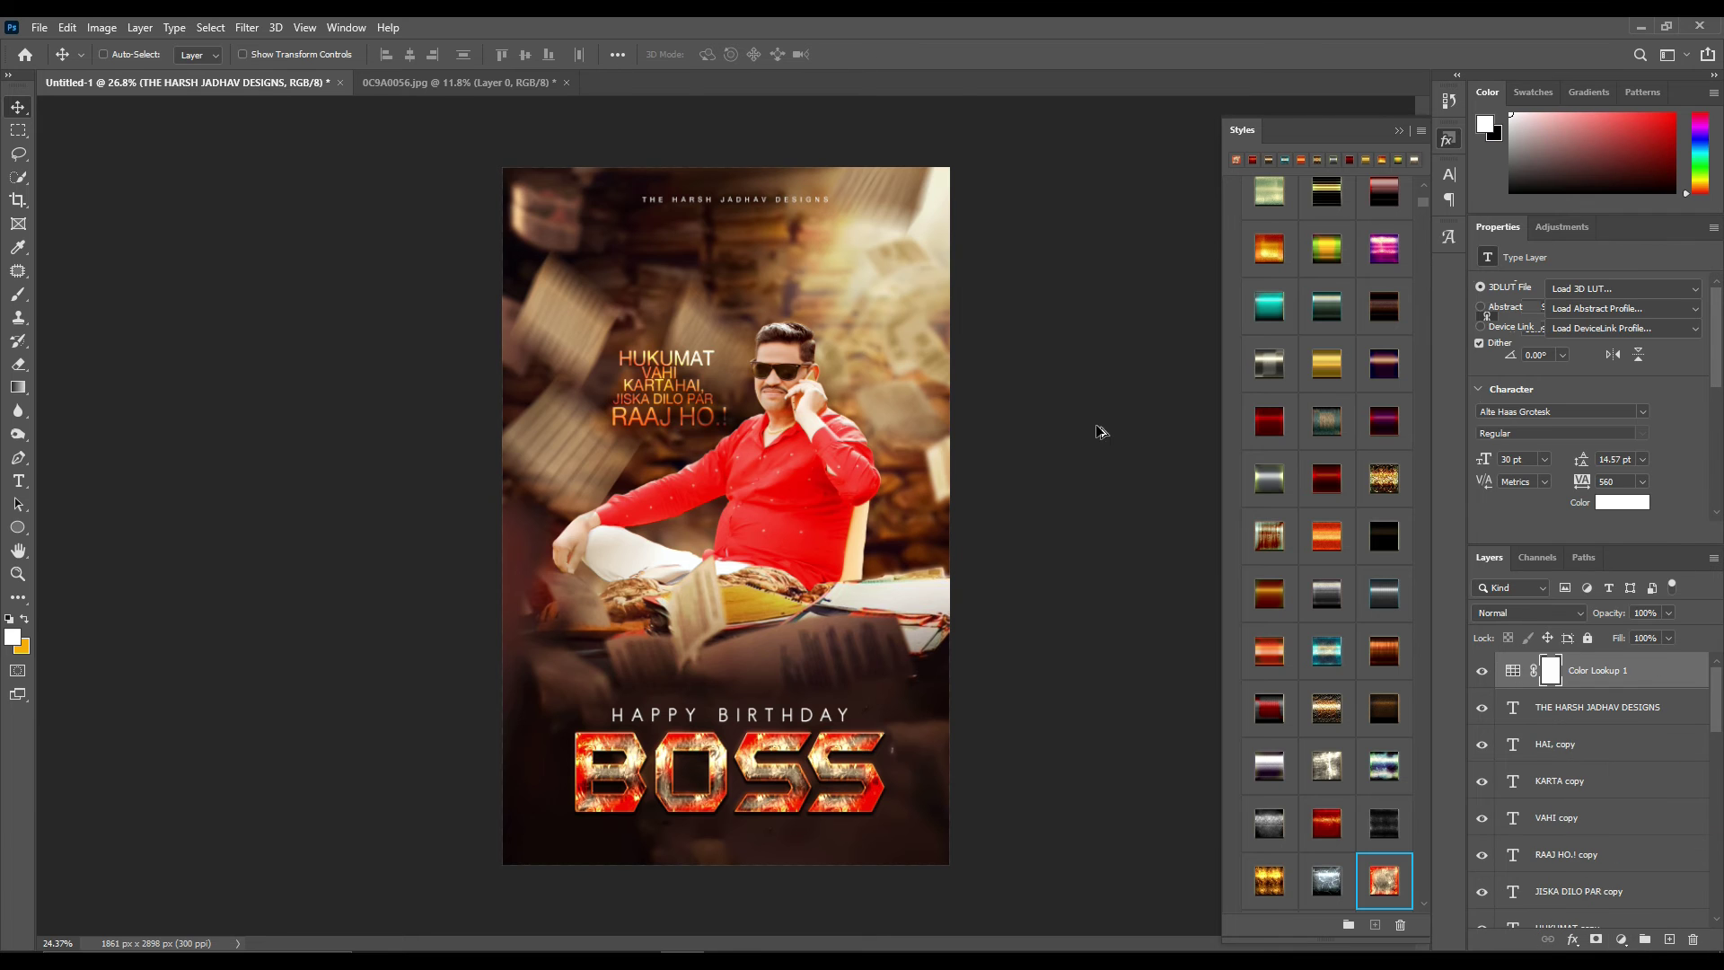
Load the DropBlues.3DL look as the 3D LUT file and review the tinted poster
scroll(1096, 431, "down", 1)
left_click(1616, 297)
left_click(1522, 79)
key("Down")
key("Down")
key("Down")
key("Down")
key("Down")
key("Down")
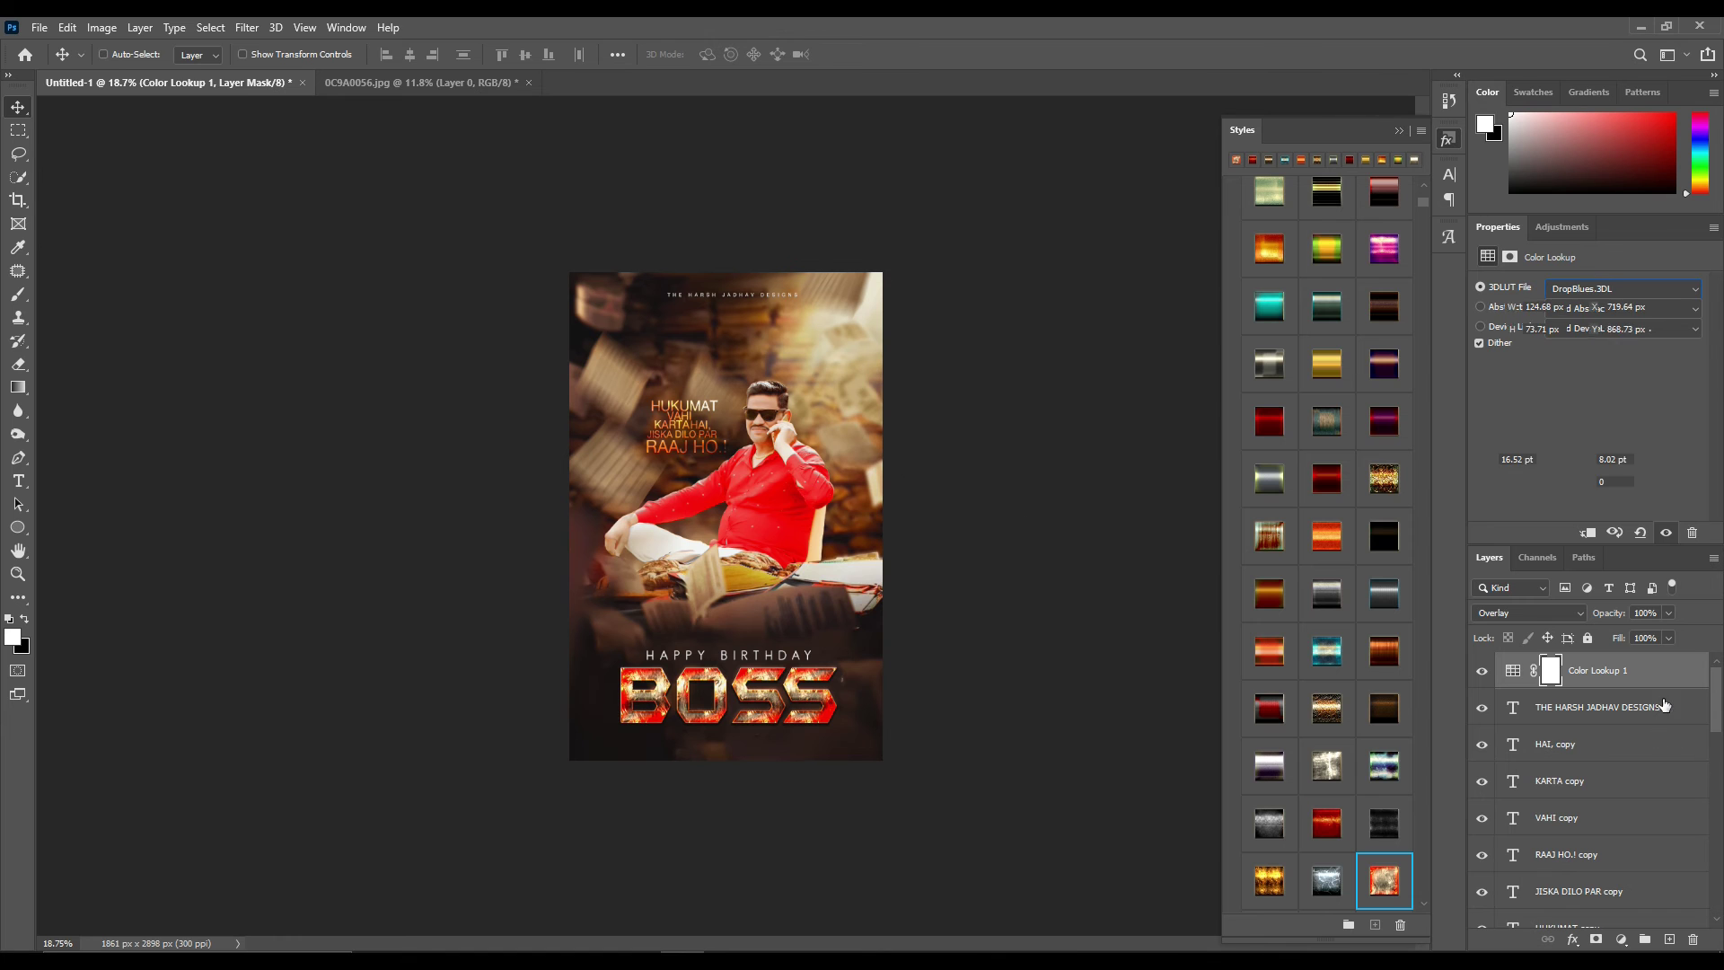
key("ctrl+0")
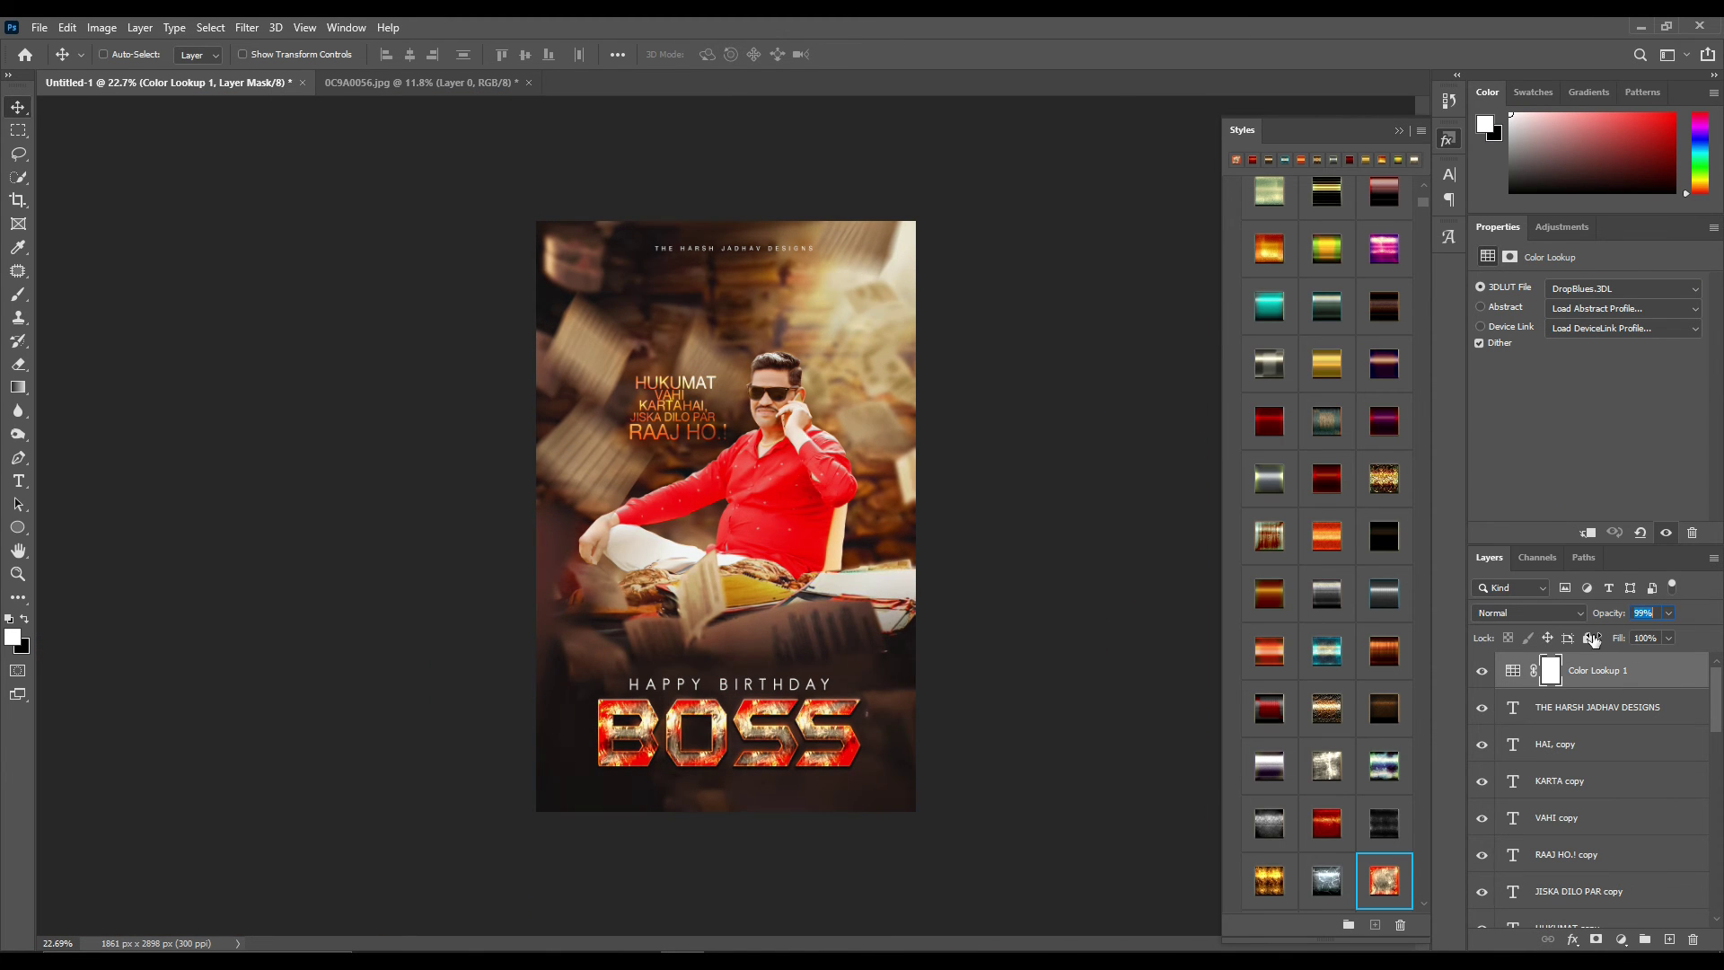
type("53")
key("ctrl+0")
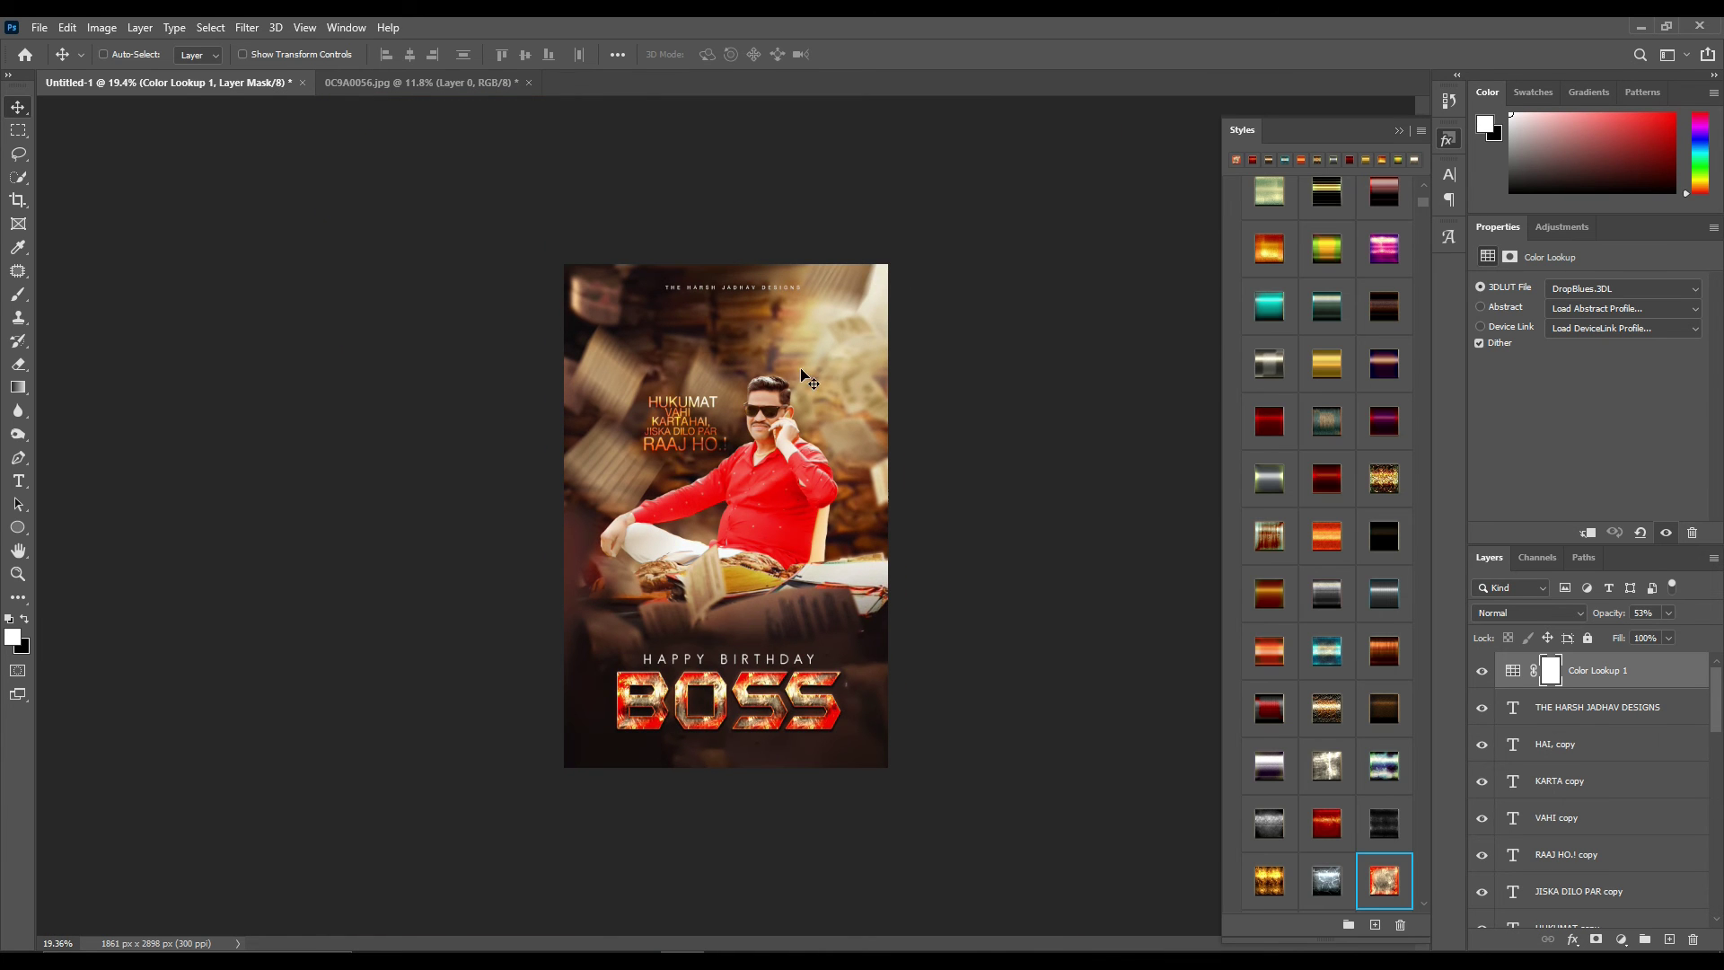
key("alt+Tab")
left_click(677, 31)
Search Google Images for sun rays png and preview the PNG All rays image
type("SUN RAYS")
left_click(173, 136)
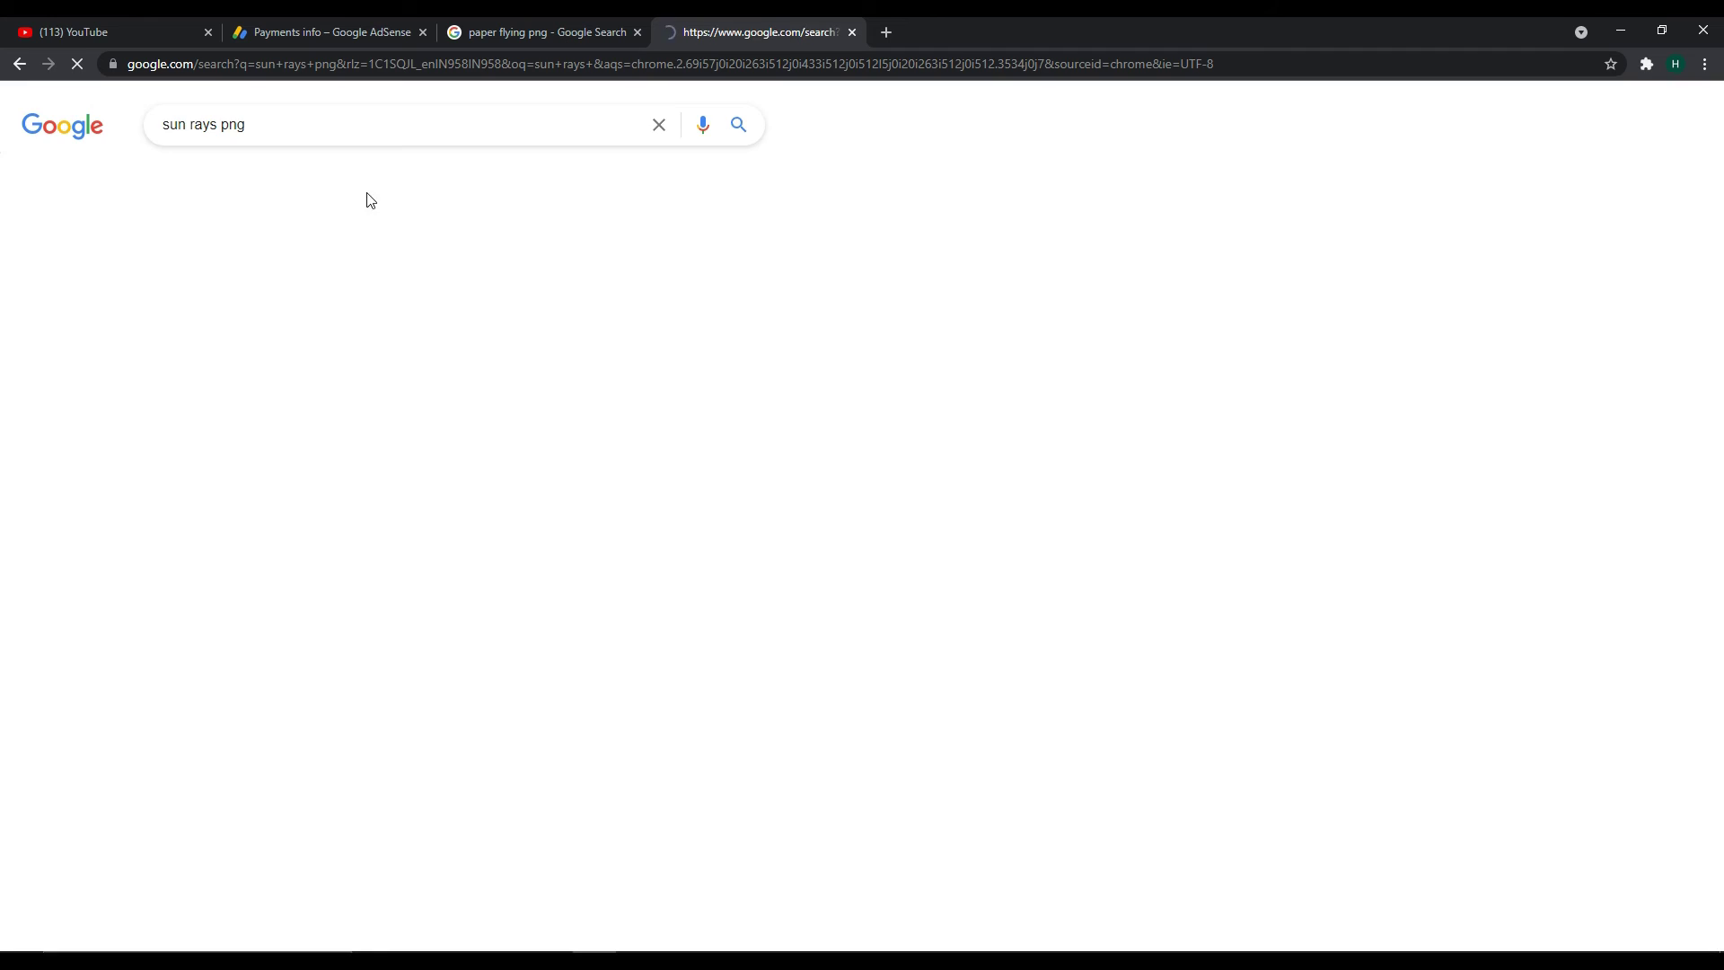
left_click(242, 185)
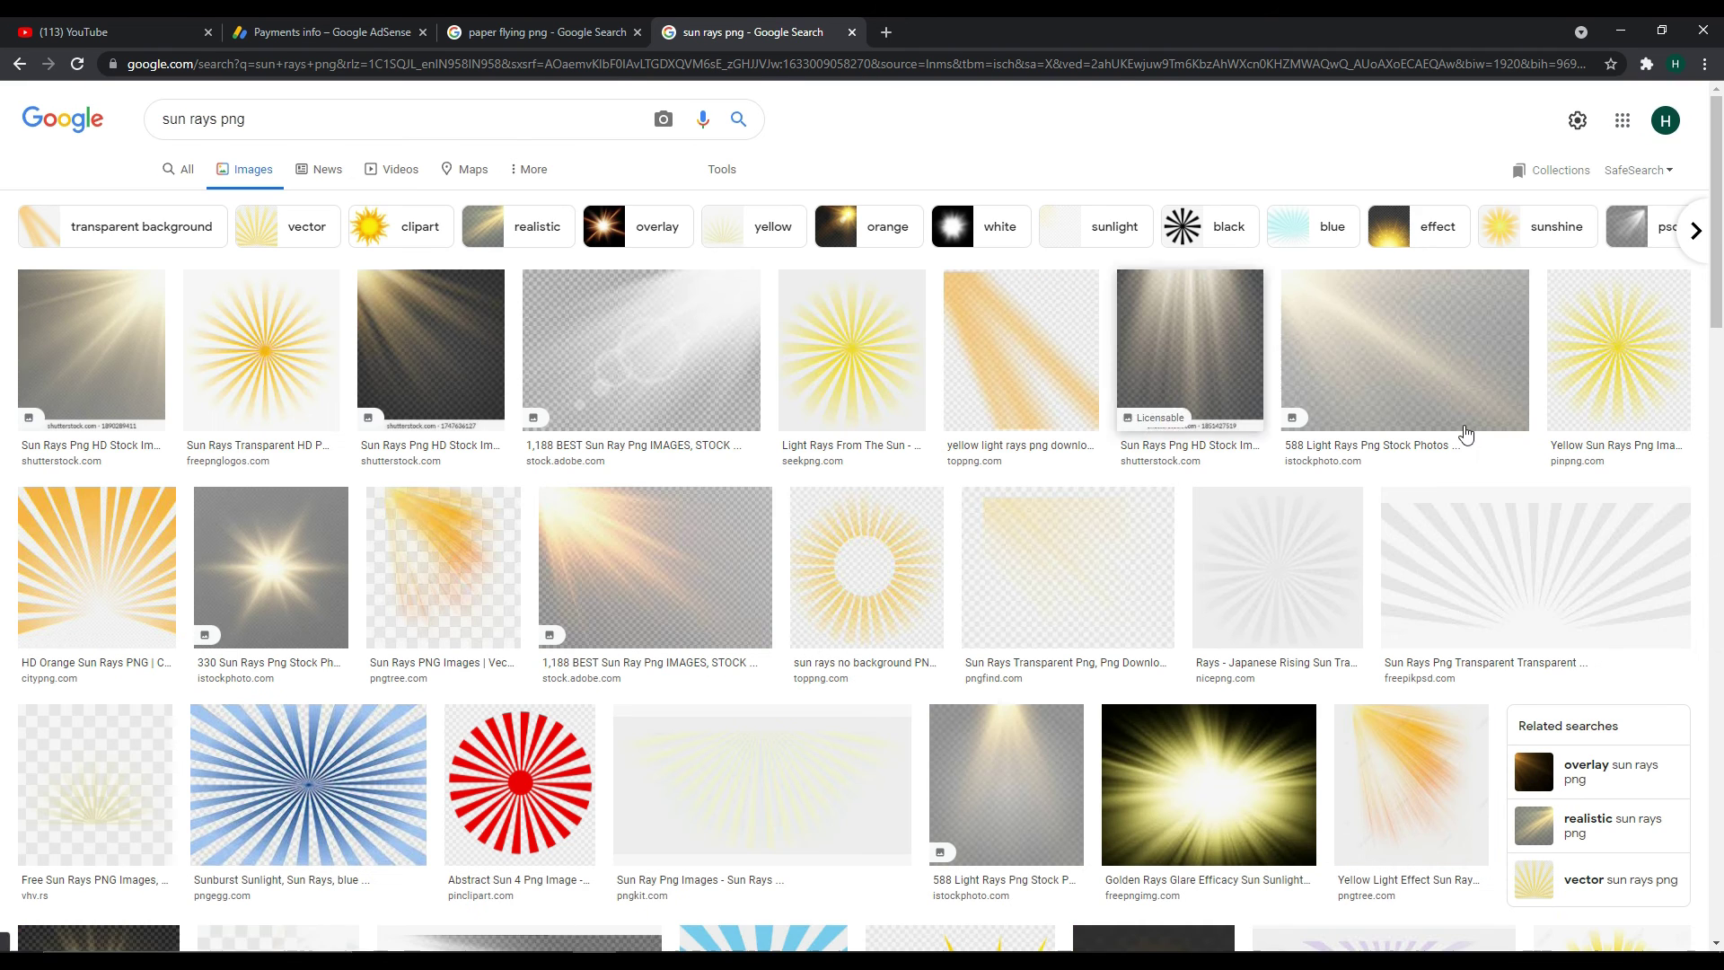
scroll(1463, 435, "down", 3)
scroll(709, 786, "down", 4)
scroll(709, 787, "down", 4)
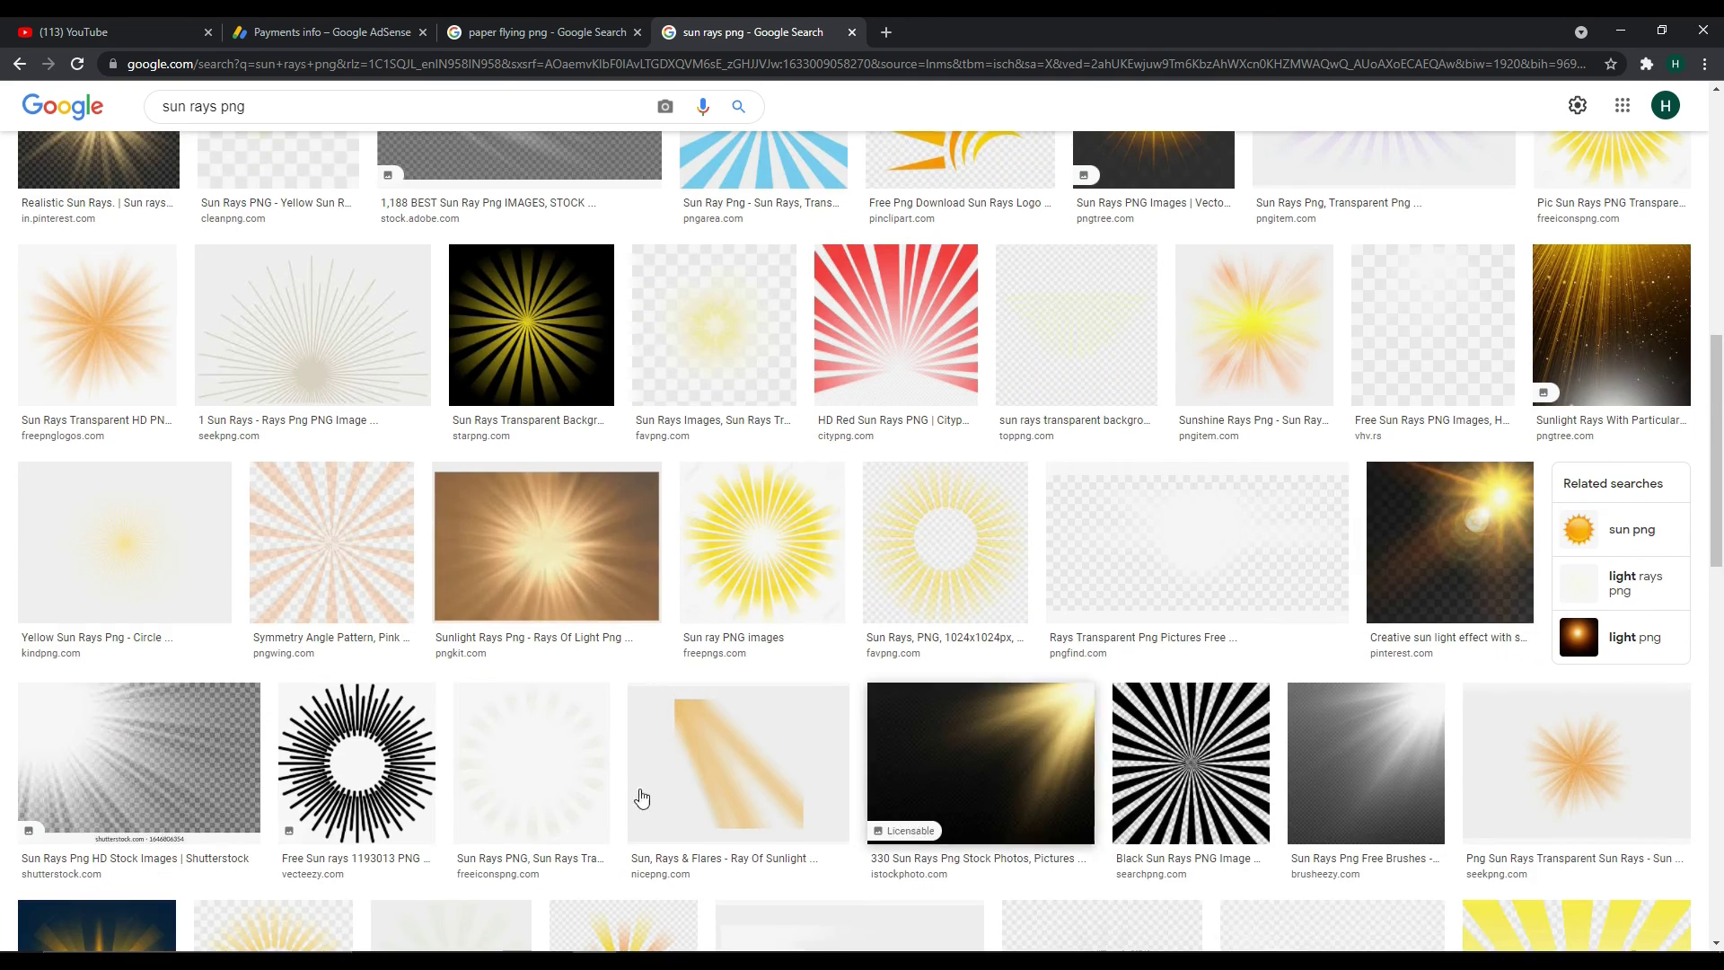
left_click(934, 773)
left_click(1133, 720)
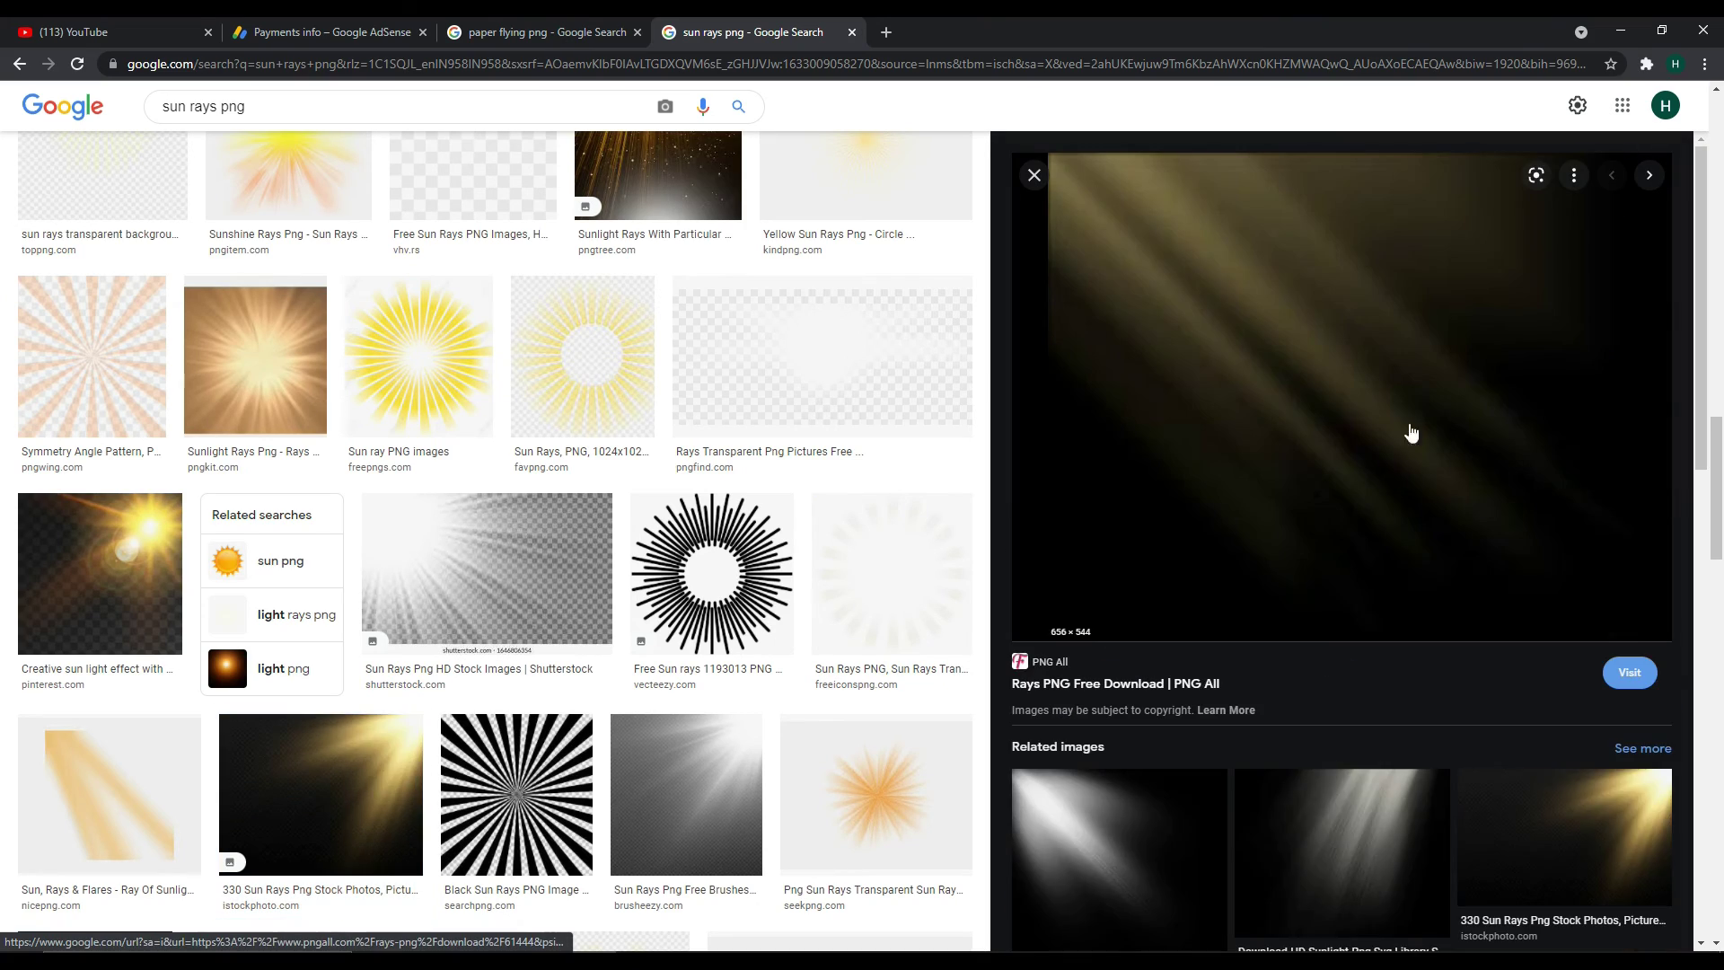
Copy the rays image and paste it into the Photoshop poster as a new layer
right_click(1377, 372)
left_click(1479, 558)
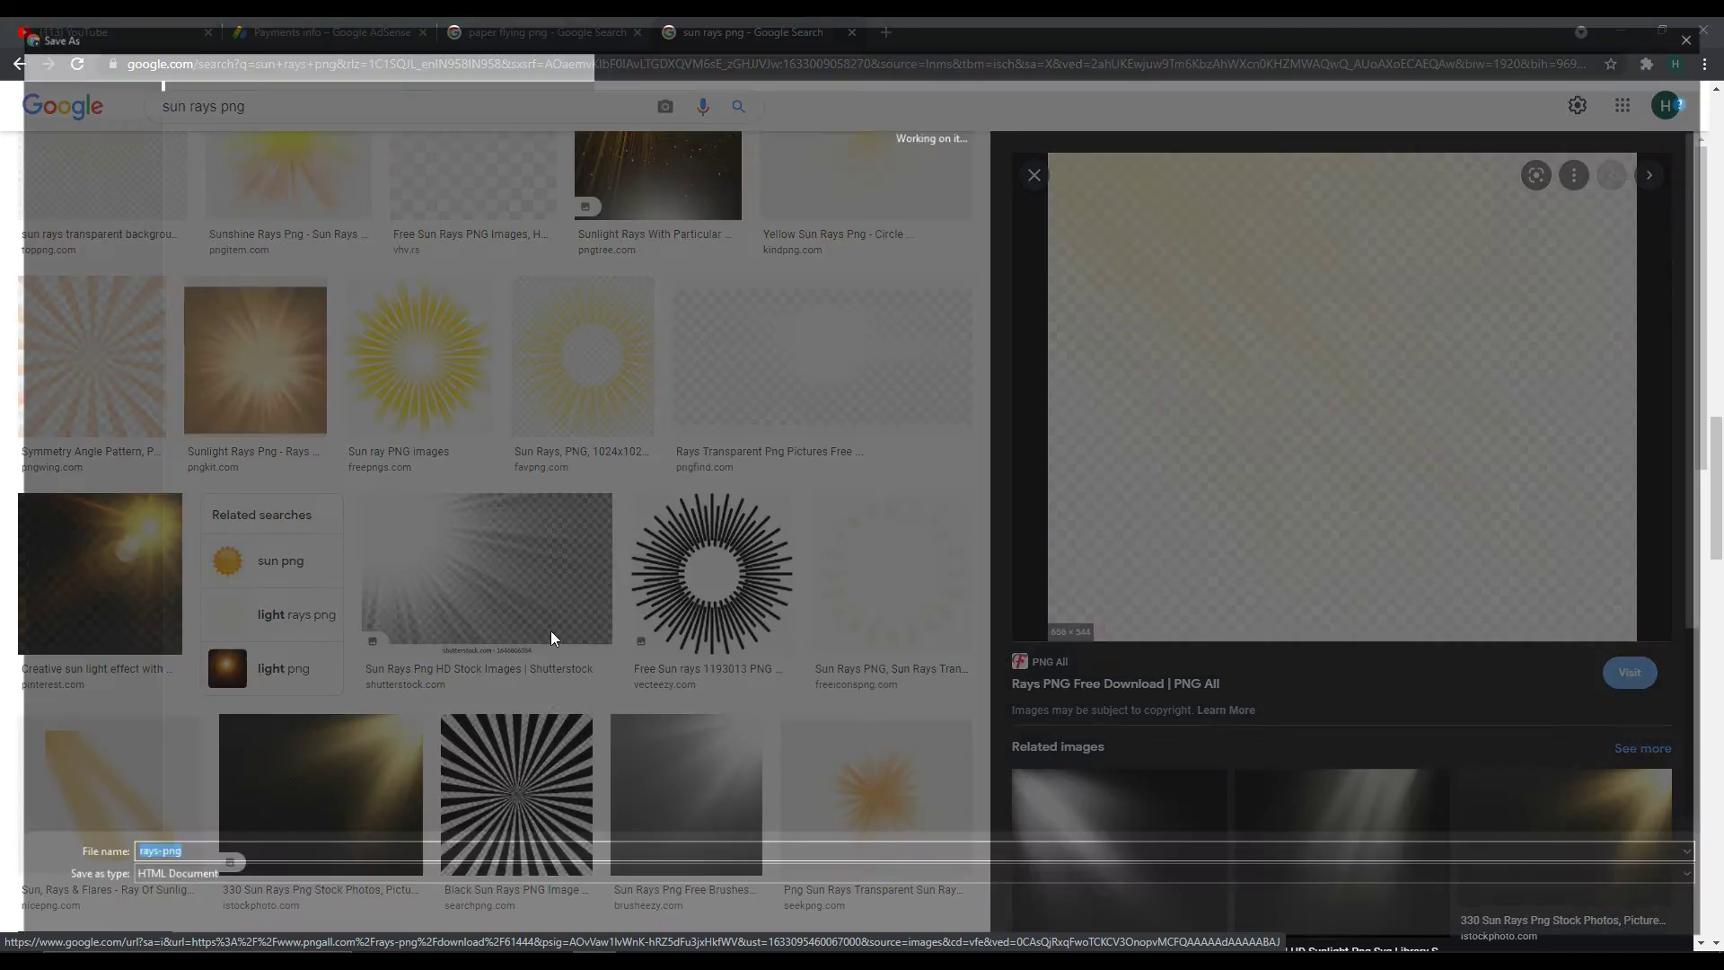
key("Return")
right_click(1352, 344)
left_click(1414, 555)
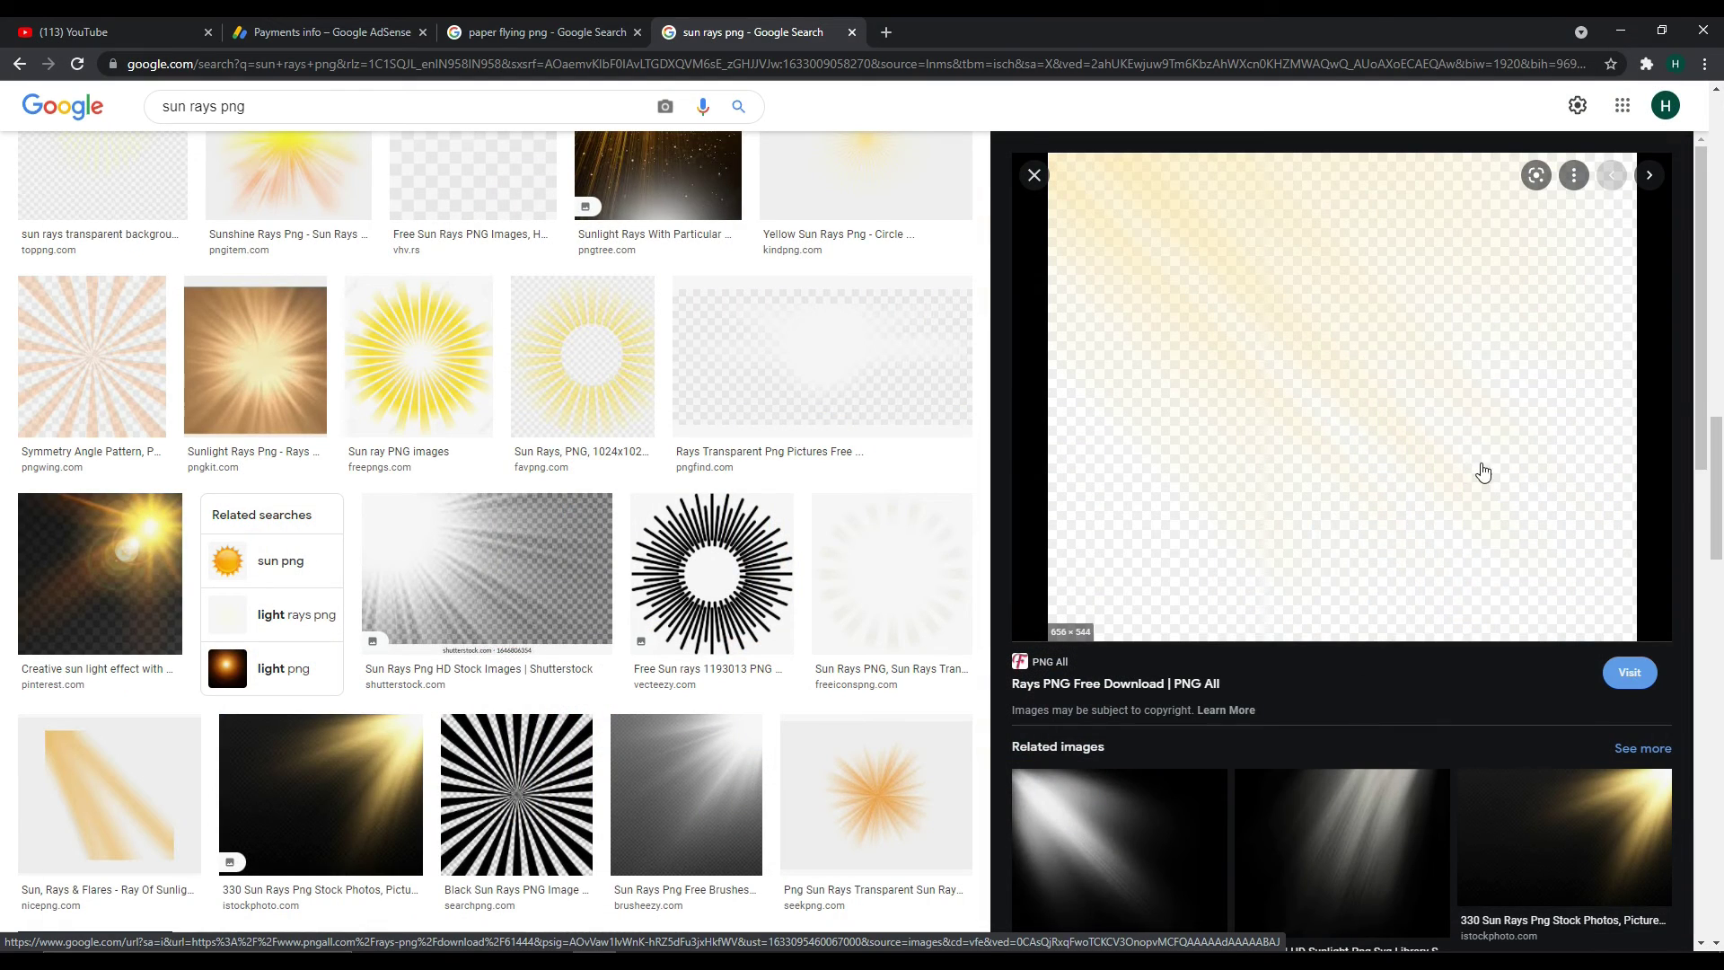
key("alt+Tab")
key("ctrl+v")
key("ctrl+t")
Enlarge the rays image about 275%, flip it horizontally and place it over the poster top
left_click_drag(724, 559, 724, 729)
right_click(779, 553)
left_click(826, 860)
left_click_drag(749, 551, 764, 353)
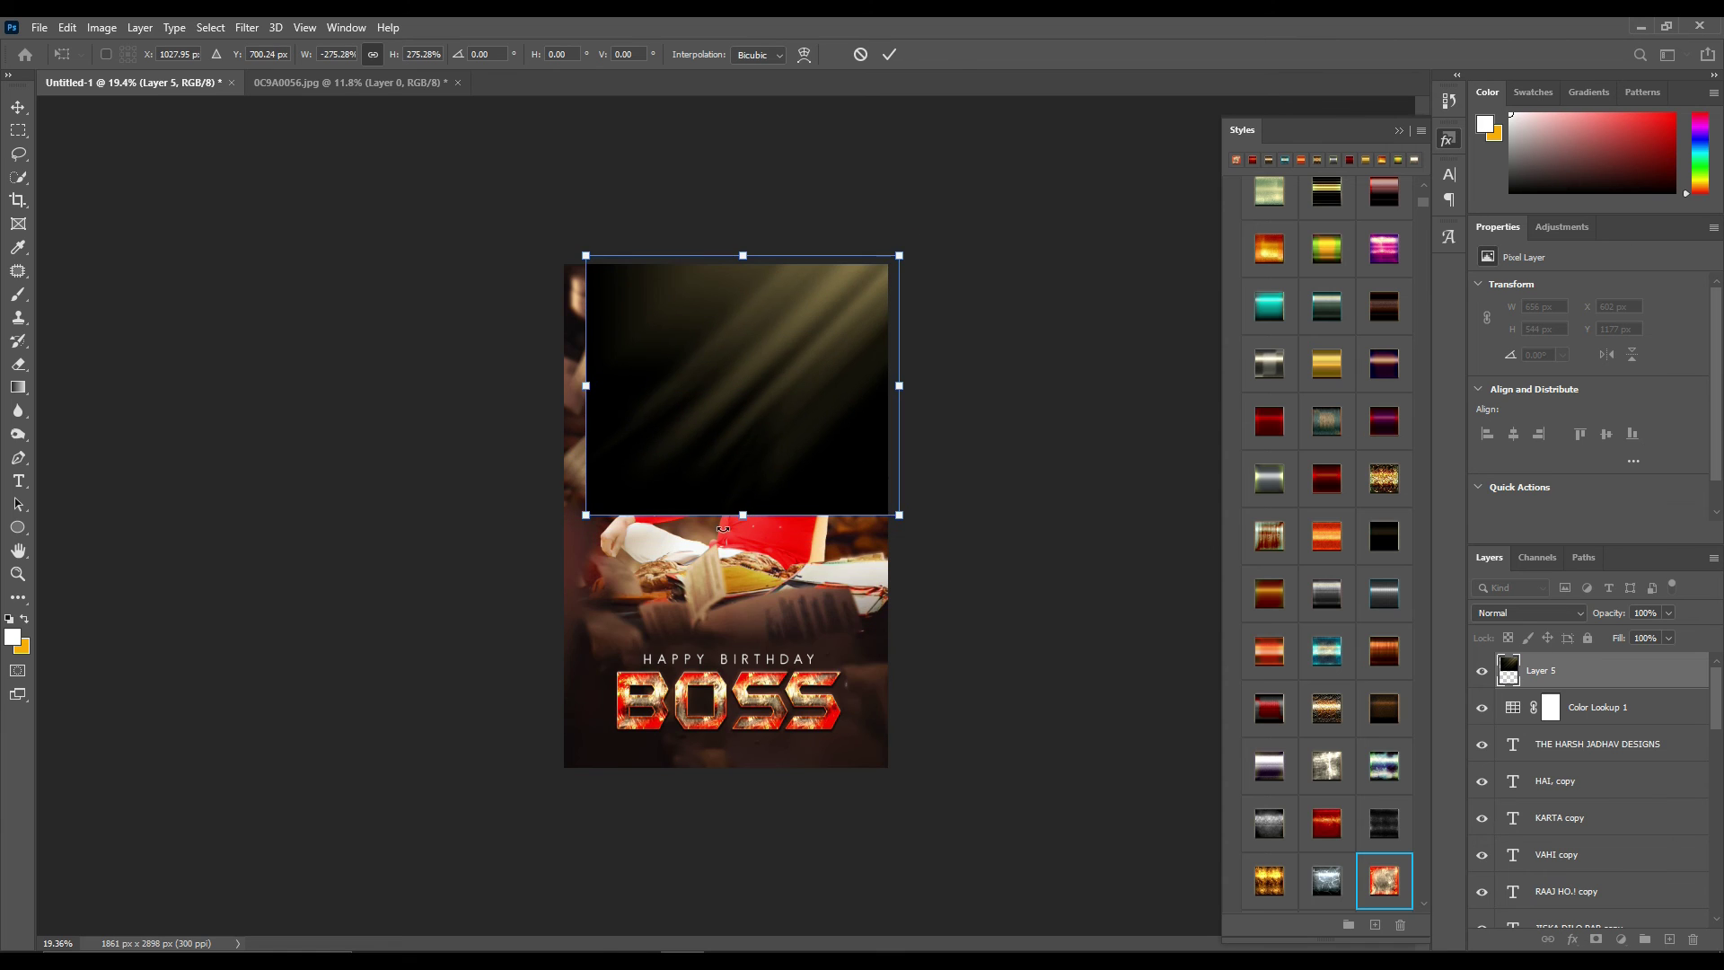
left_click_drag(745, 525, 743, 639)
key("Return")
Blend the rays layer in Screen mode and darken its midtones to 0.40 with Levels
left_click(1526, 613)
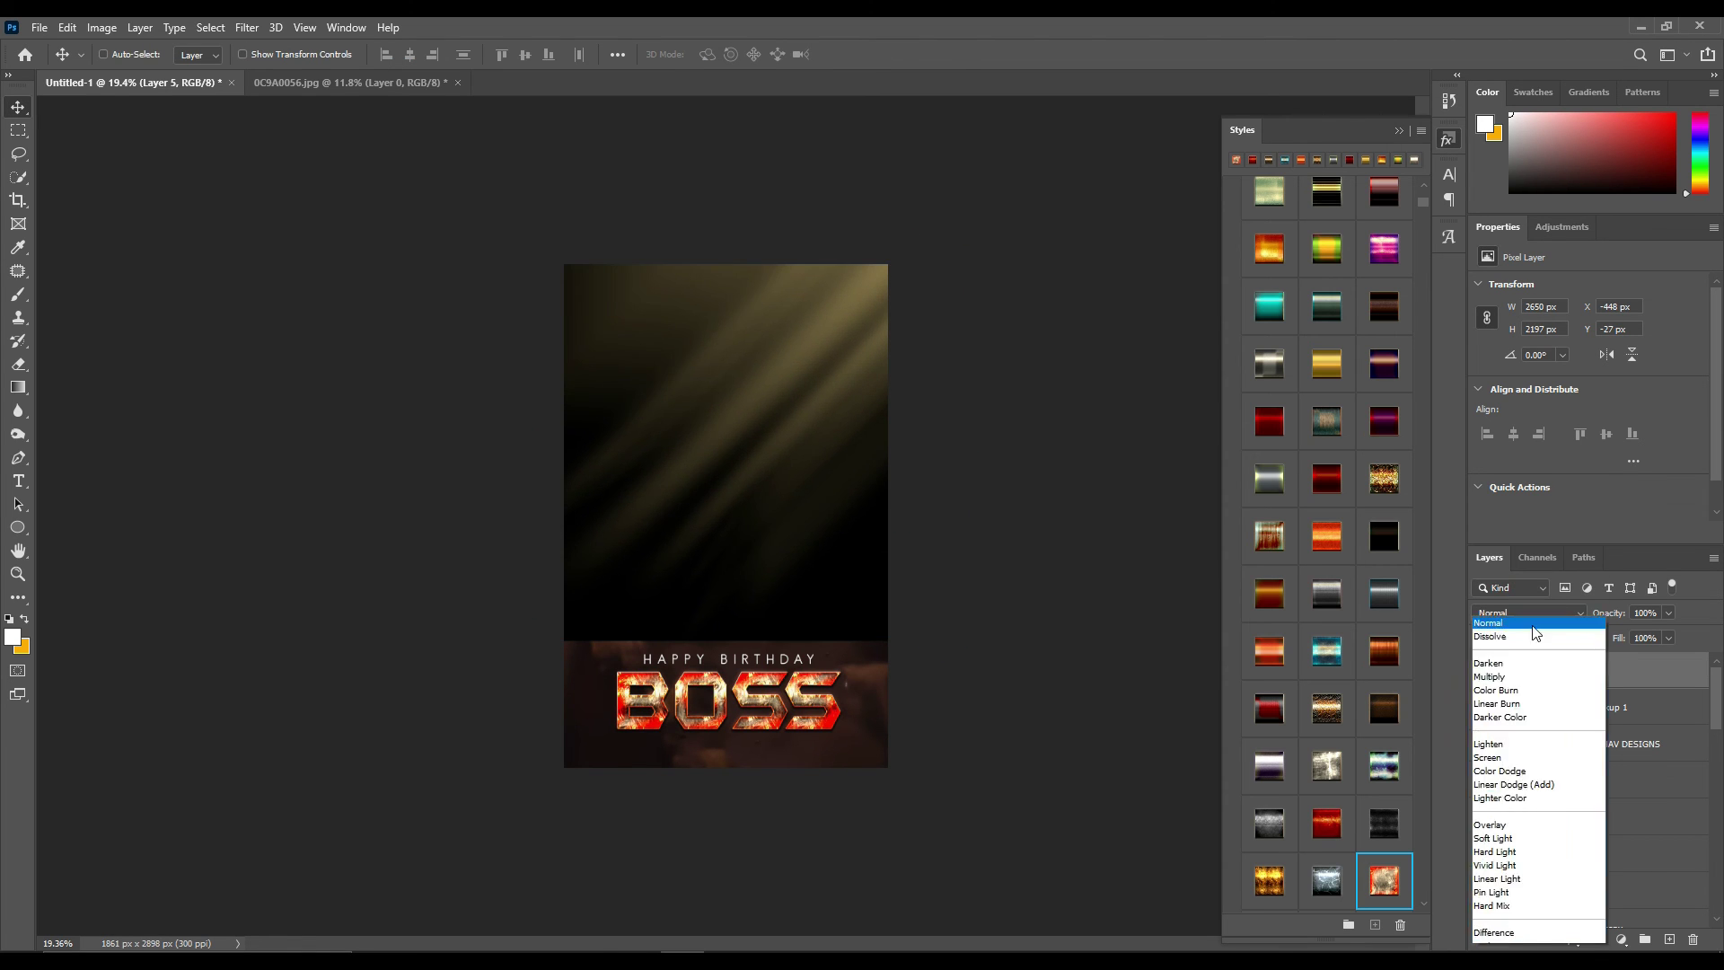
left_click(1517, 669)
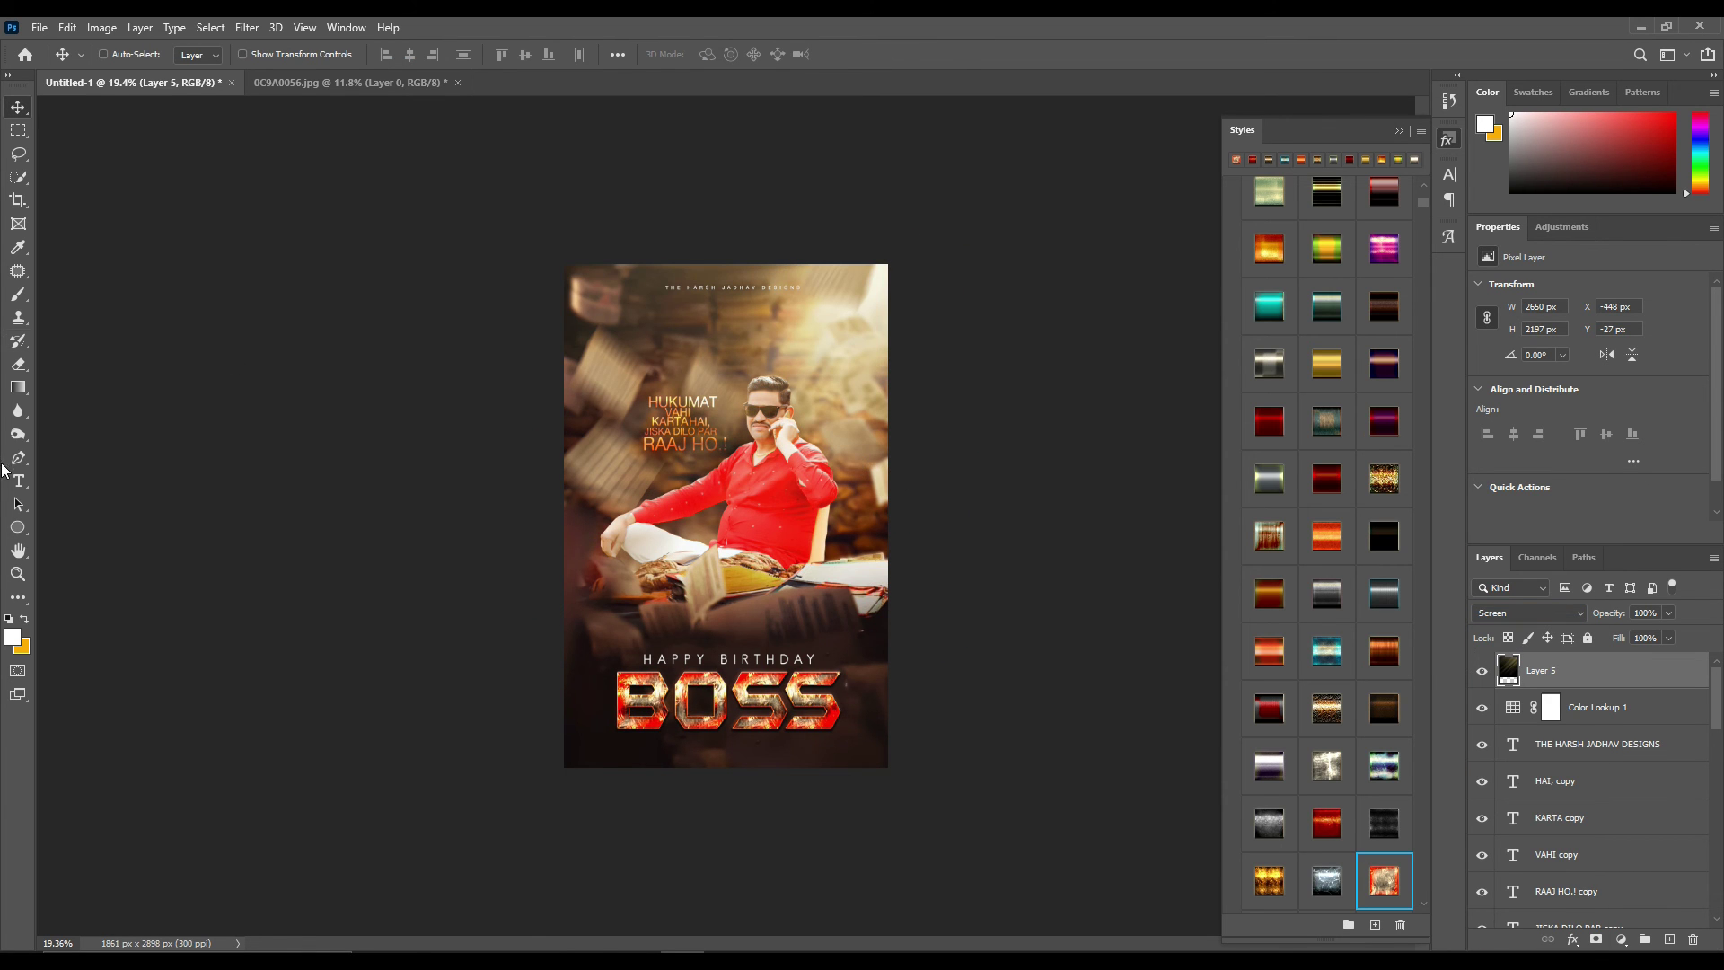
left_click_drag(667, 621, 692, 597)
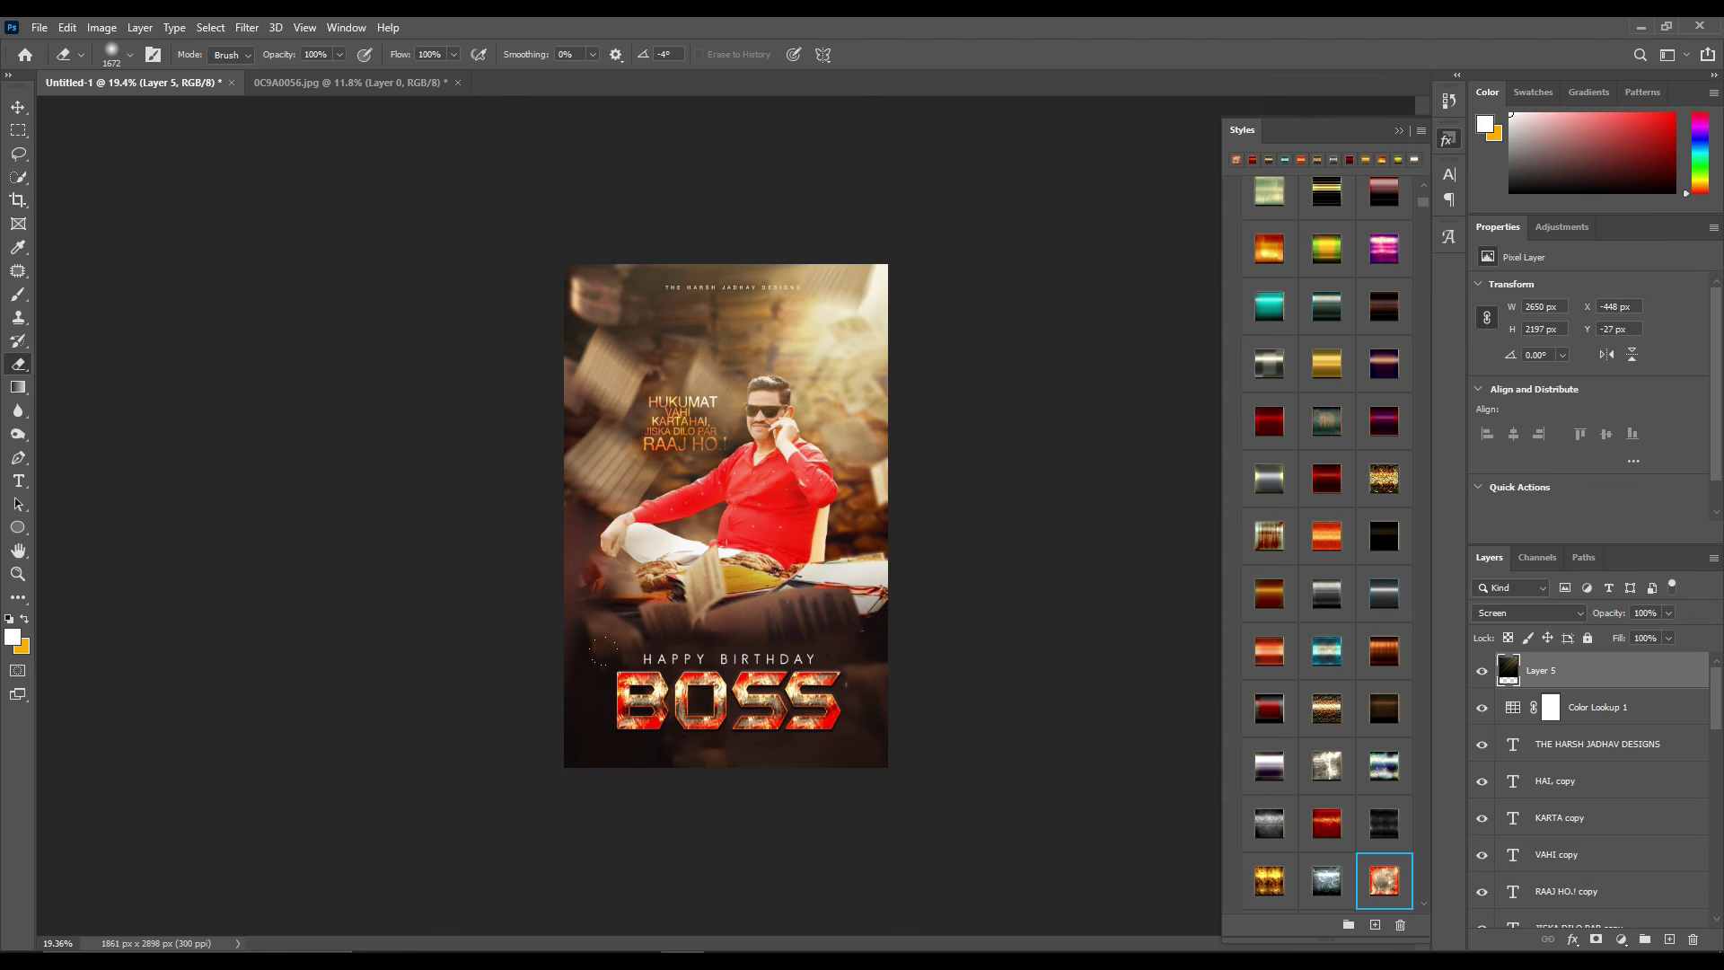
key("ctrl+0")
key("ctrl+l")
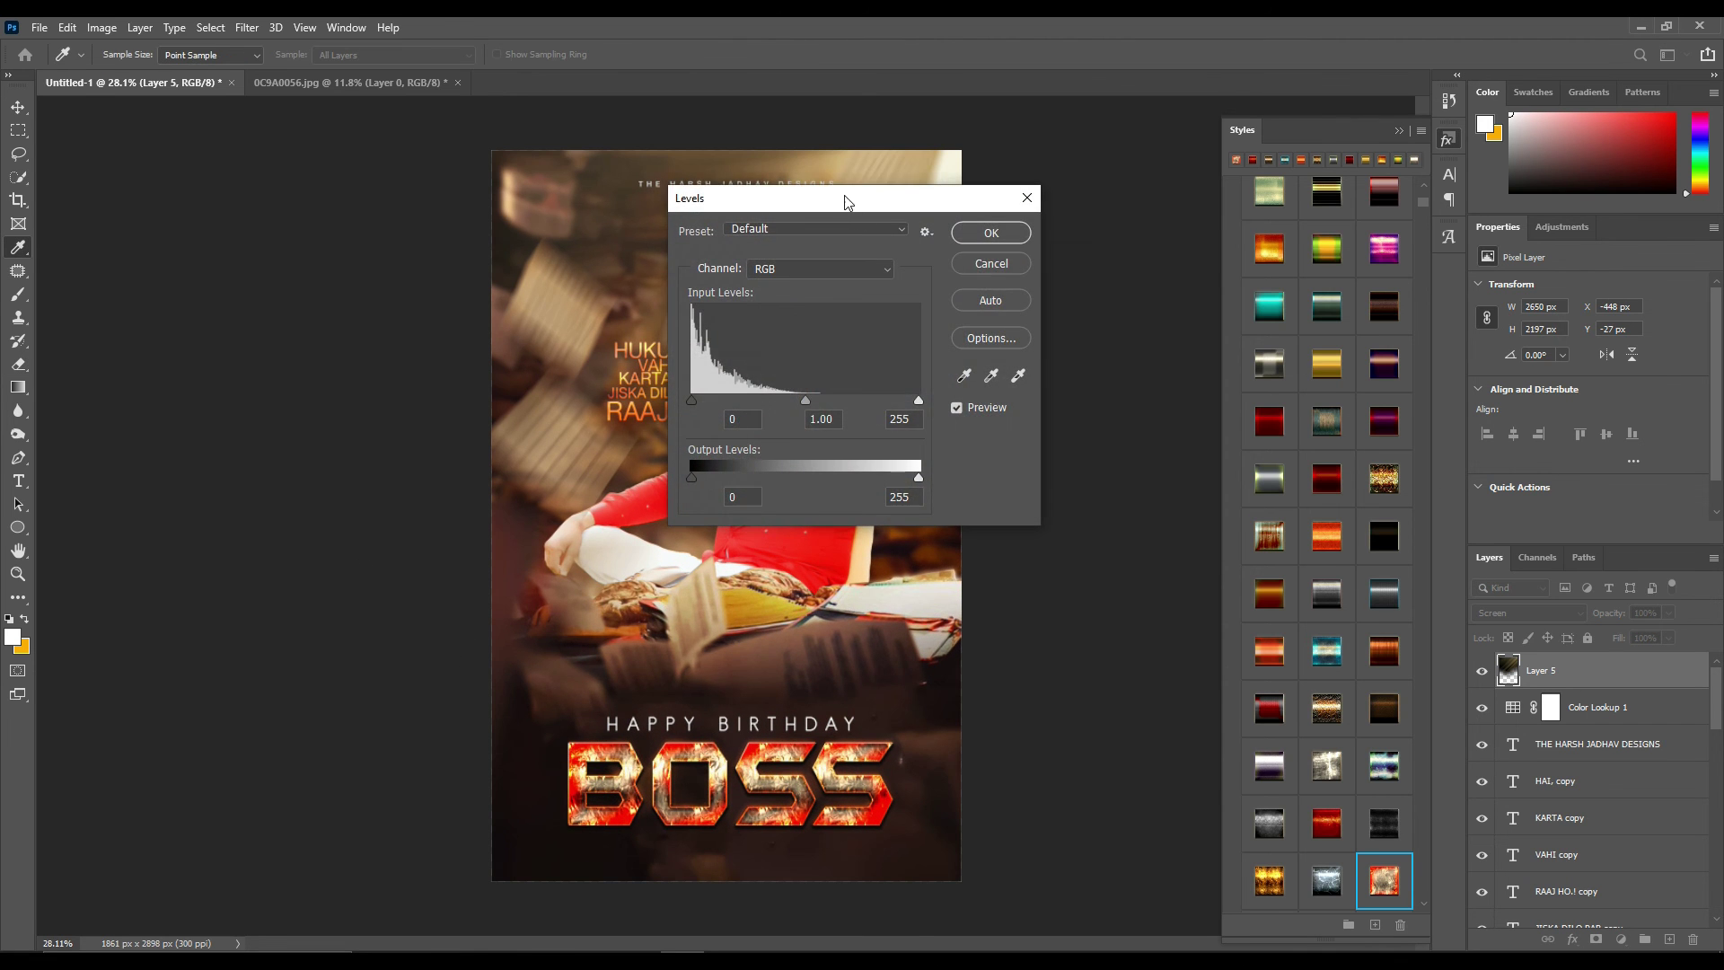
left_click_drag(1221, 375, 1279, 374)
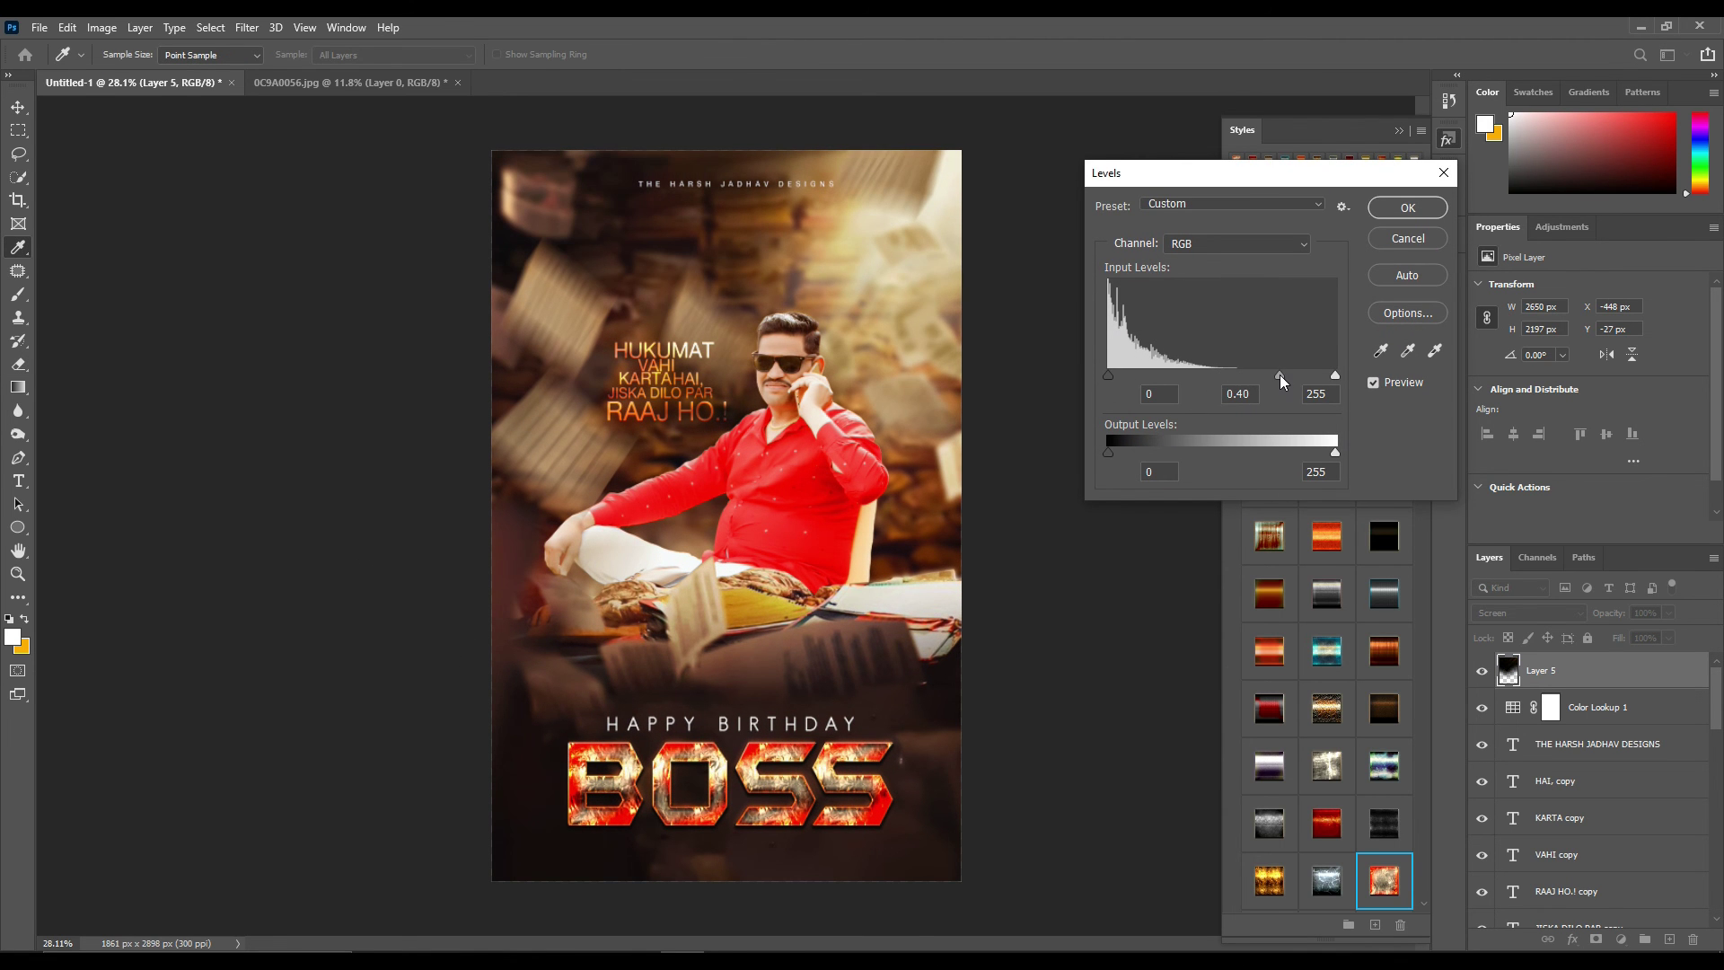
left_click(1425, 213)
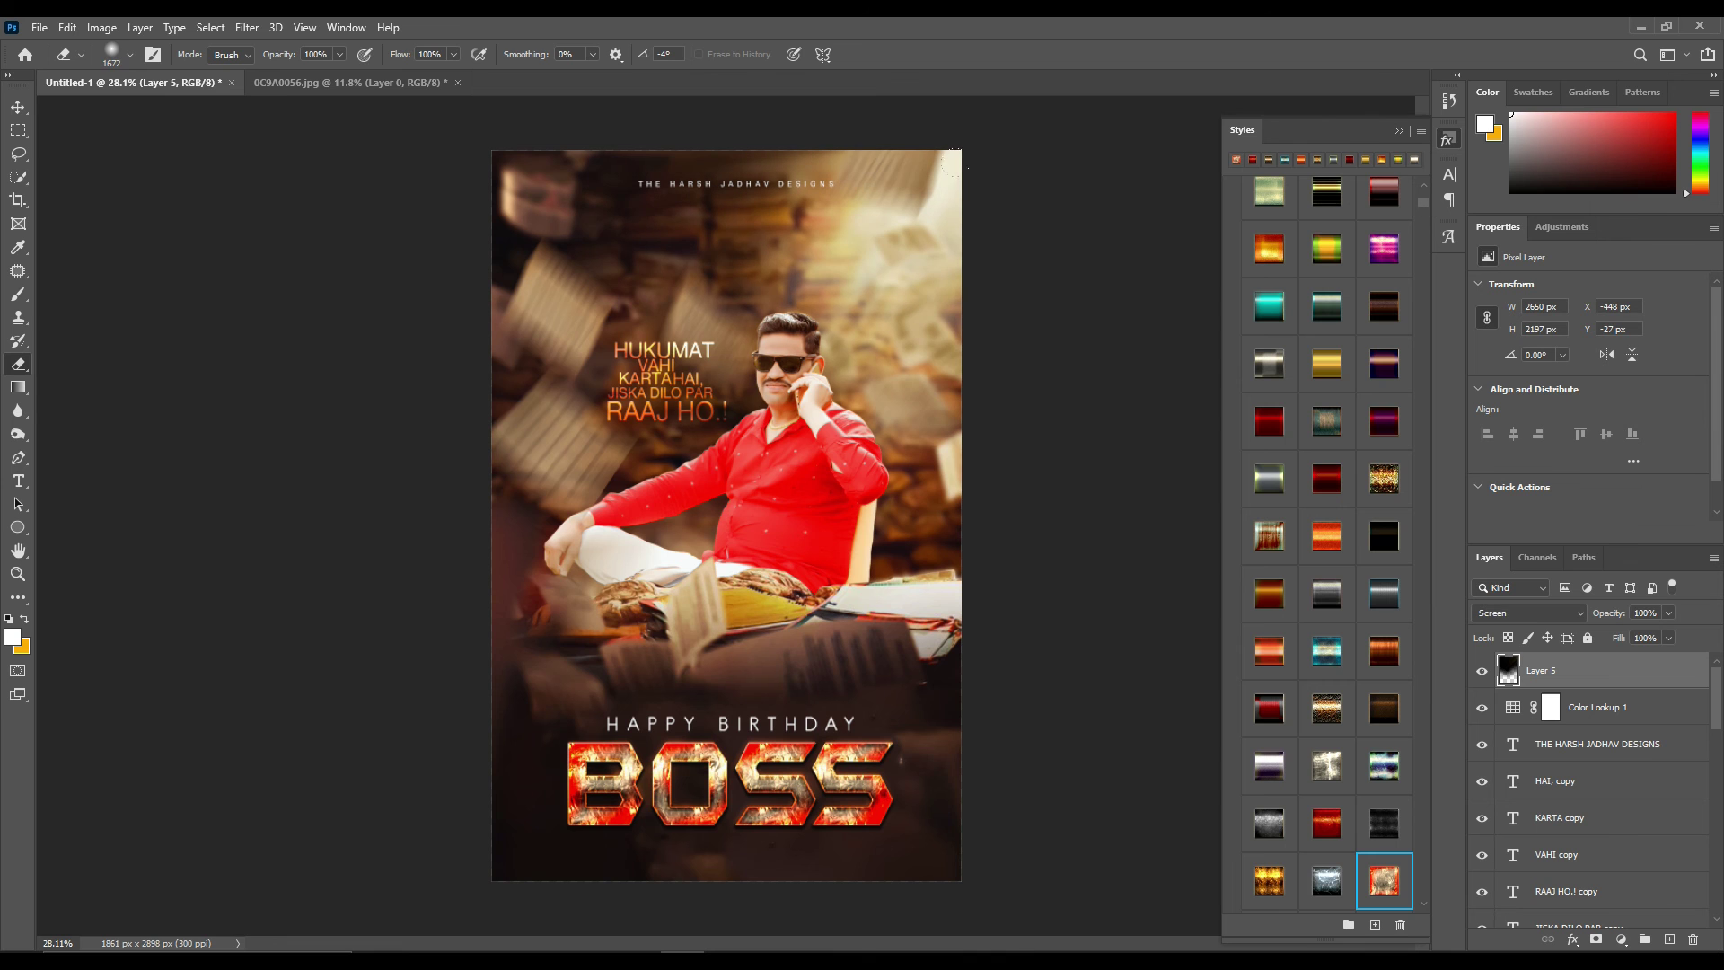
Select the BOSS text layer with the Move tool
left_click(25, 117)
scroll(988, 584, "up", 3)
scroll(987, 584, "down", 2)
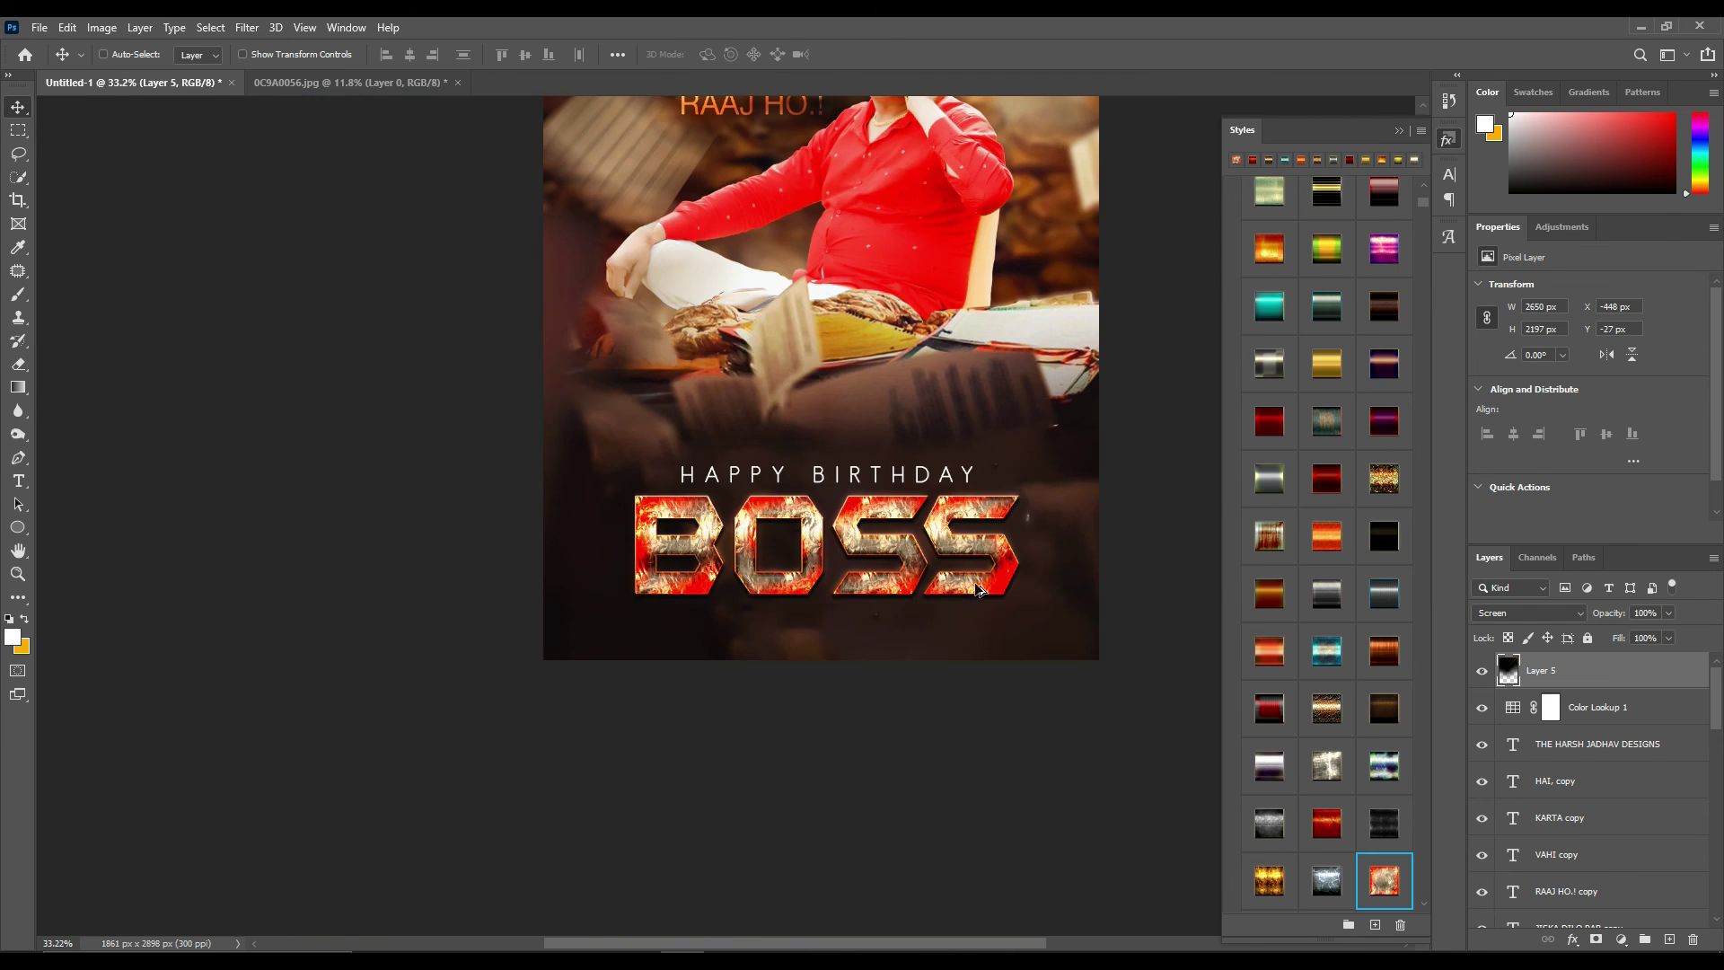
left_click(995, 588)
scroll(995, 588, "down", 3)
Try silver and metallic presets, settling on the gold metallic style for BOSS
left_click(1335, 778)
left_click(1269, 879)
scroll(1326, 808, "down", 3)
left_click(1327, 766)
left_click(1325, 839)
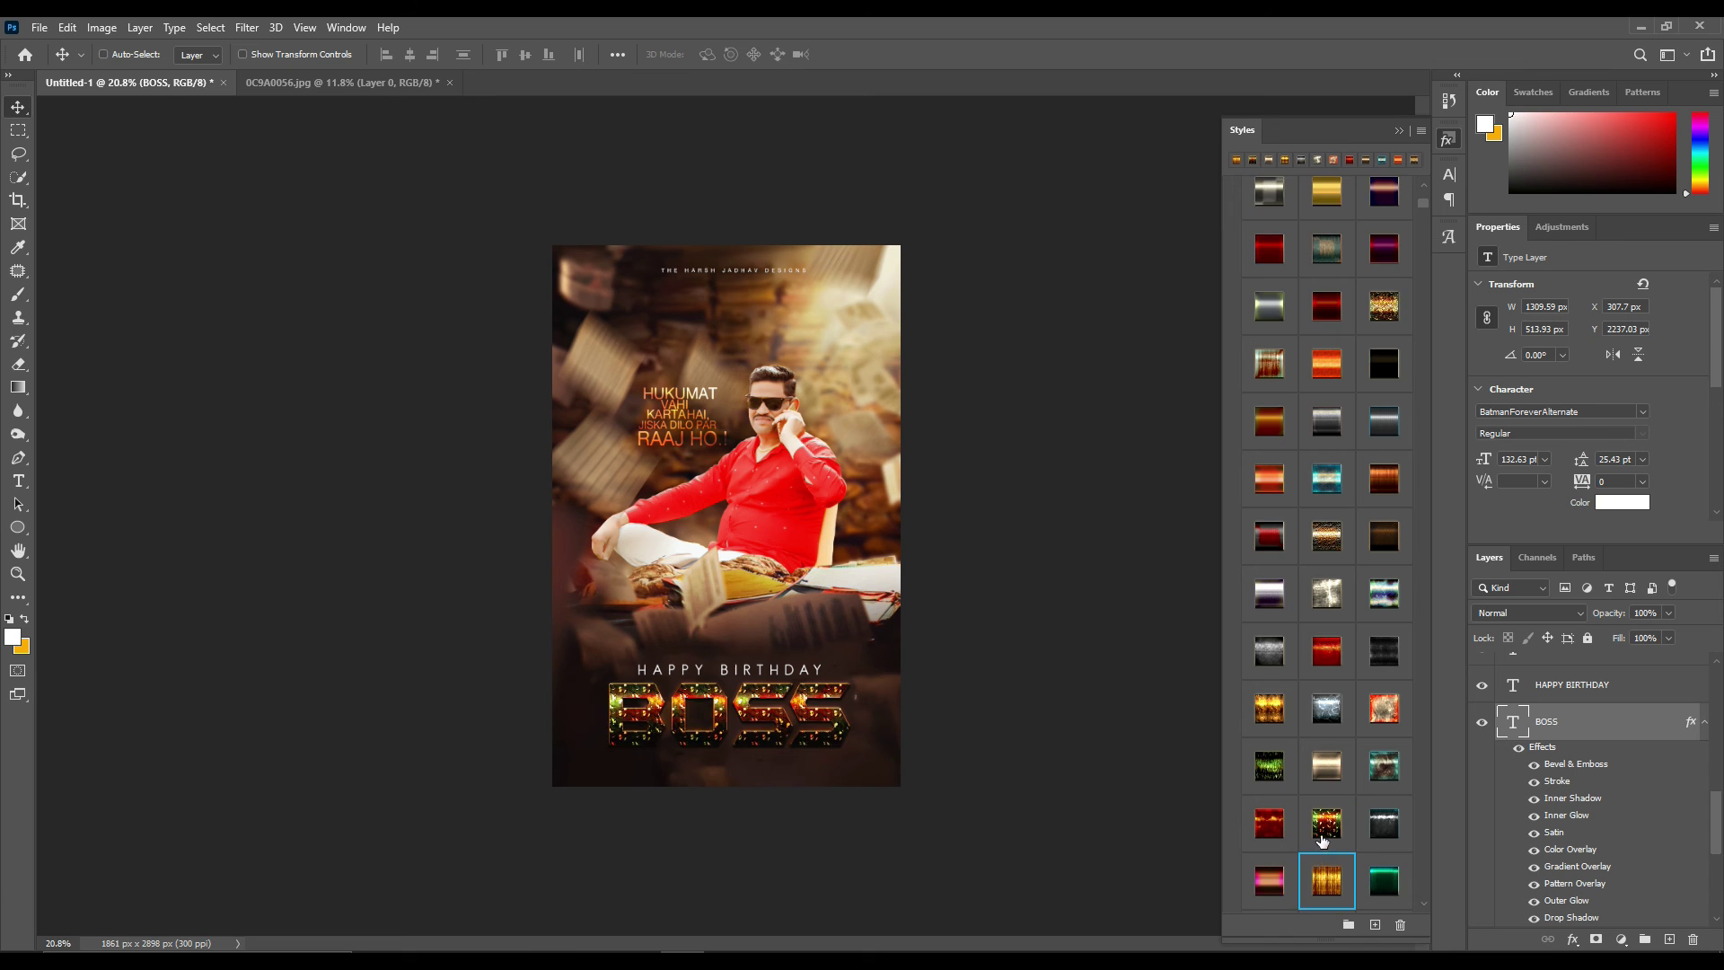
scroll(1326, 840, "down", 3)
left_click(1326, 837)
Select the sun-rays layer, Layer 5
scroll(955, 589, "down", 2)
scroll(807, 648, "up", 1)
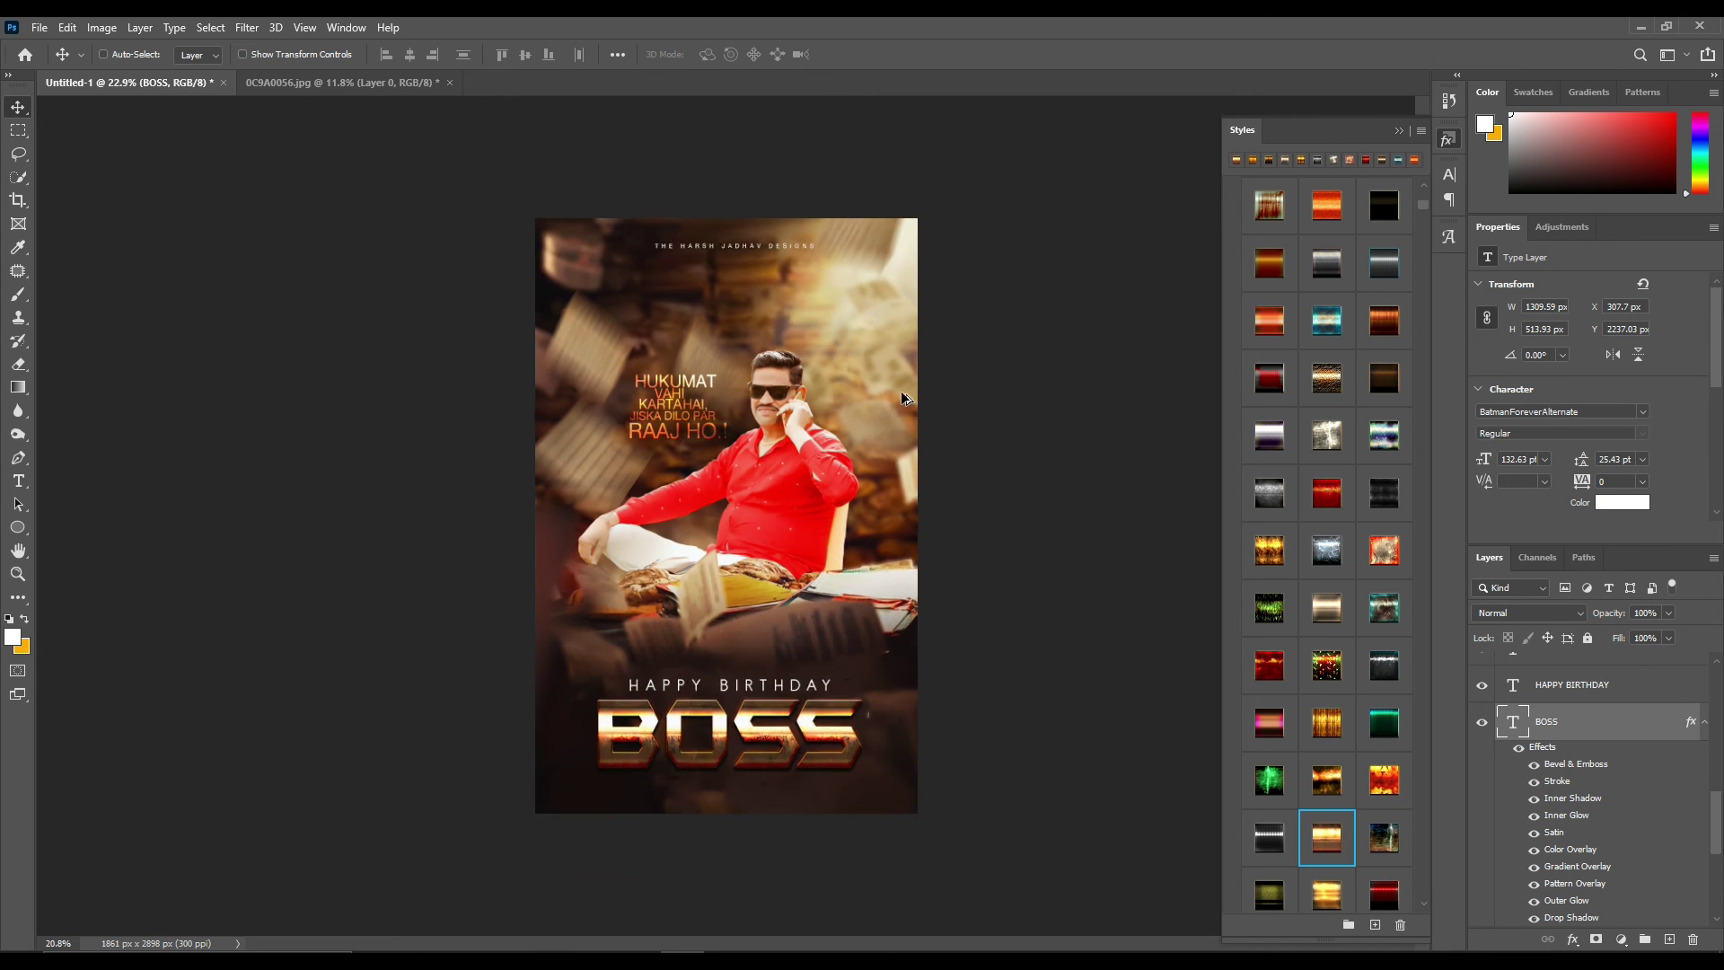
scroll(804, 583, "down", 1)
left_click(799, 456, "ctrl")
scroll(799, 456, "up", 3)
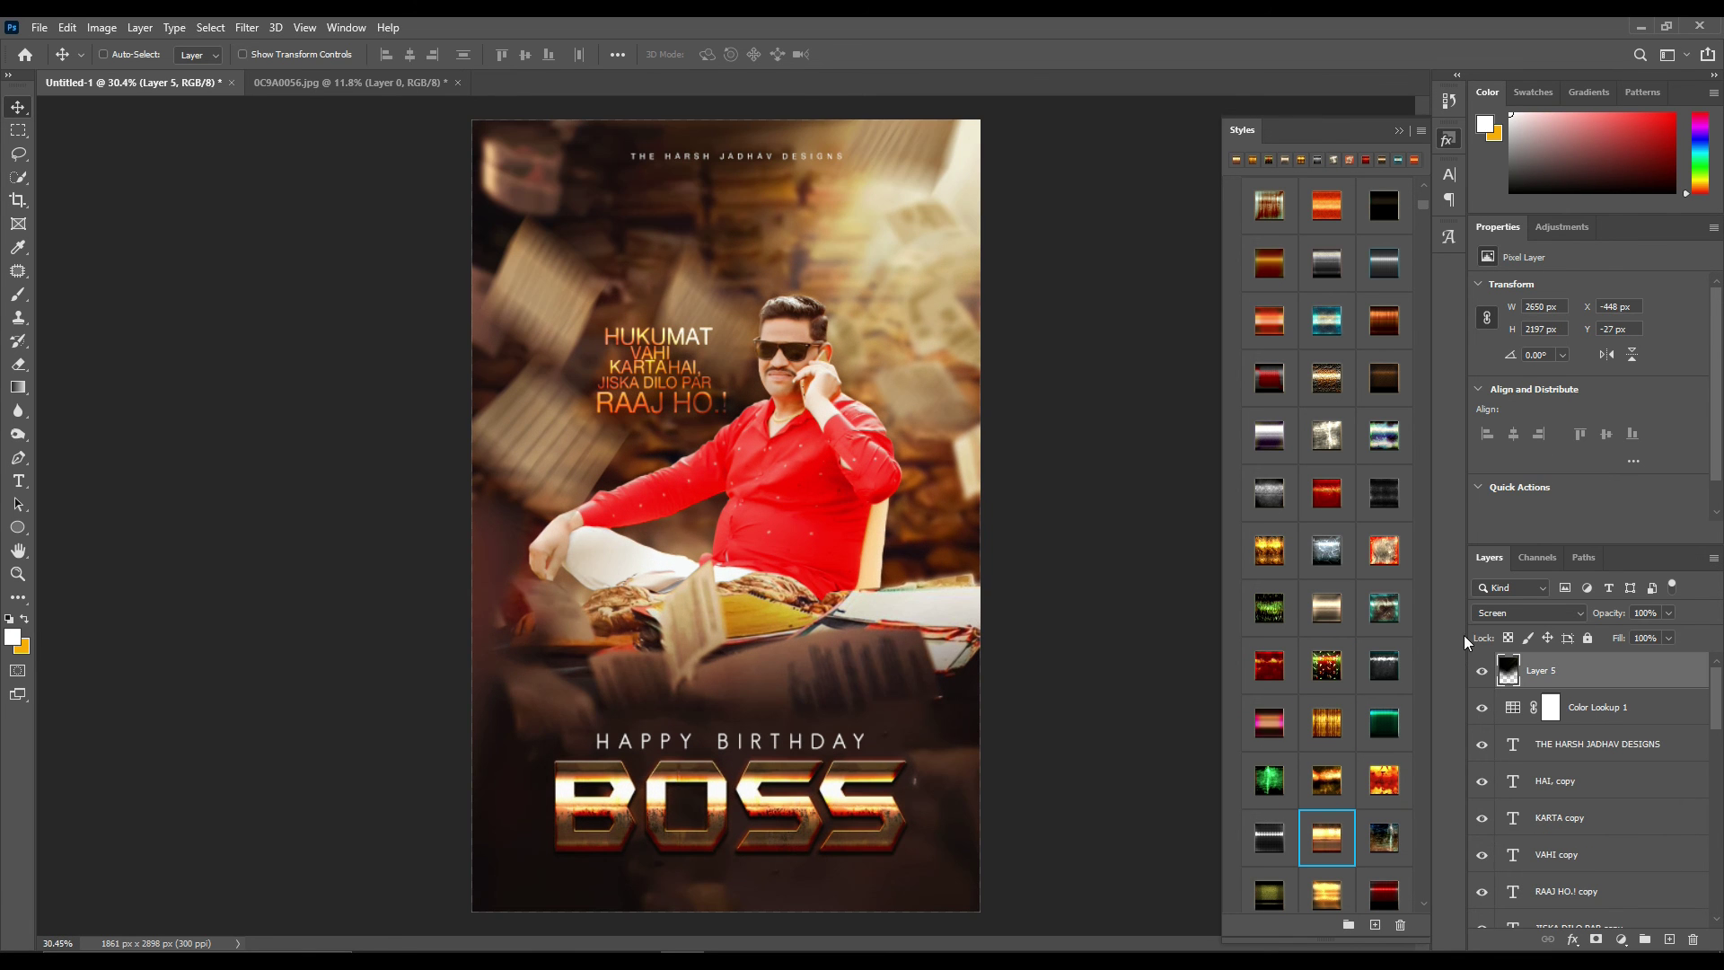
scroll(663, 339, "up", 2)
scroll(864, 426, "down", 3)
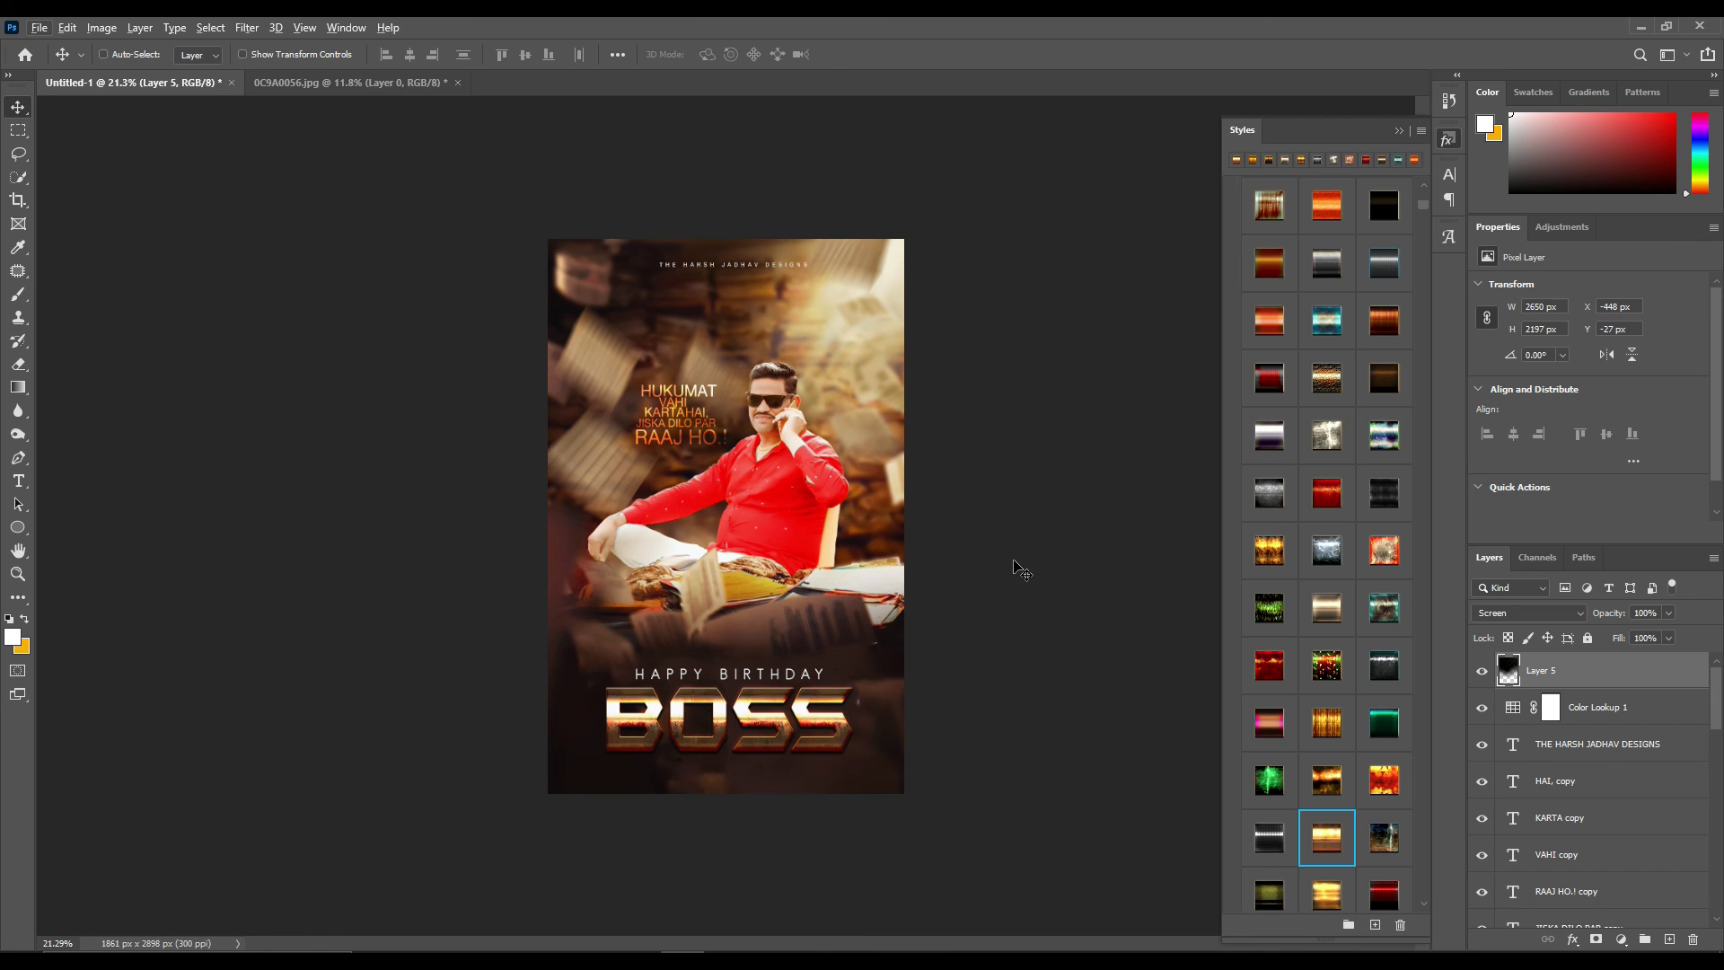
Hide all panels and toolbars and scroll around to inspect the poster
key("Tab")
scroll(1096, 525, "up", 1)
scroll(905, 458, "up", 4)
scroll(903, 450, "up", 3)
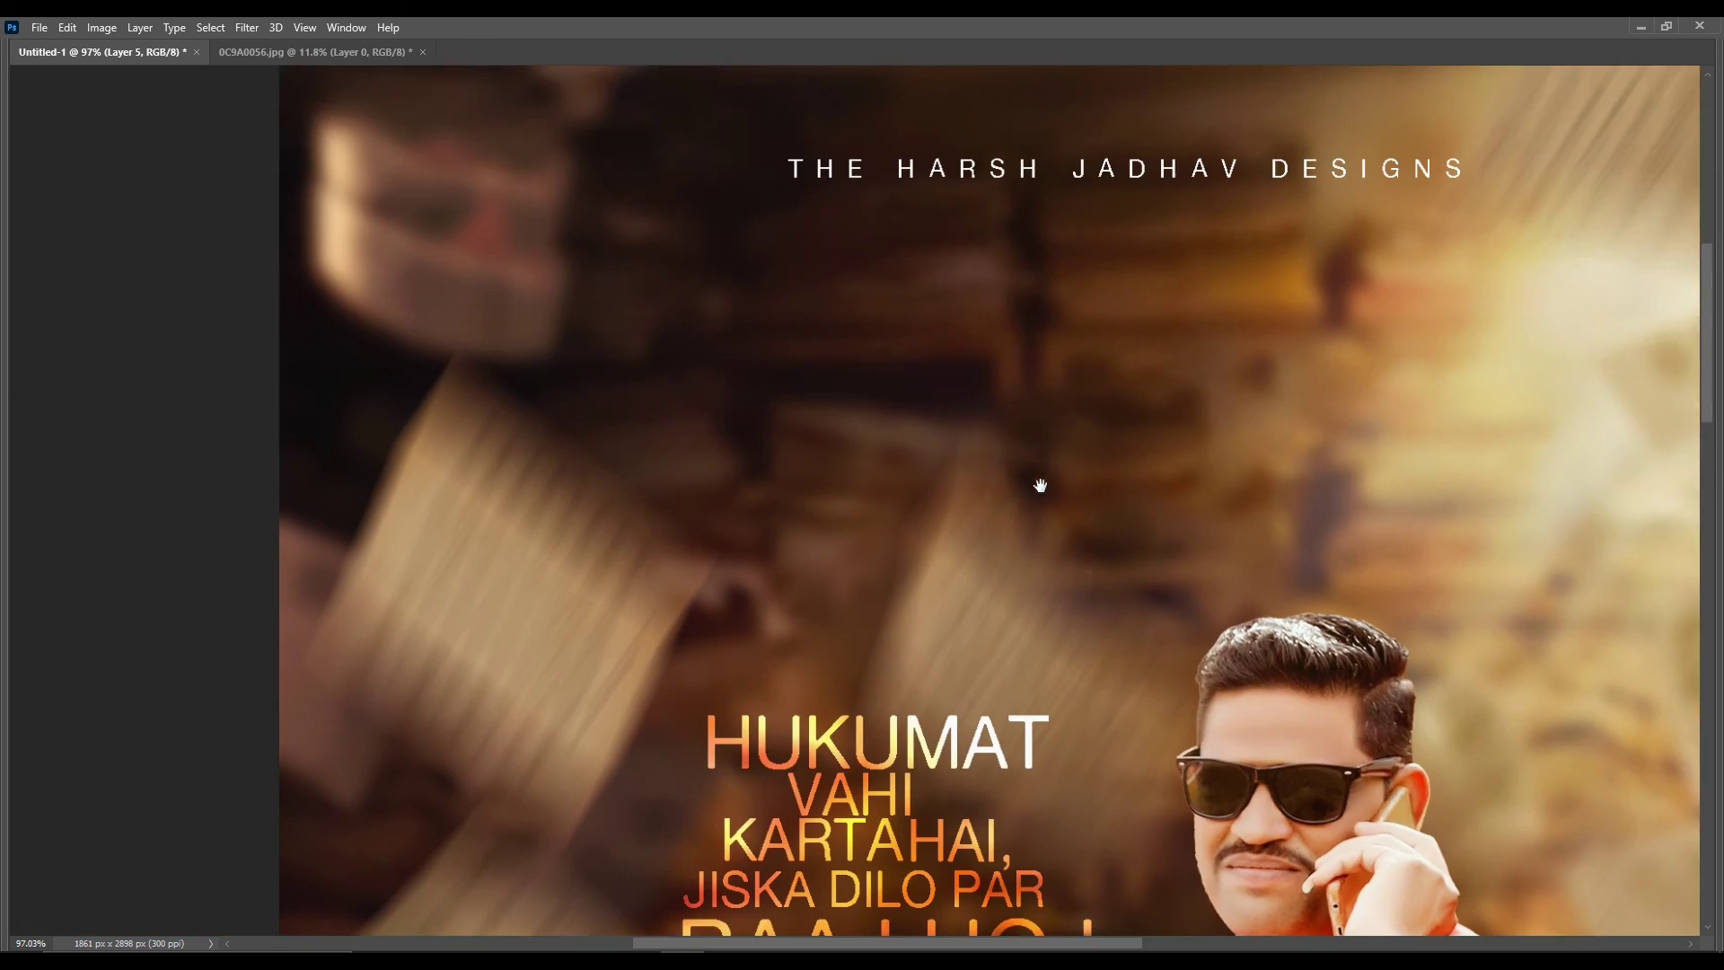
scroll(1039, 485, "left", 3)
scroll(1281, 743, "right", 3)
scroll(885, 342, "down", 5)
scroll(1027, 512, "right", 5)
Zoom over the finished poster, then show it in black full-screen mode
scroll(1027, 511, "up", 3)
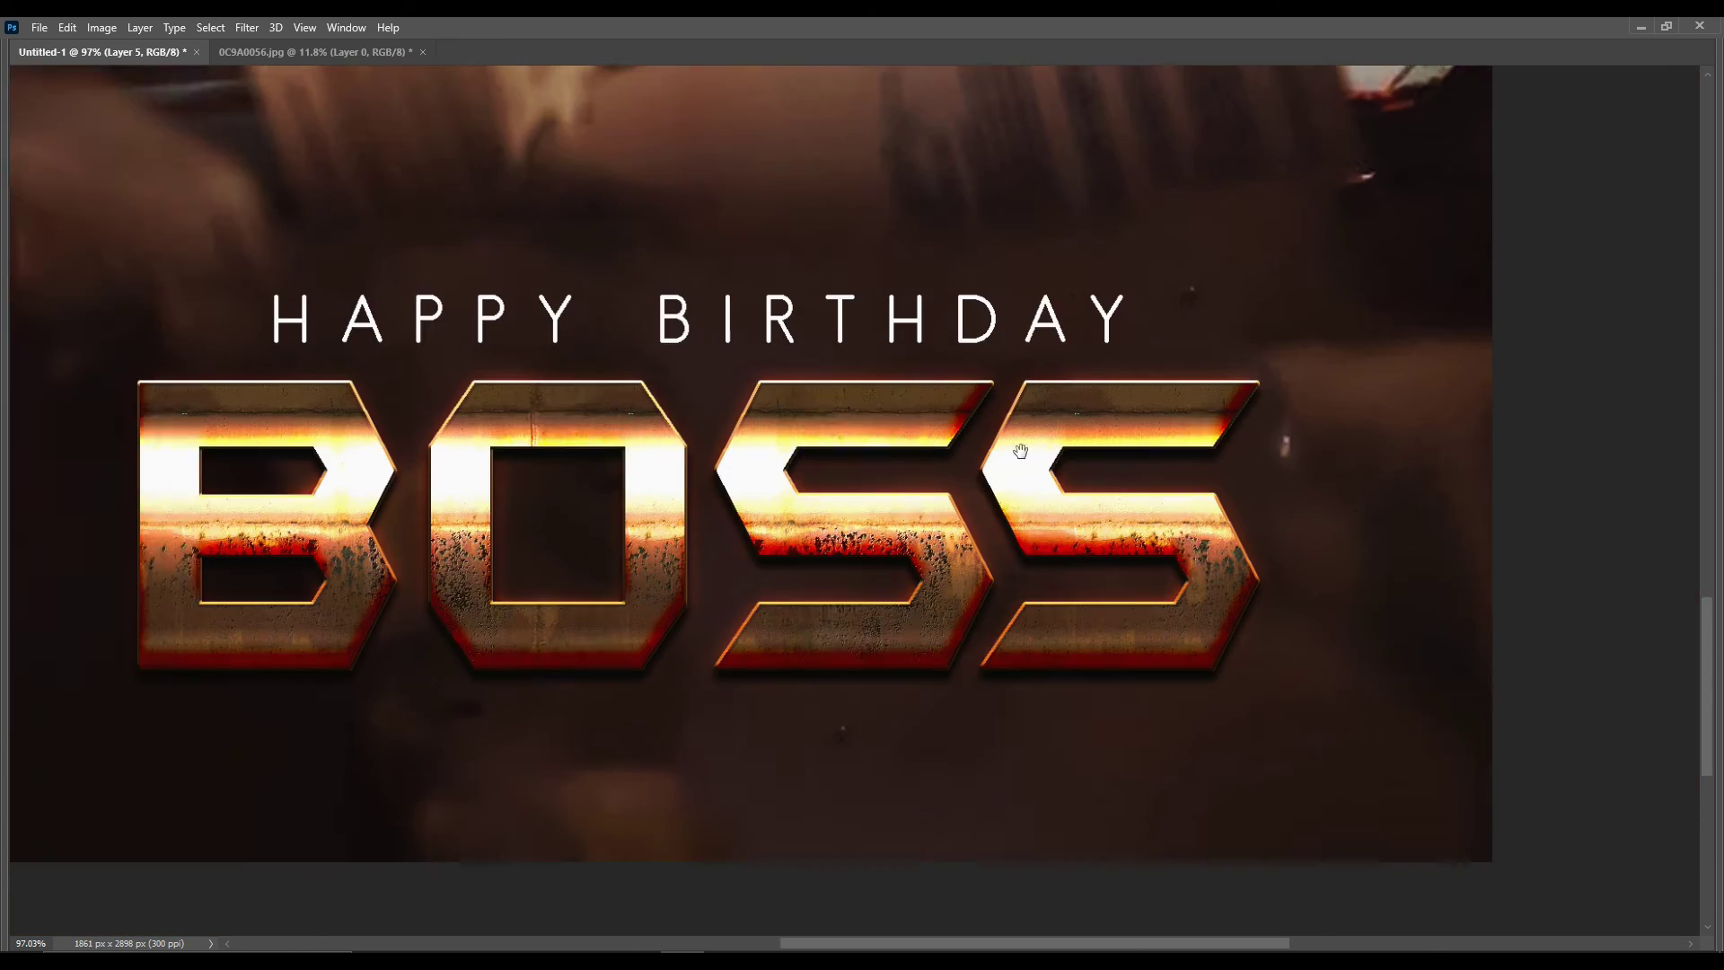
scroll(963, 458, "up", 3)
scroll(963, 458, "up", 2)
scroll(941, 550, "up", 3)
scroll(941, 550, "down", 3)
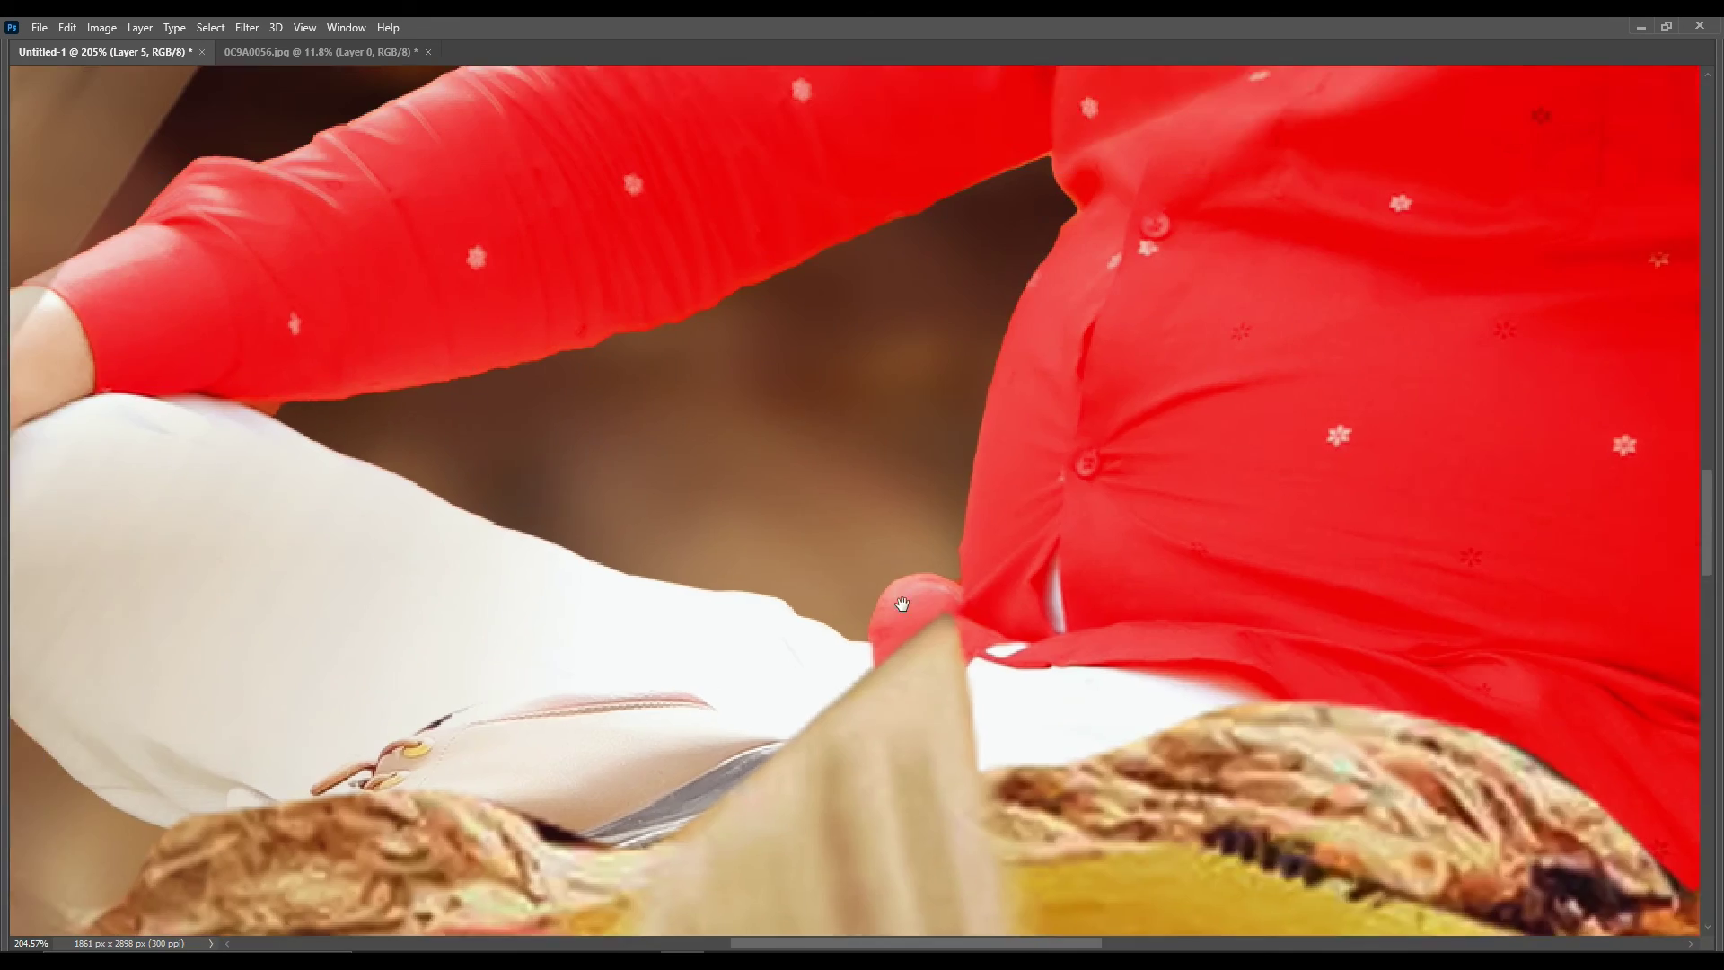
scroll(903, 603, "down", 3)
scroll(903, 603, "down", 2)
key("f")
key("f")
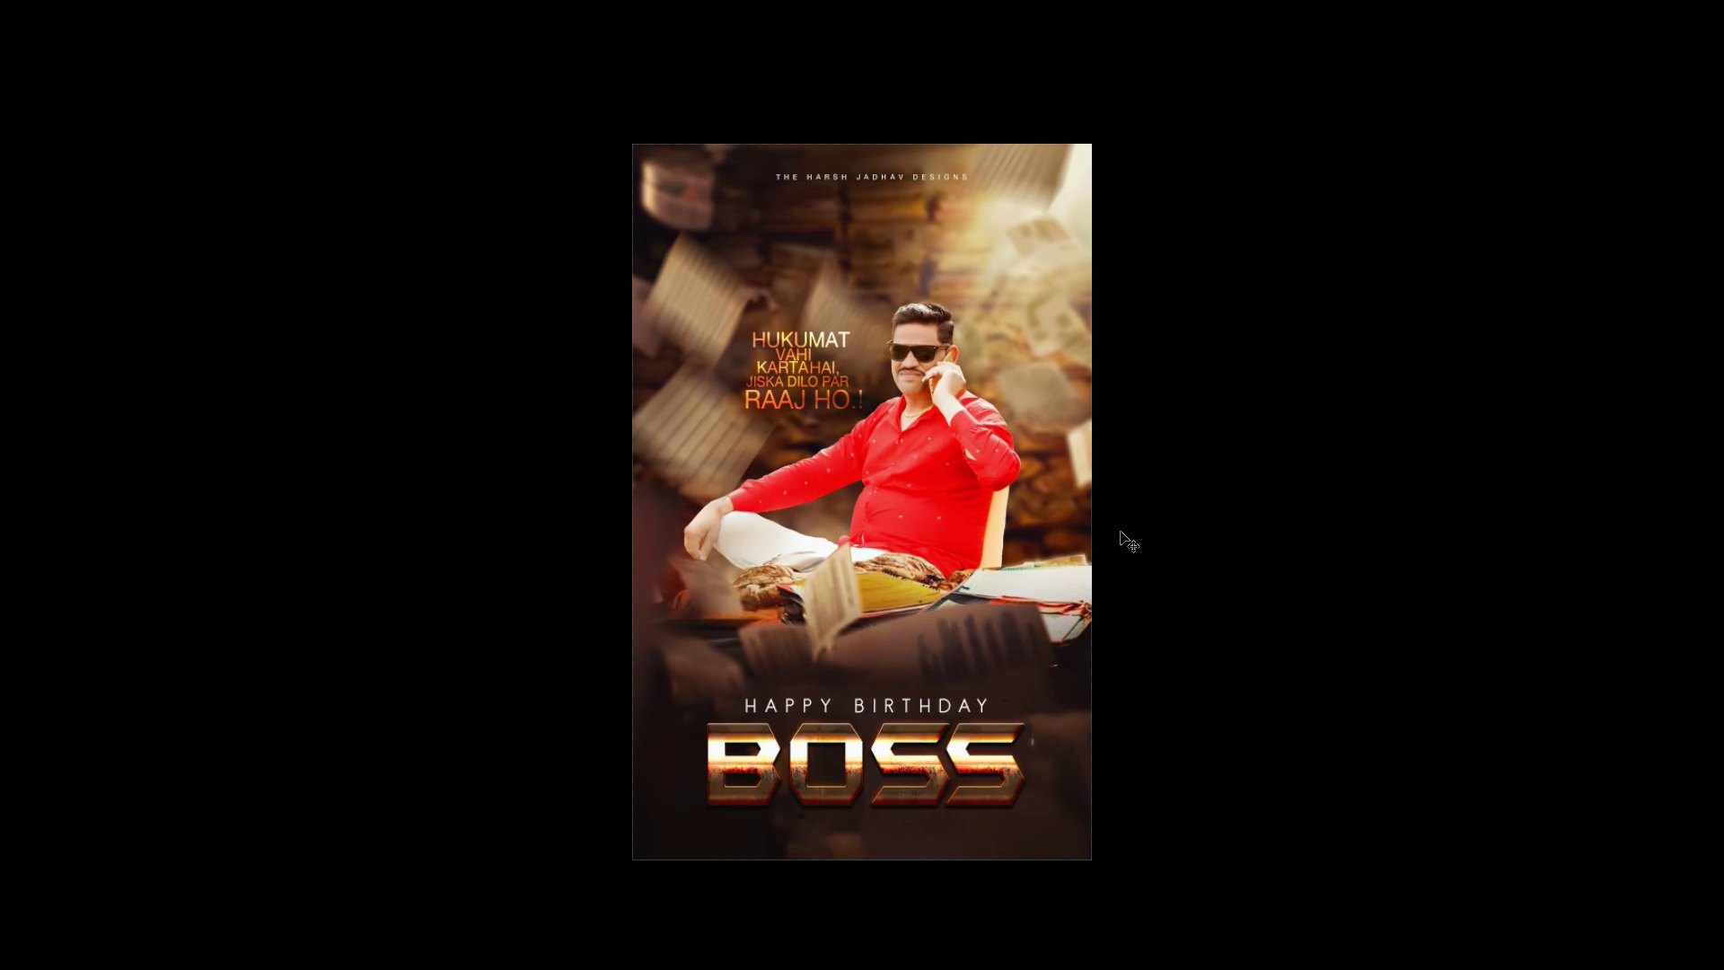
key("f")
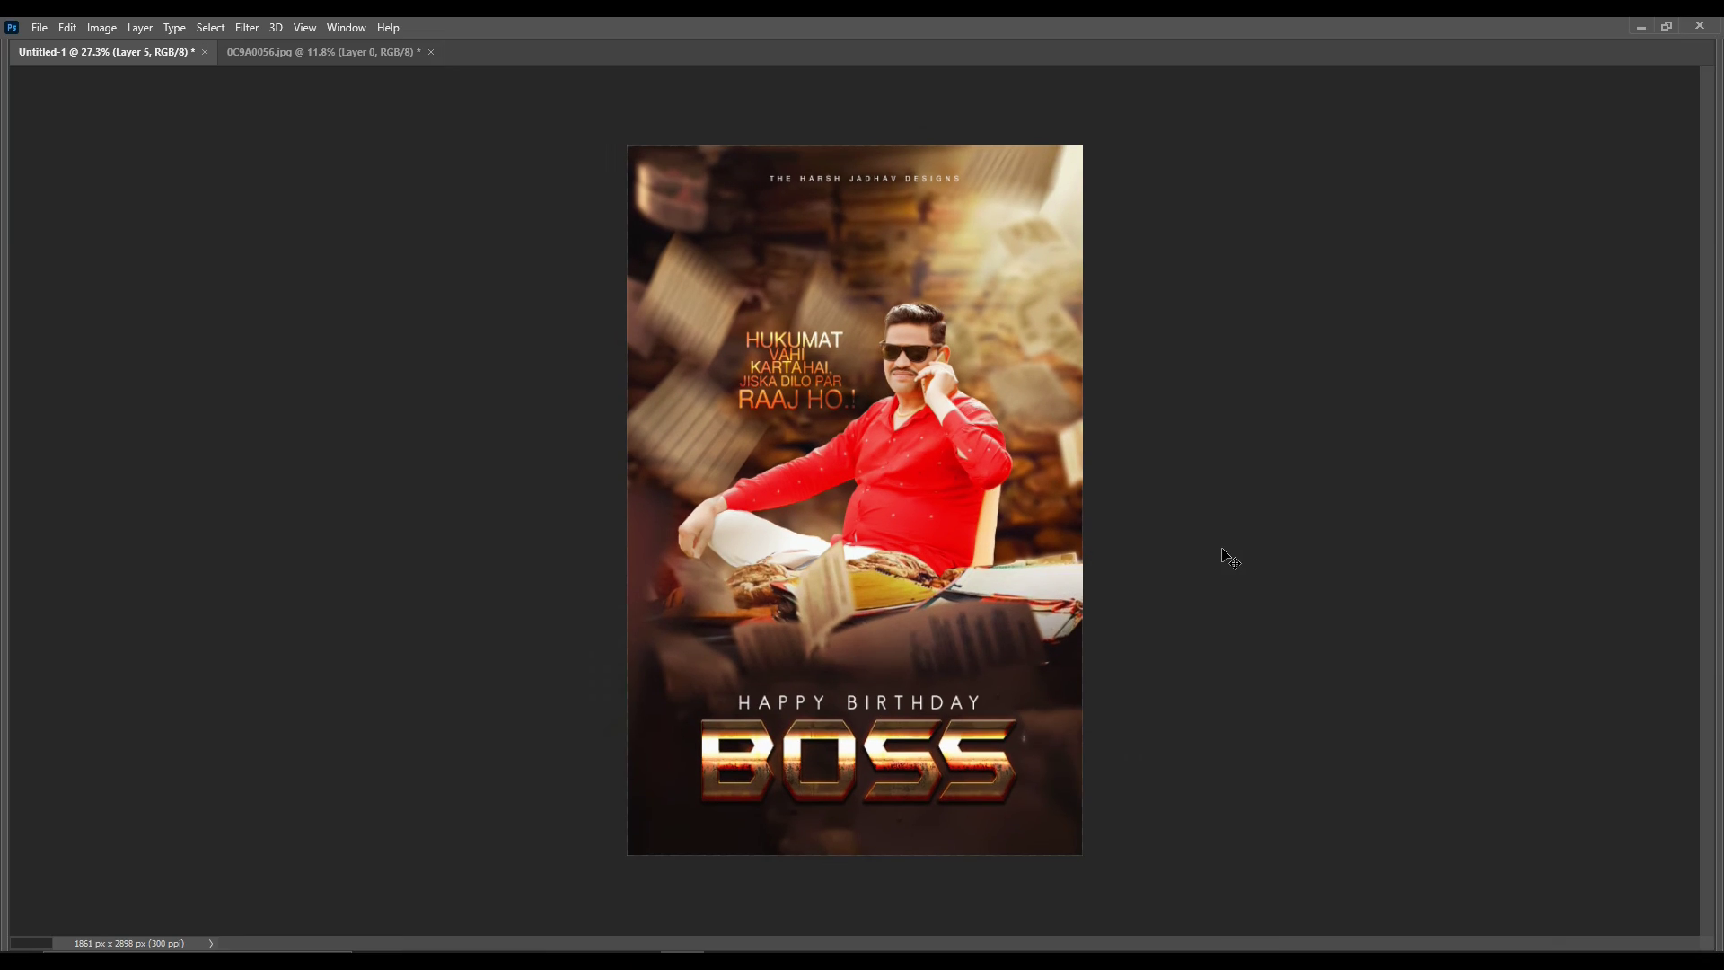